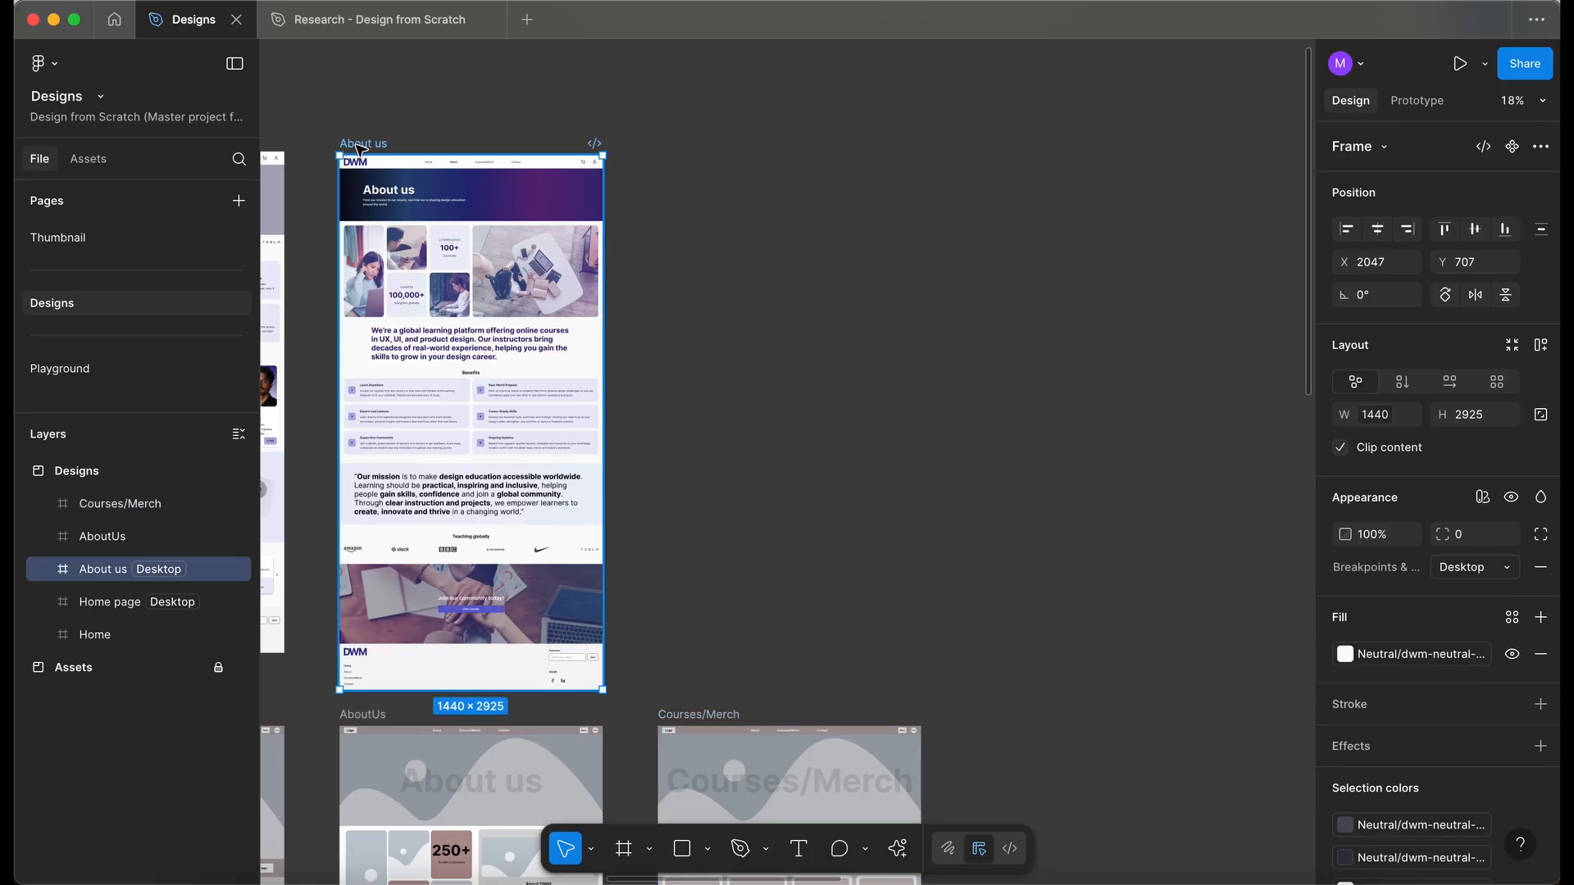
- Duplicate the About us desktop frame and place the copy beside the original
left_click_drag(361, 148, 677, 146)
scroll(677, 149, "up", 3)
- Delete the intro text, image gallery, Benefits section and mission quote from the copied About us frame
double_click(675, 288)
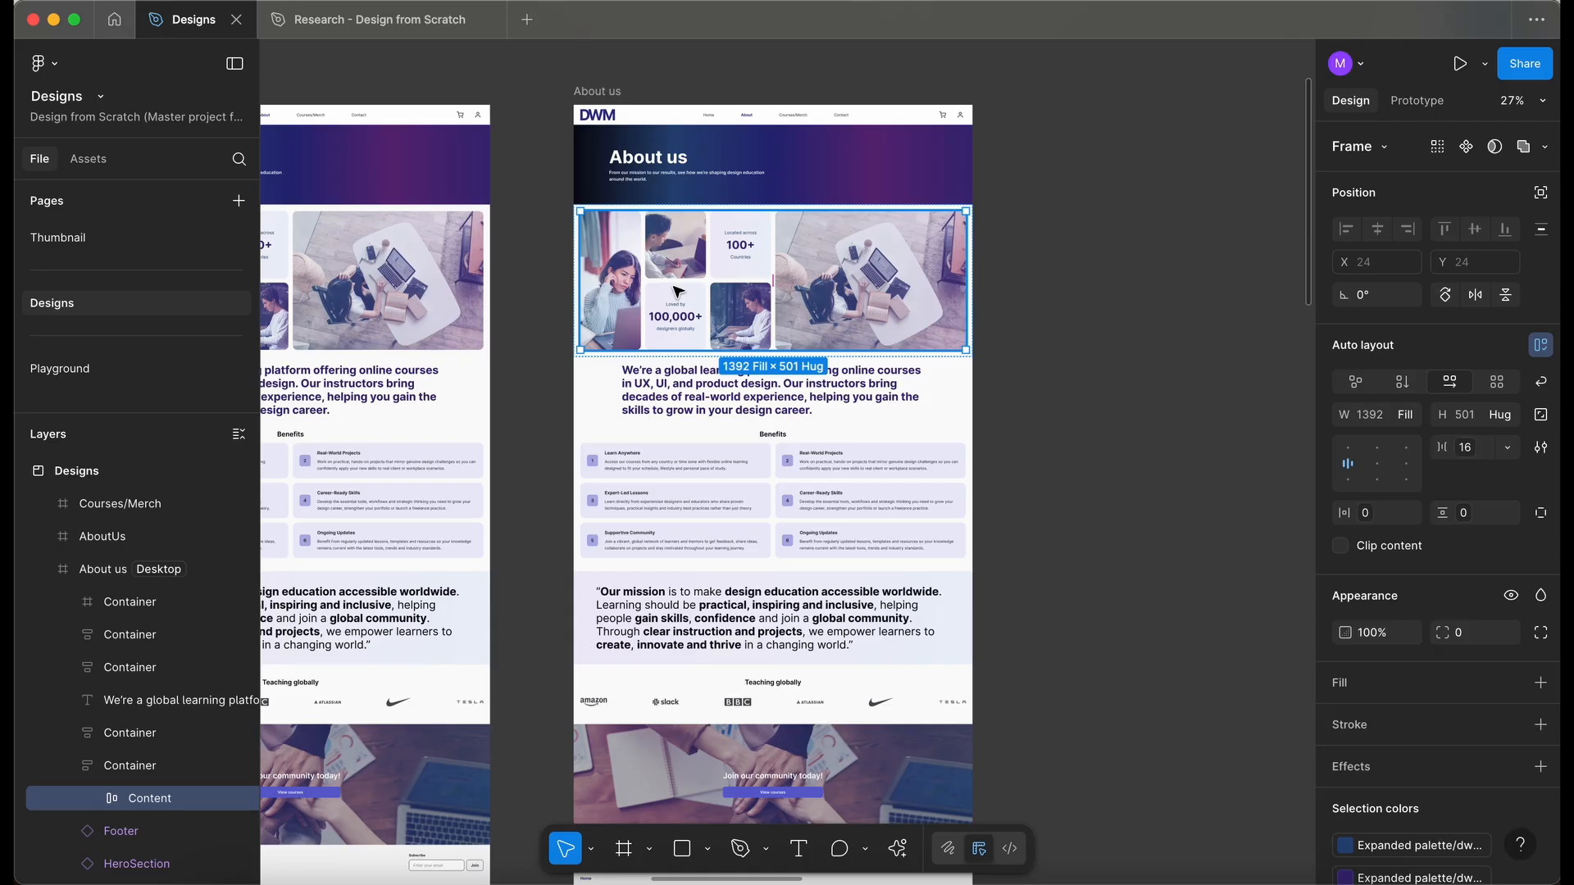
left_click(918, 398)
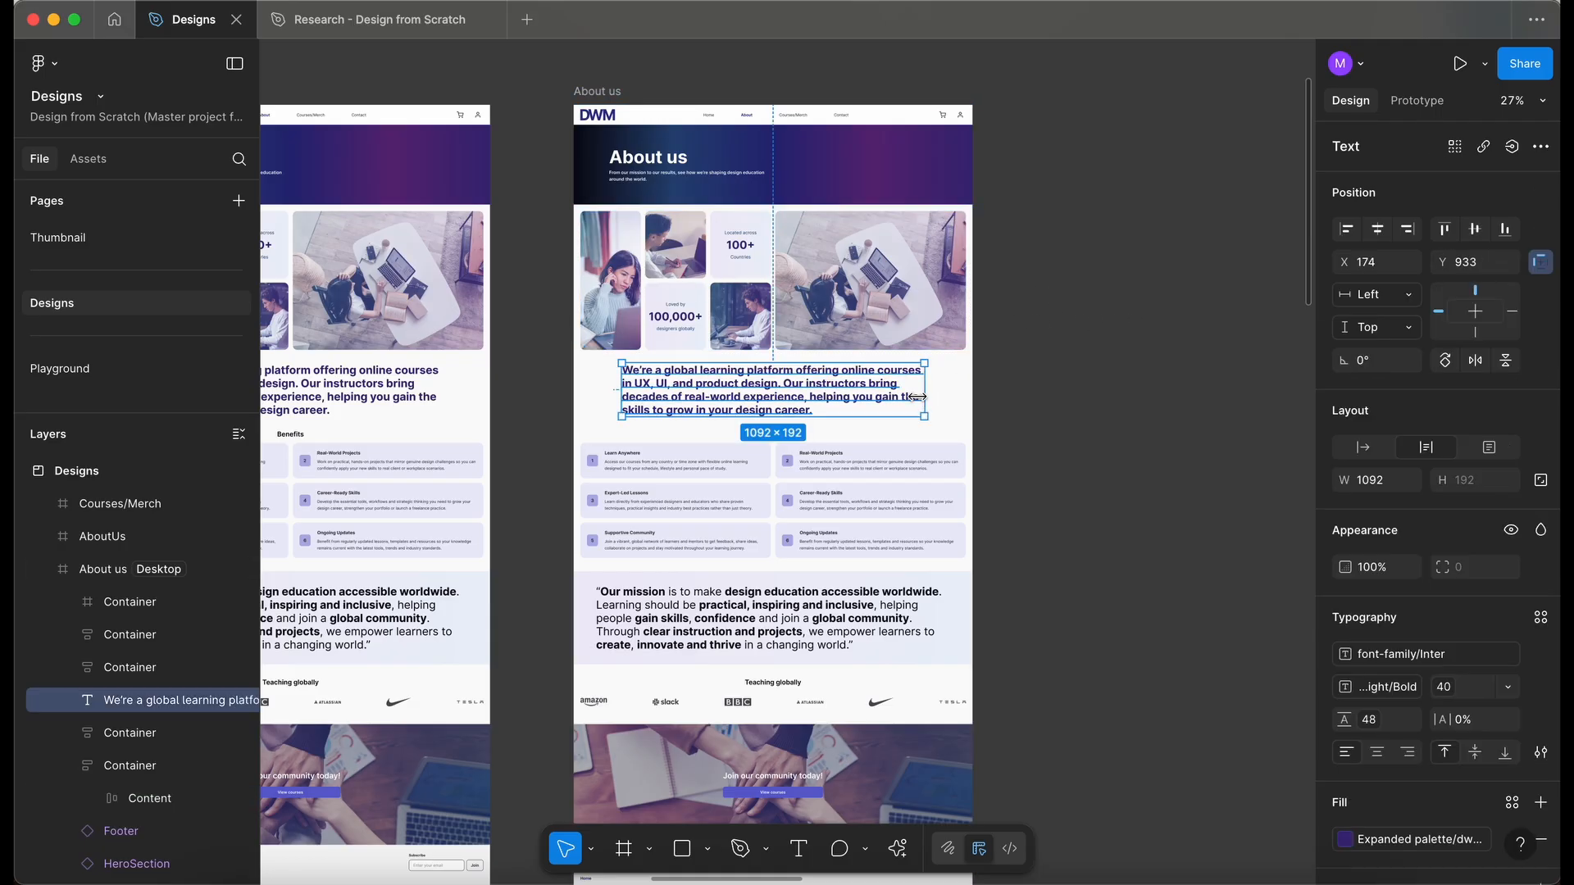
key("Delete")
left_click(831, 318)
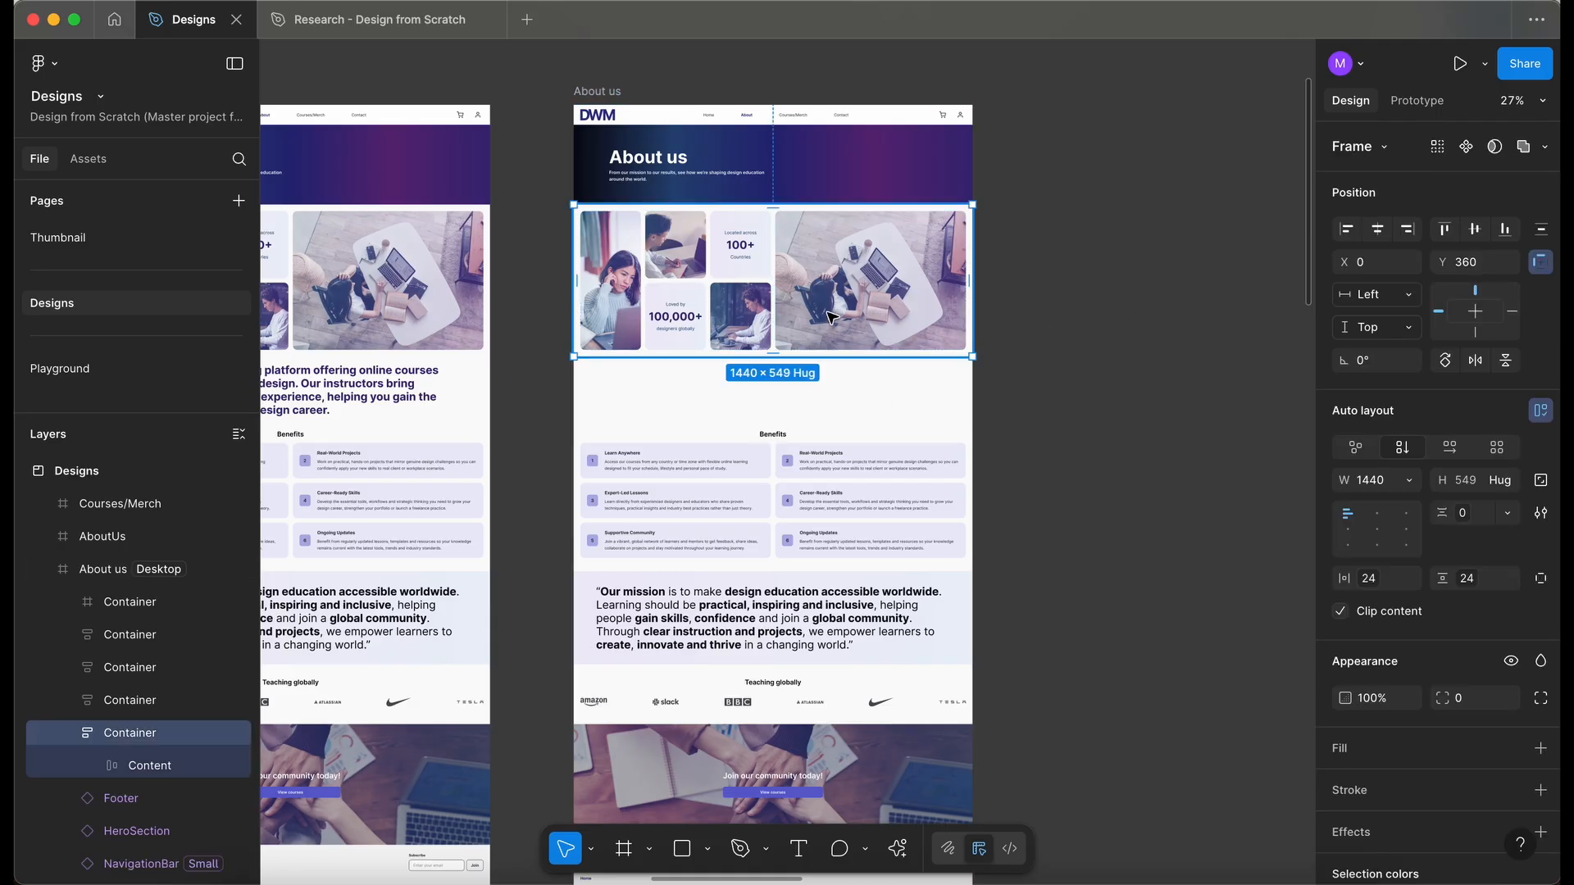
key("Delete")
left_click(795, 509)
key("Delete")
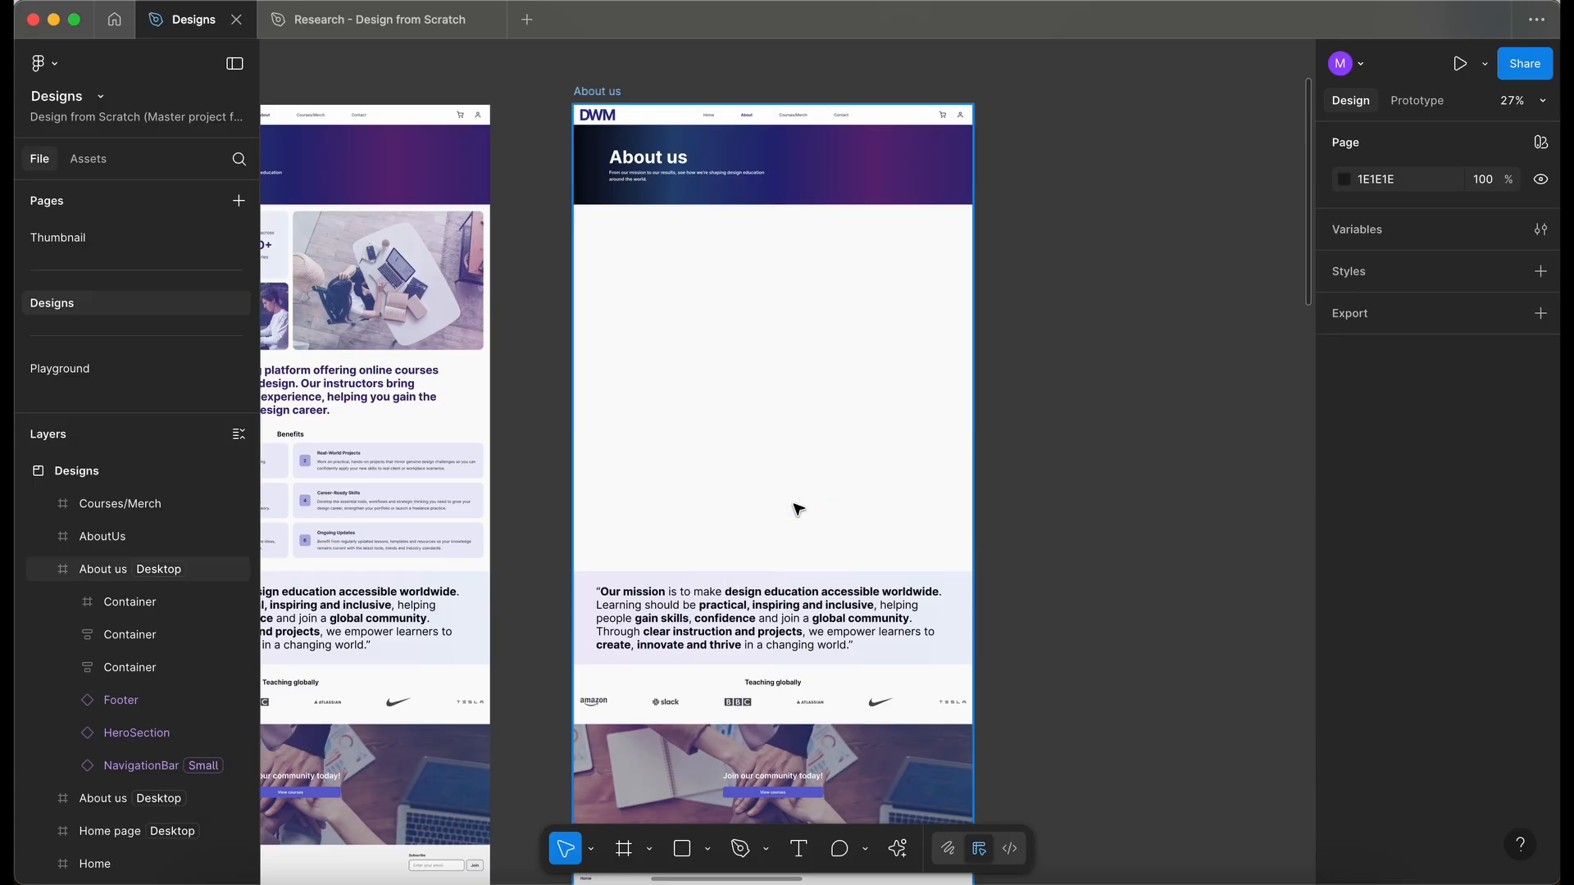
left_click(802, 615)
key("Delete")
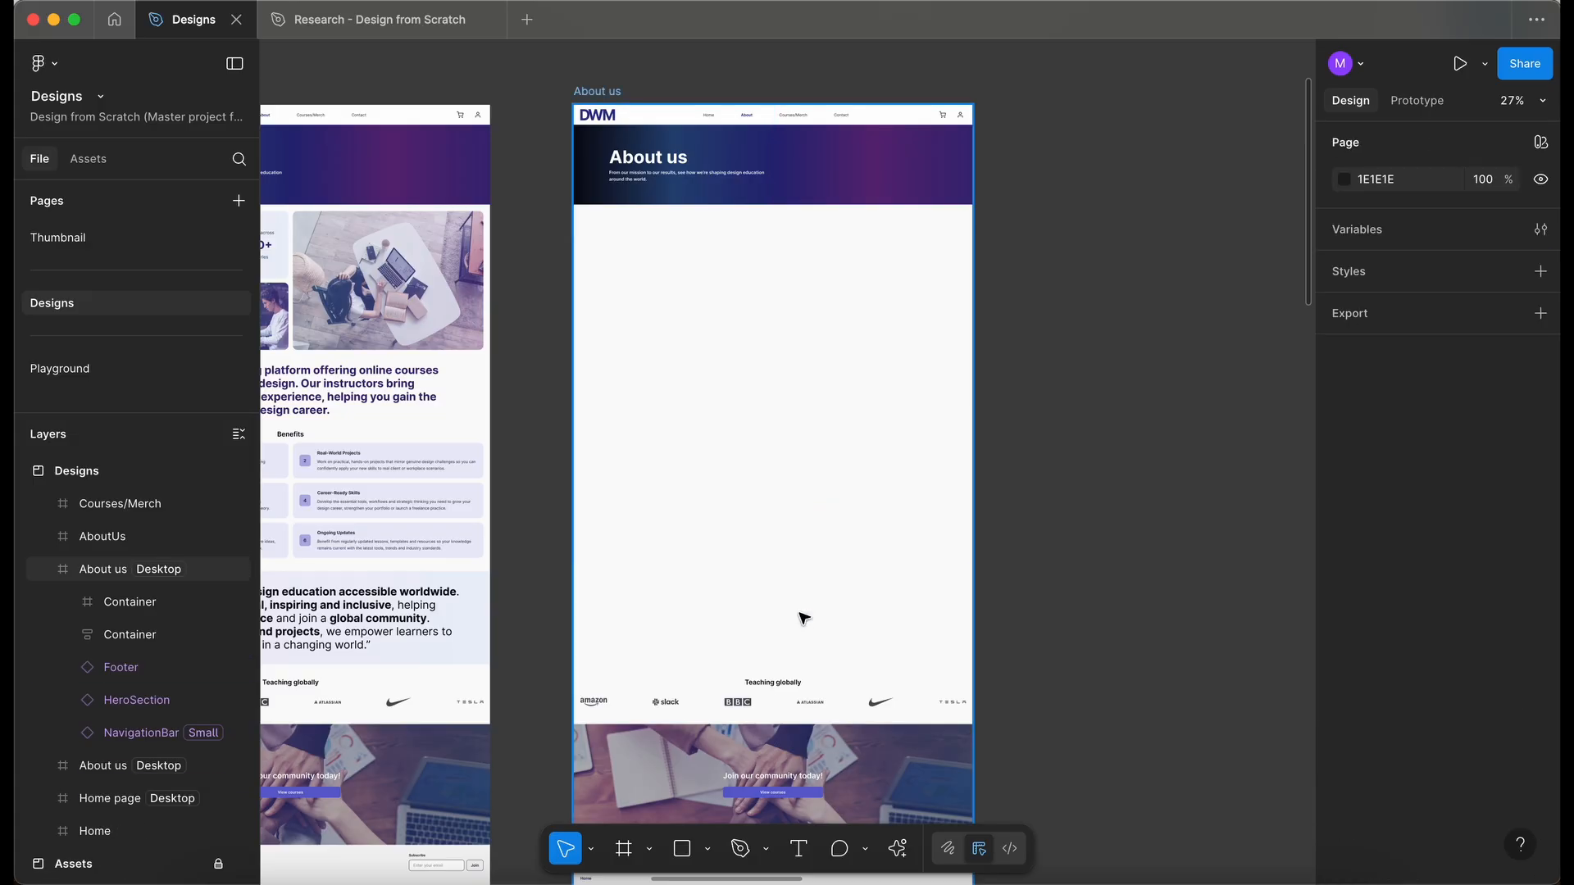
- Move the Teaching globally section up to about Y 896 and delete the community banner above the footer
left_click_drag(808, 693, 829, 372)
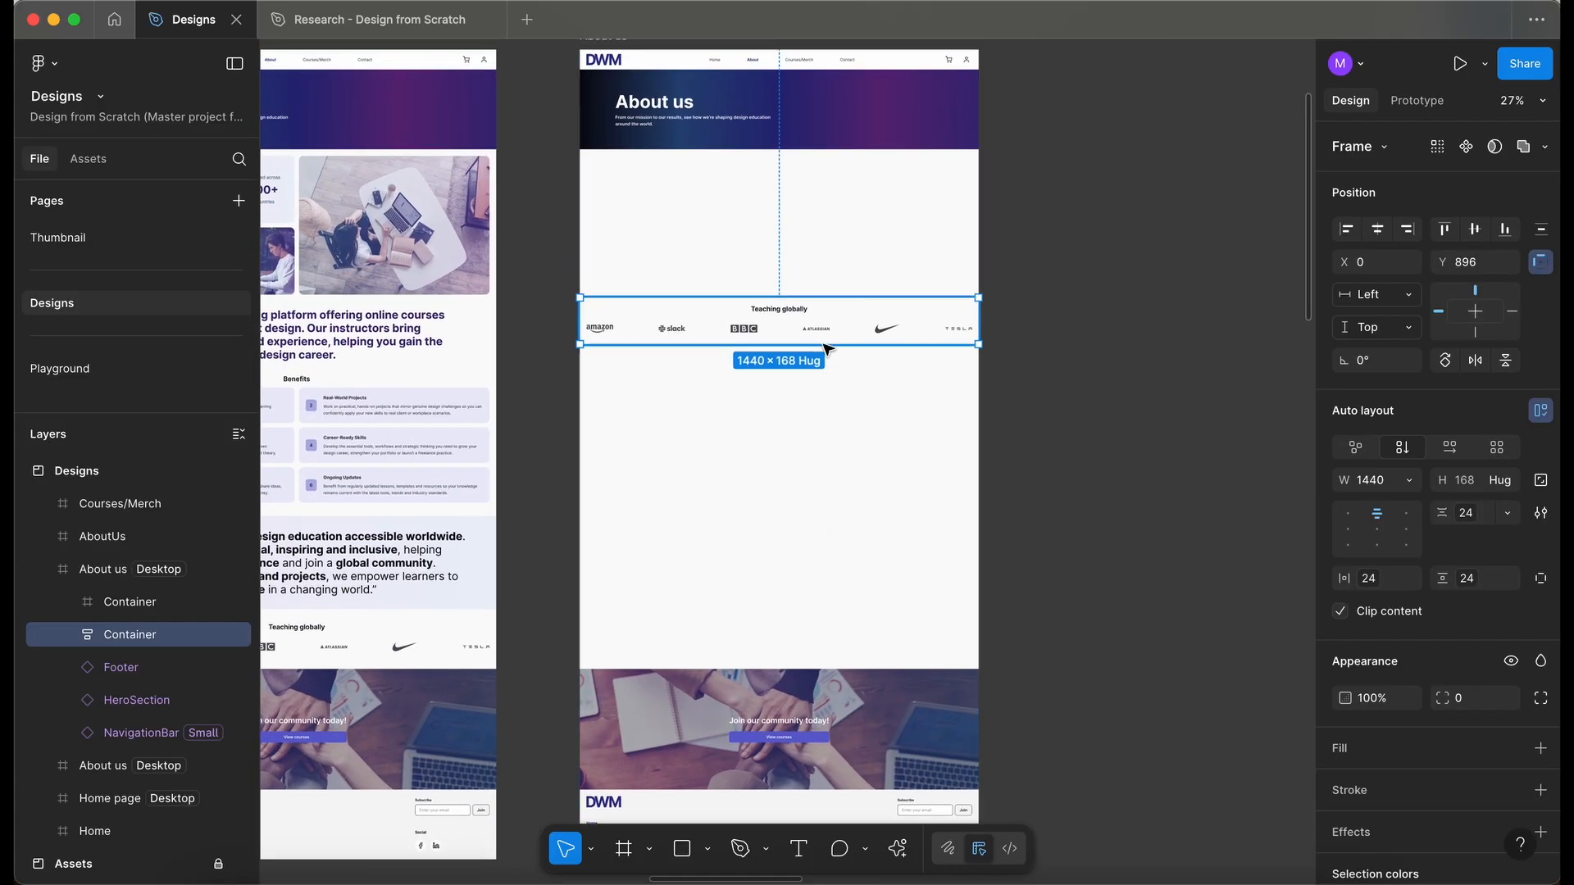
scroll(834, 535, "down", 2)
left_click(833, 537)
key("Delete")
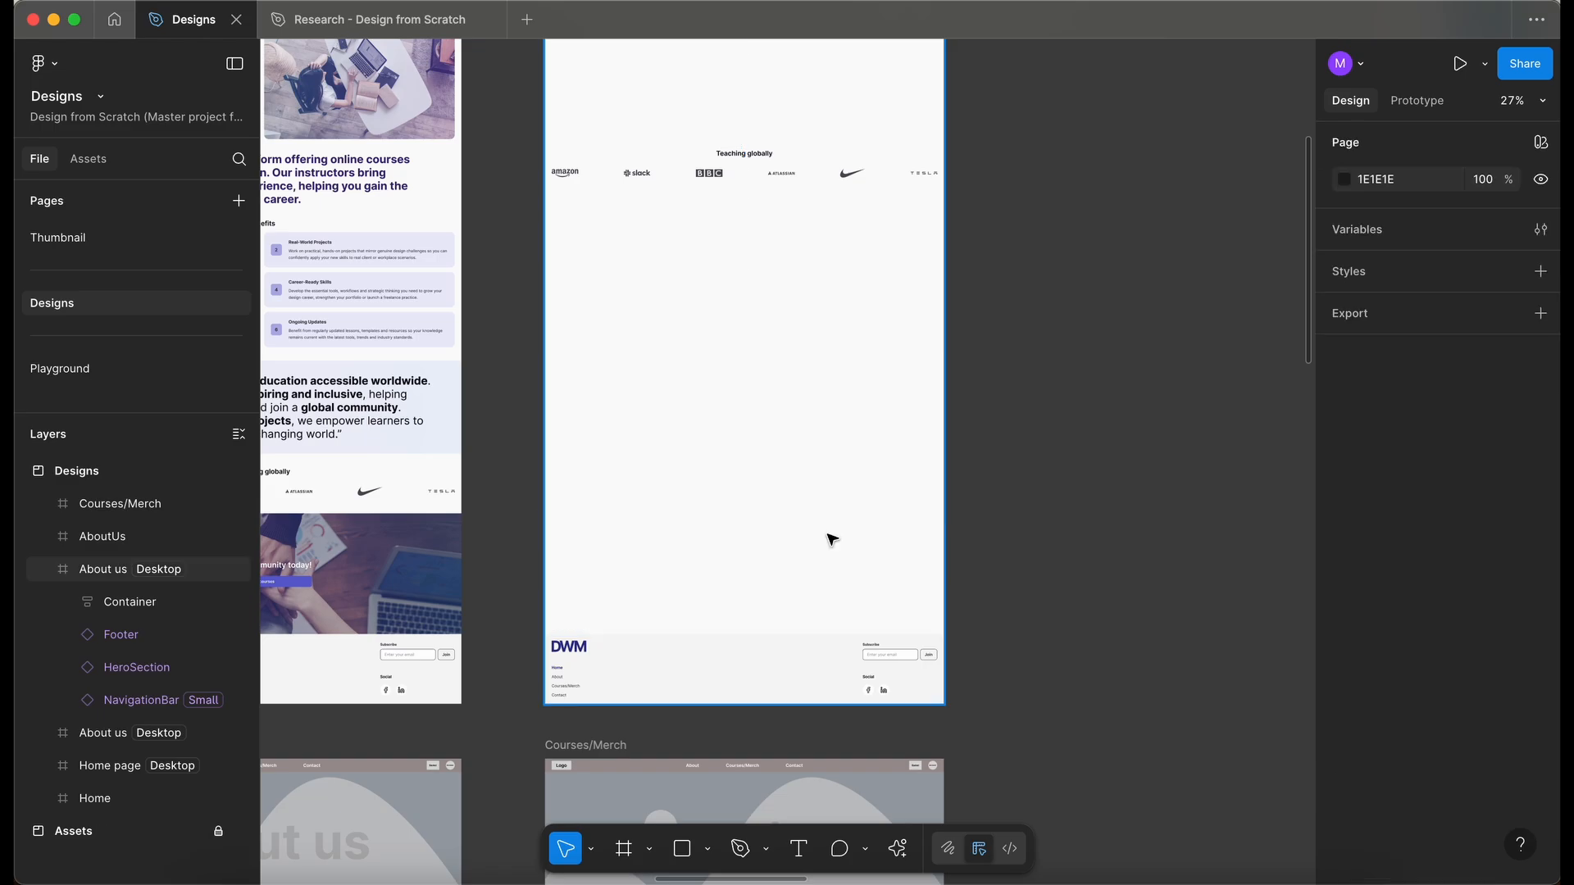
- Move the Courses/Merch wireframe up beside the copied page as a reference
scroll(832, 538, "down", 3)
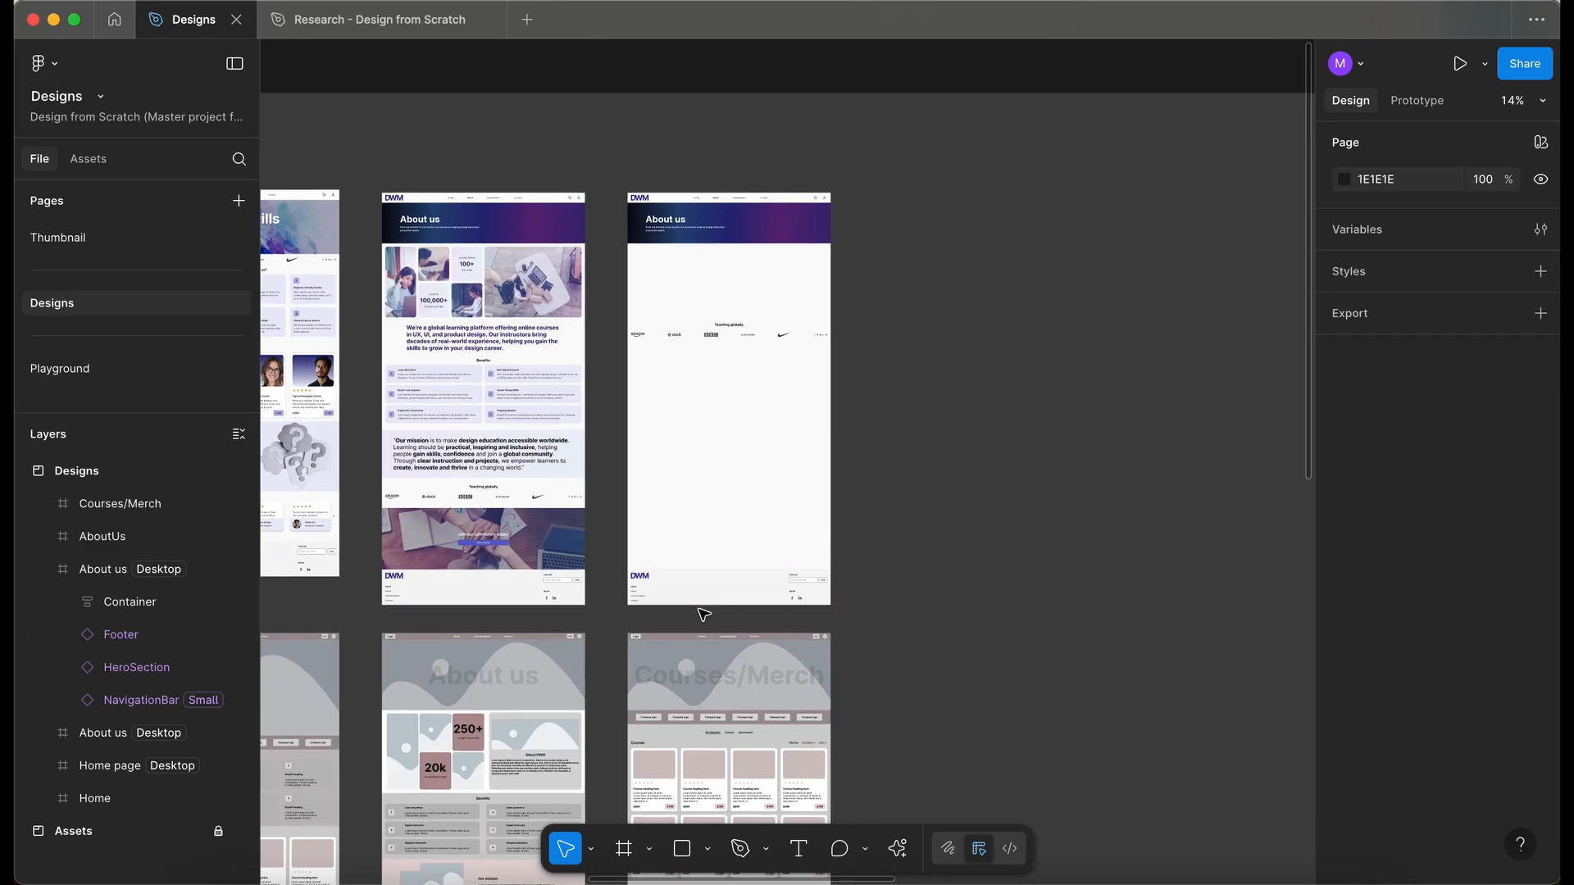
scroll(705, 614, "up", 3)
left_click_drag(643, 642, 933, 153)
scroll(767, 198, "up", 3)
left_click(523, 95)
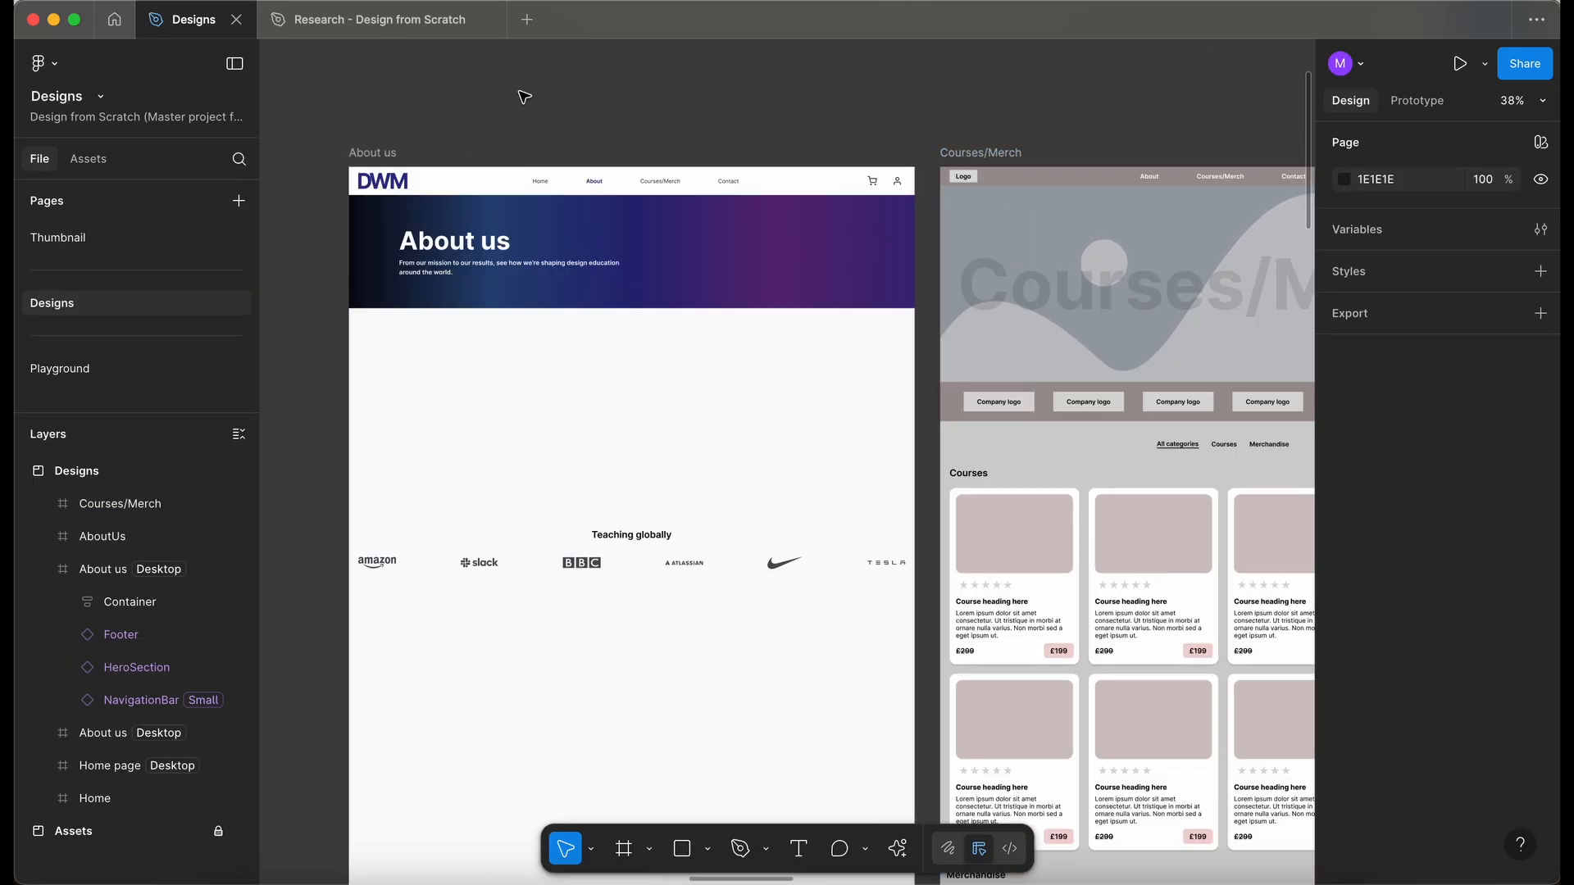
- Set the copied page's Courses/Merch navigation link to Activated and its About link to Enabled
scroll(522, 95, "up", 3)
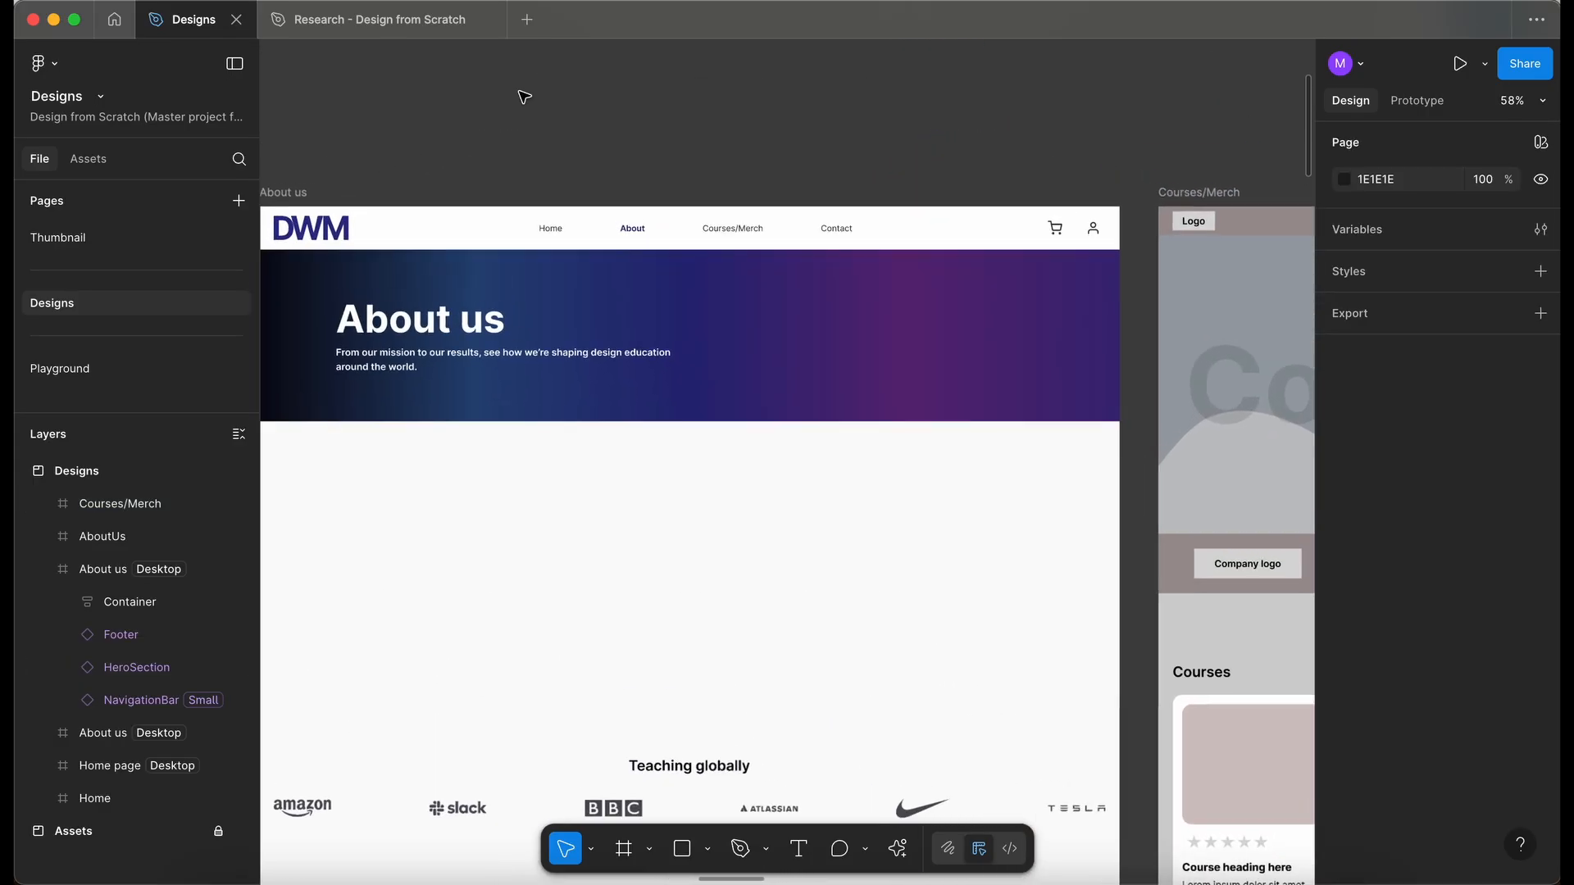
double_click(736, 235)
left_click(738, 231)
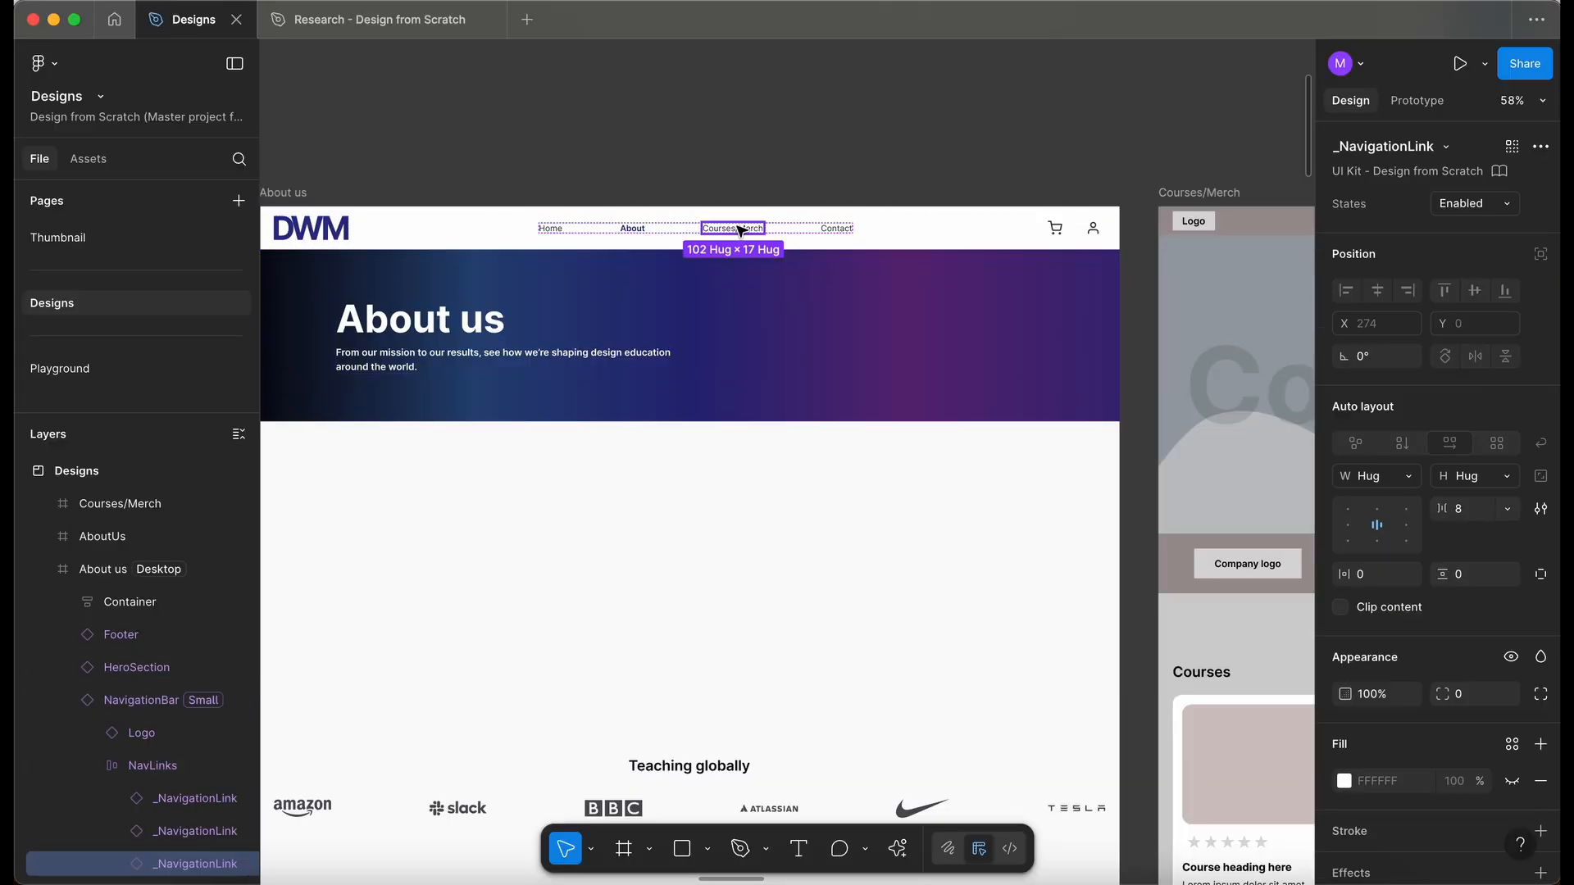
left_click(1475, 207)
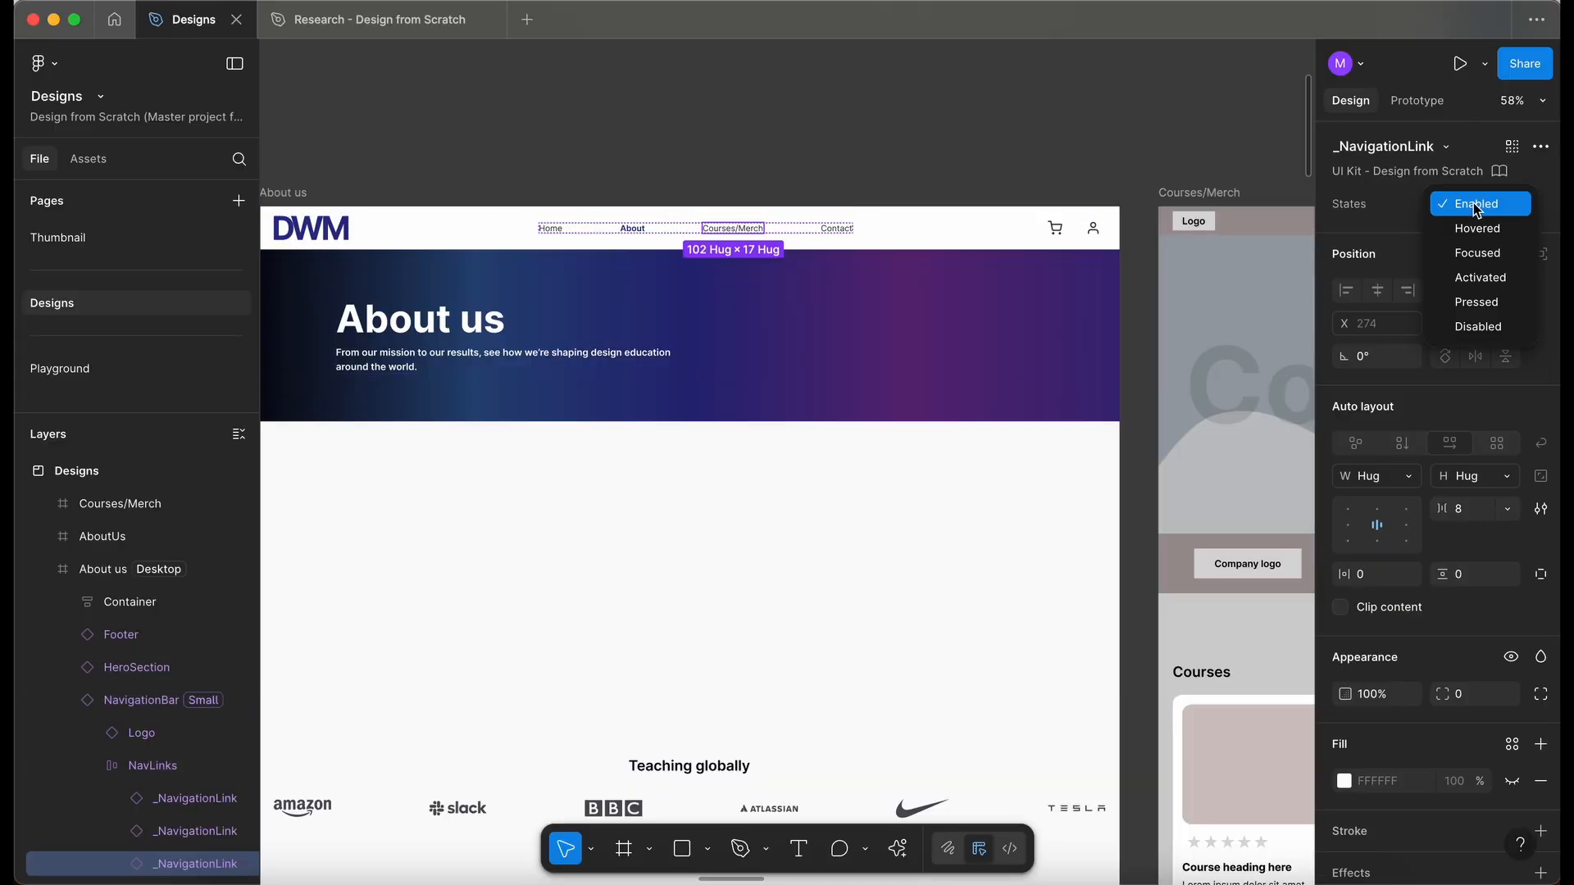
left_click(1478, 277)
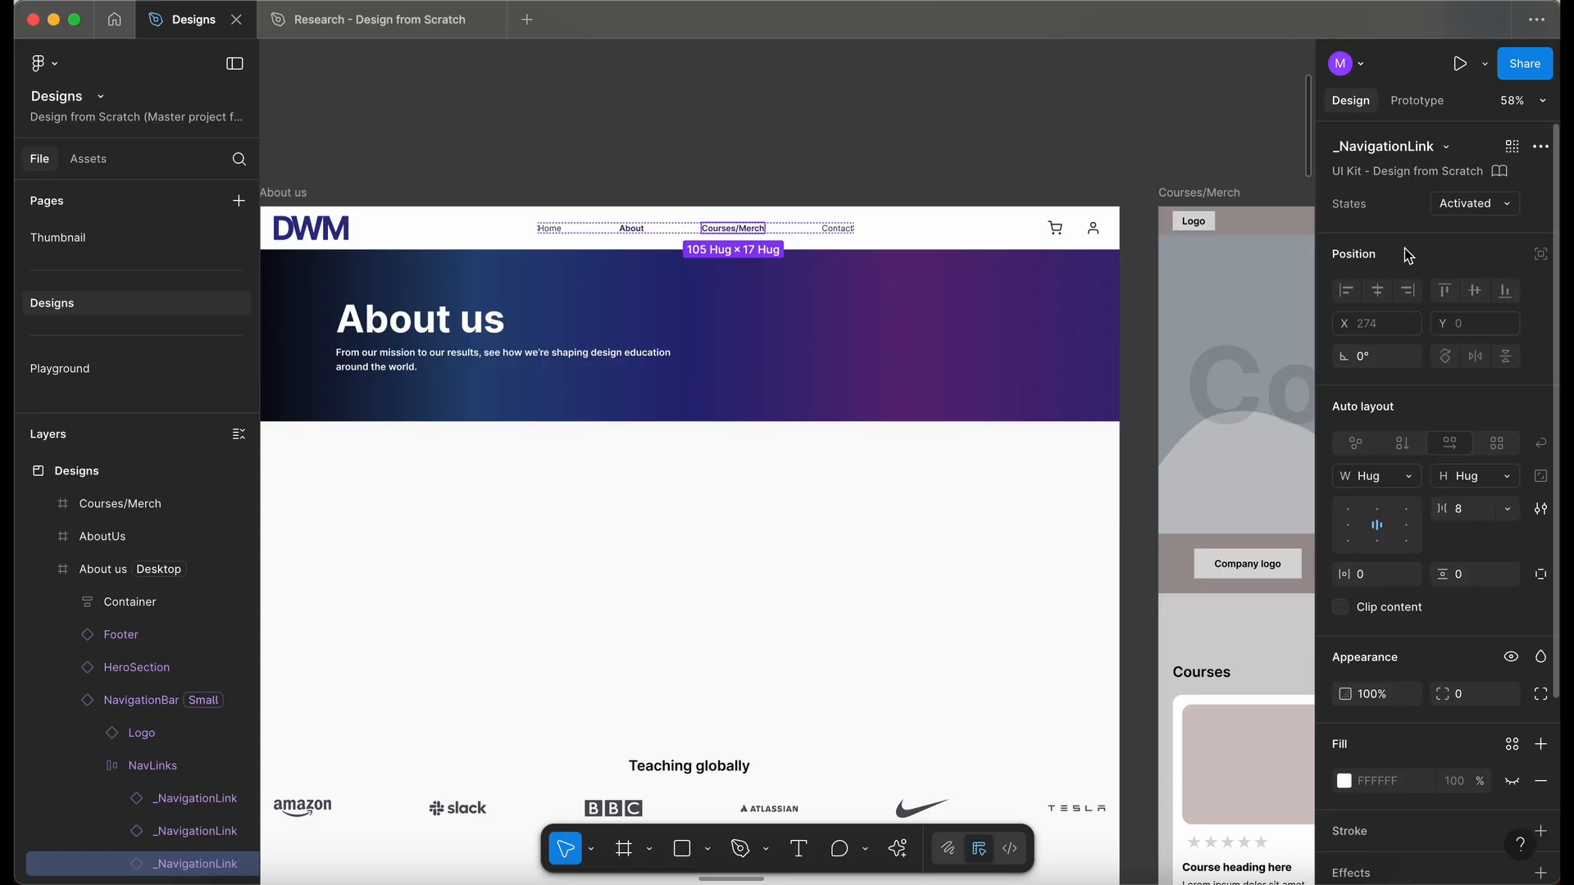
left_click(644, 227)
left_click(1475, 203)
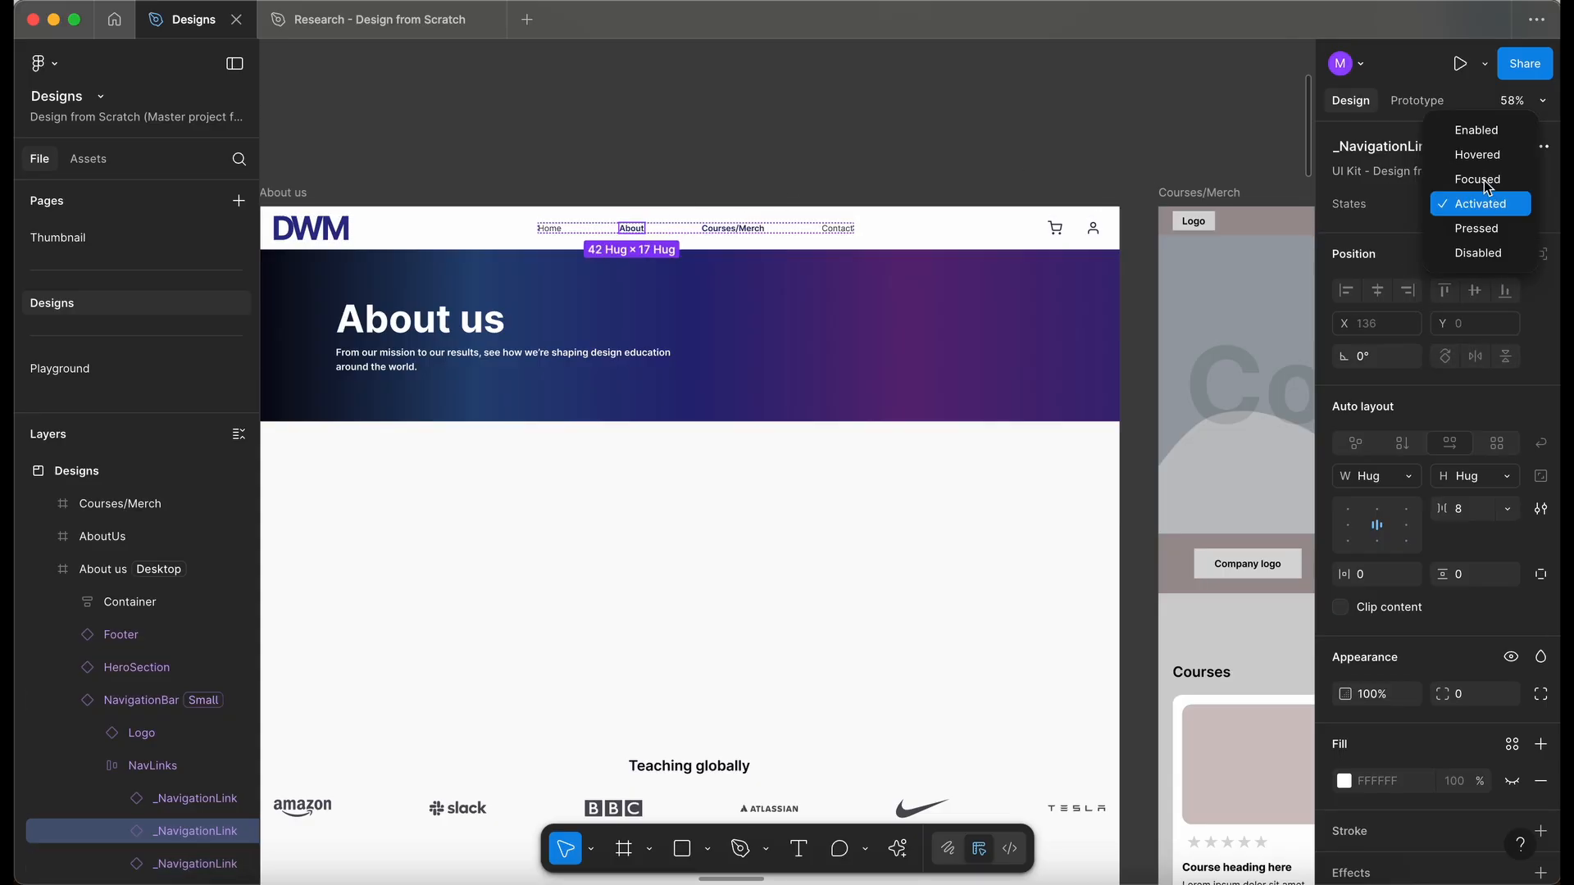
left_click(1480, 132)
left_click(757, 114)
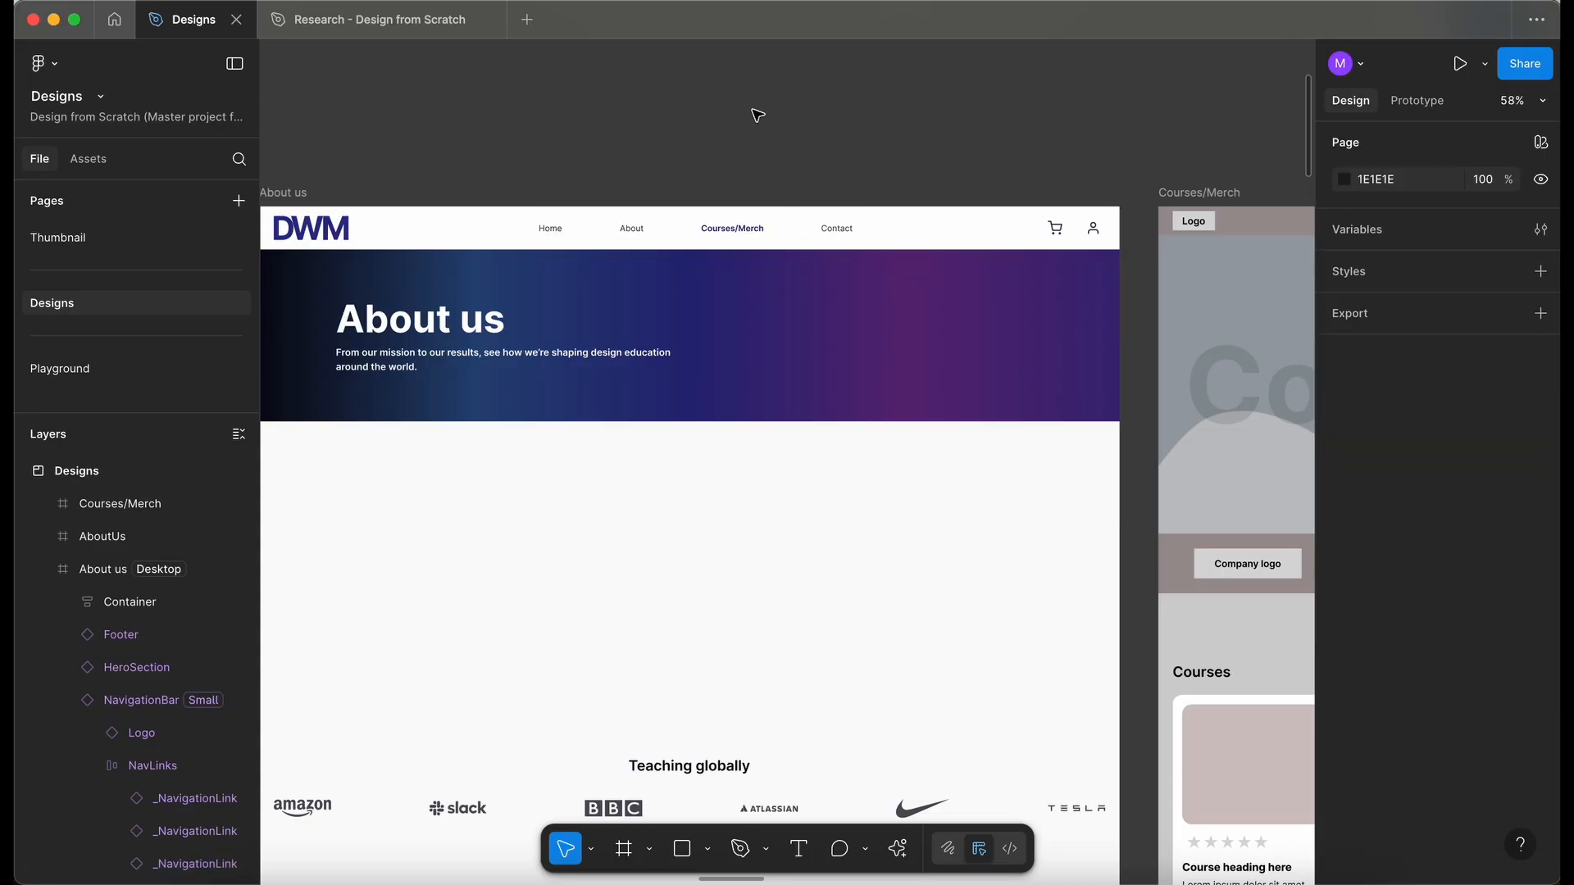
- Change the hero heading to "Courses & Merch" and its subheading to "Level up your design skills with our expert-led courses and explore creative merch made for designers."
scroll(757, 115, "left", 1)
scroll(757, 116, "down", 3)
scroll(757, 116, "left", 6)
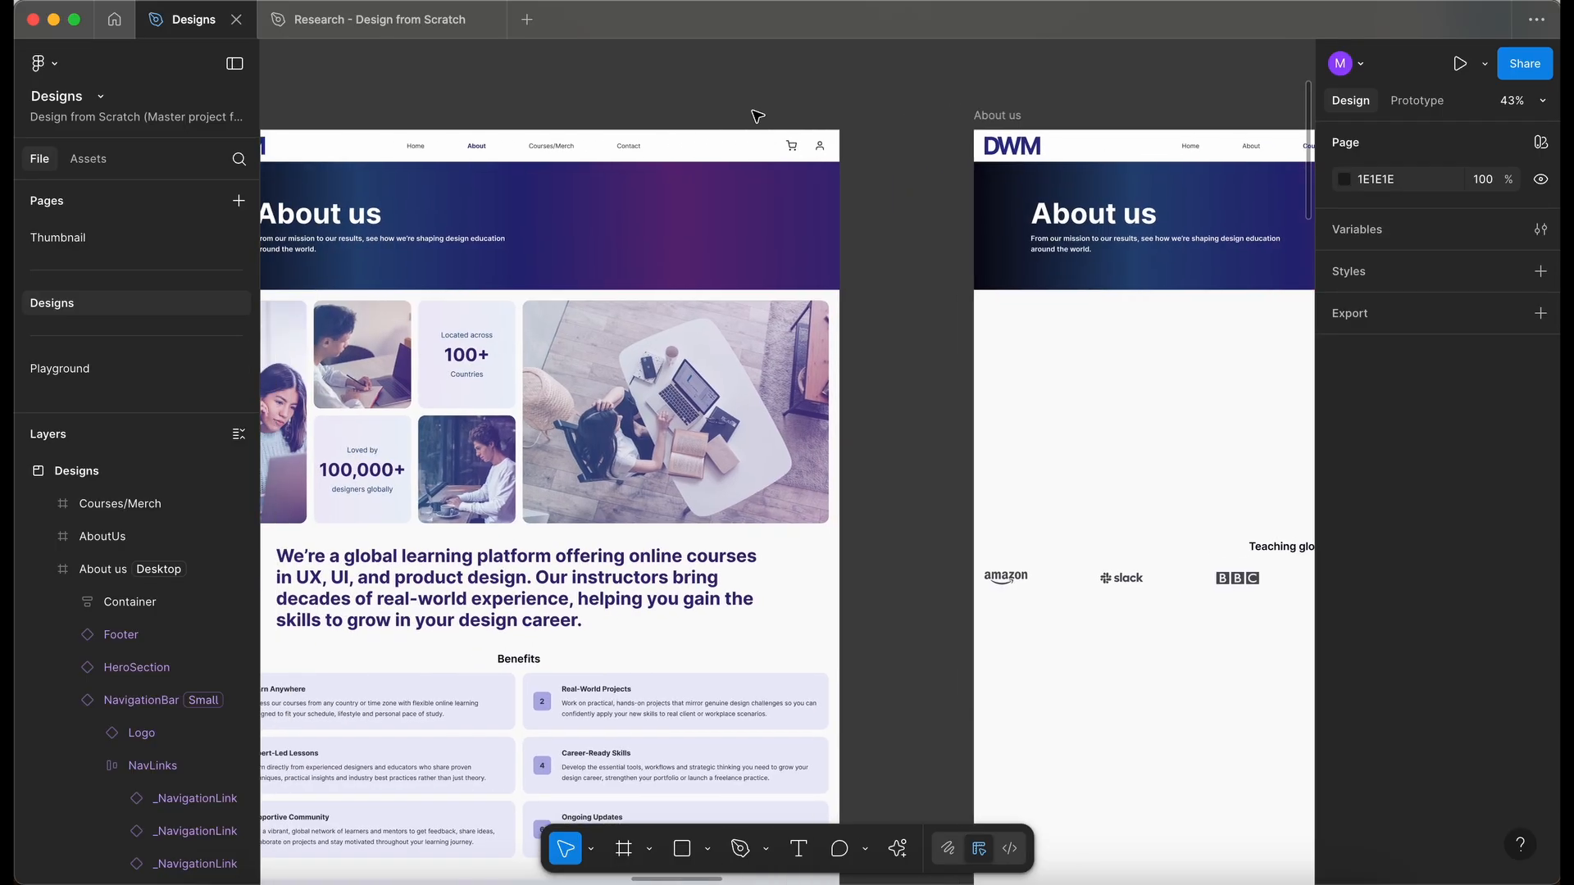
scroll(757, 115, "up", 1)
scroll(758, 115, "left", 10)
scroll(757, 115, "right", 8)
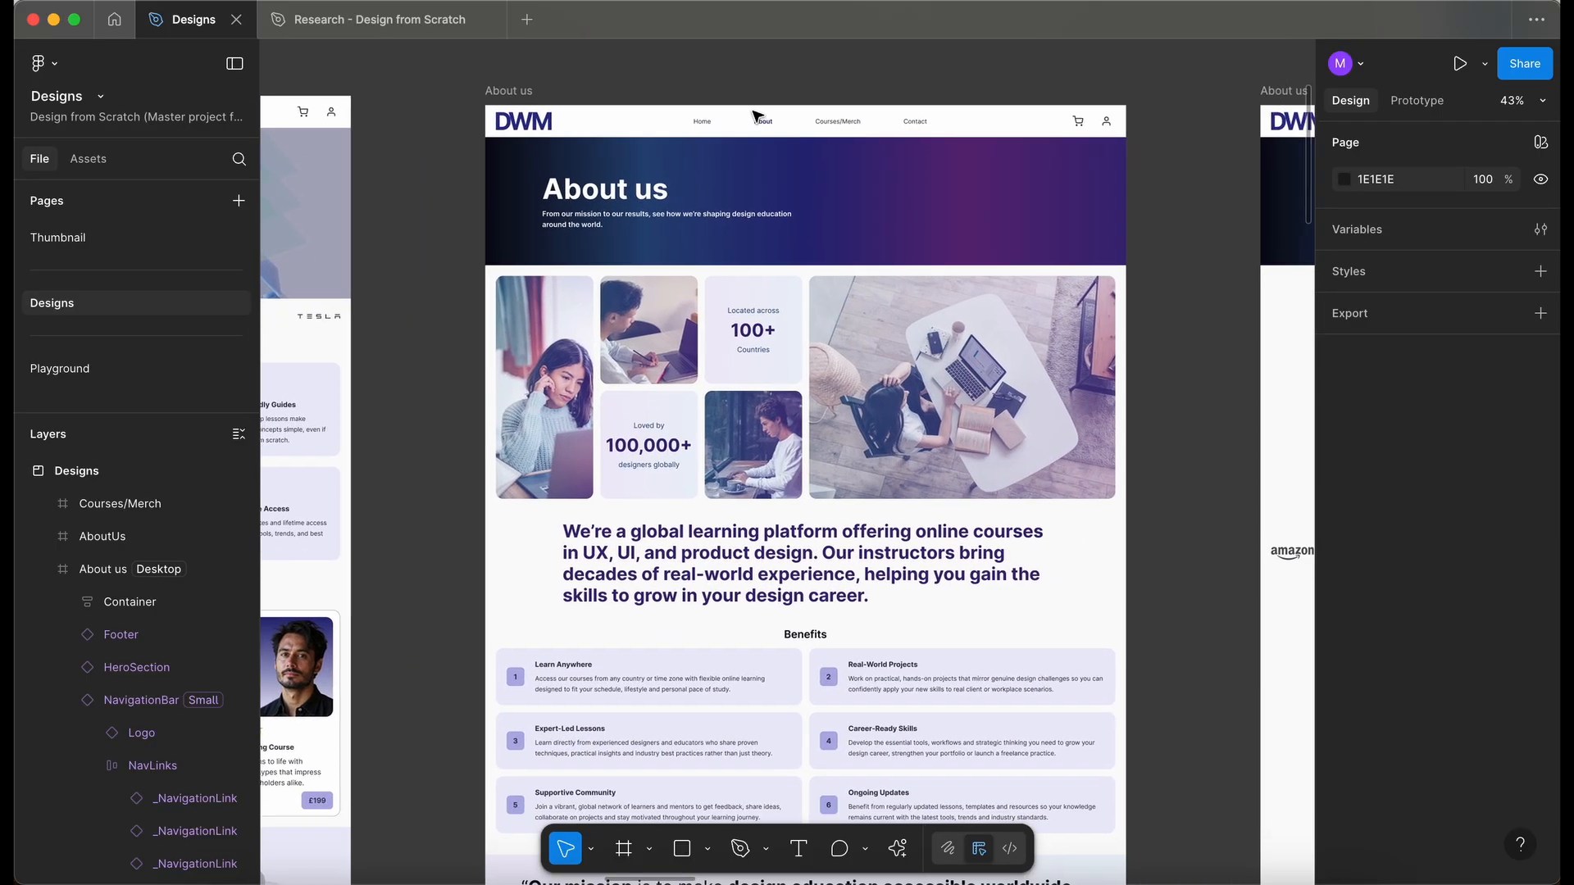
scroll(758, 115, "right", 10)
scroll(758, 115, "up", 2)
scroll(703, 527, "up", 2)
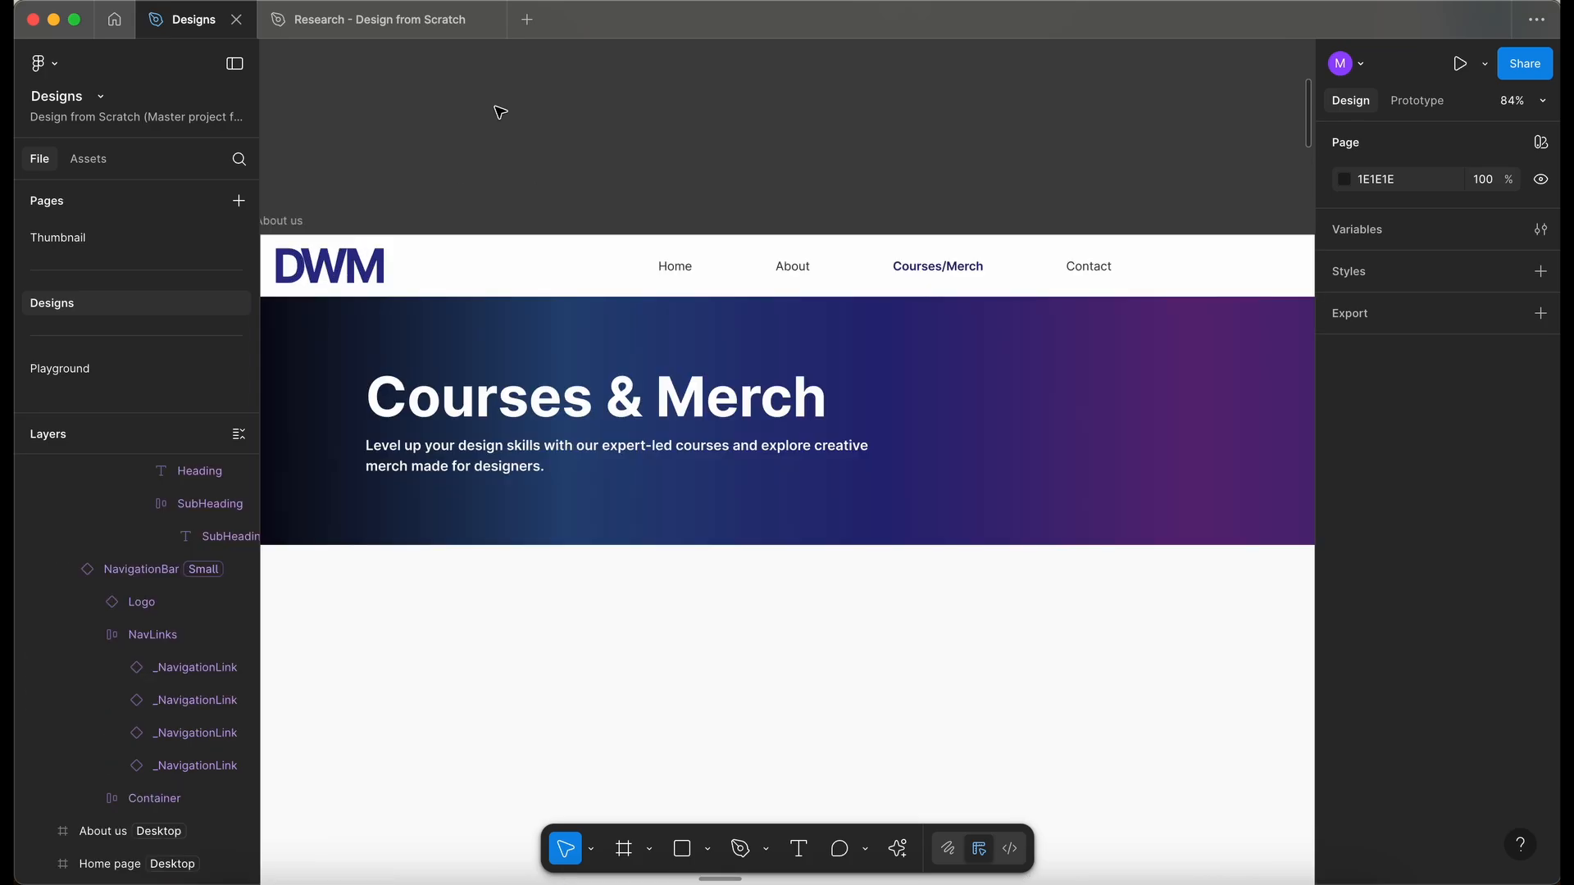
- Delete the "Teaching globally" heading above the company logos
scroll(495, 107, "down", 1)
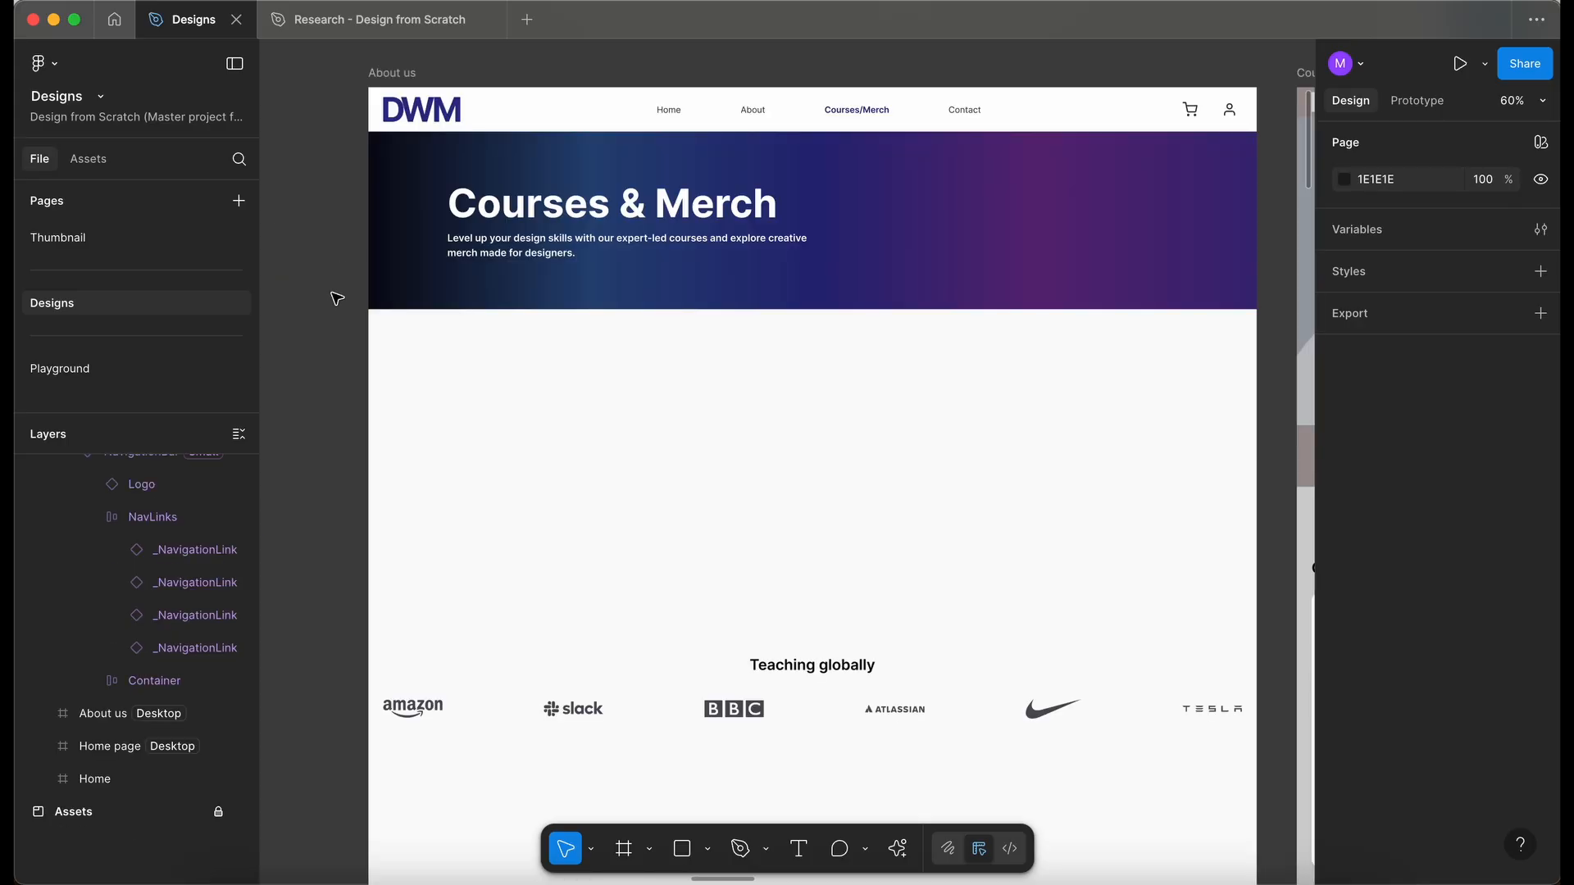
scroll(336, 298, "down", 3)
scroll(337, 298, "right", 3)
scroll(337, 298, "left", 2)
scroll(336, 299, "up", 1)
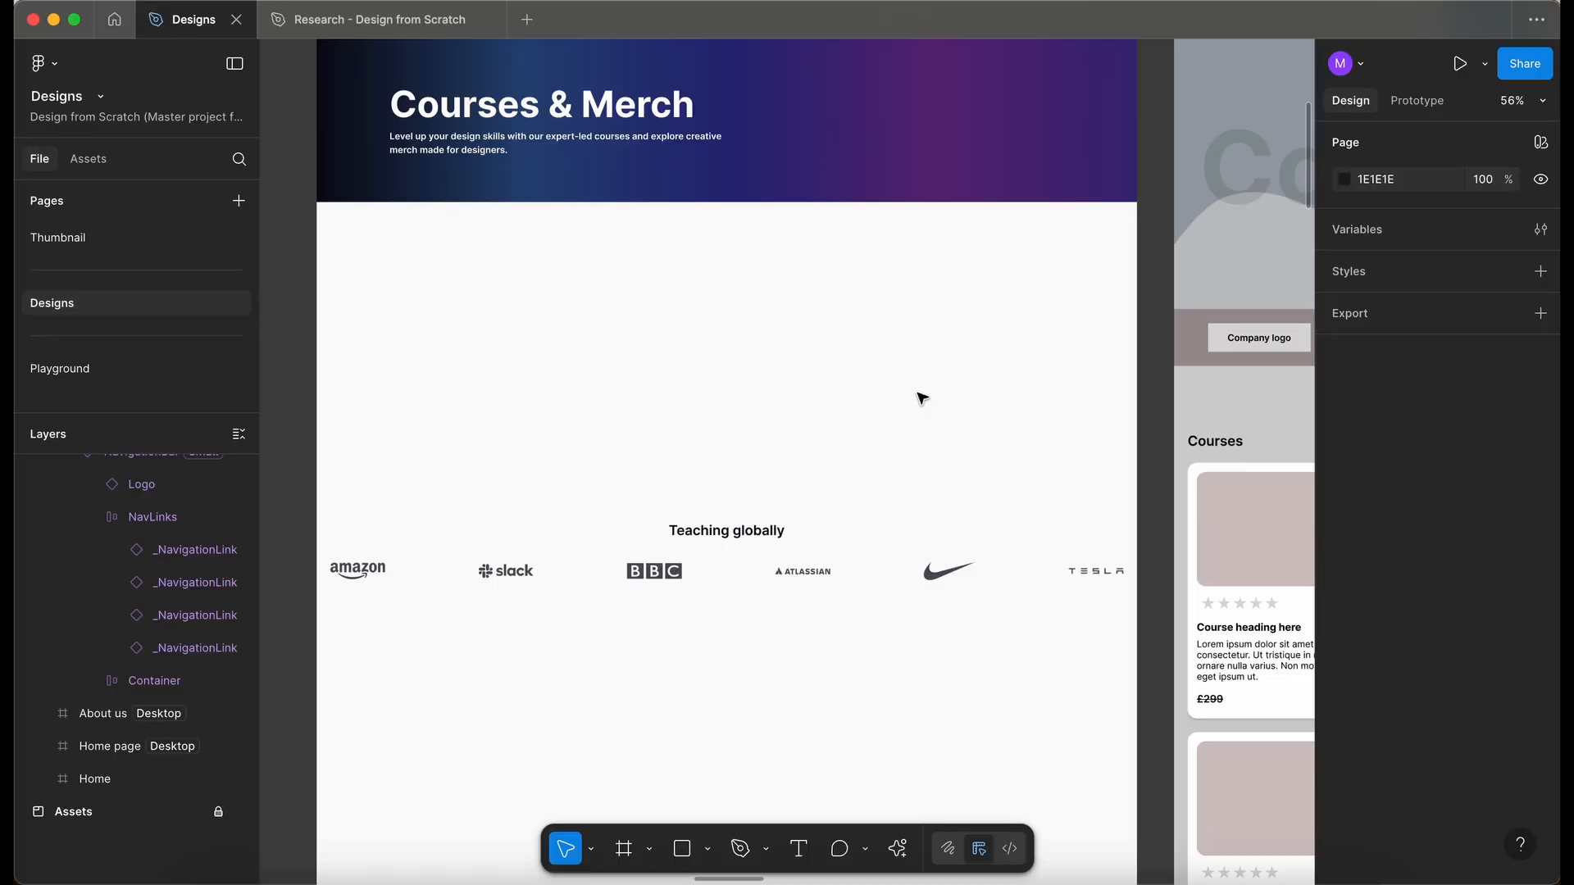
scroll(921, 399, "right", 10)
scroll(922, 398, "left", 12)
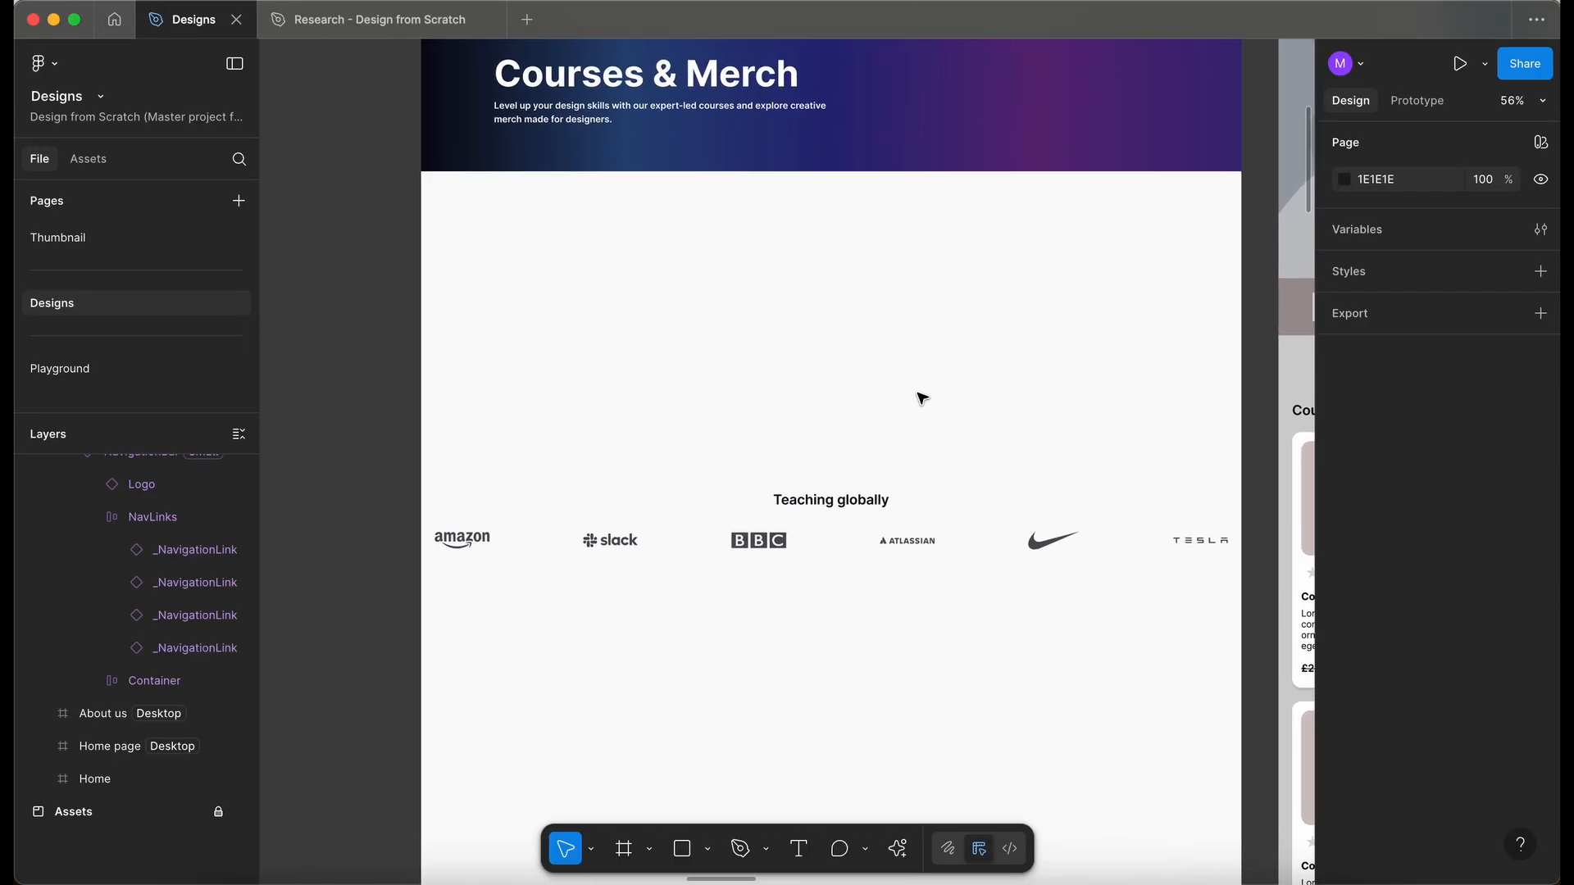
left_click(878, 526)
left_click(879, 527)
key("Delete")
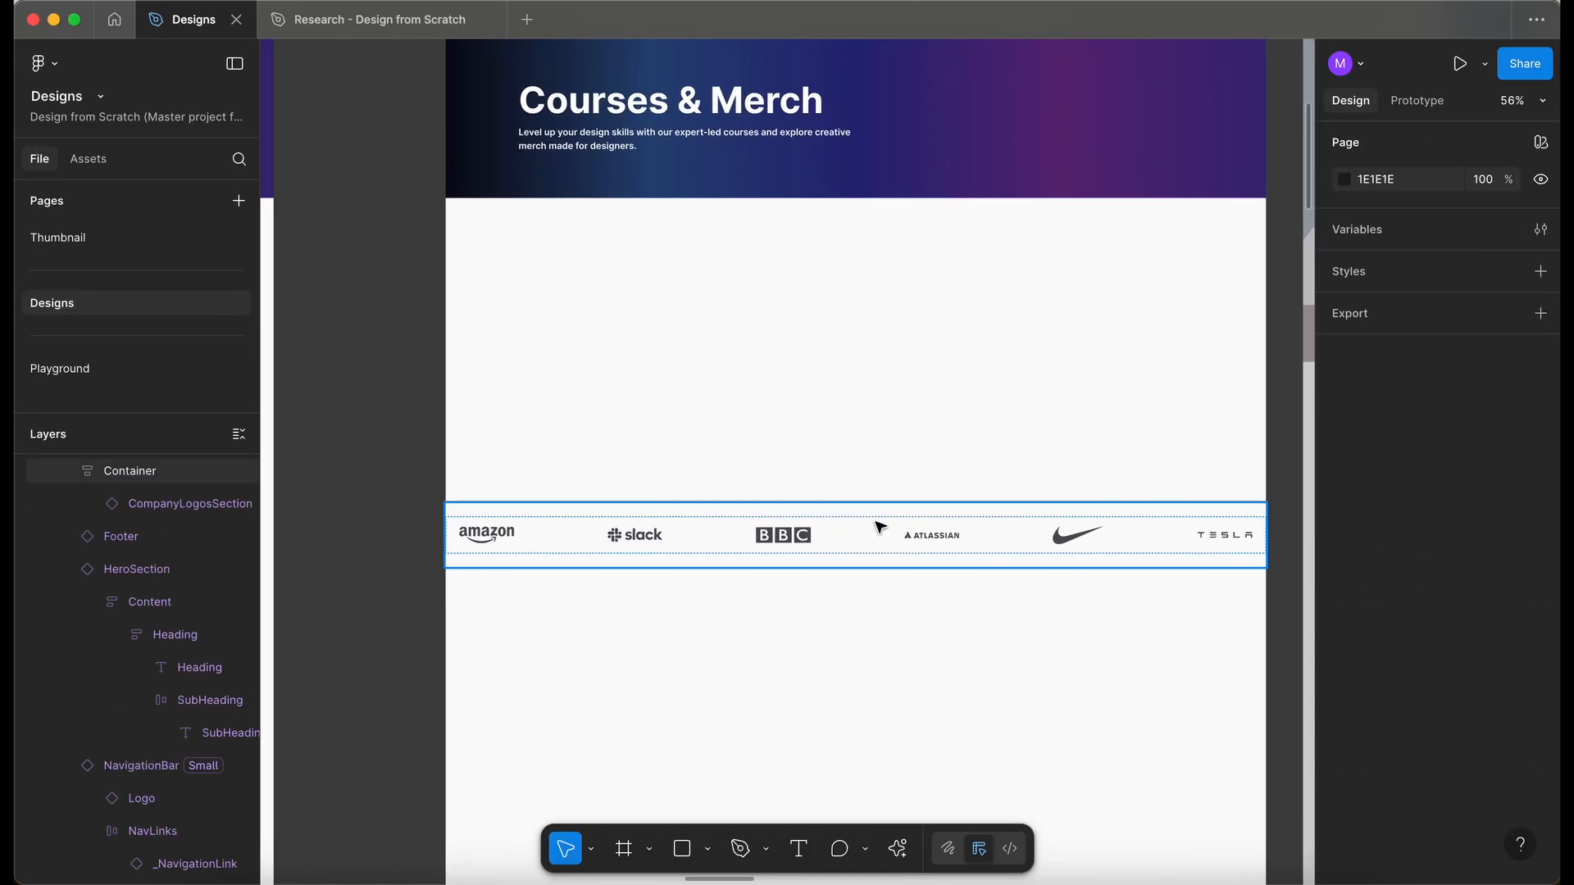
- Place a copy of the company logos row directly beneath the hero and delete the original logos container
left_click(876, 528)
left_click_drag(867, 540, 863, 192)
left_click(847, 537)
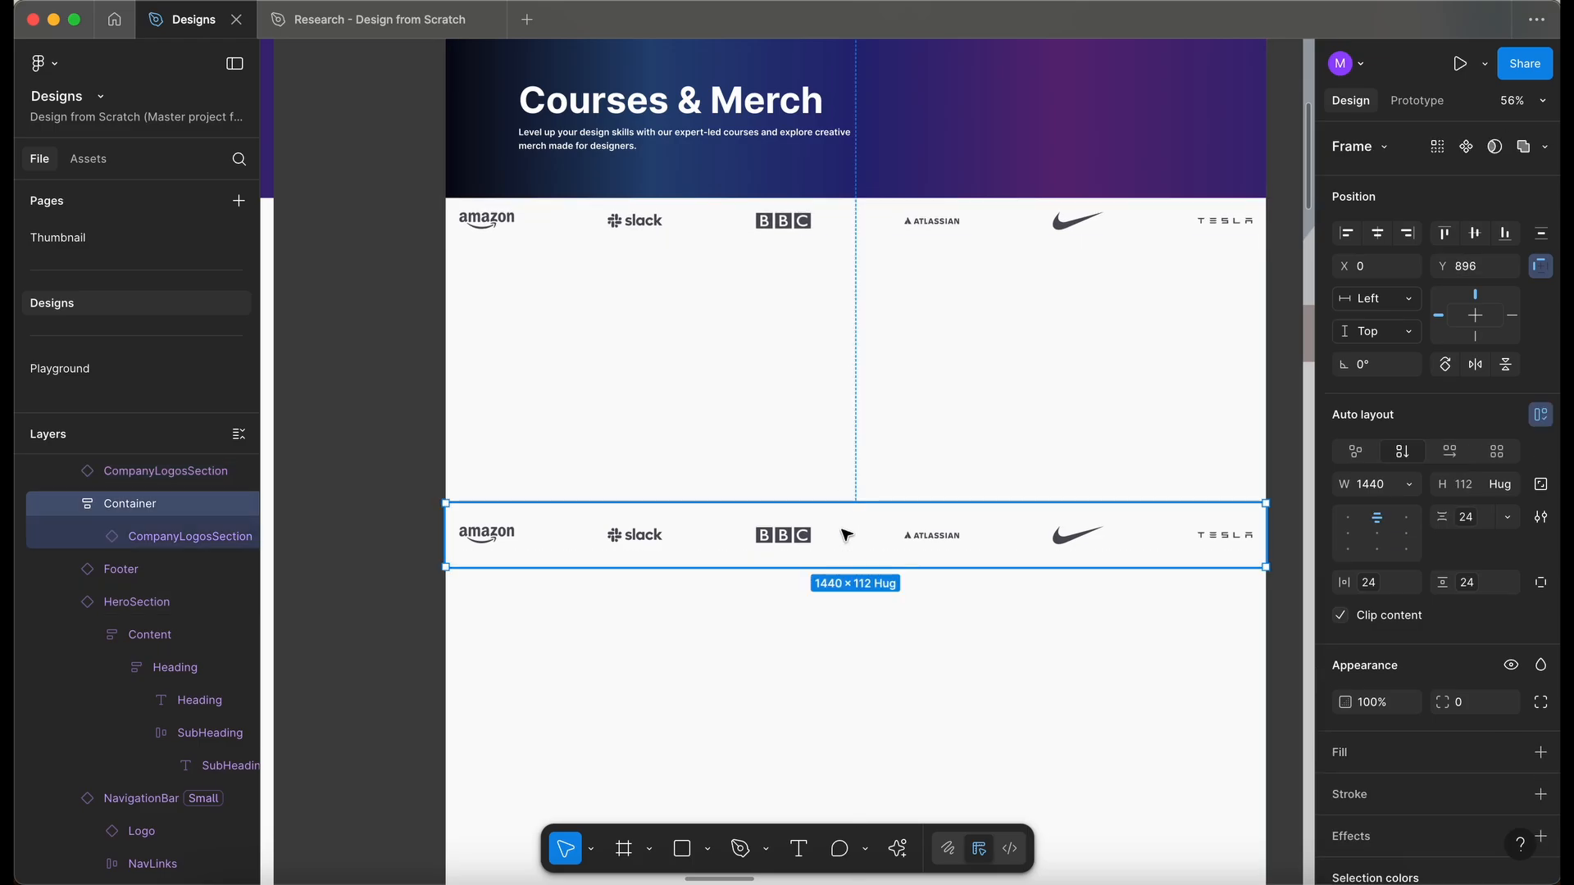
key("Delete")
- Search the component assets for "tabs" and place a Tabs component beneath the company logos
scroll(844, 535, "right", 3)
scroll(844, 536, "down", 3, "super")
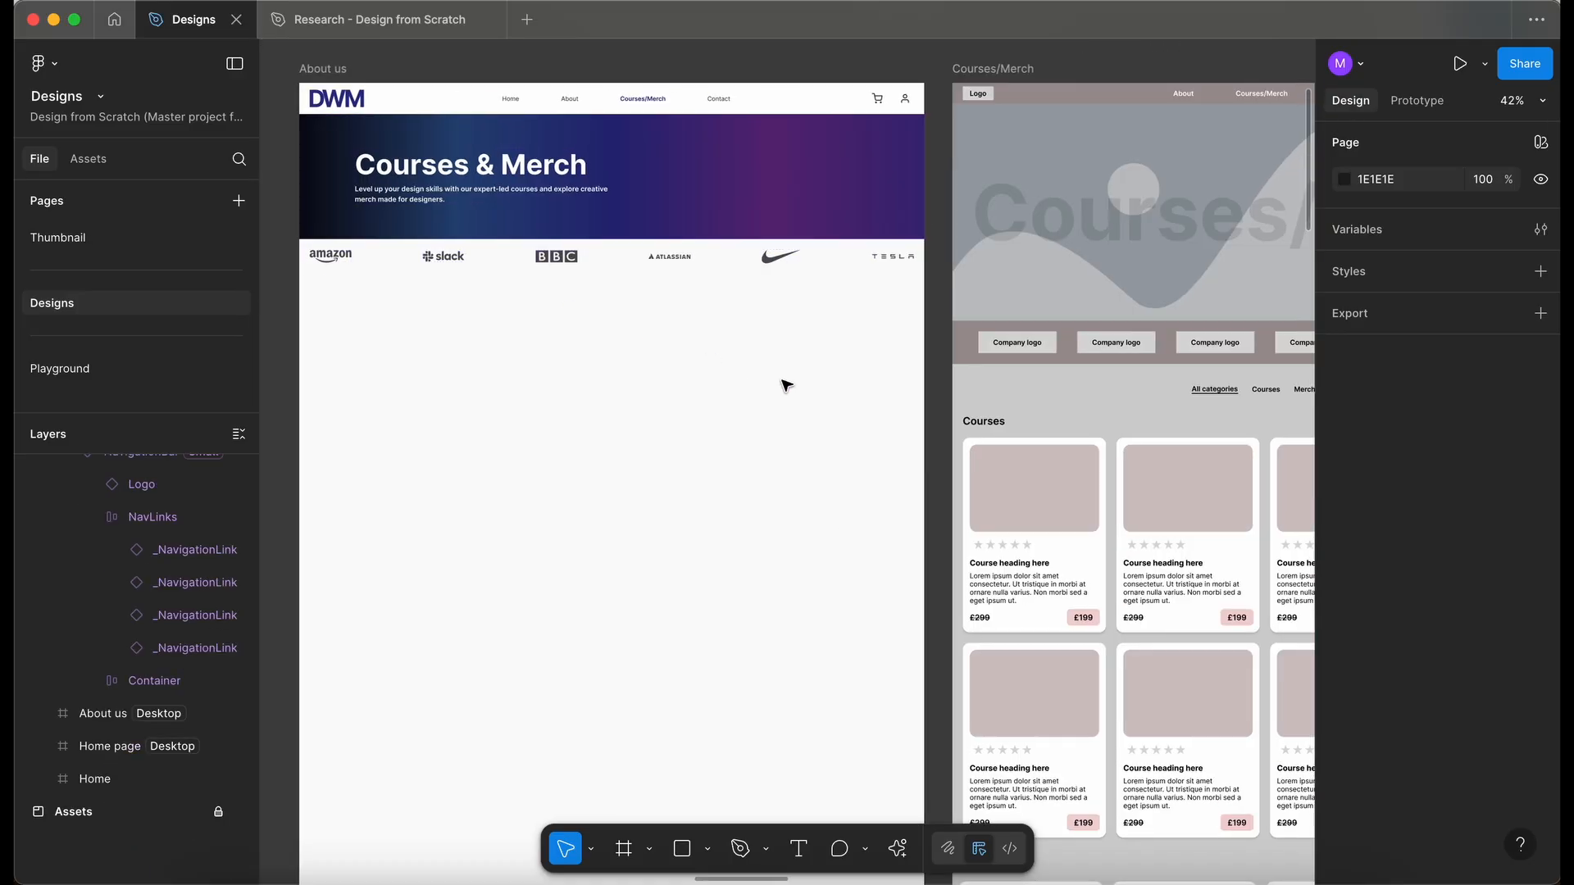
scroll(783, 382, "right", 5)
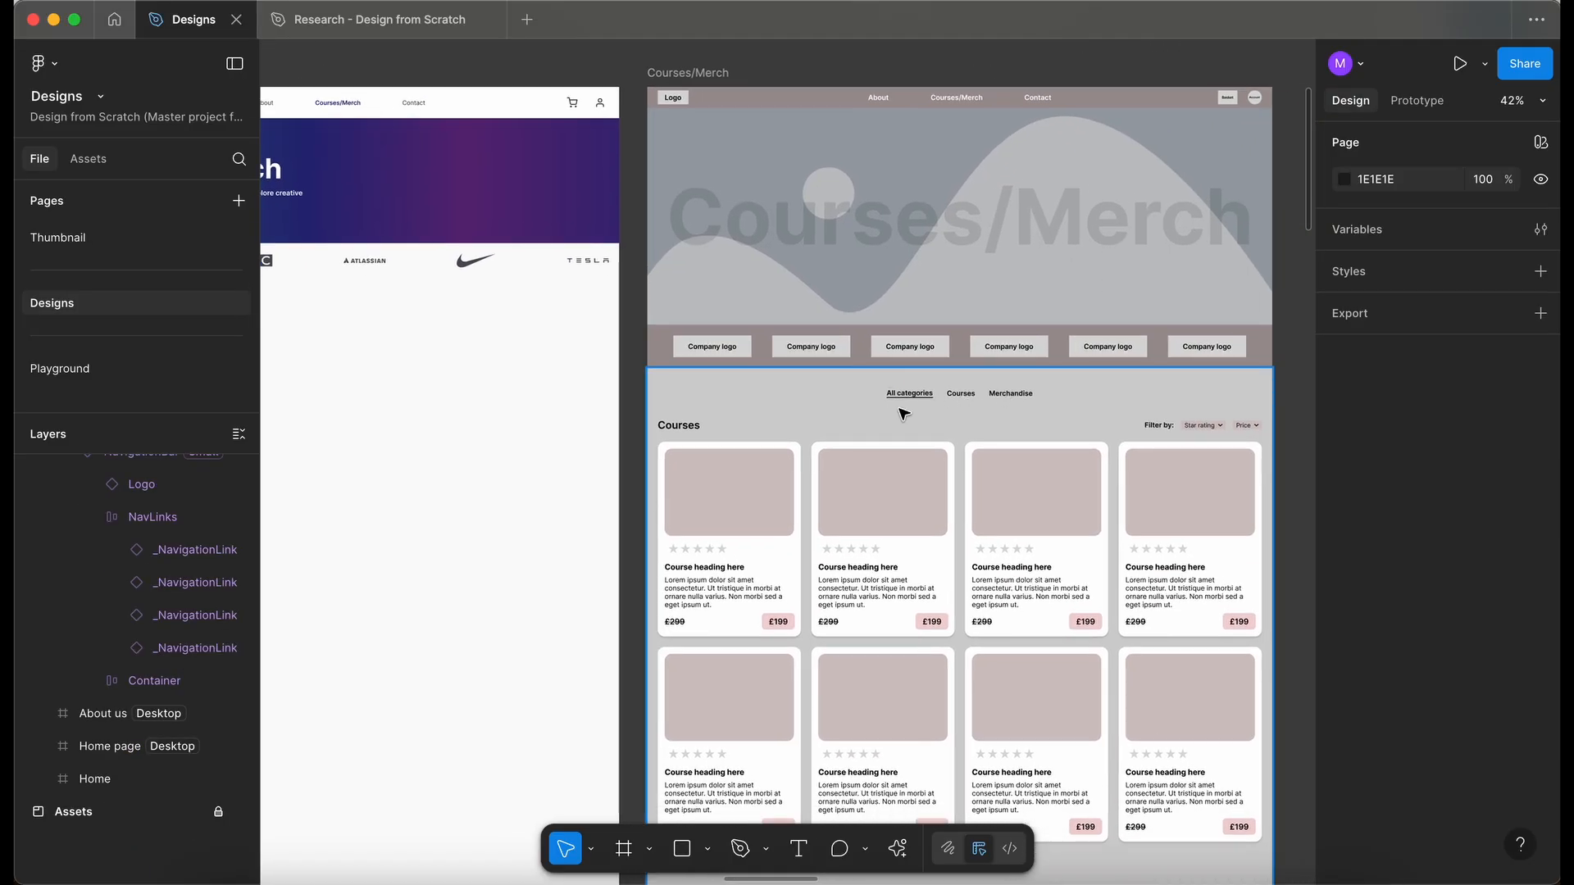
scroll(928, 385, "left", 5)
scroll(926, 383, "right", 2)
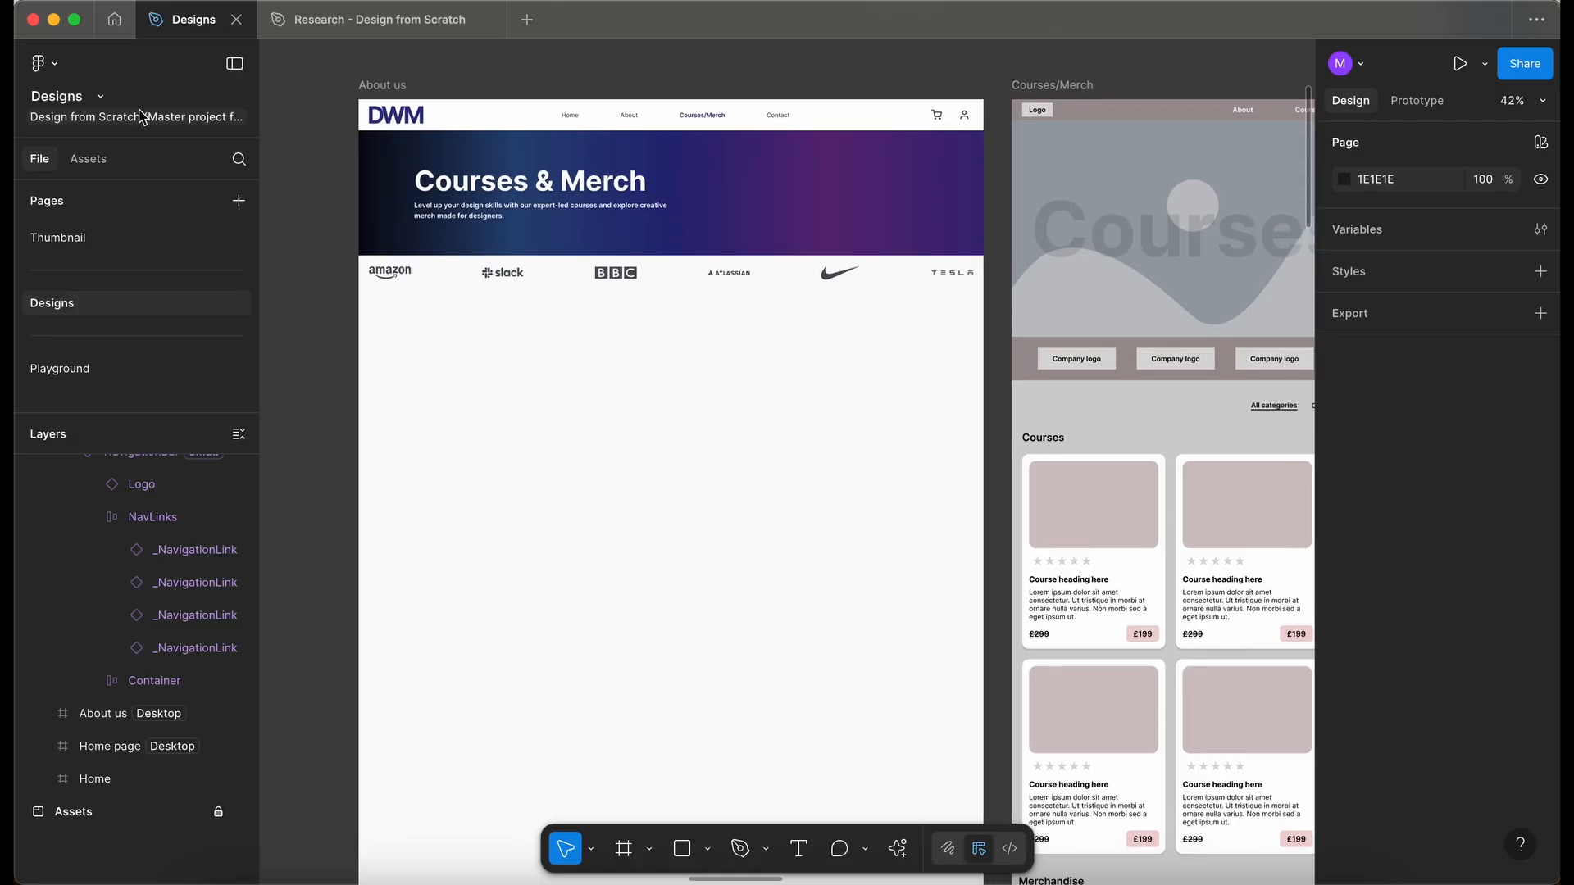
left_click(88, 158)
type("tabs")
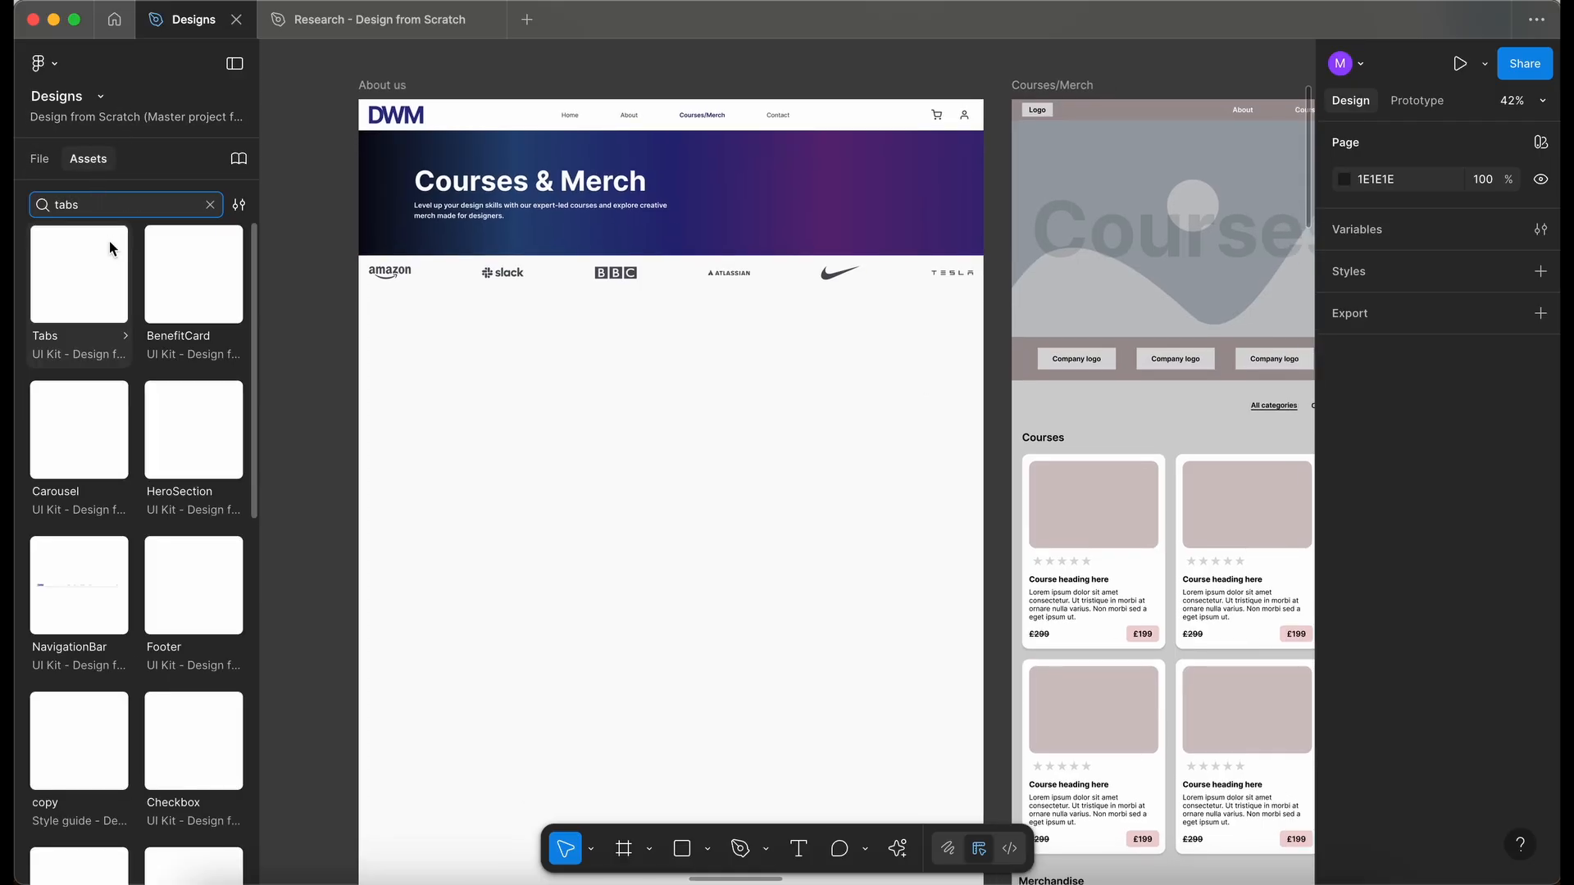
left_click_drag(51, 332, 676, 434)
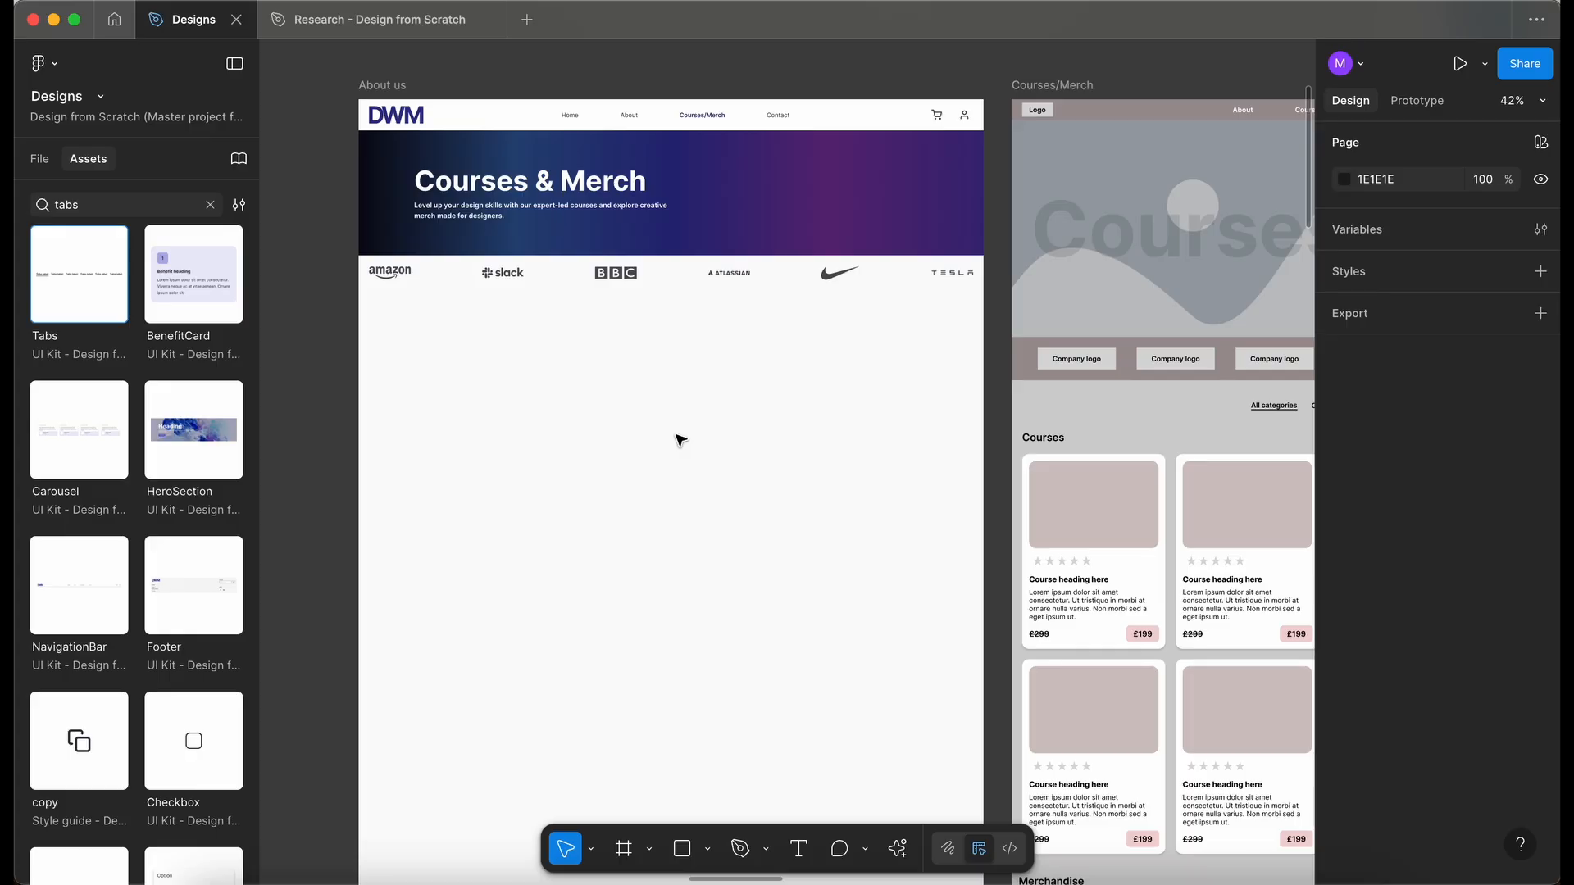
left_click_drag(69, 270, 659, 377)
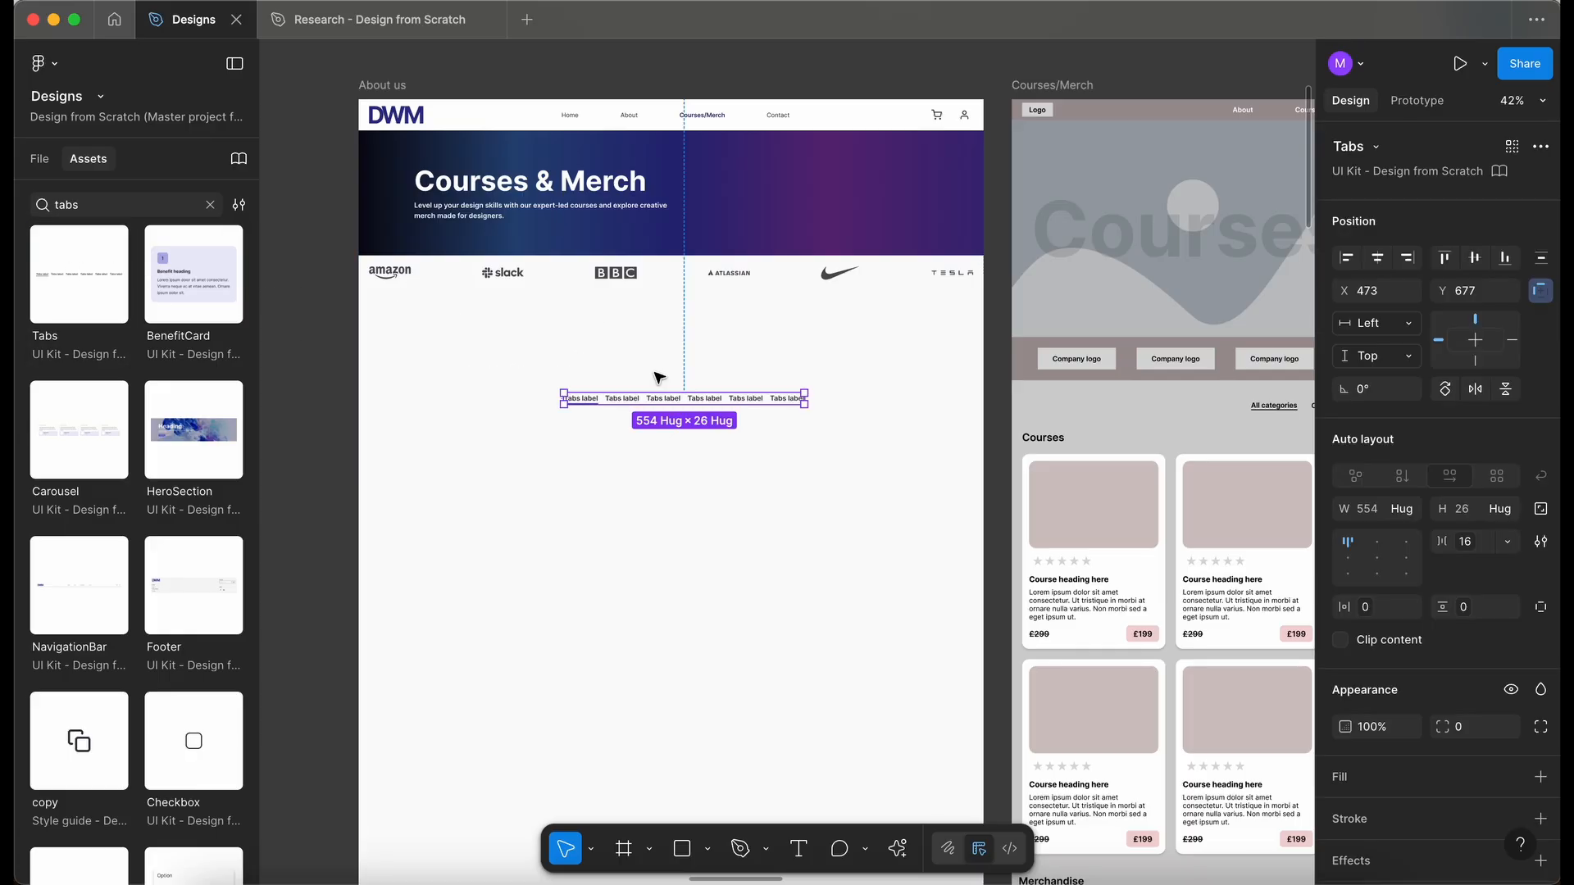
- Move the Tabs component towards the page's right side, to about X 793 and Y 692
scroll(664, 389, "up", 3)
scroll(665, 391, "right", 2)
scroll(665, 390, "down", 3)
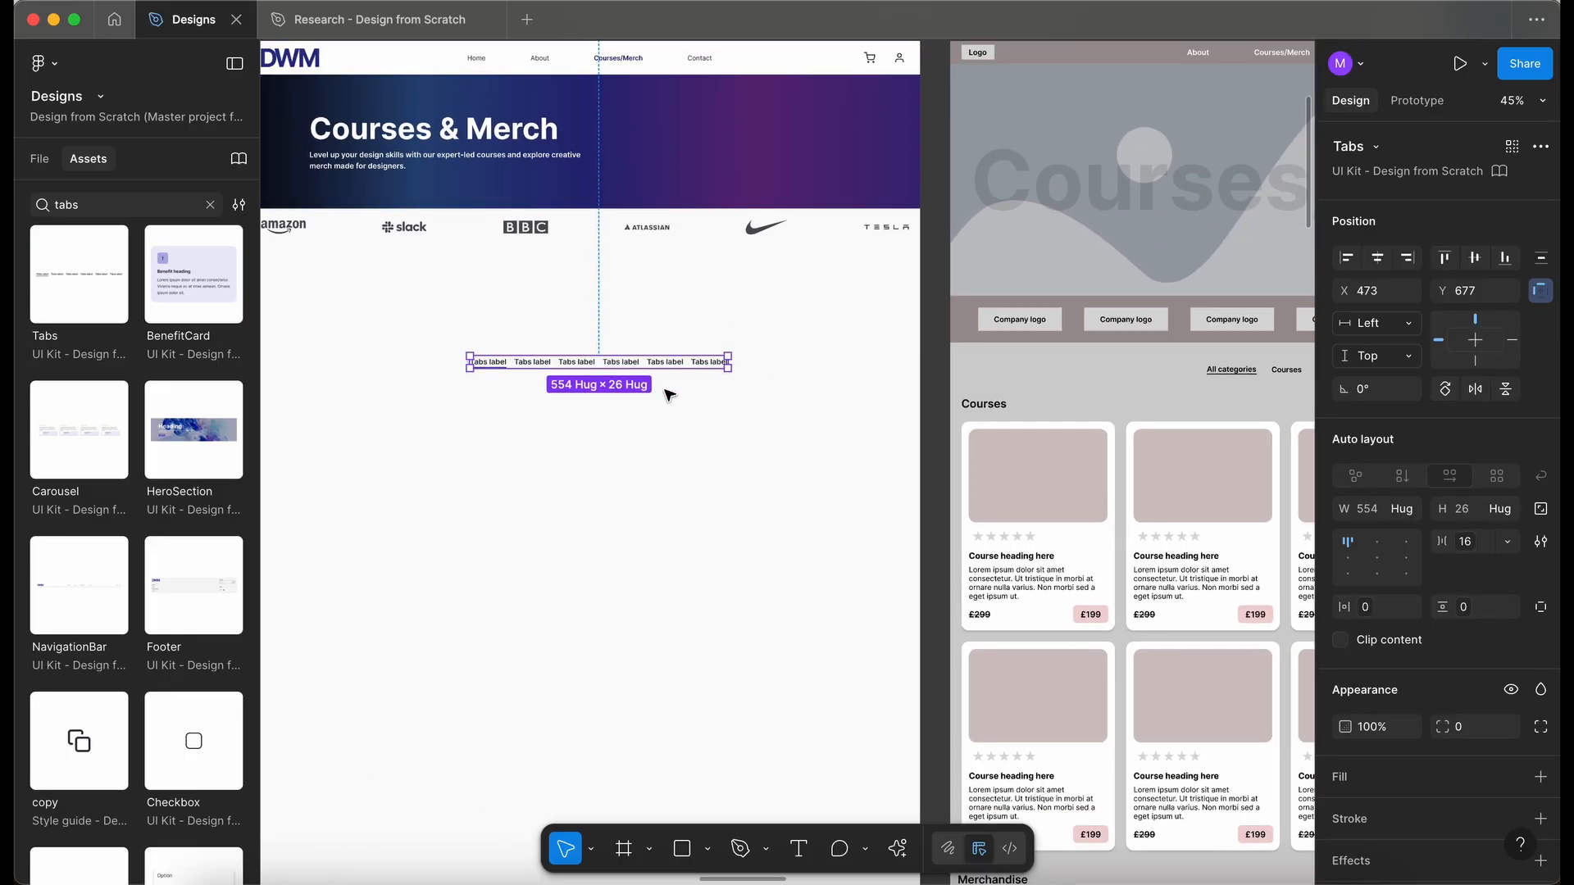
scroll(665, 390, "right", 1)
left_click_drag(611, 360, 760, 368)
scroll(600, 371, "right", 2)
scroll(601, 371, "up", 1)
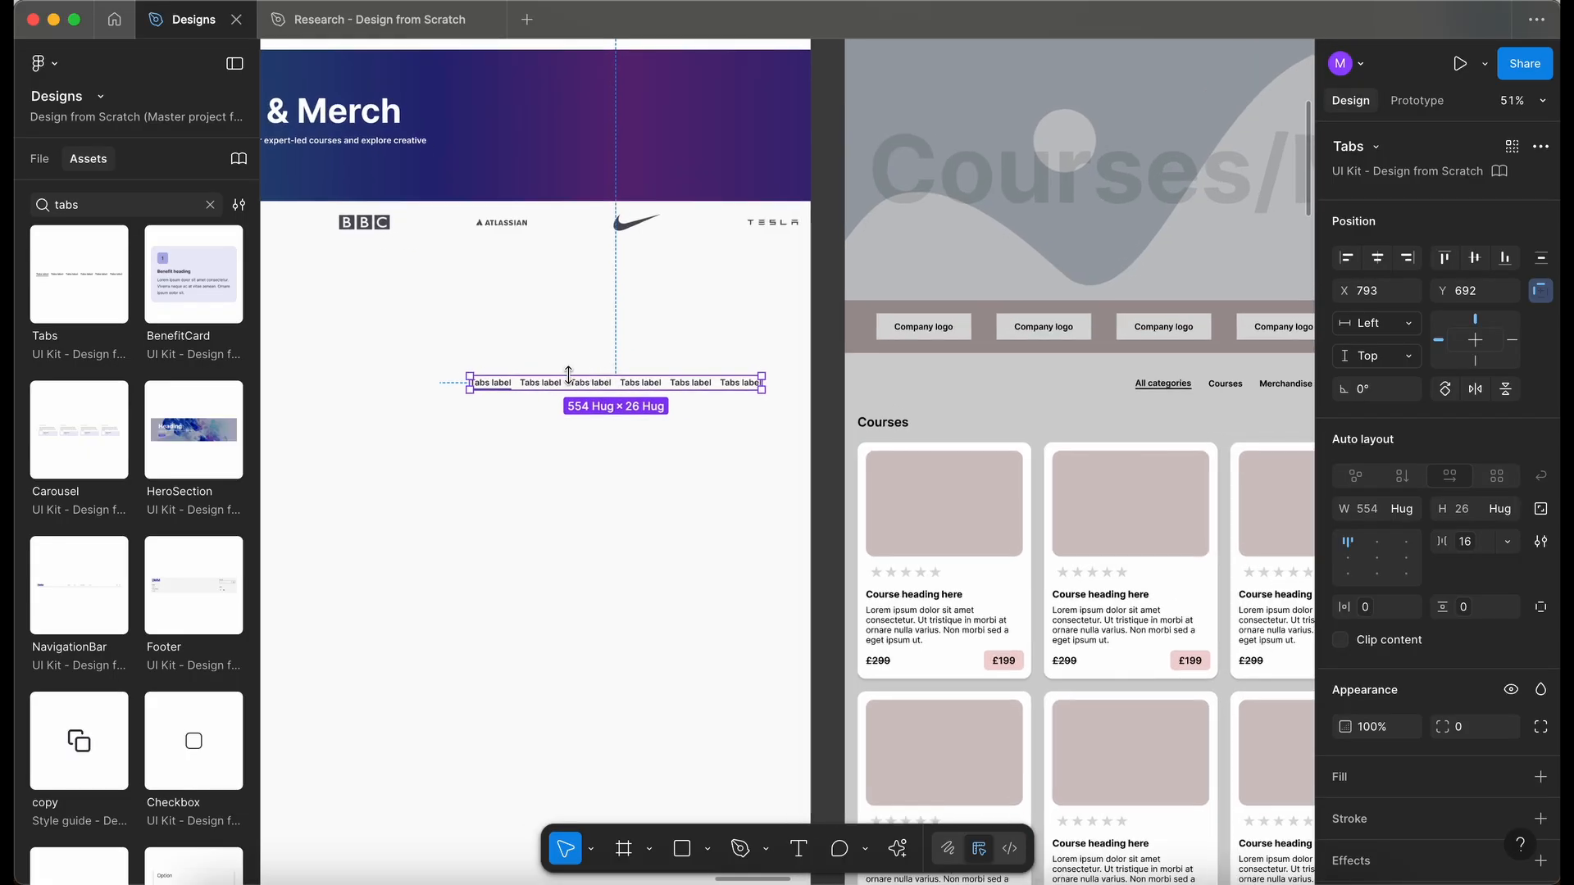
- Label the first three tabs "All categories", "Courses" and "Merchandise", and hide the remaining three tabs
double_click(486, 388)
left_click(596, 382)
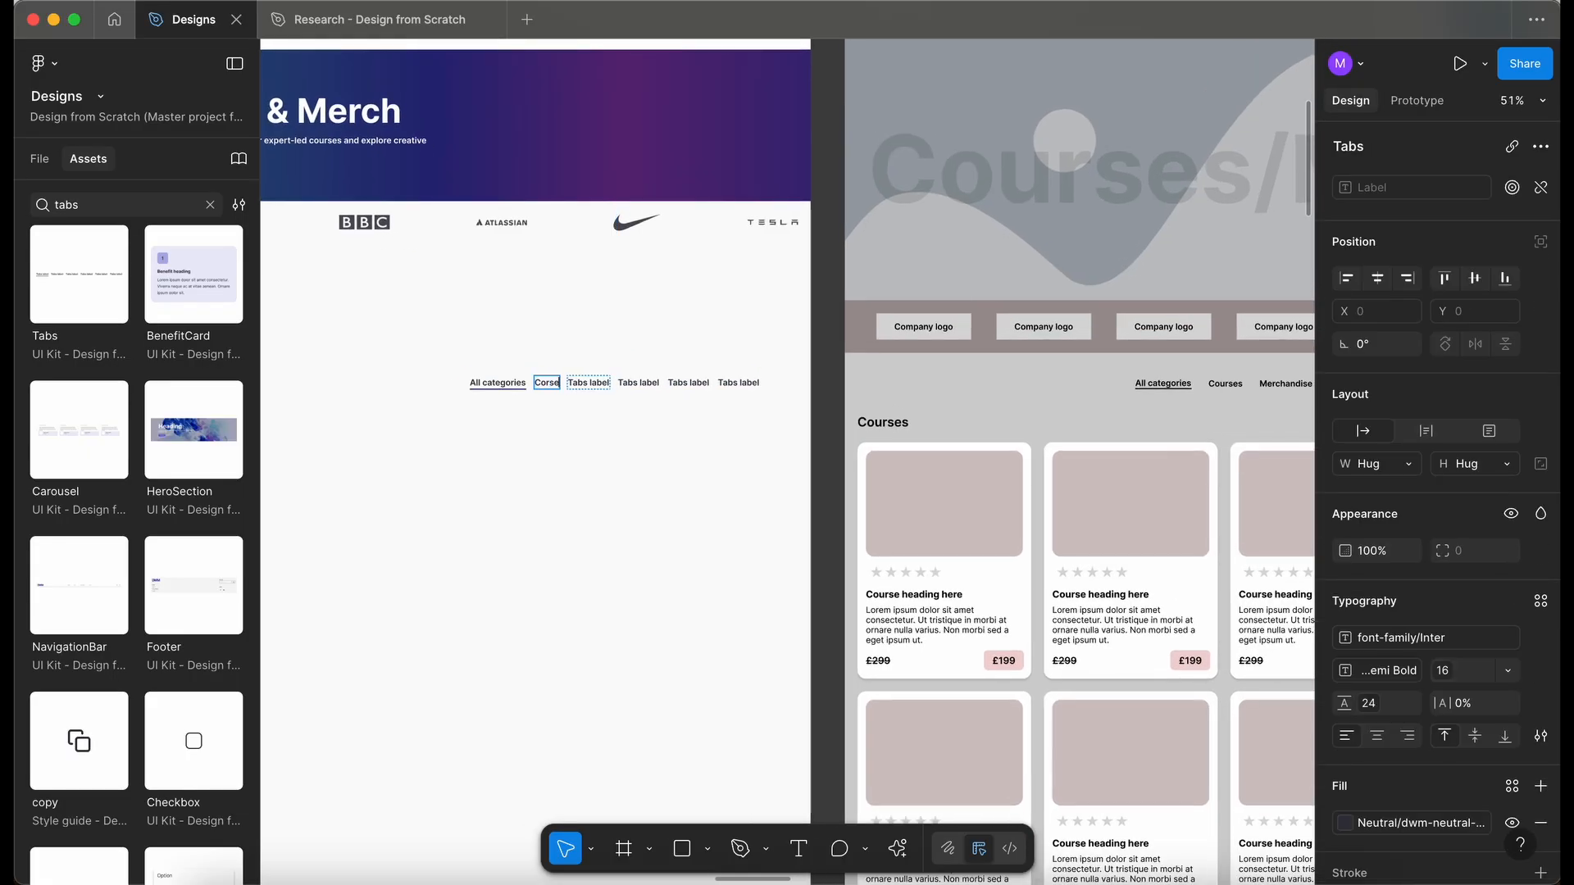
double_click(596, 383)
type("Merchandise")
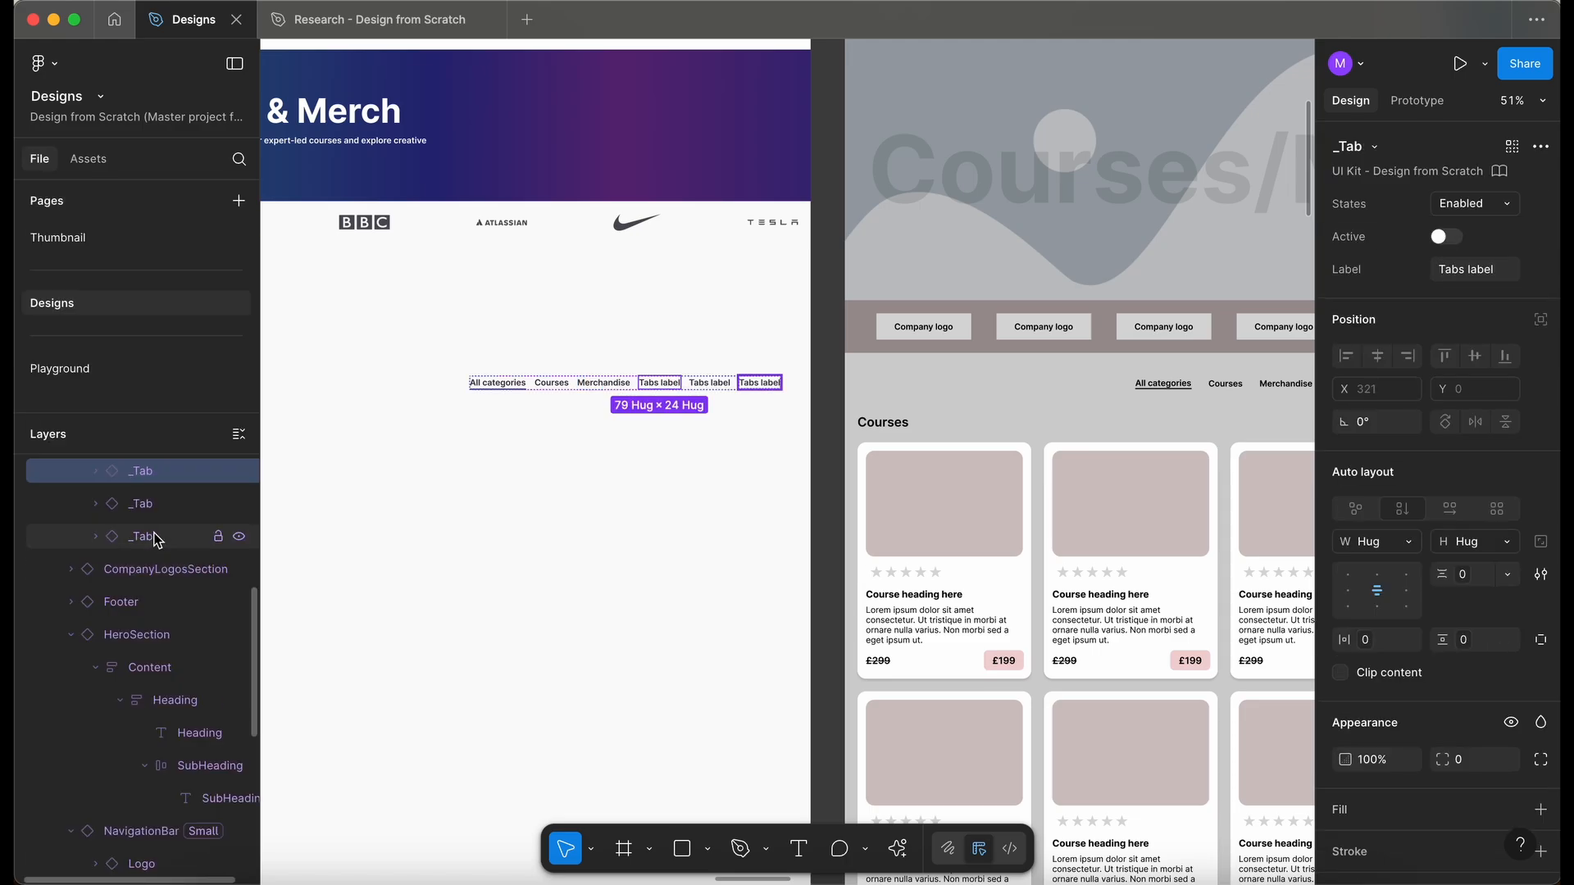
left_click(158, 538, "shift")
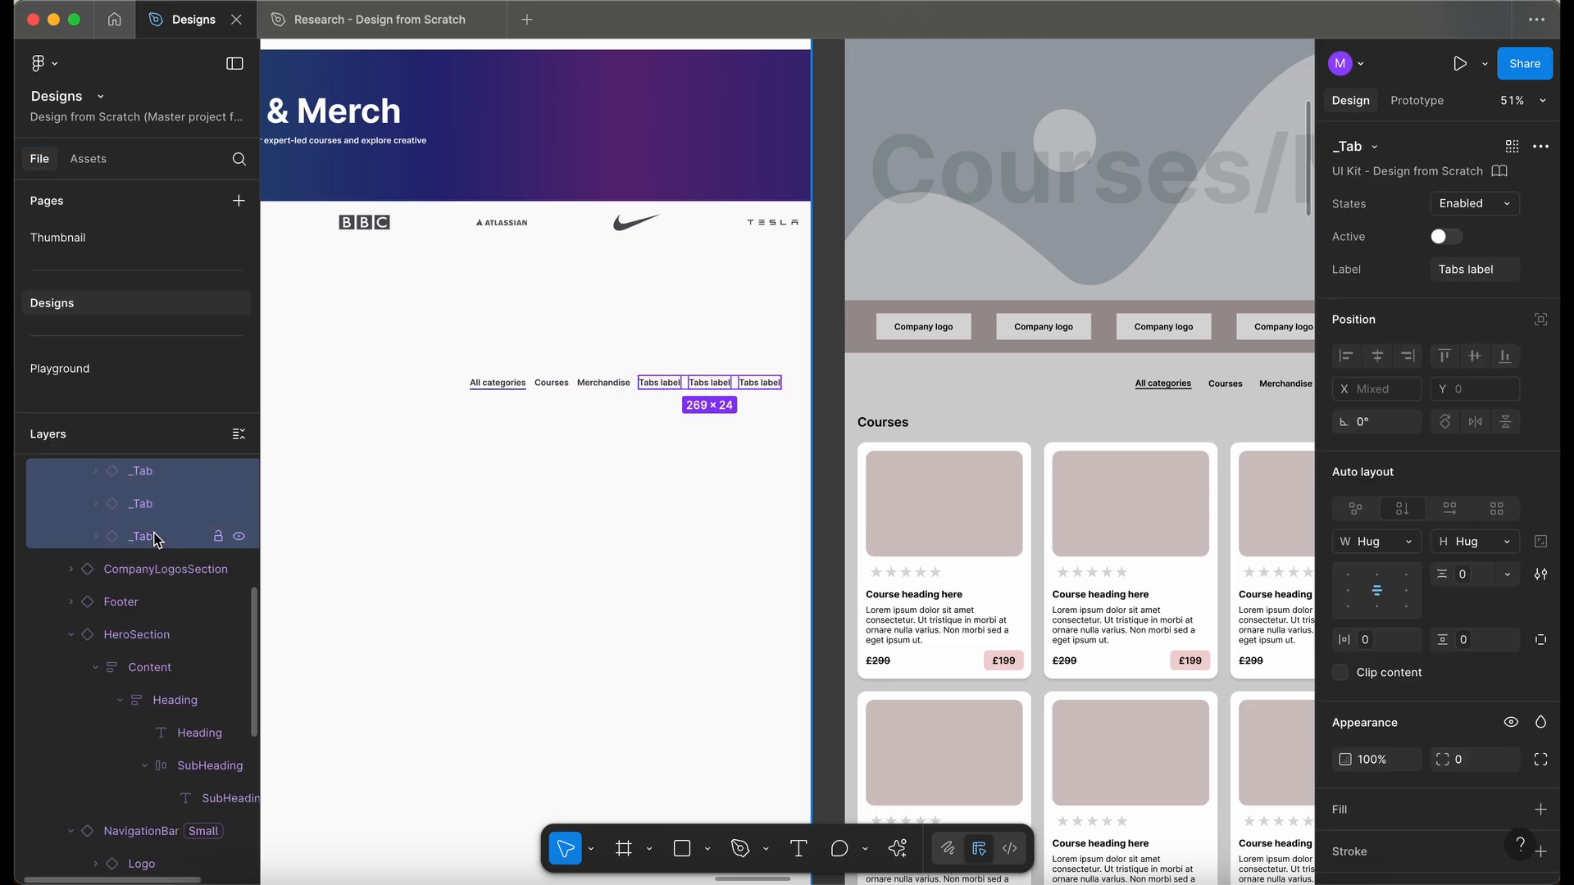
key("super+shift+h")
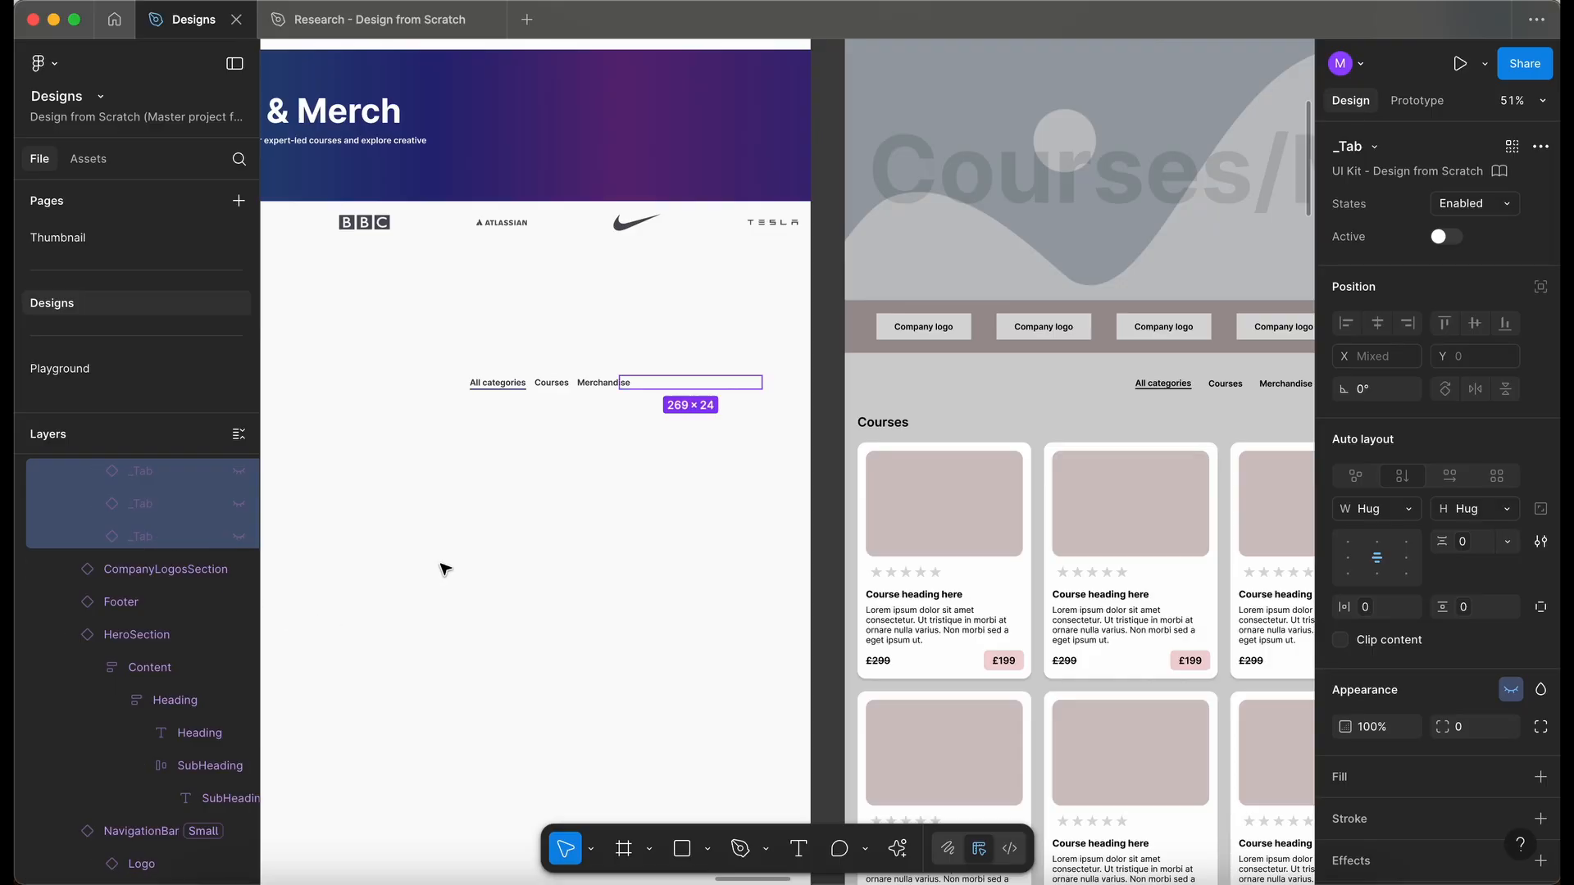
- Centre the Tabs component horizontally on the page and raise it closer to the company logos, to about Y 479
left_click(554, 477)
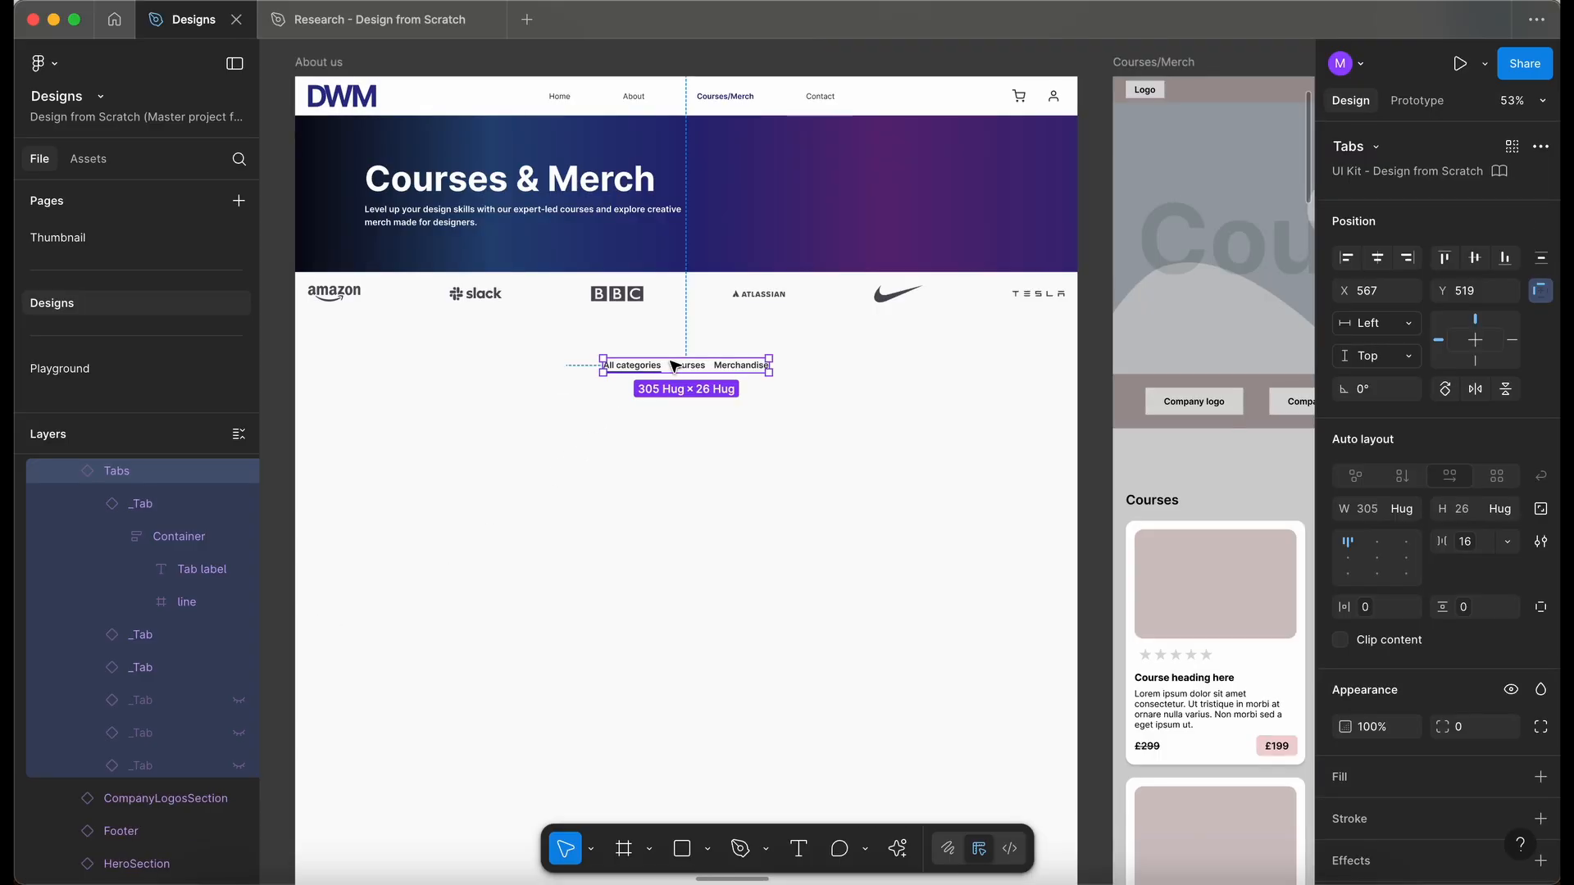
key("alt")
key("shift+Up")
key("shift+Up")
key("shift+Up")
key("shift+Up")
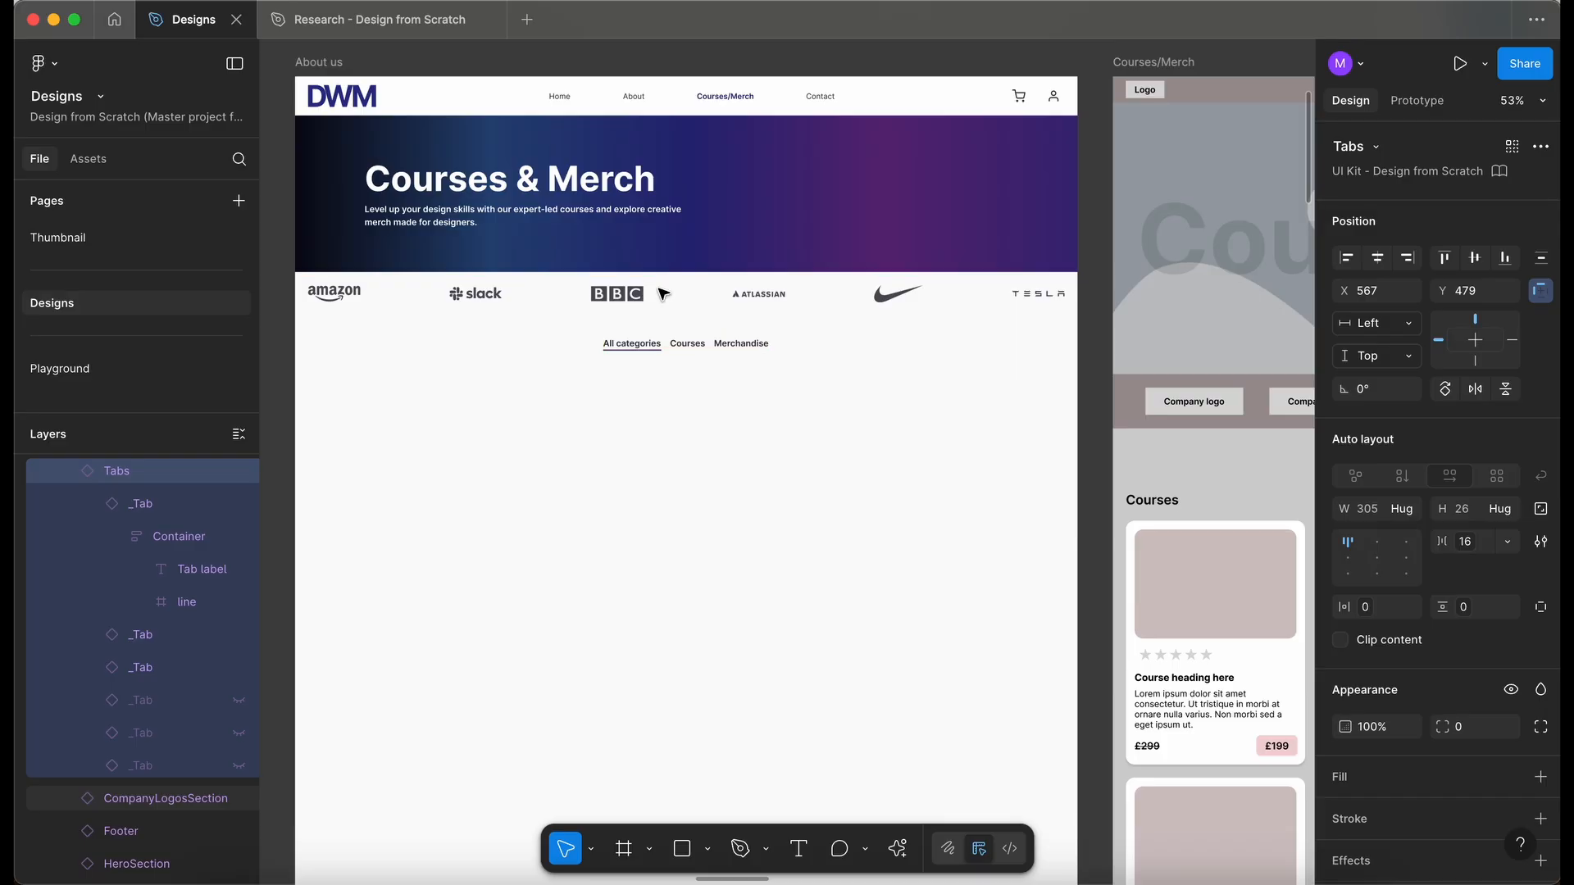
key("Down")
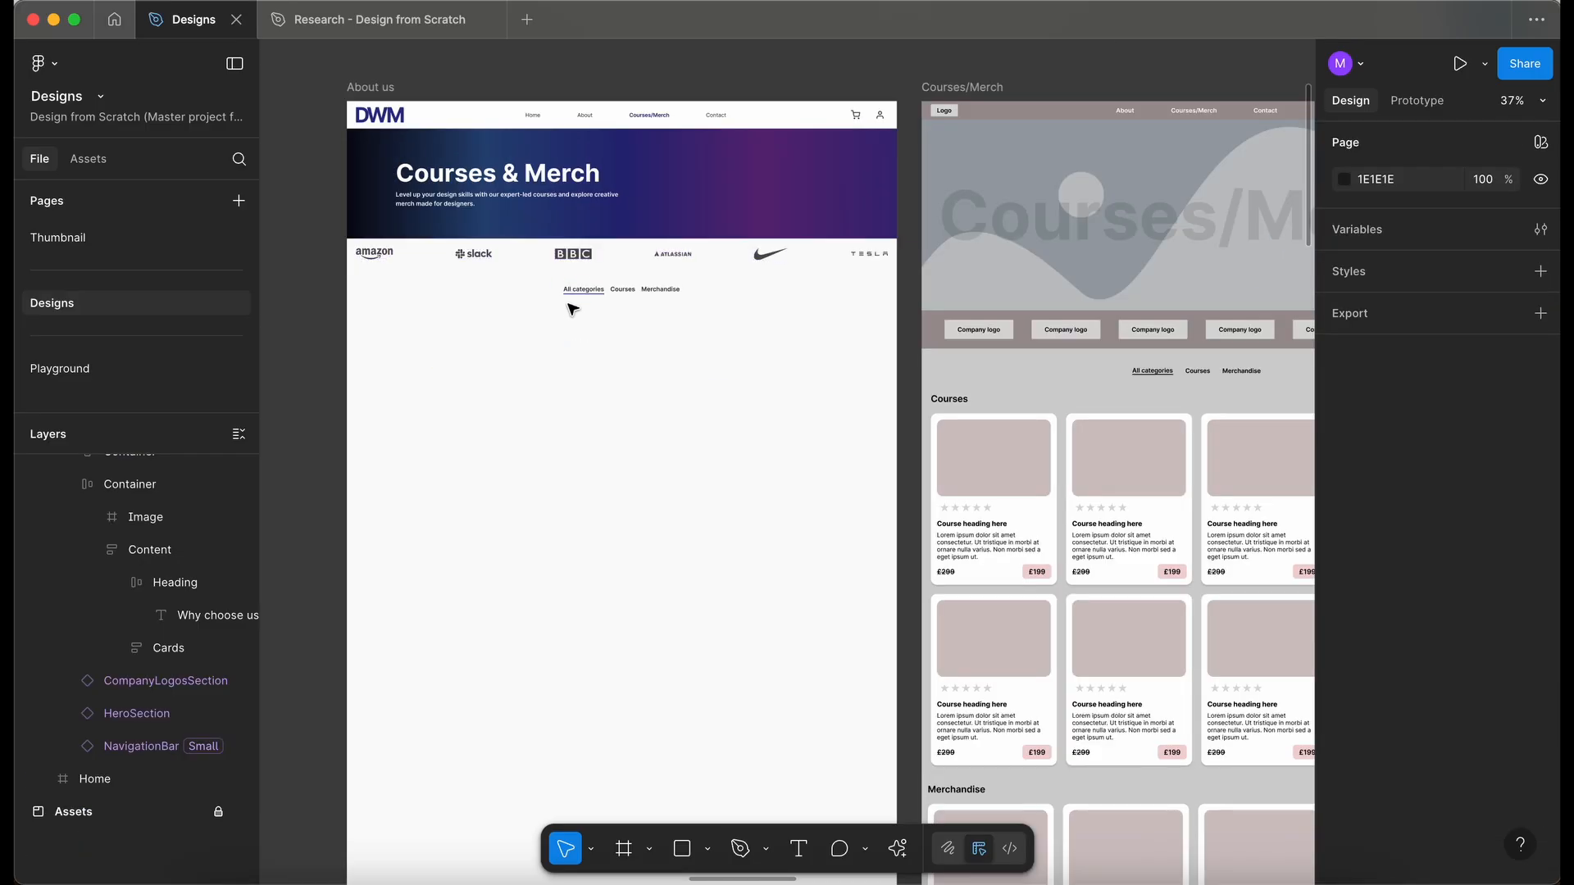
- Copy the Latest courses section from the Home page design and paste it into the Courses & Merch page frame
scroll(572, 309, "up", 1)
scroll(691, 295, "right", 5)
scroll(692, 295, "down", 1)
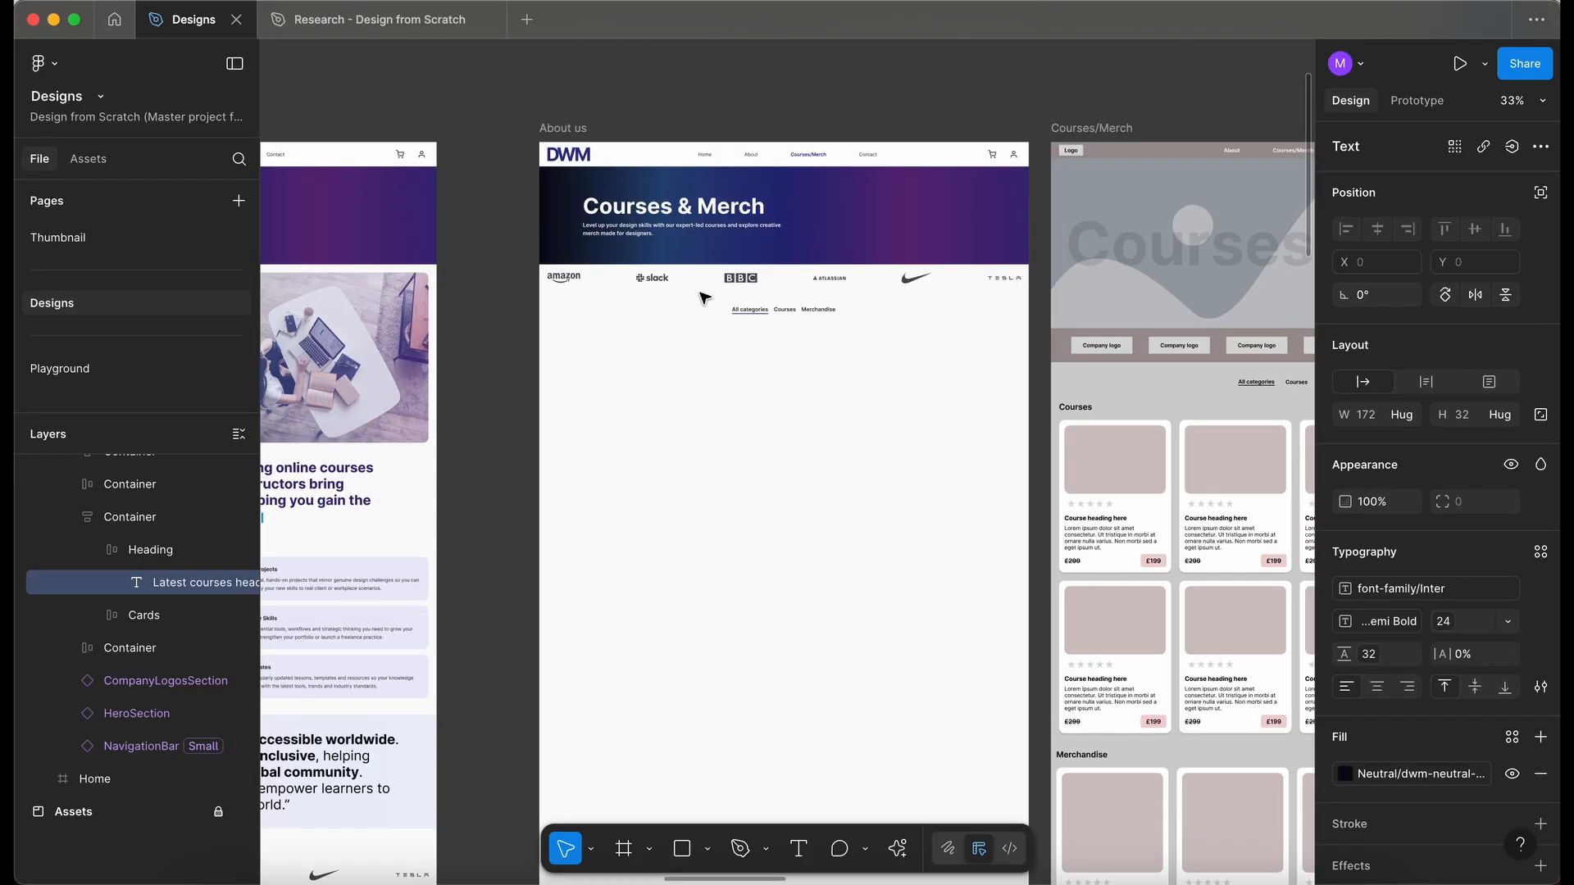
scroll(703, 307, "left", 5)
scroll(702, 307, "down", 10)
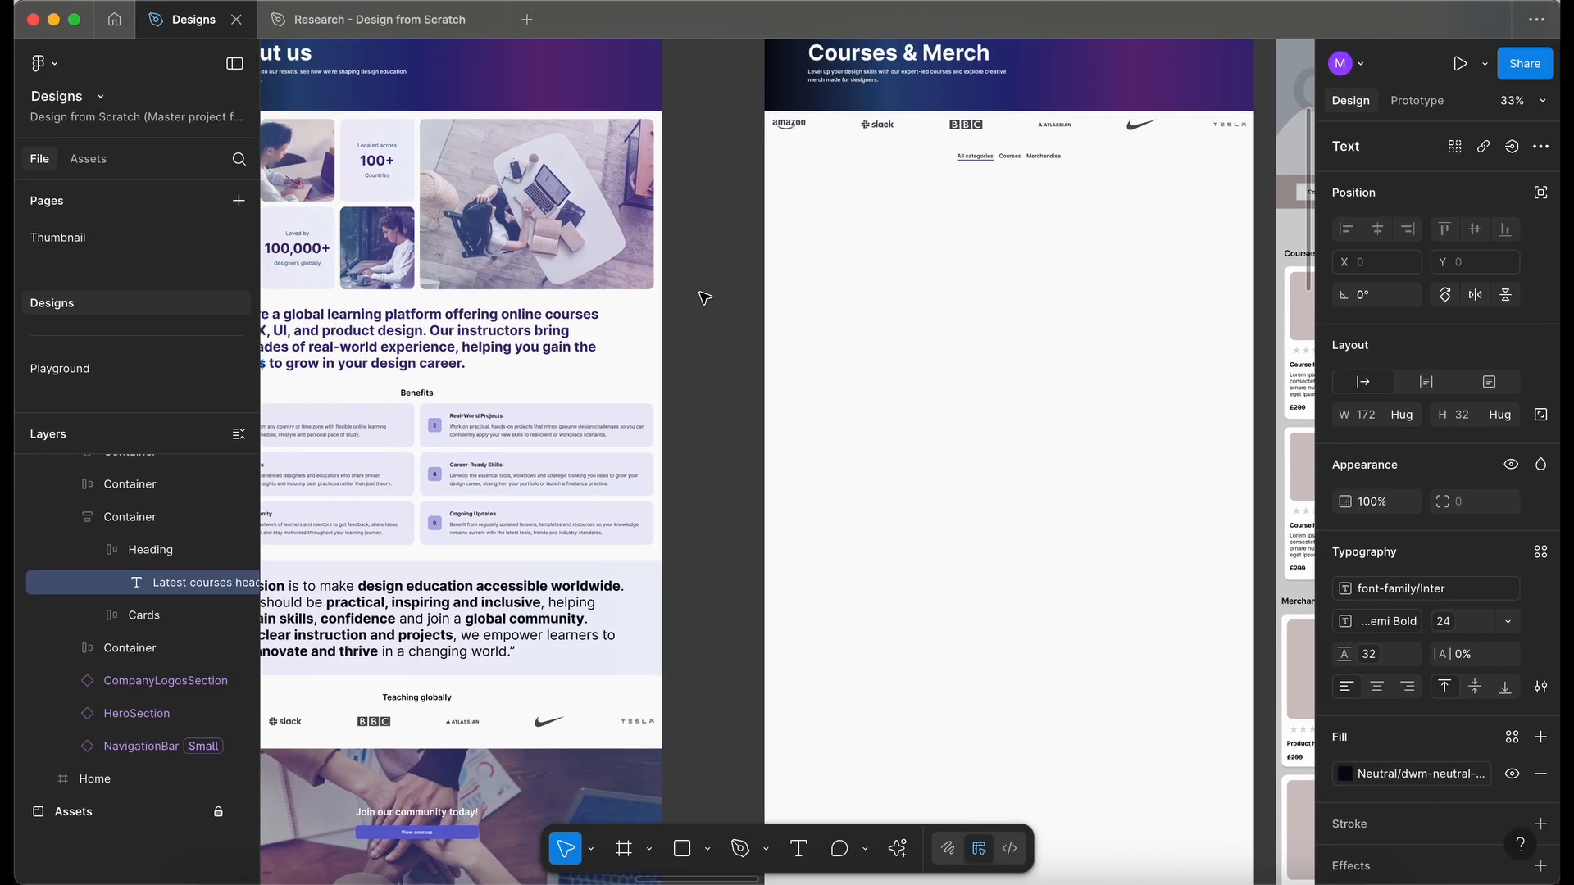
scroll(703, 305, "left", 8)
scroll(702, 306, "up", 4)
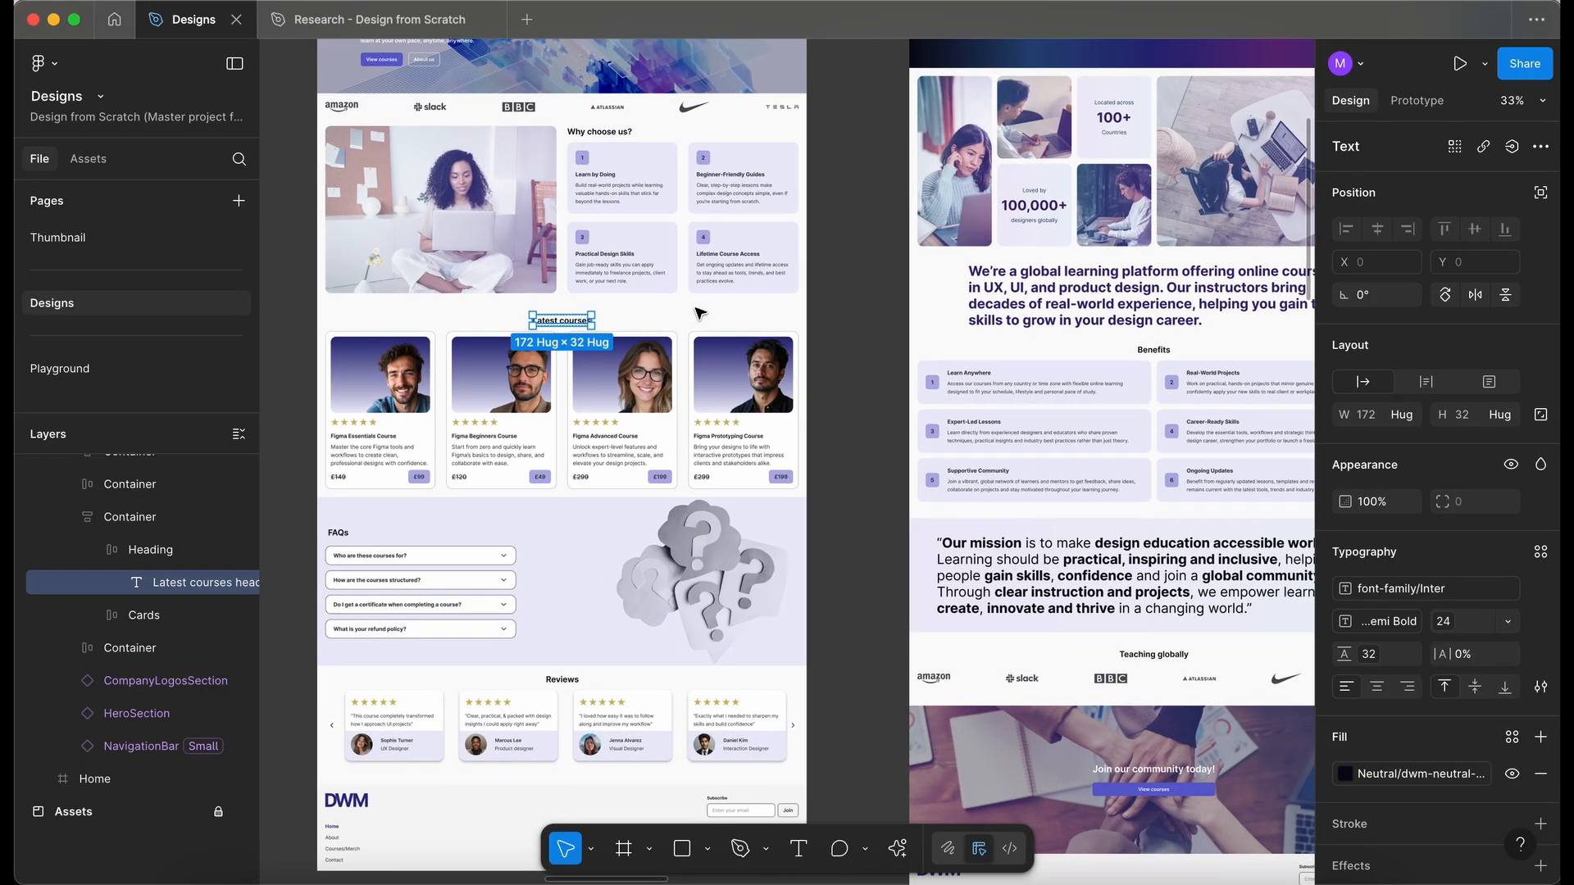
left_click(803, 335)
scroll(741, 348, "up", 3)
scroll(741, 348, "left", 2)
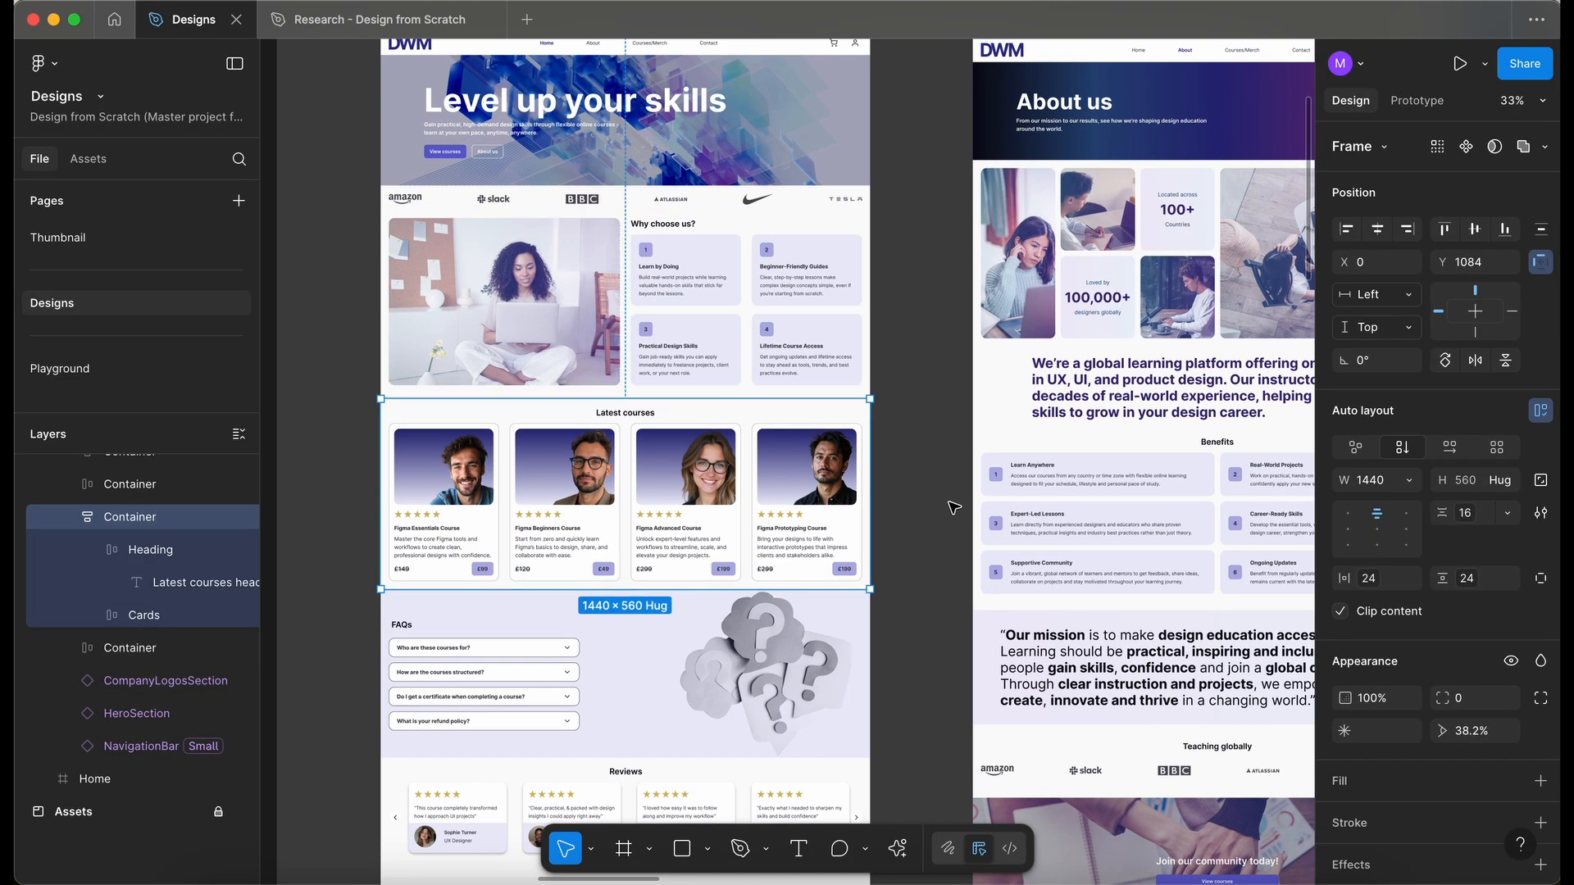
scroll(953, 507, "right", 15)
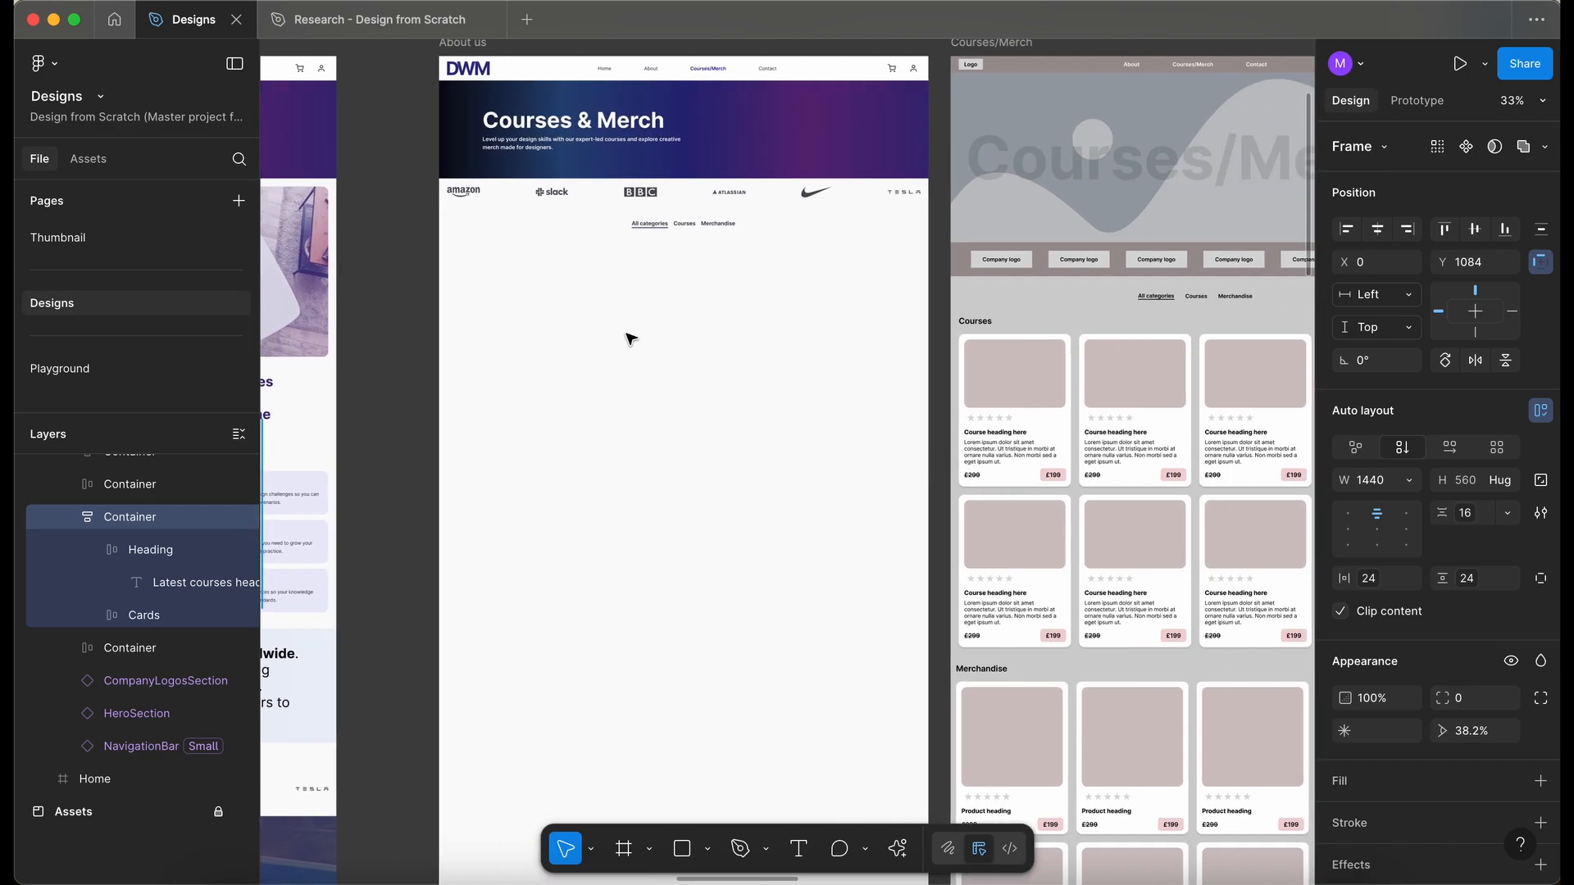
left_click(594, 334)
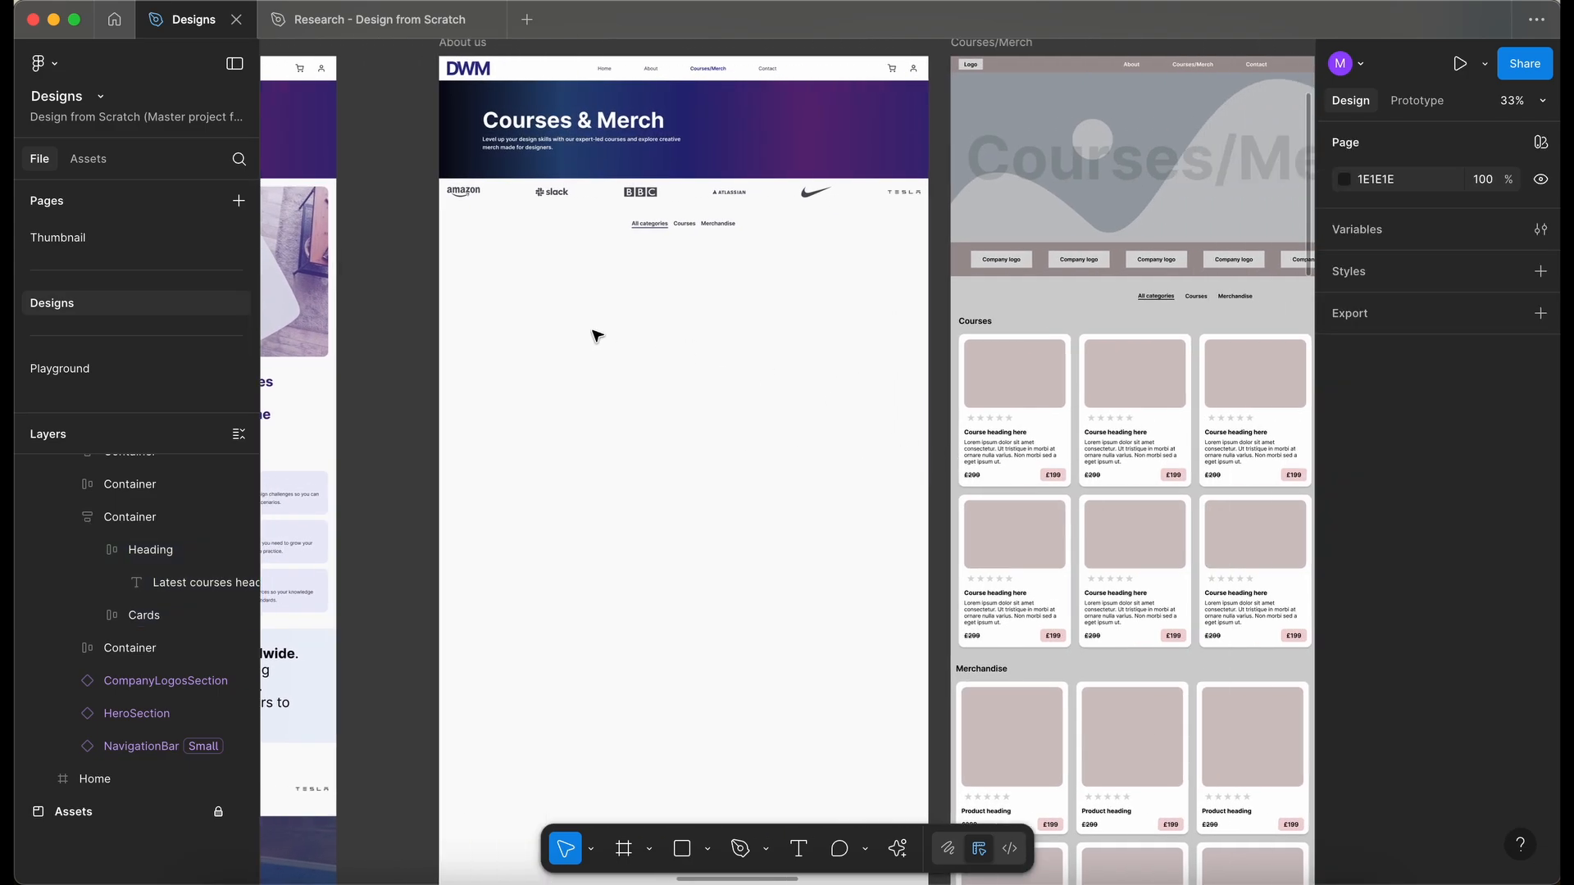
scroll(594, 333, "up", 1)
left_click(460, 83)
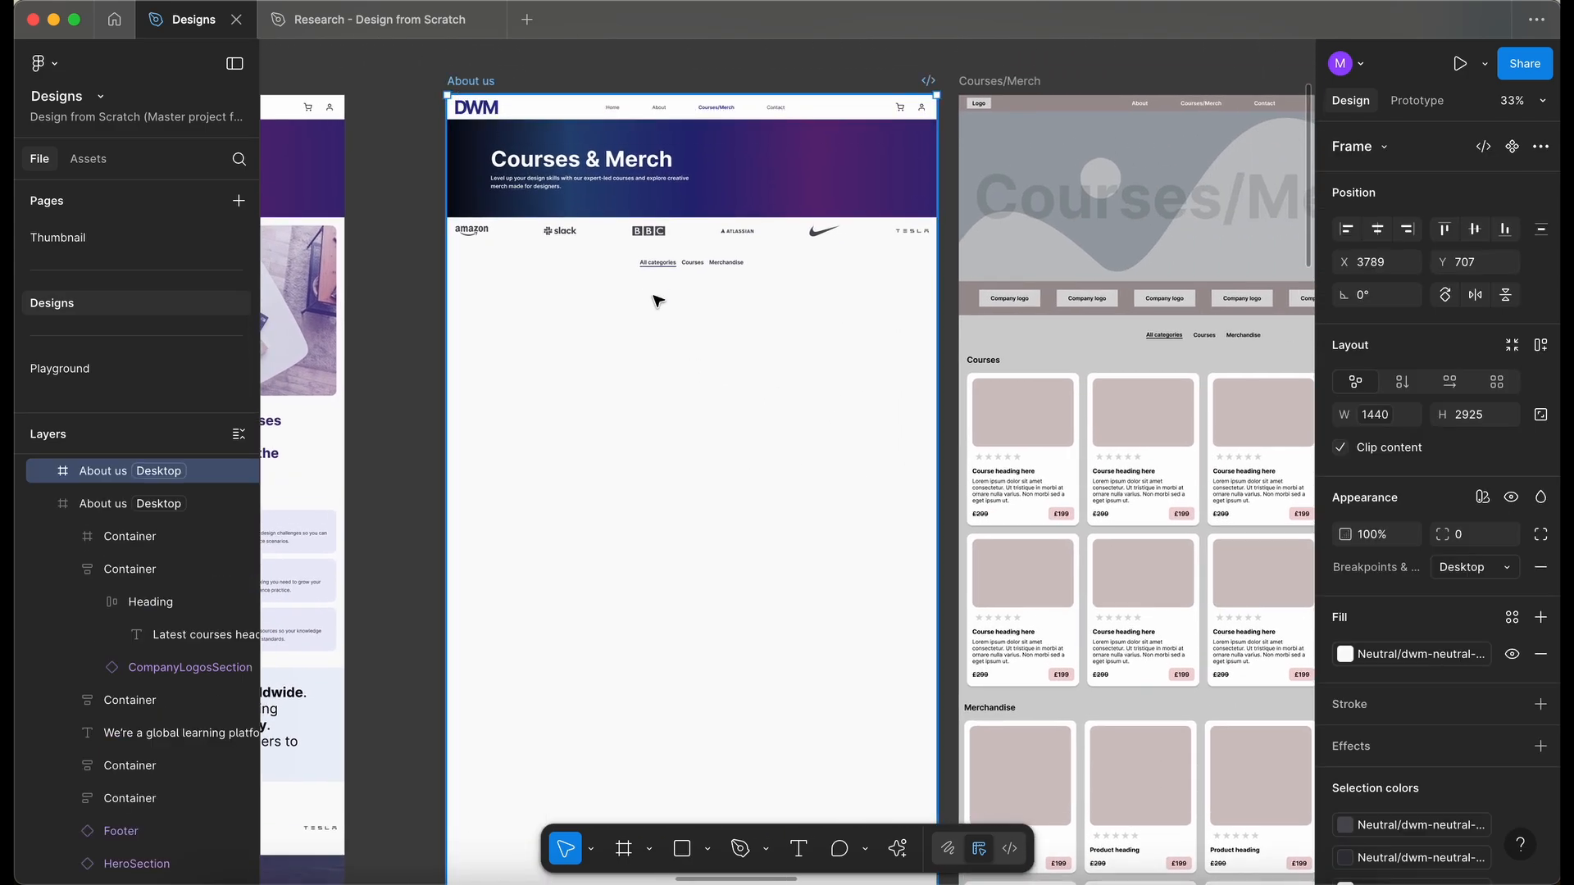
key("super+v")
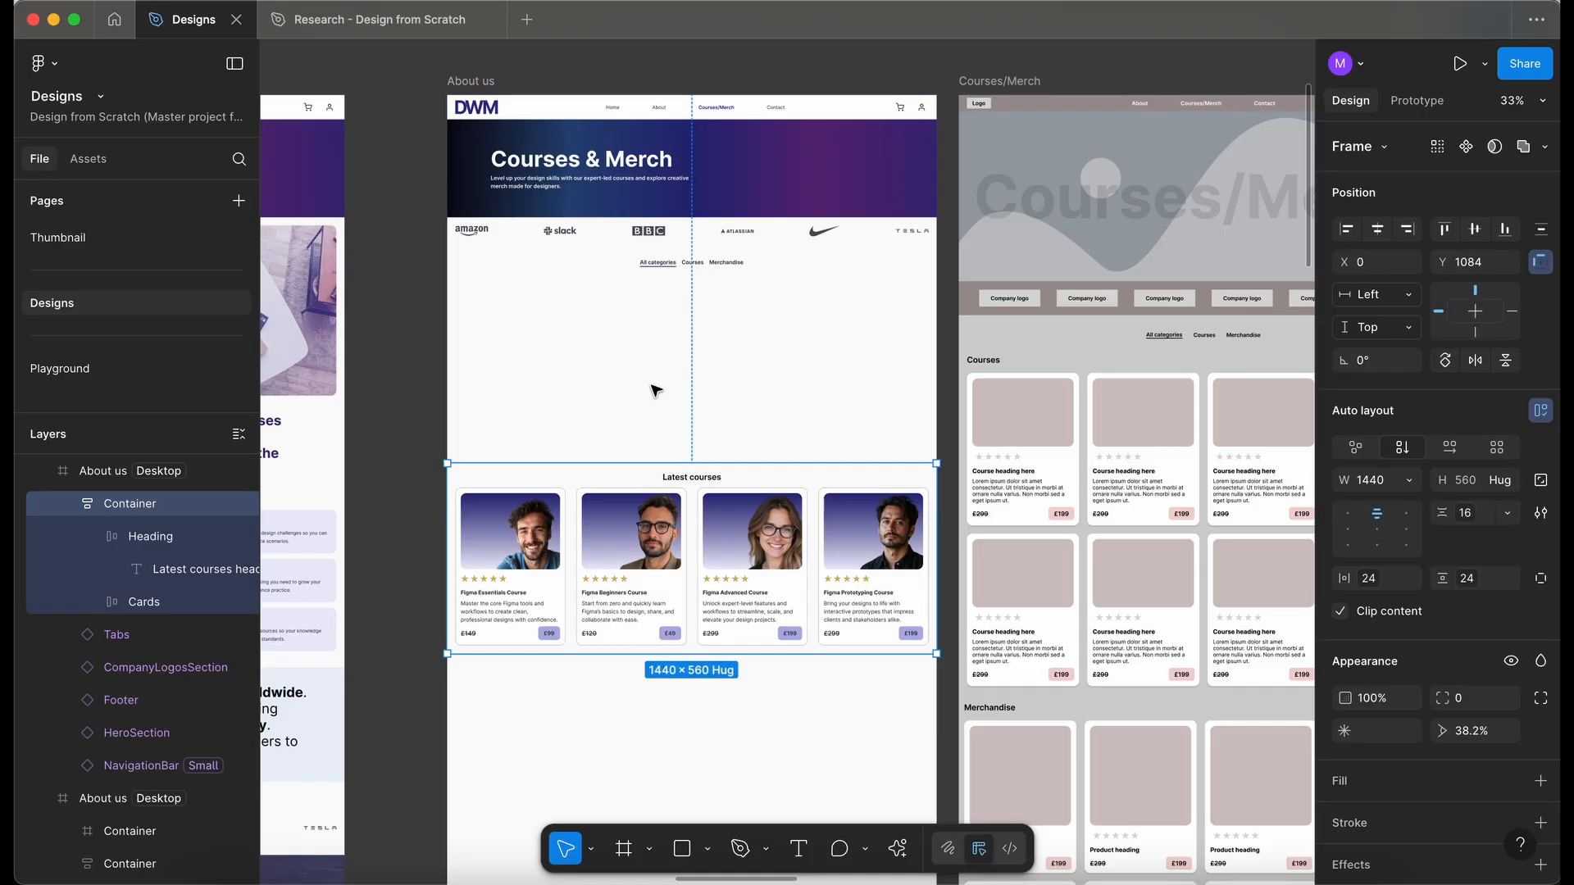
- Move the pasted Latest courses section up beneath the tabs, to Y 554
left_click_drag(648, 560, 641, 377)
scroll(644, 336, "up", 5)
key("alt")
scroll(649, 294, "down", 5)
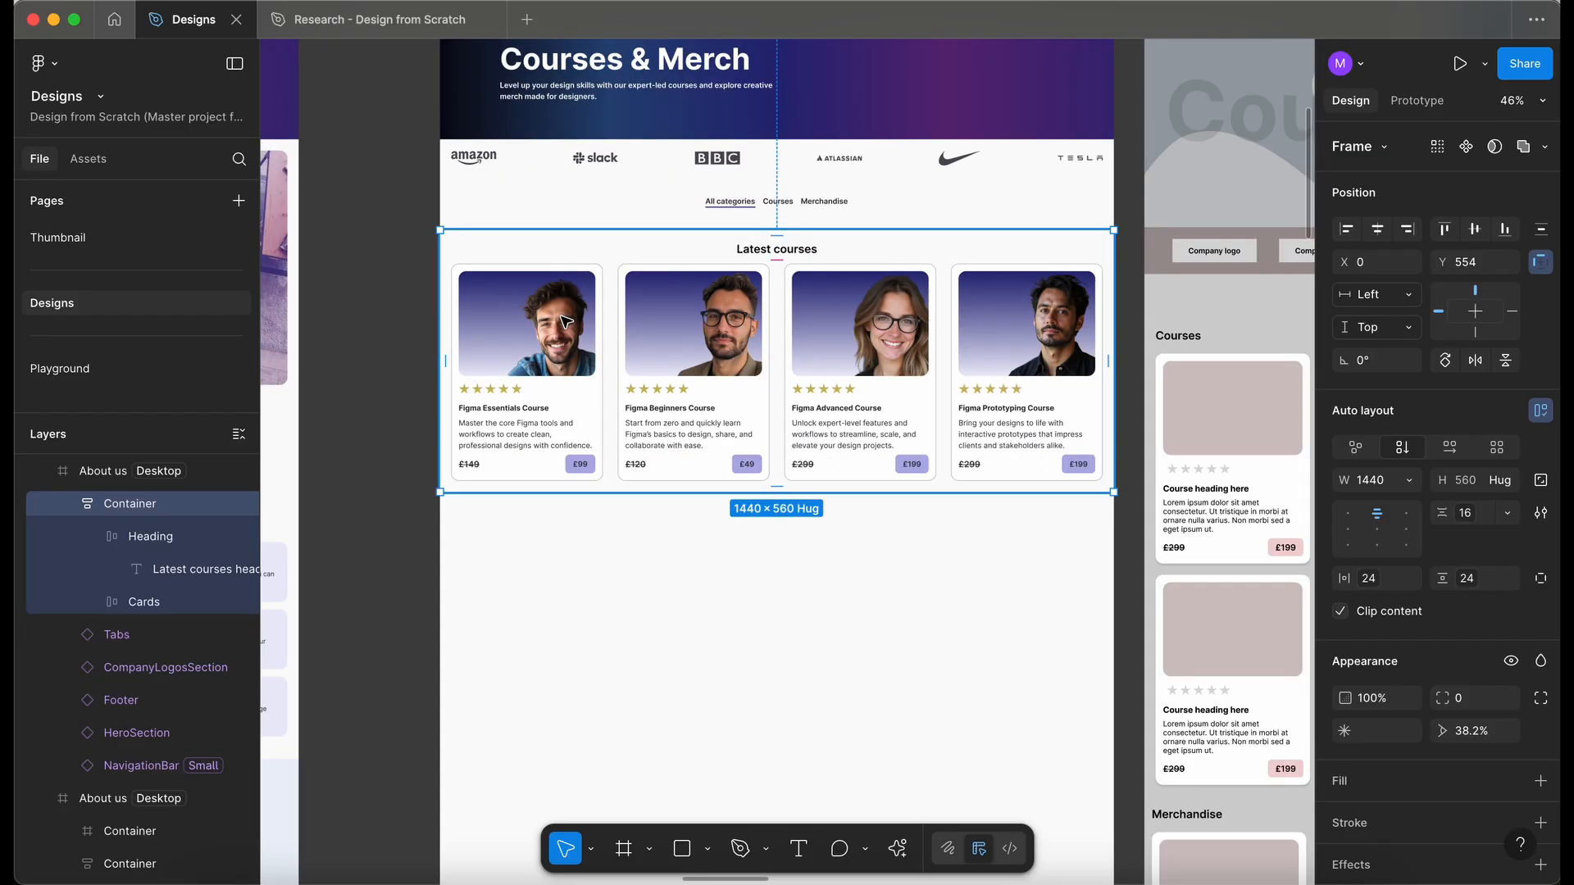
- Duplicate the row of course cards within the section to give two rows of four, as in the wireframe
scroll(566, 321, "right", 3)
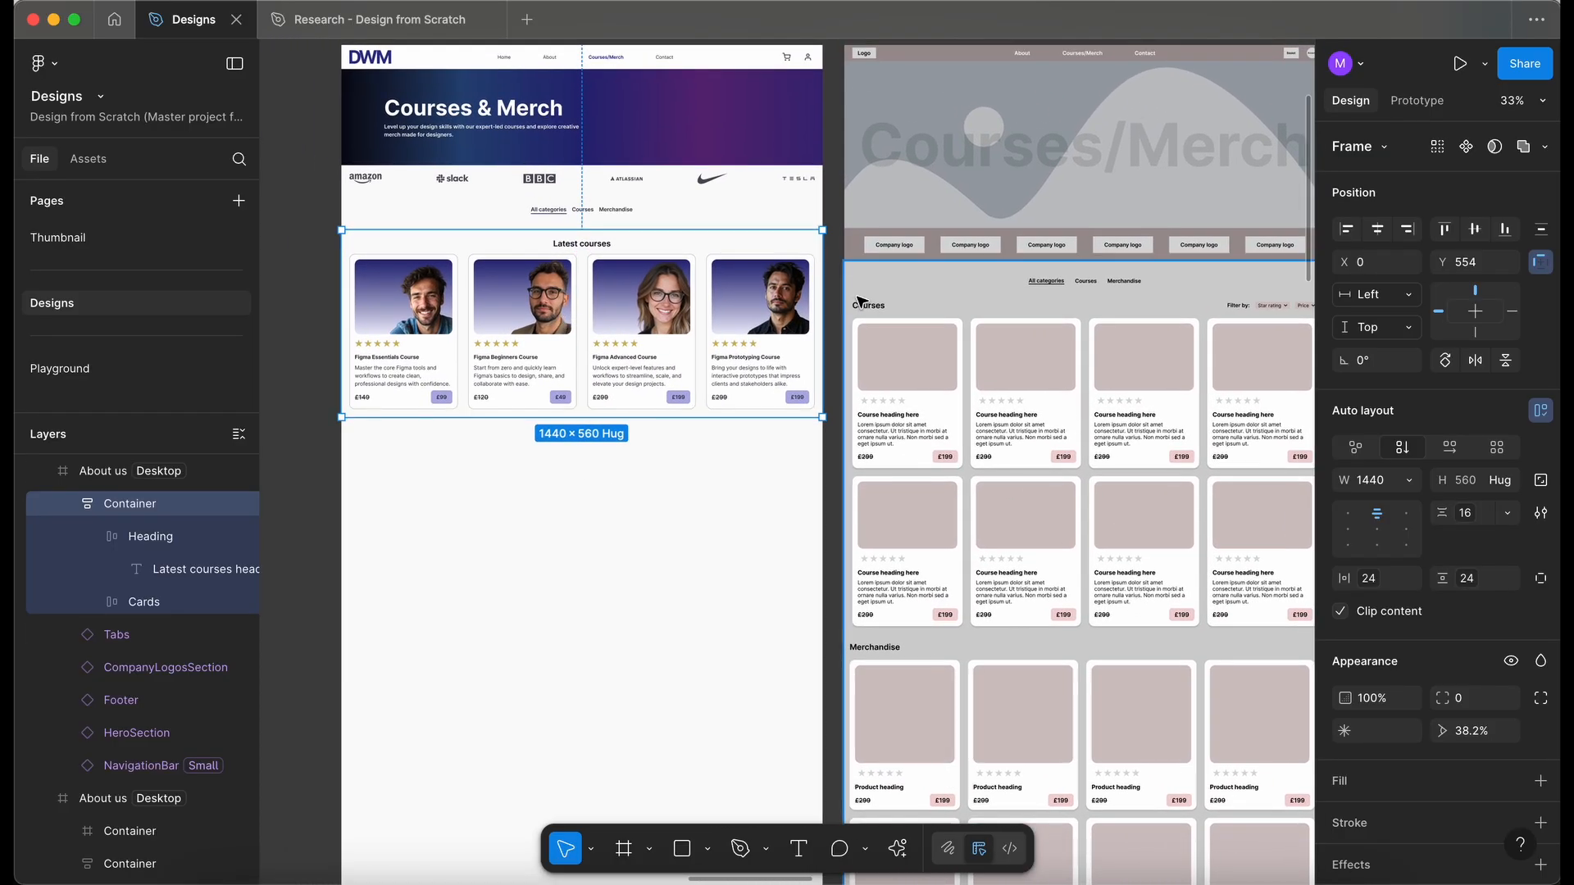
scroll(1116, 307, "right", 2)
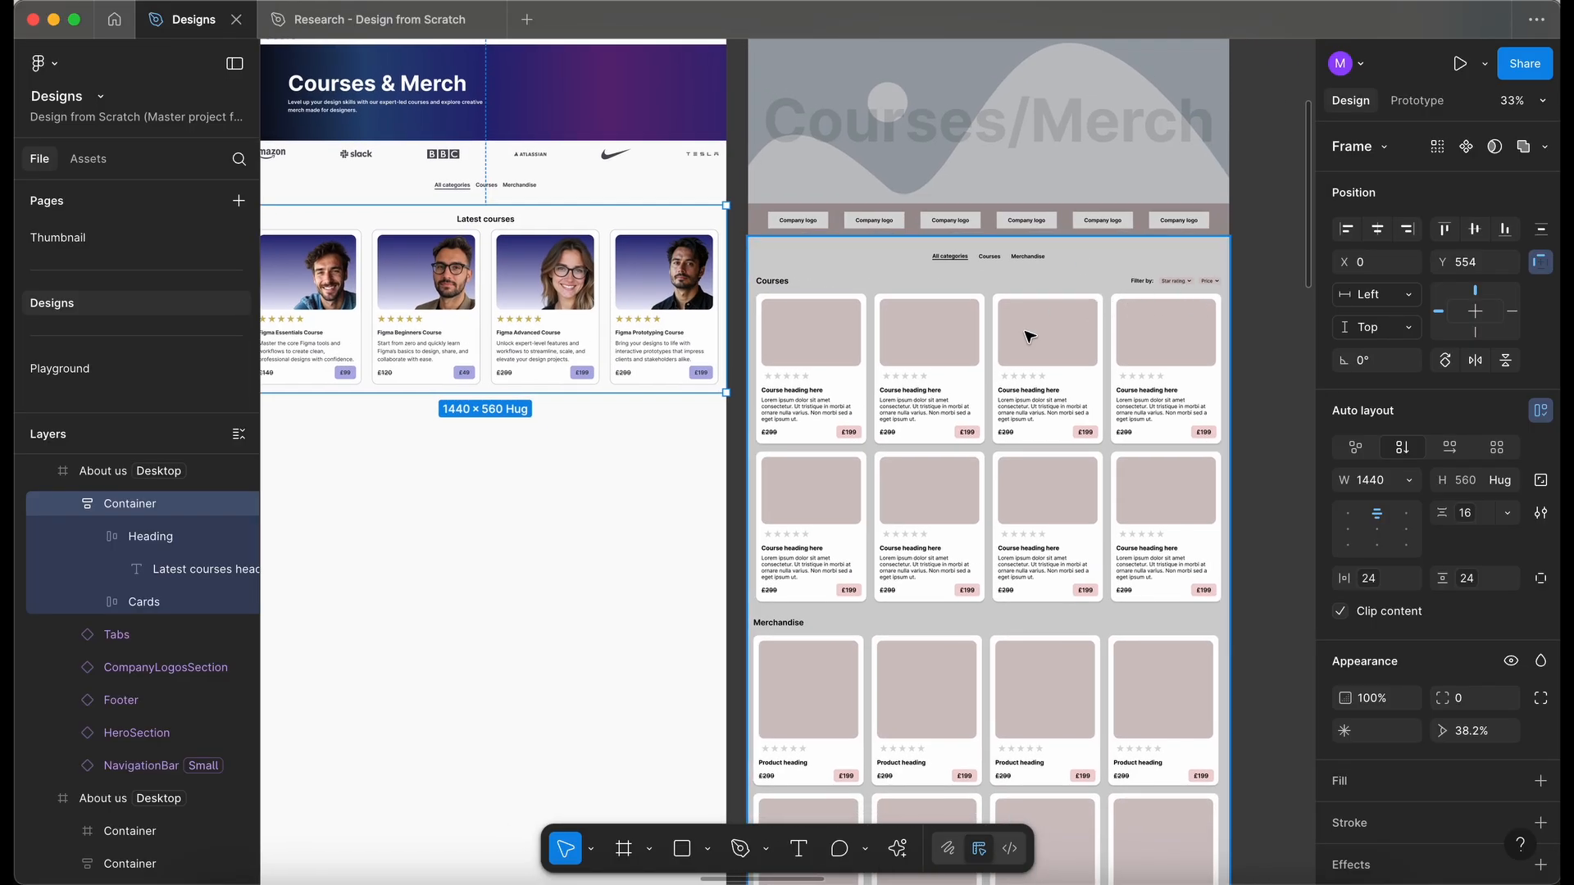
scroll(453, 246, "left", 3)
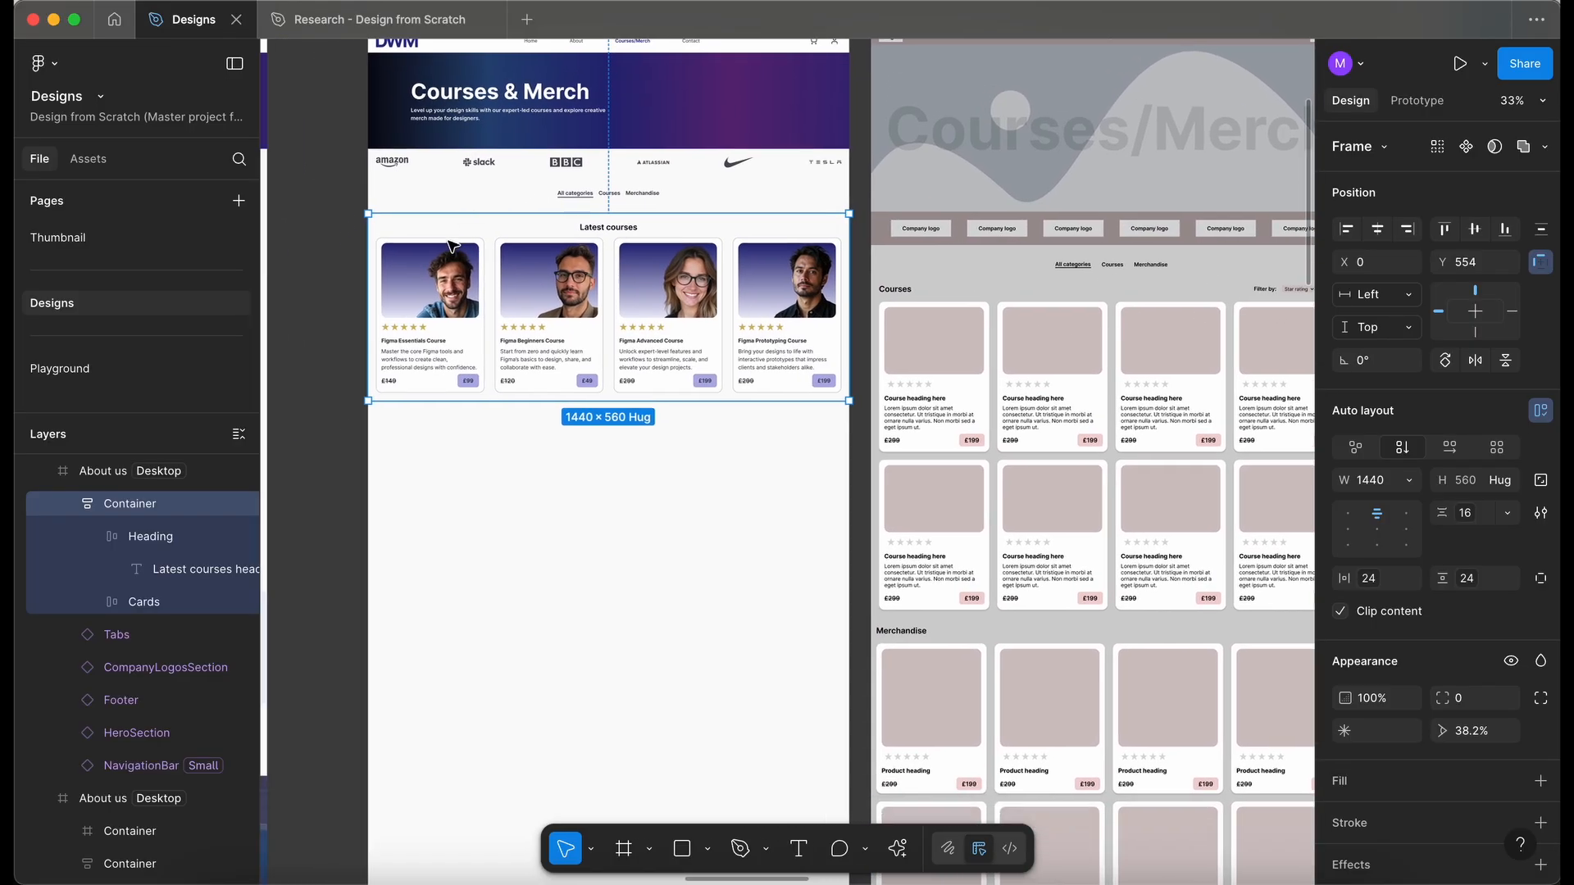
scroll(411, 232, "up", 3)
left_click(488, 332)
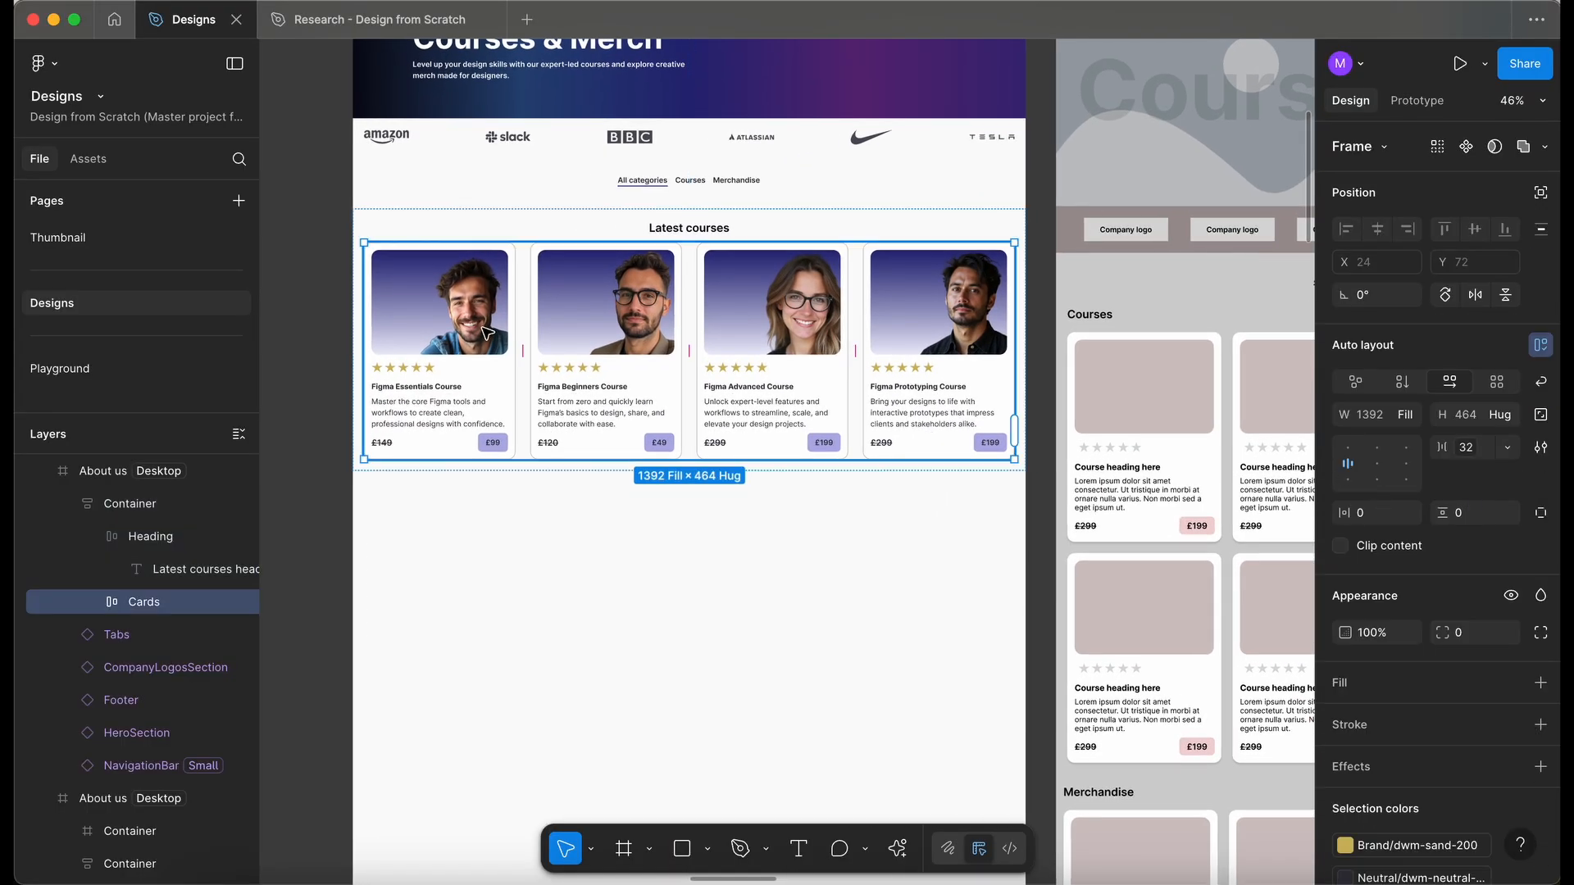
key("super+d")
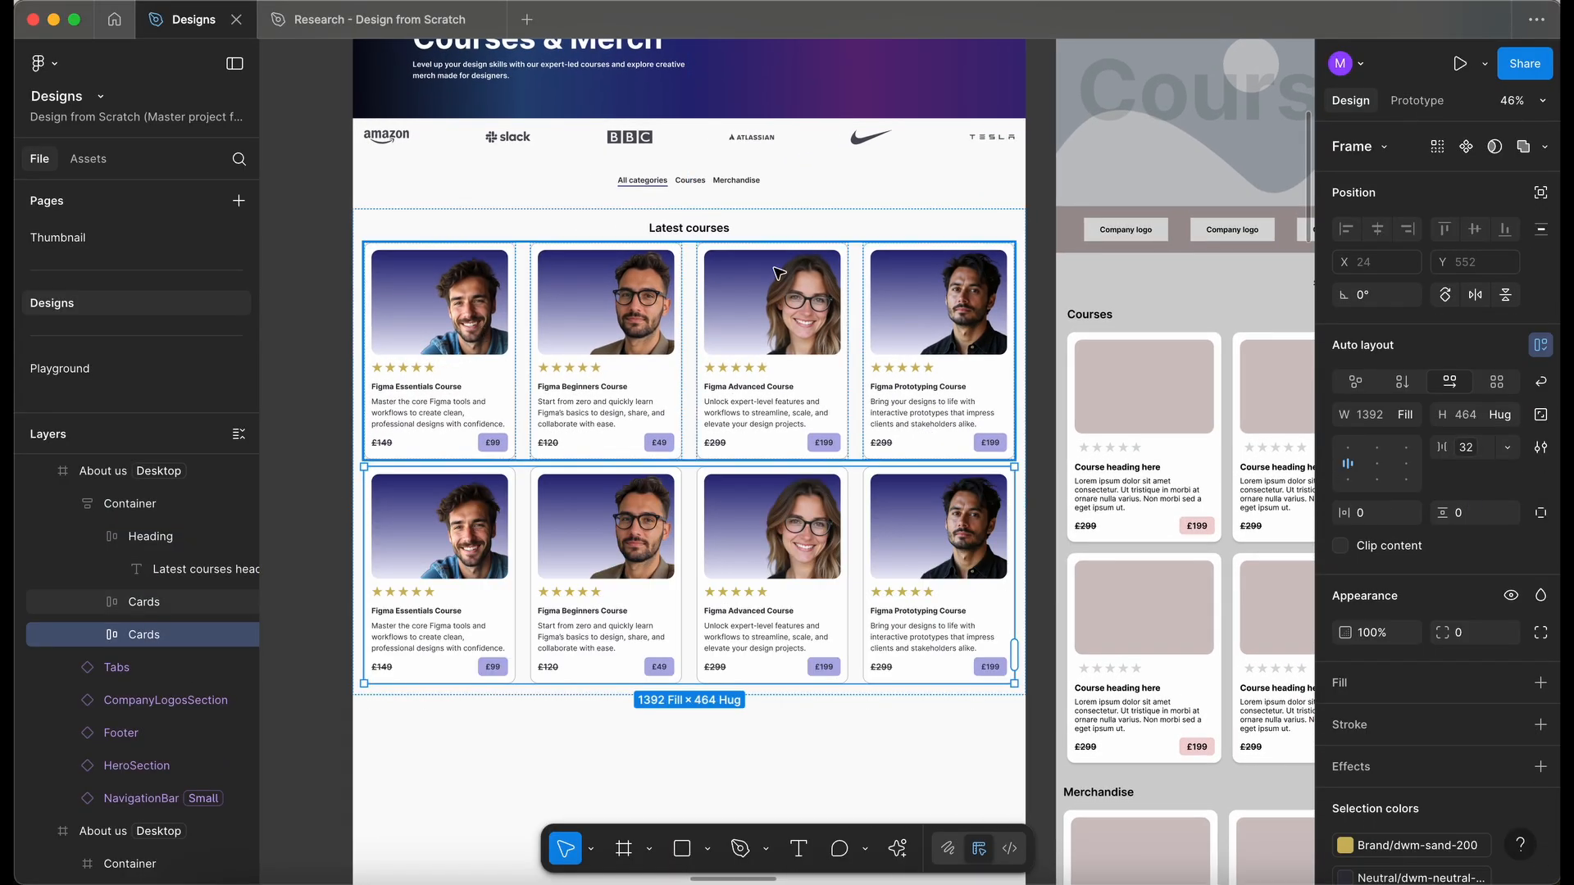
- Set the Latest courses heading frame's width to Fill container and align its content left
key("Tab")
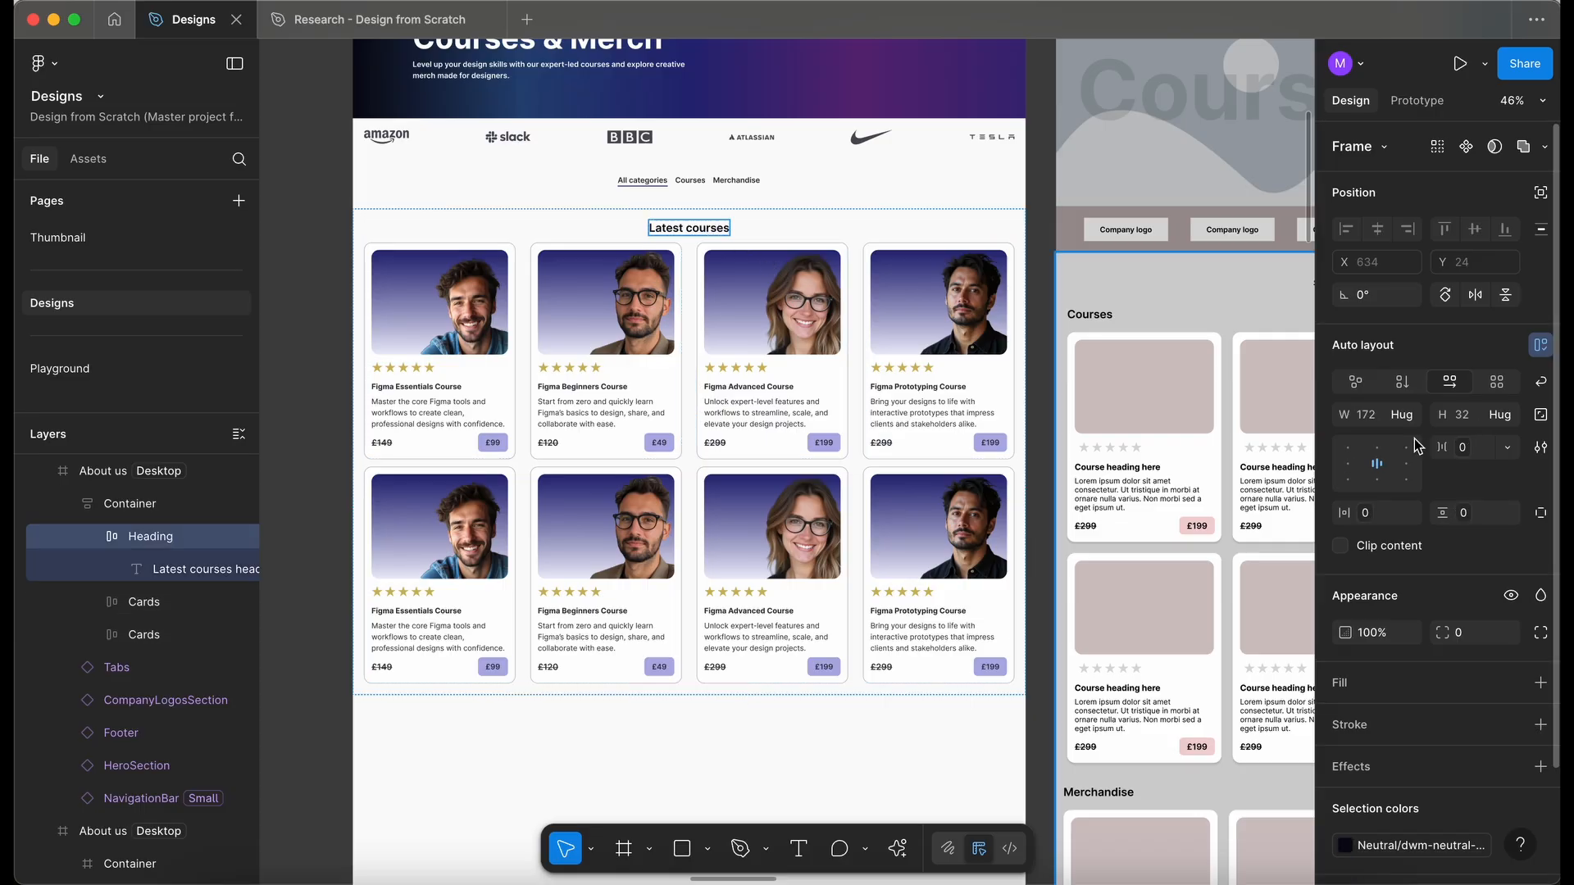
left_click(1408, 420)
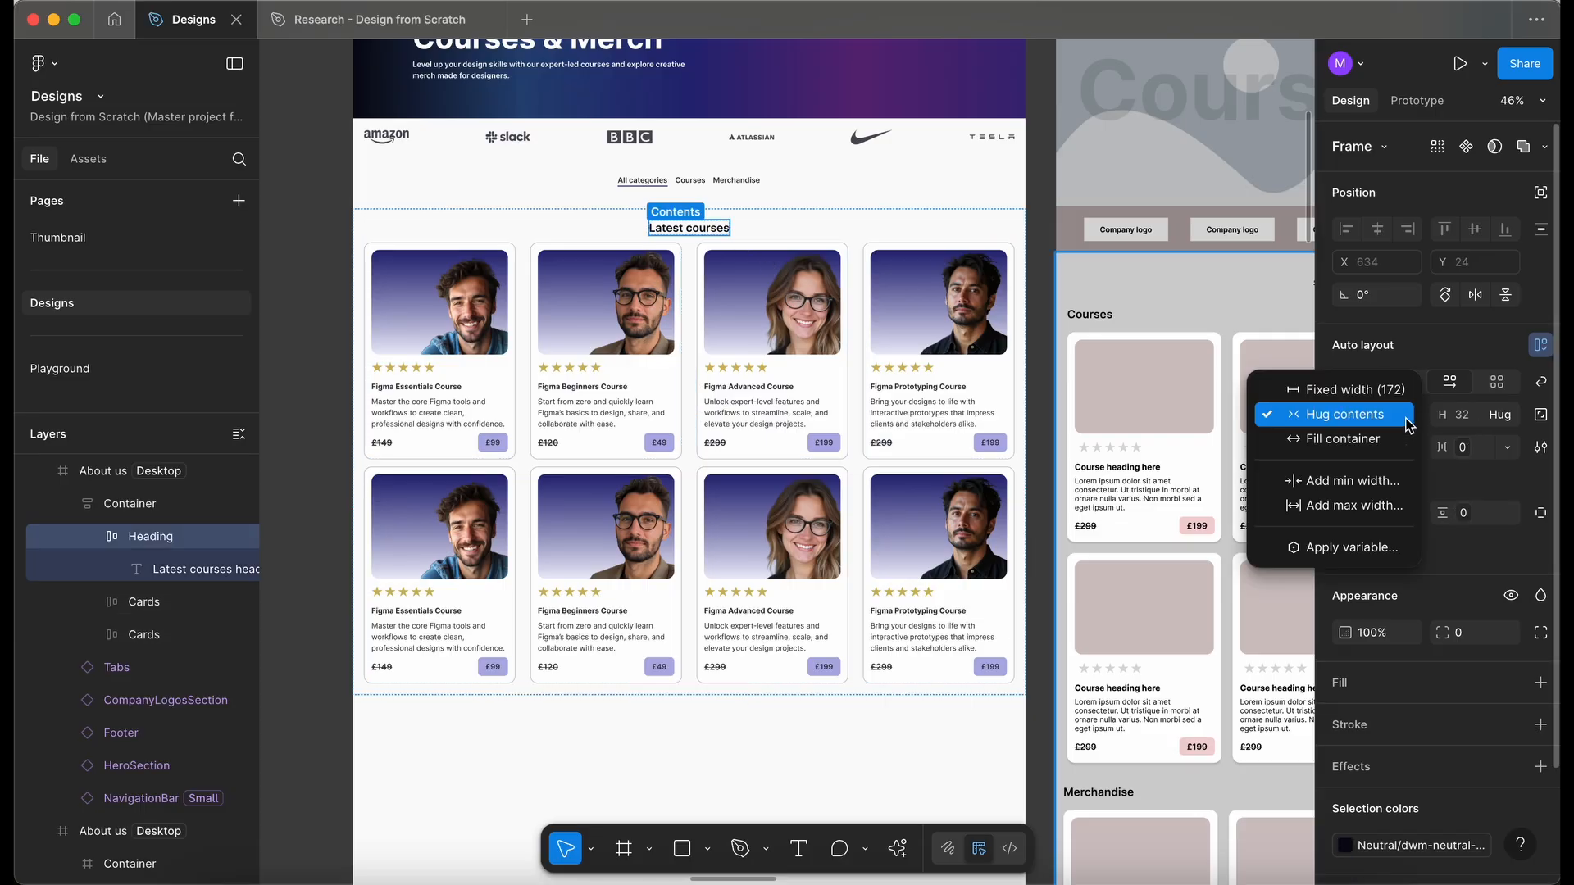
left_click(1396, 440)
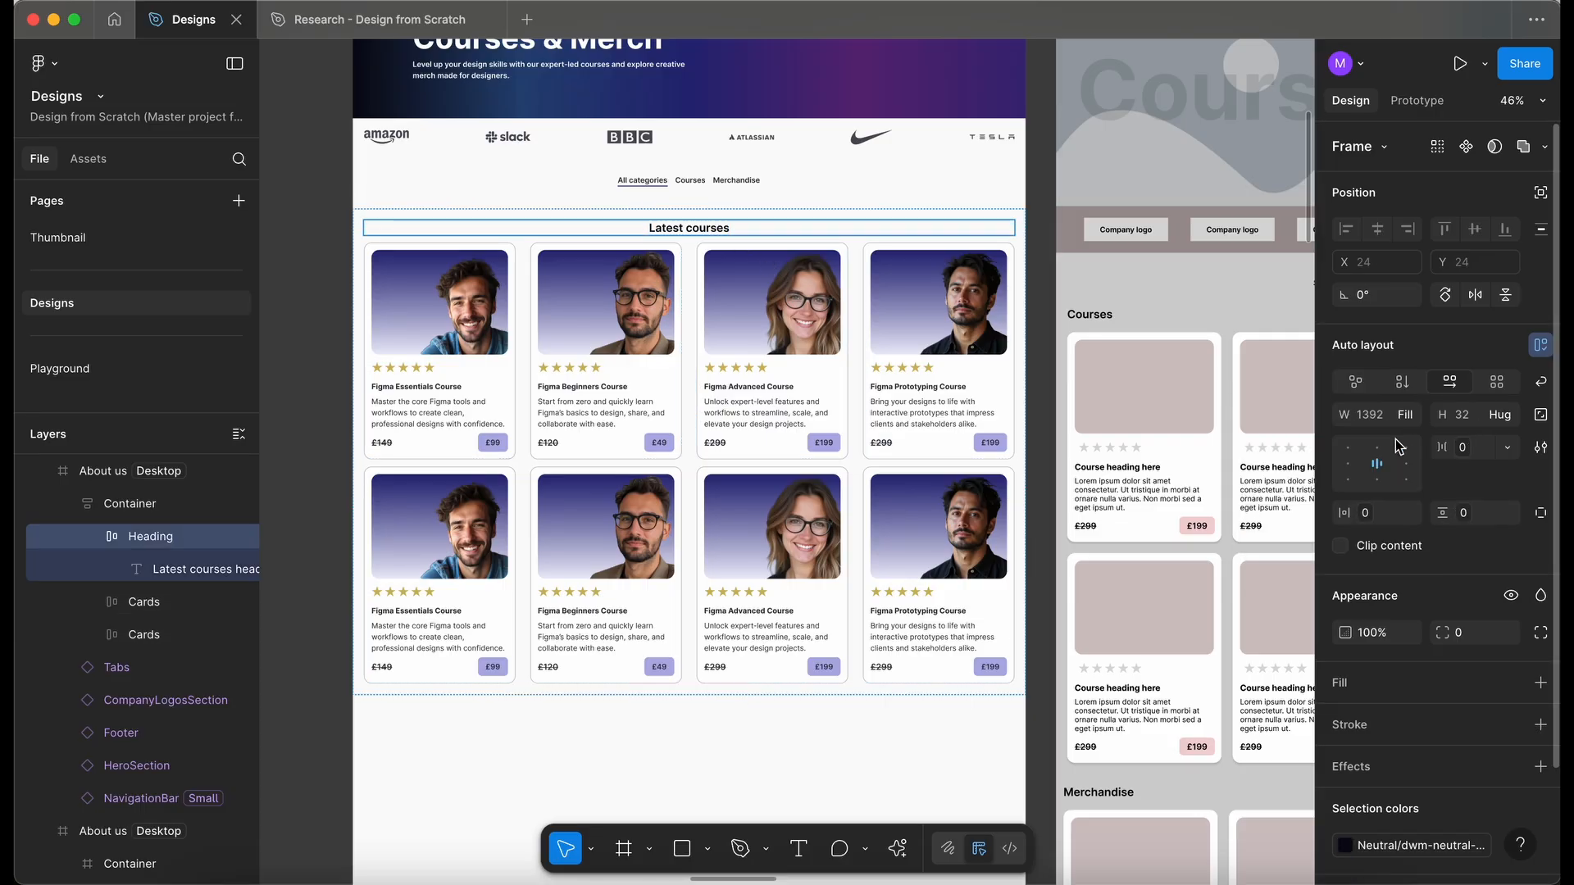
left_click(1347, 464)
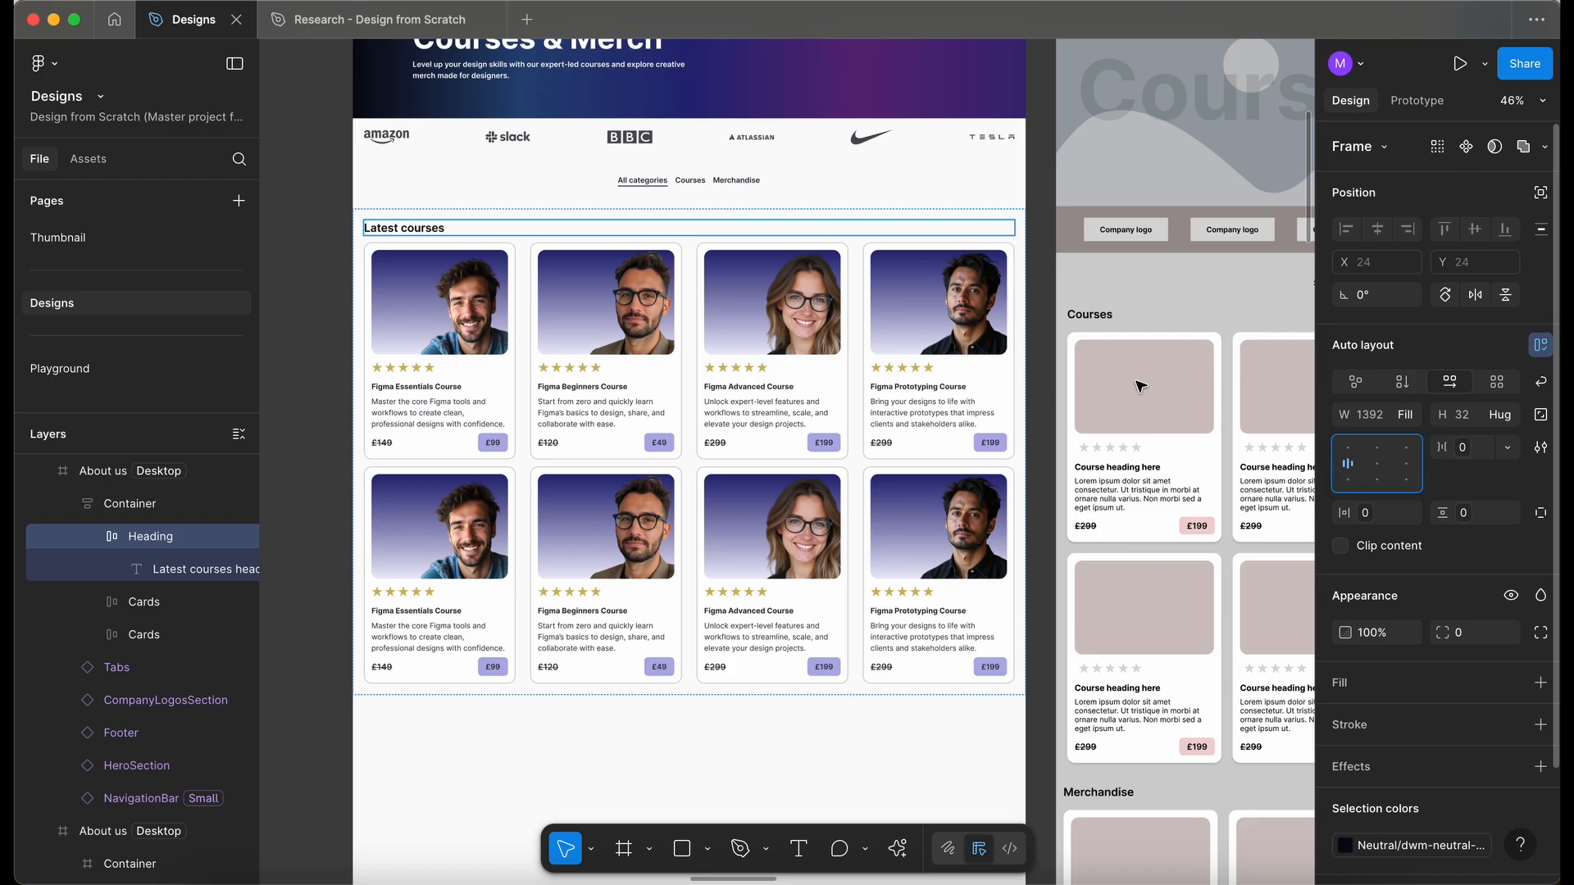
- Search the component assets for "sort" and place a SortSelector on the canvas beside the page
scroll(568, 155, "up", 1)
scroll(568, 155, "left", 2)
scroll(568, 155, "up", 1)
scroll(568, 155, "left", 2)
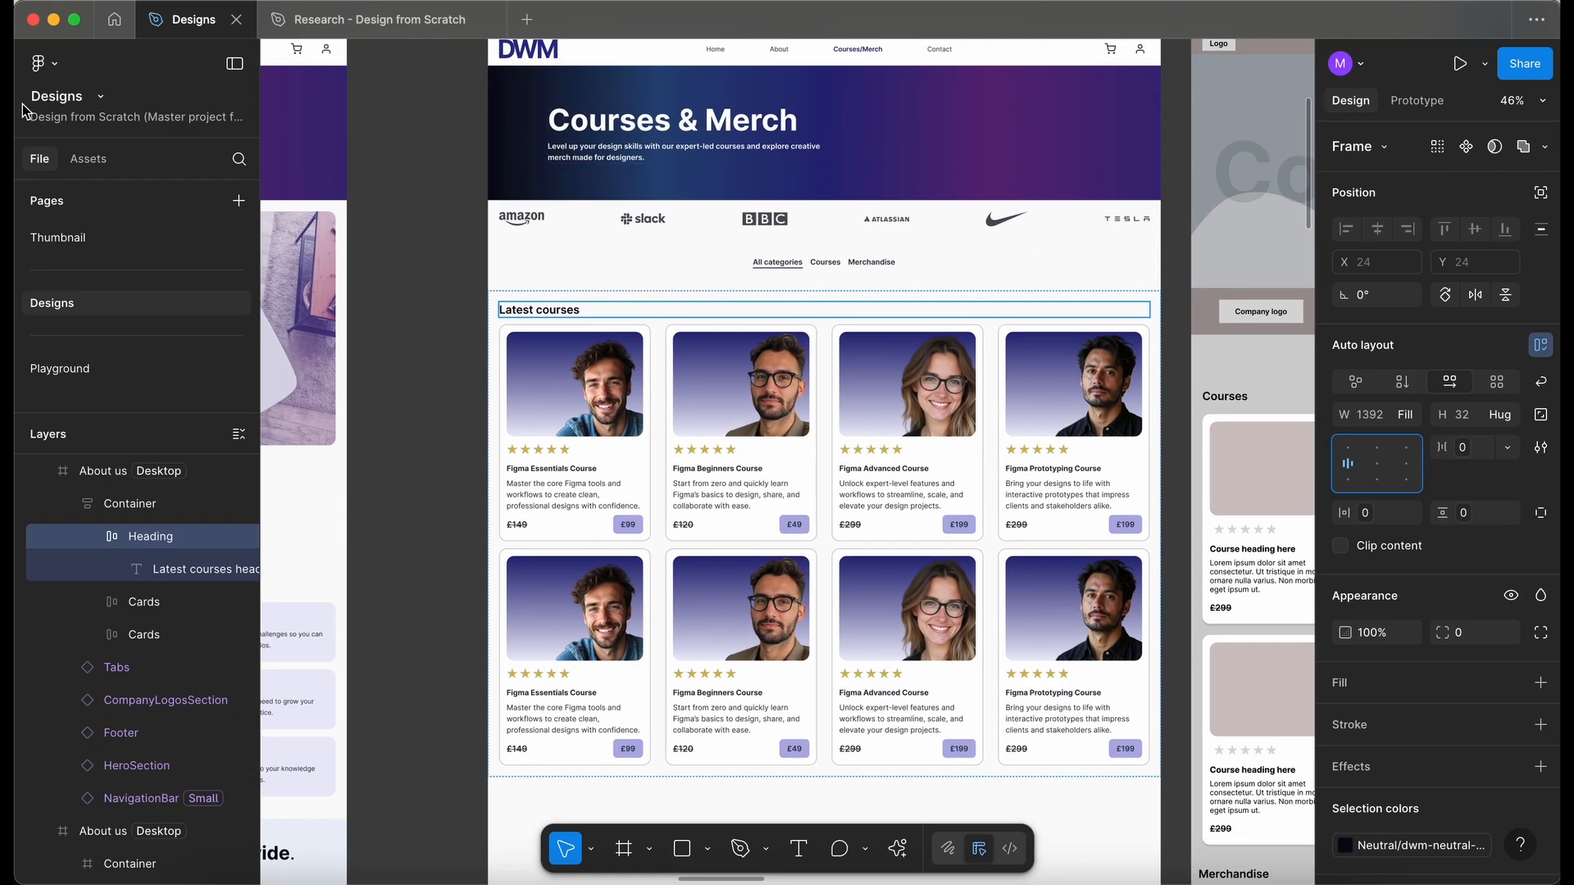
left_click(90, 159)
type("sort")
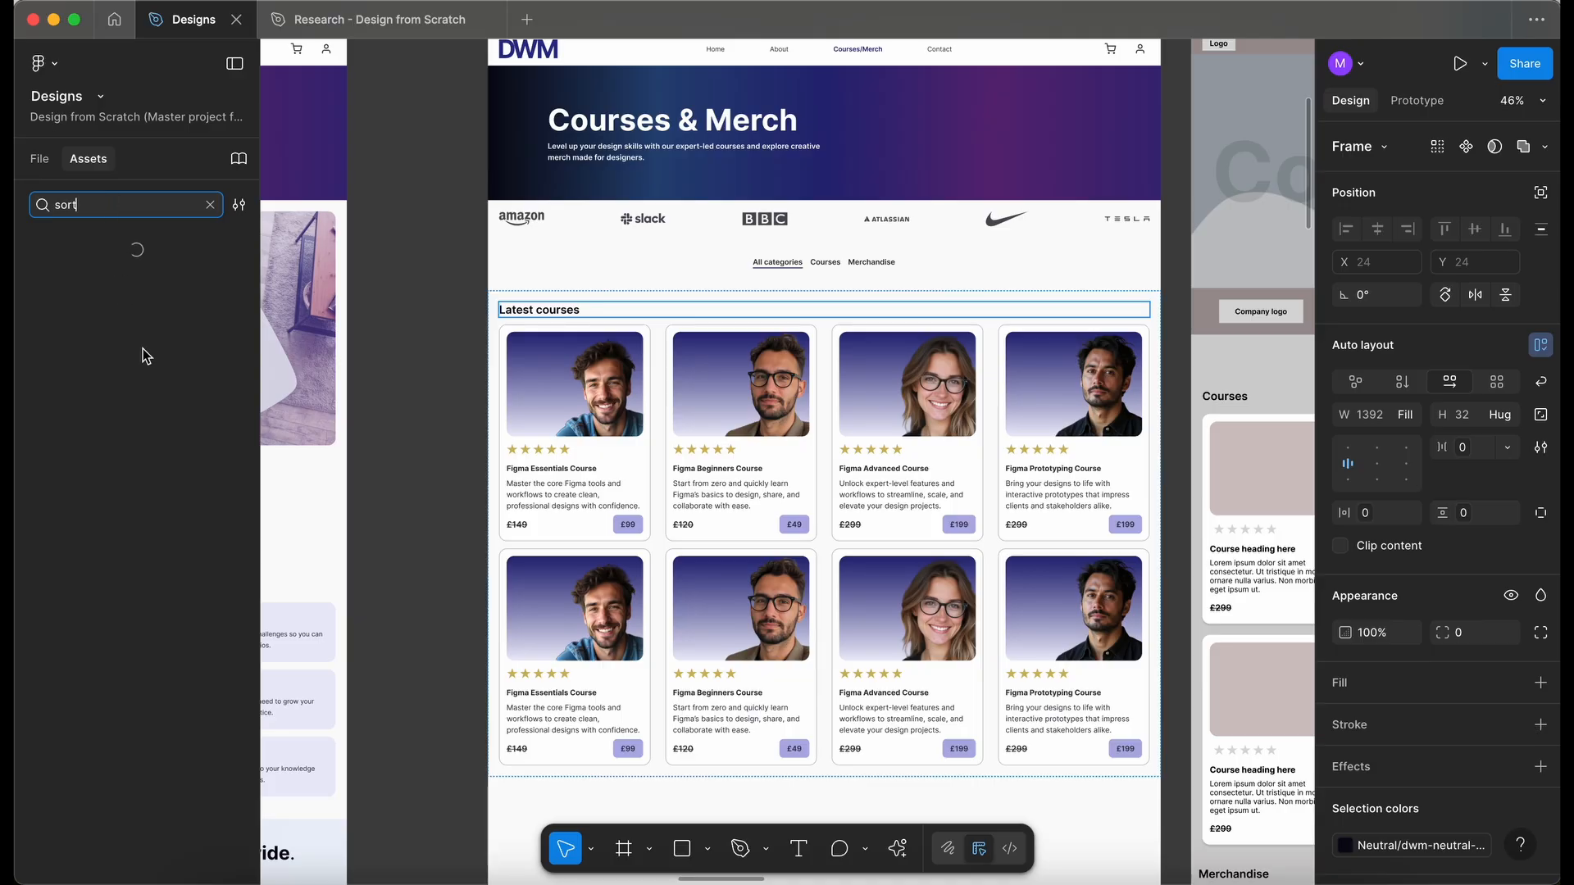
left_click_drag(82, 275, 429, 288)
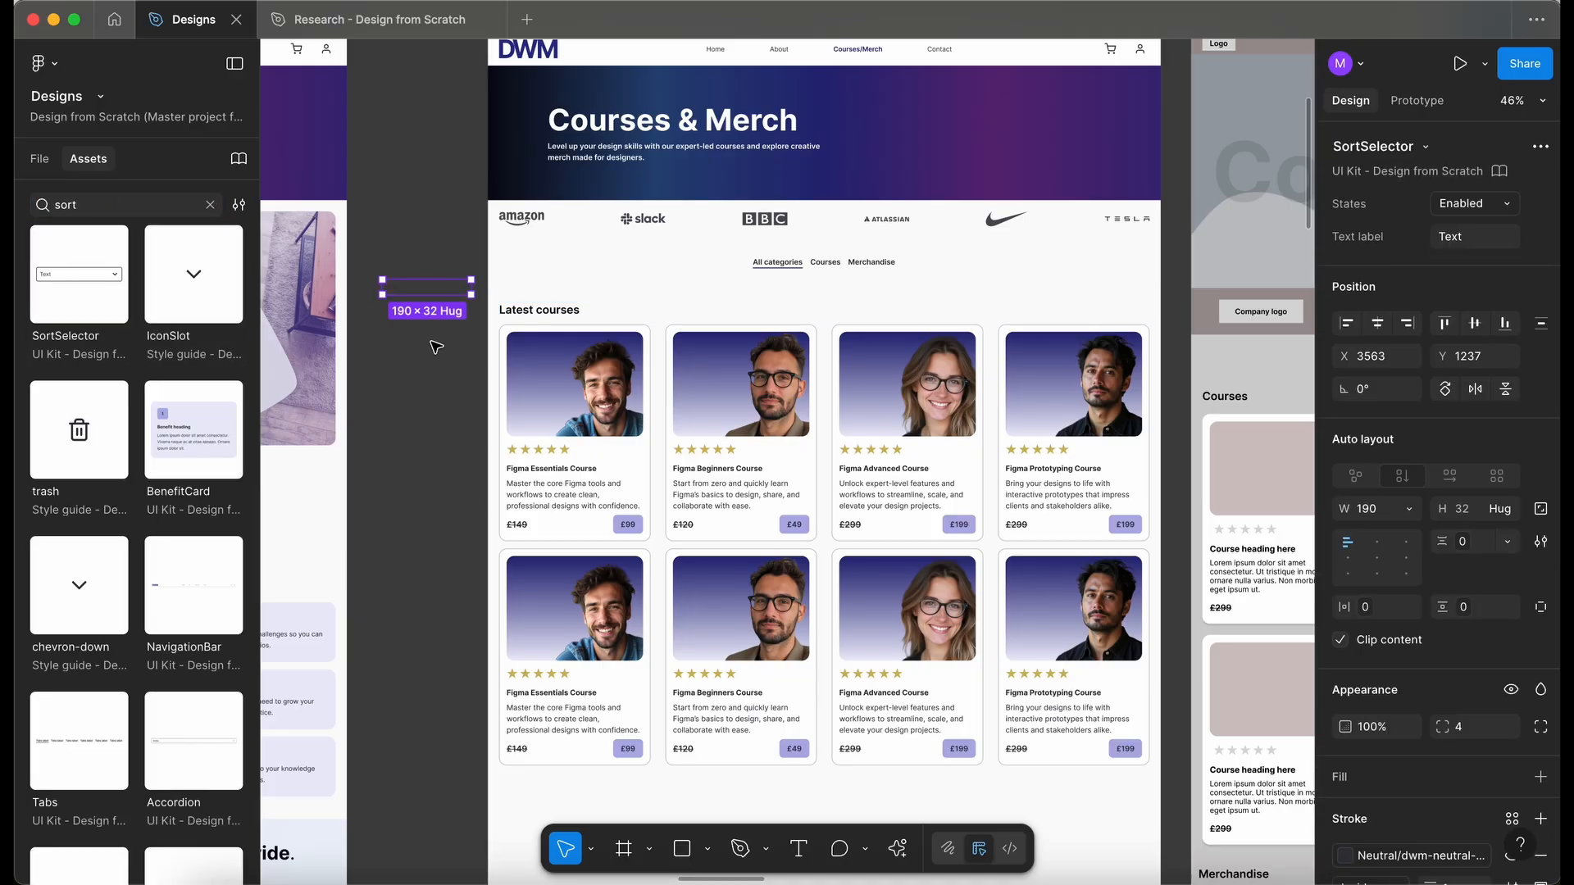
- Cut the SortSelector from the canvas and paste it into the Latest courses heading frame
left_click(40, 158)
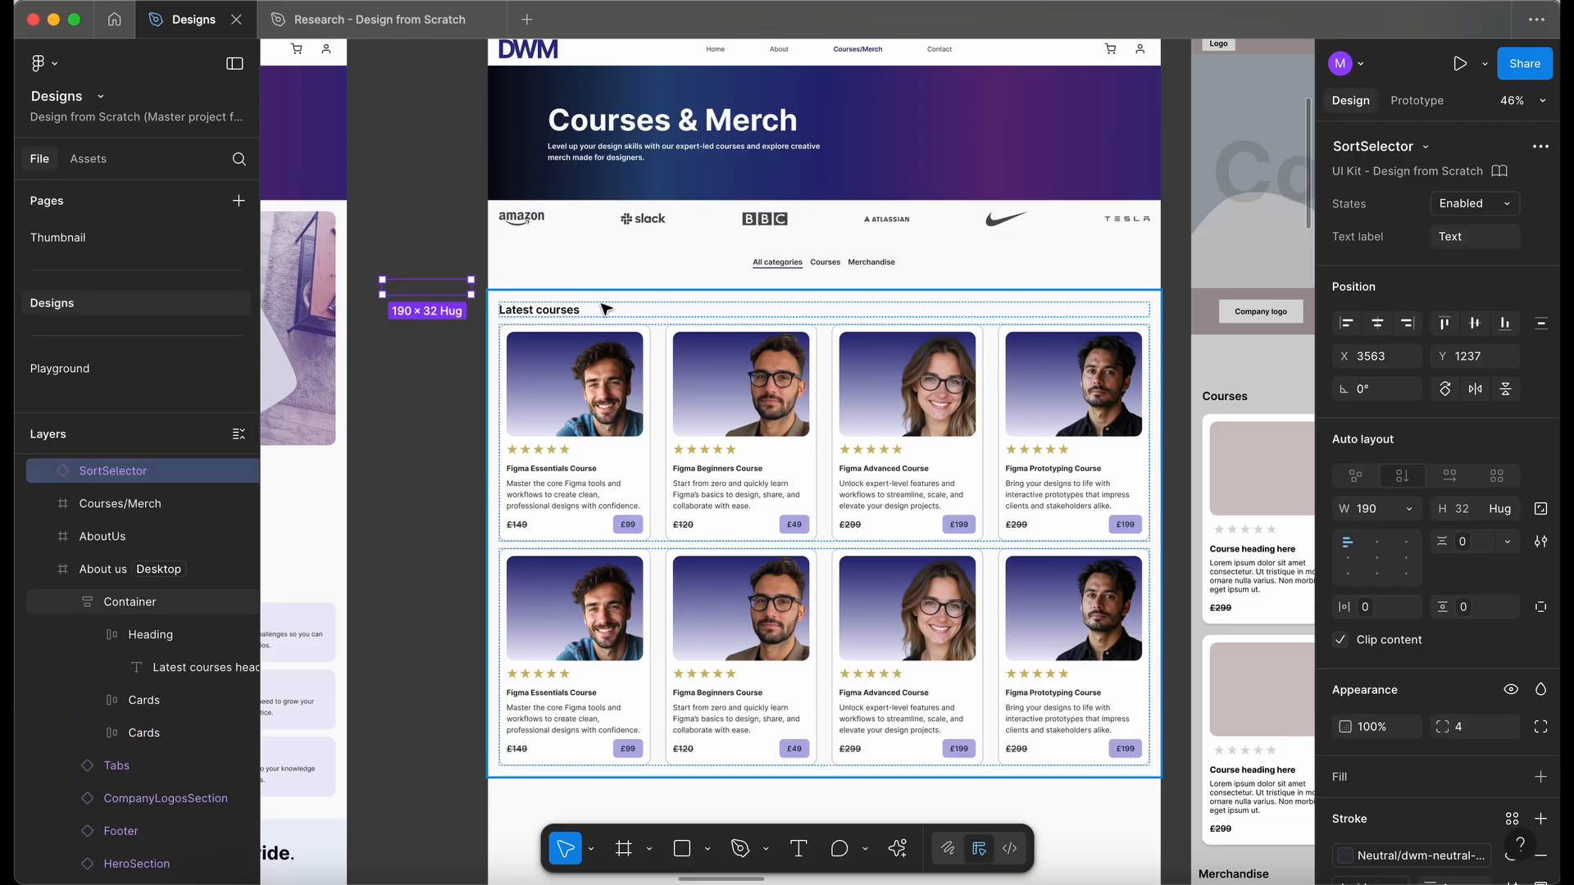
key("super+x")
double_click(649, 309)
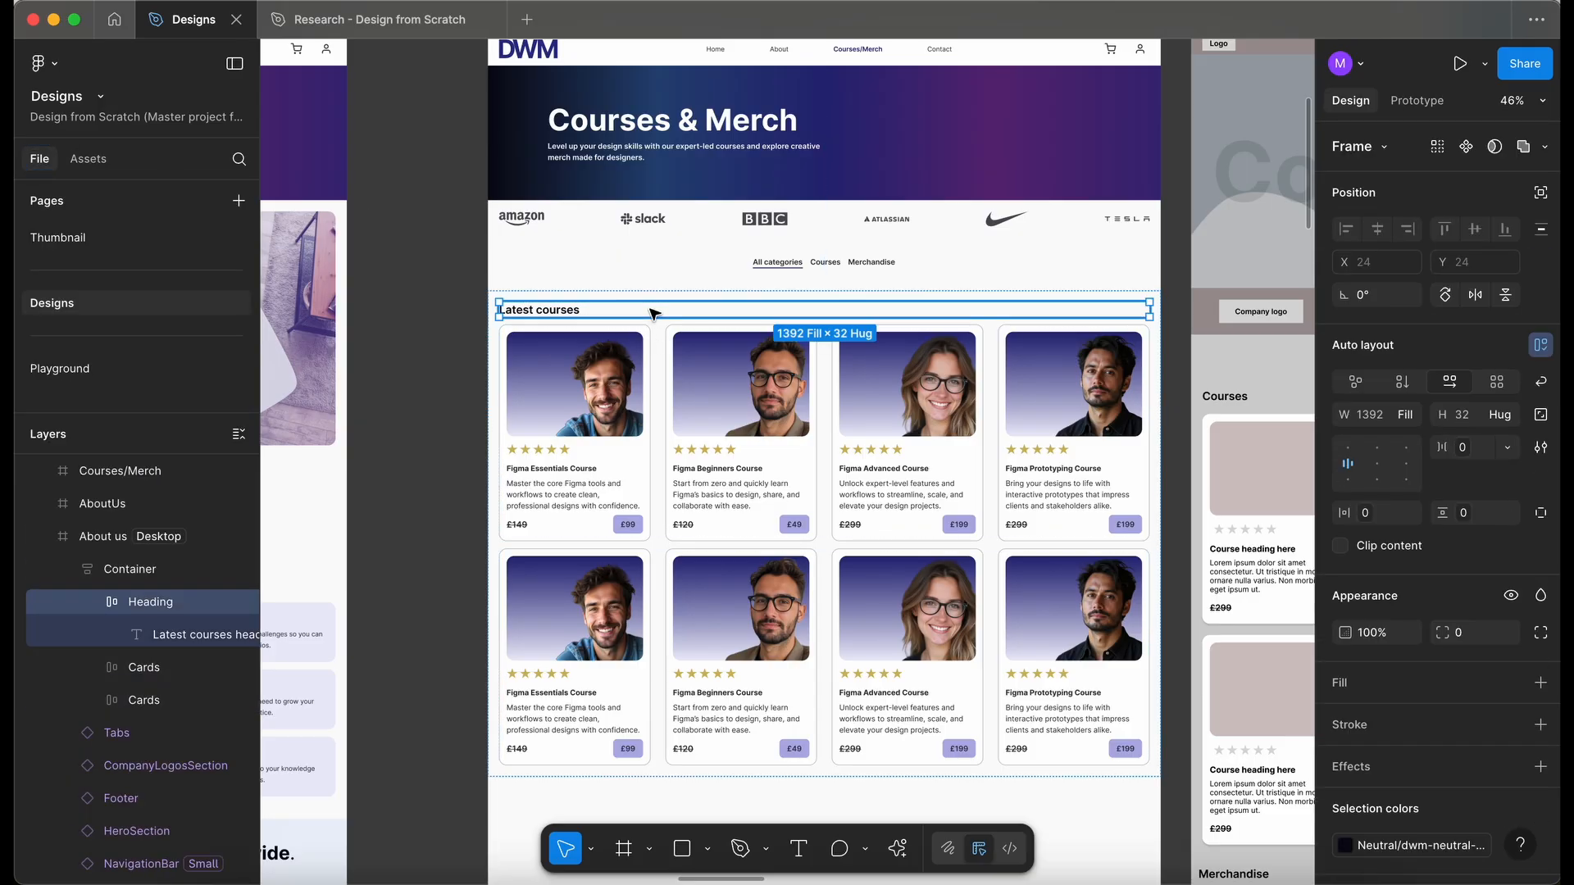
key("super+v")
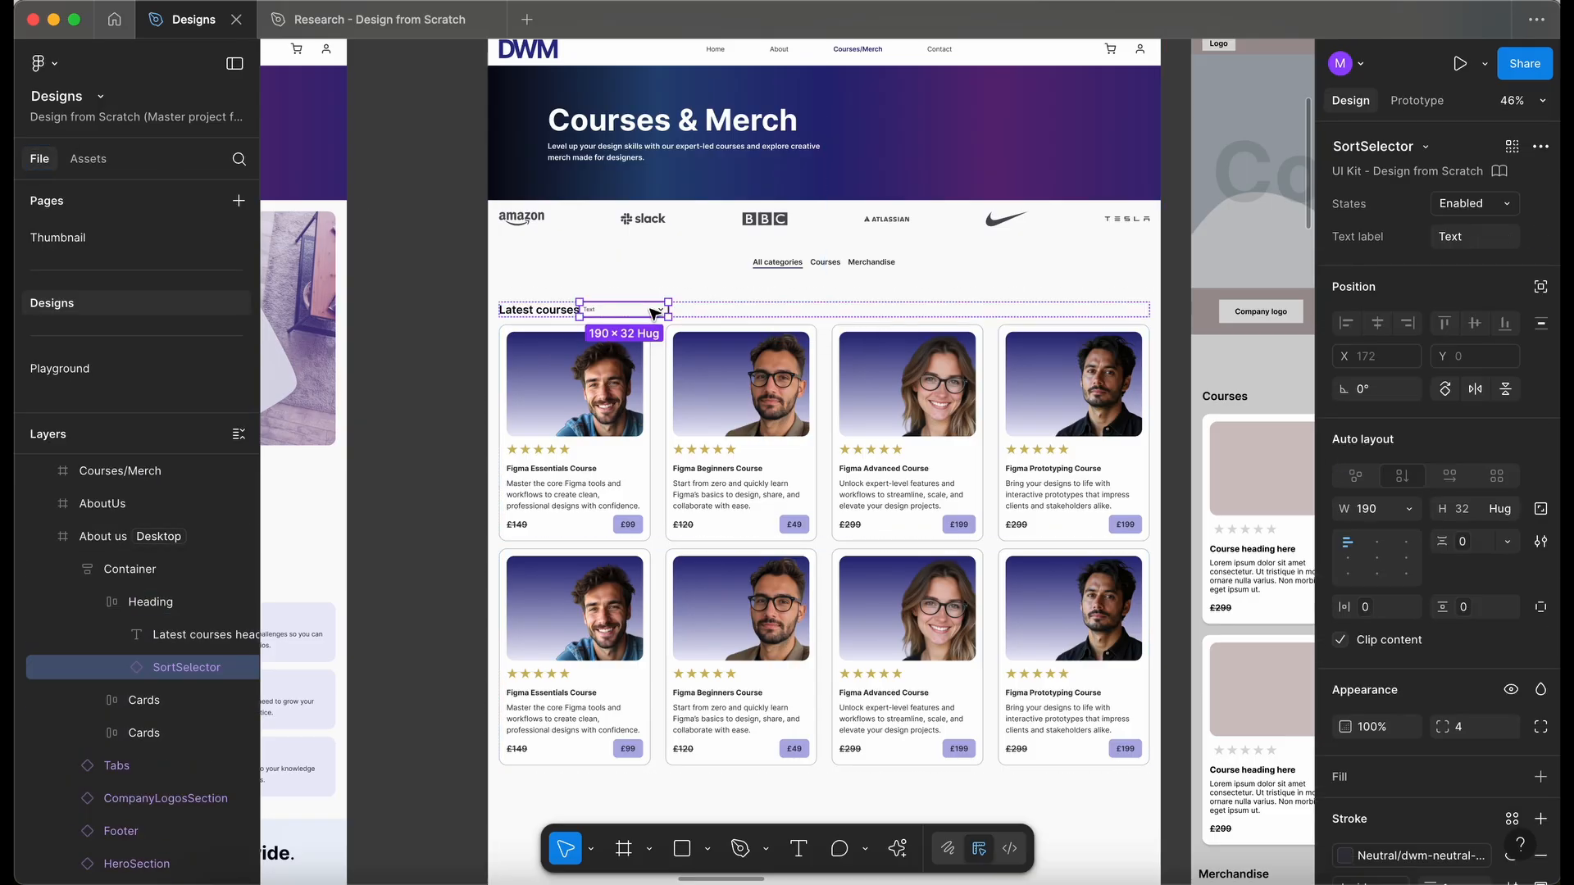
- Set the heading frame's item spacing to Auto so the title and the sort selector sit at opposite ends
scroll(665, 309, "up", 3)
left_click(723, 317)
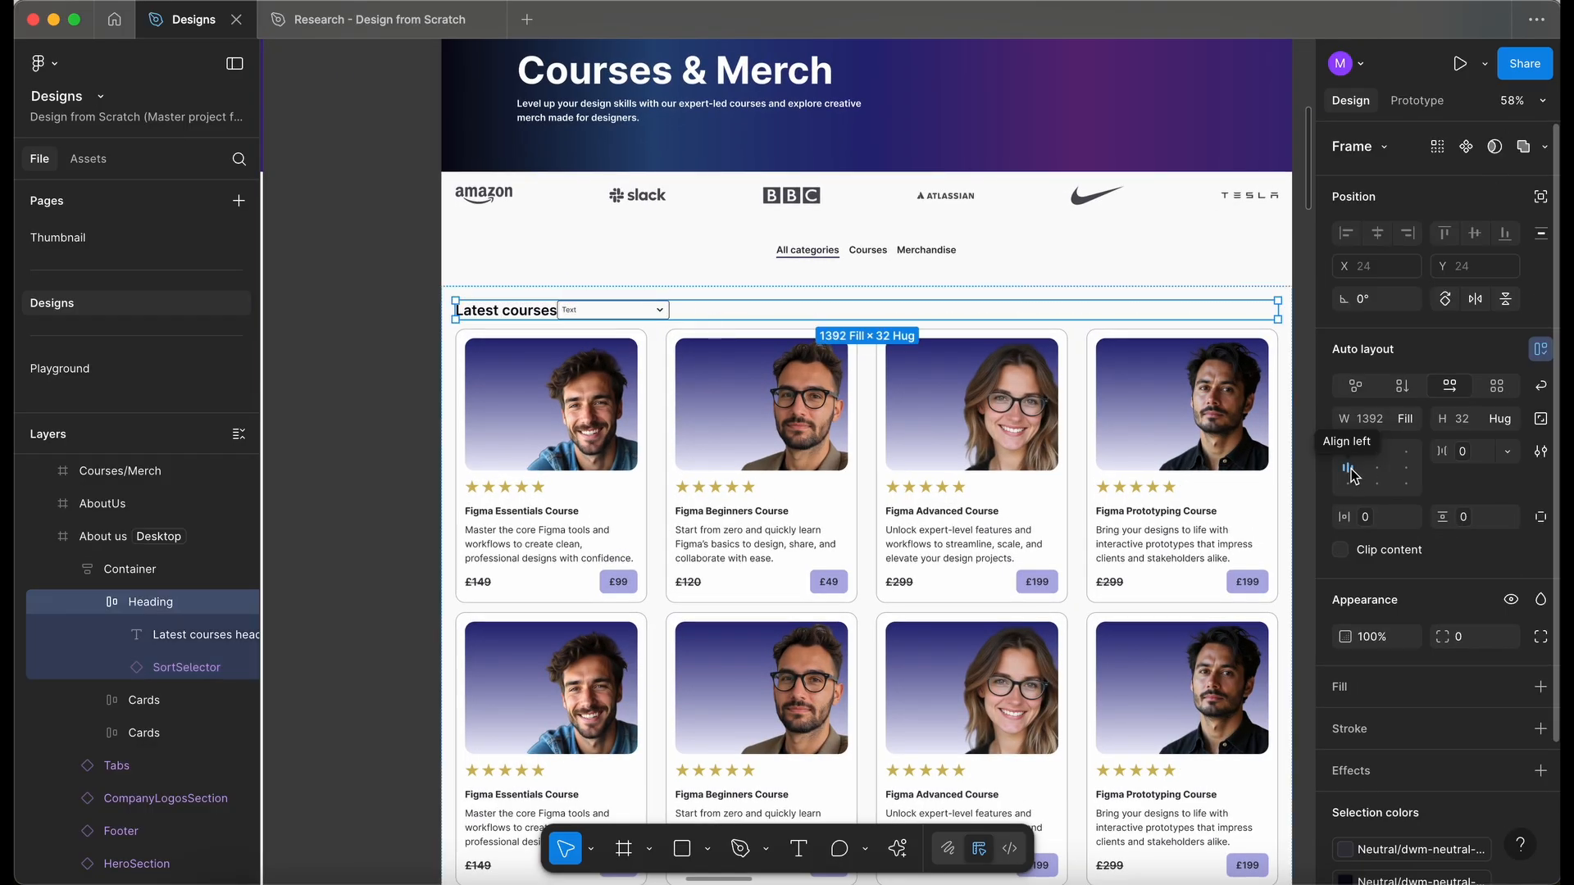
double_click(1351, 475)
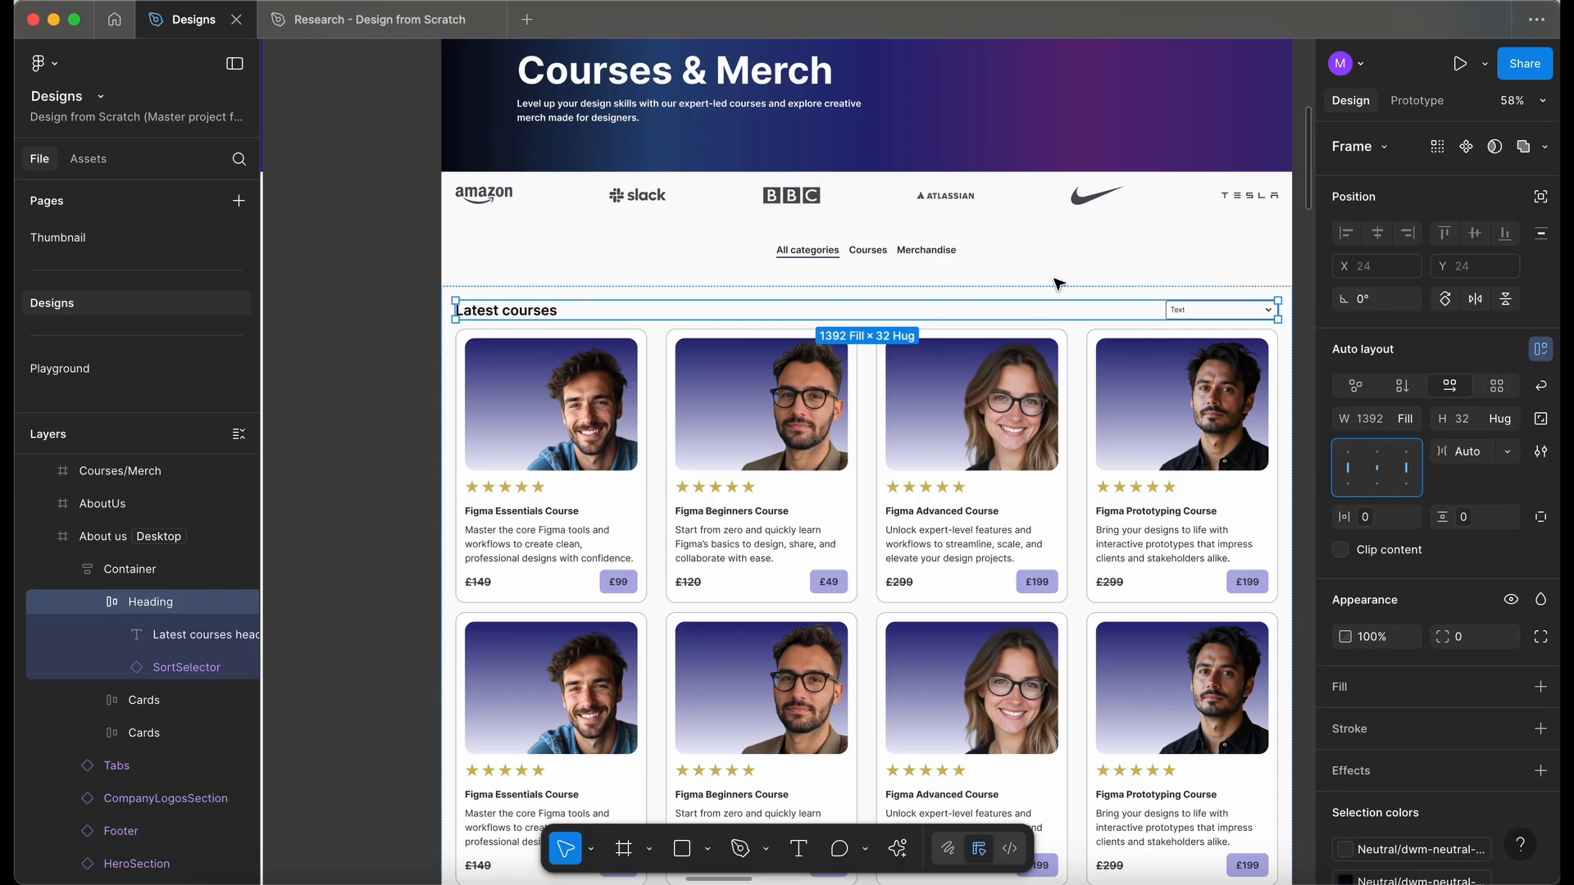
- Change the sort selector's text label to "Sort by"
scroll(1057, 328, "right", 5)
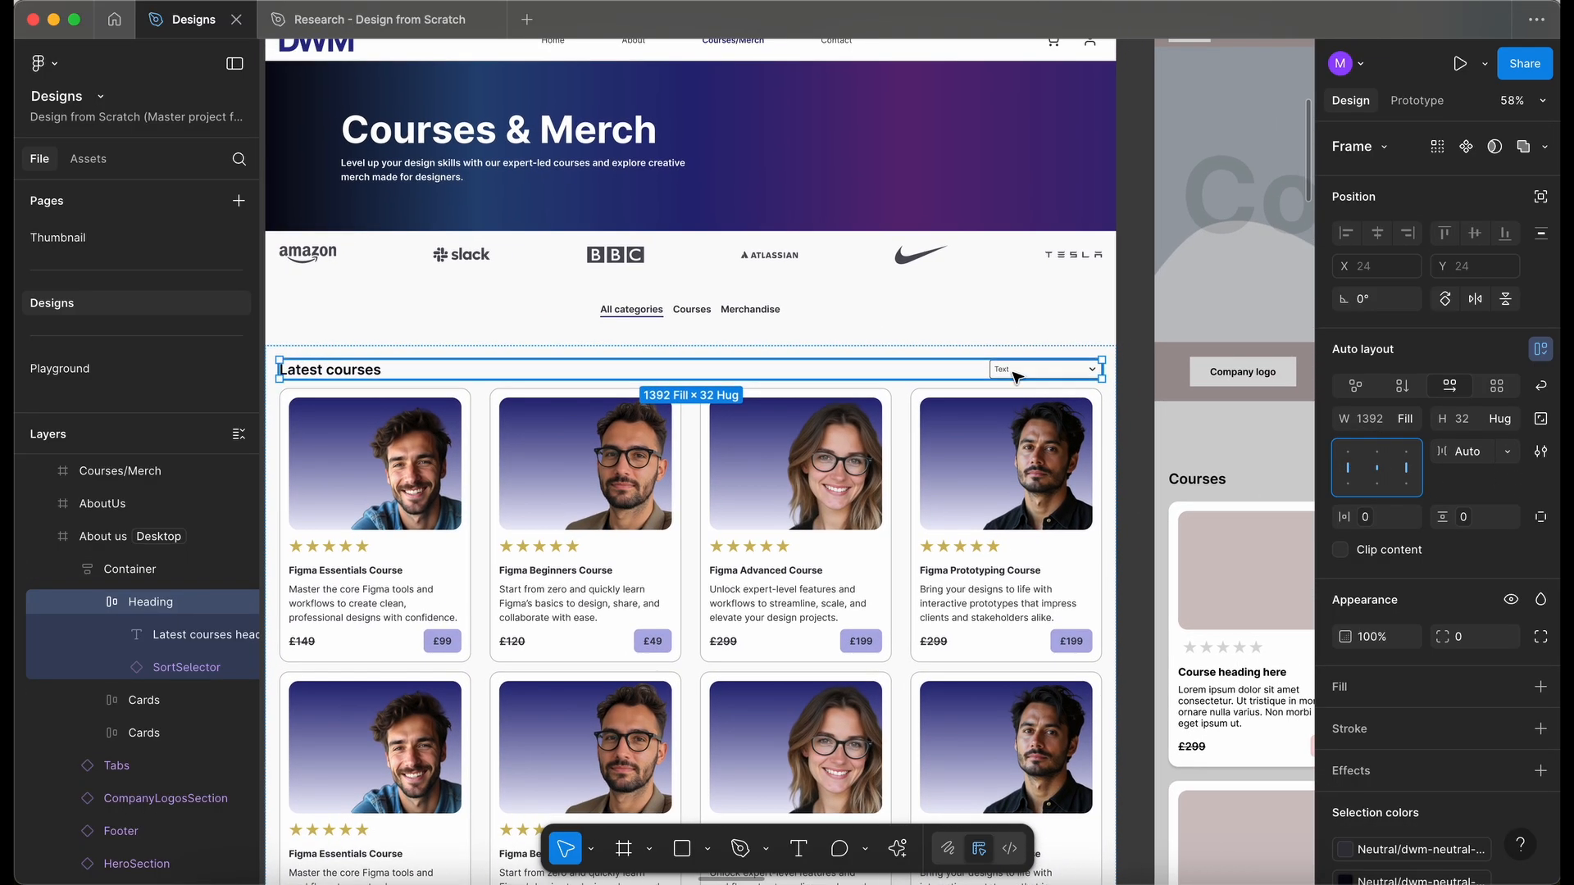
scroll(1060, 371, "up", 3)
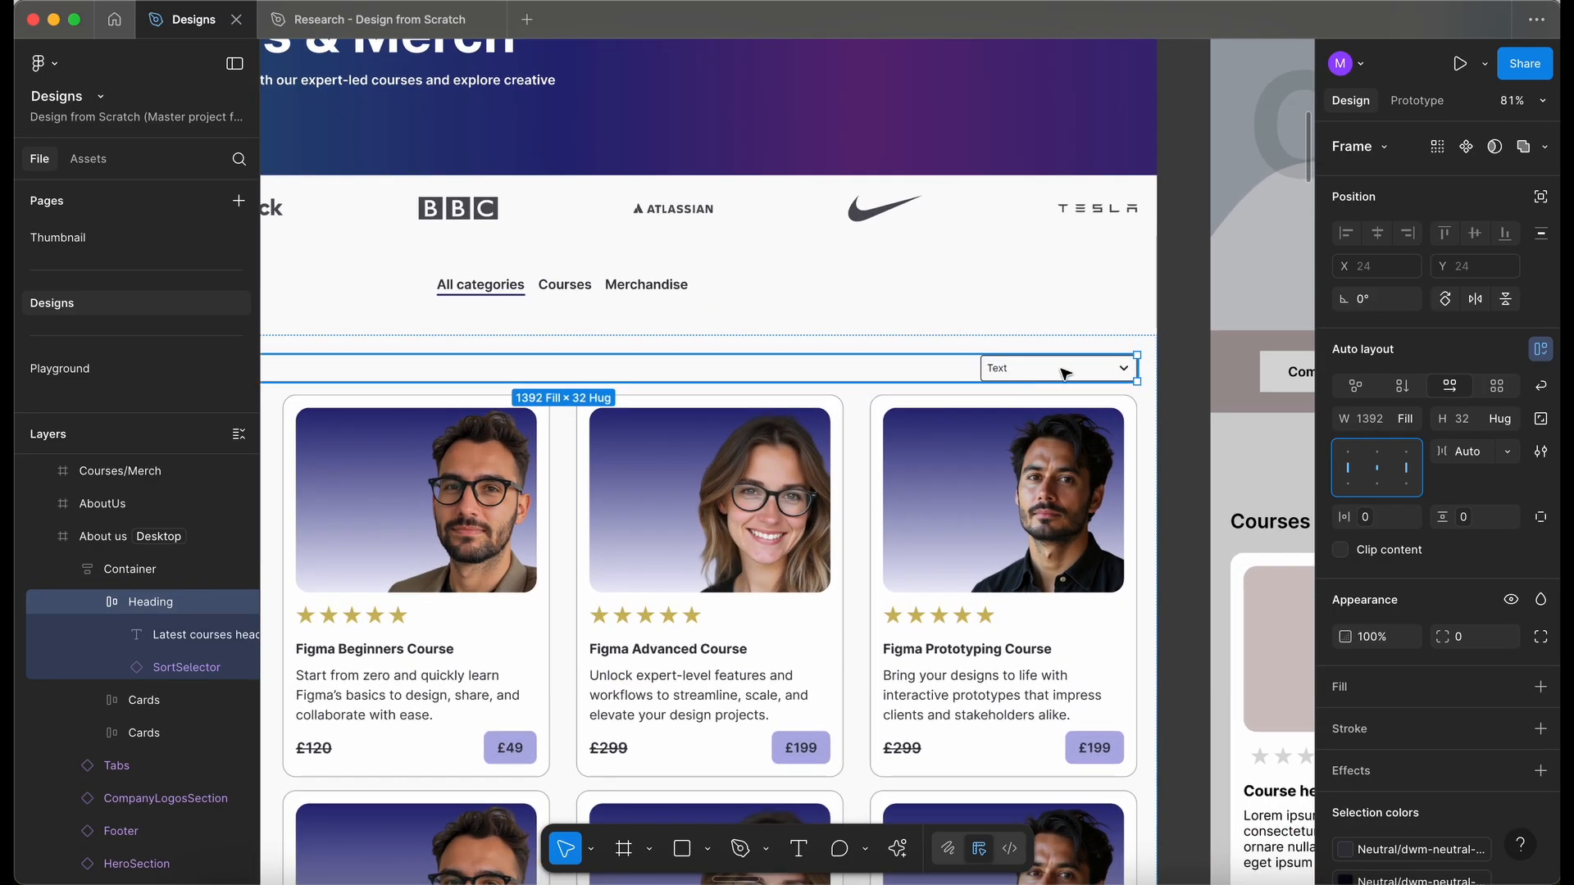
double_click(999, 373)
type("Sort by")
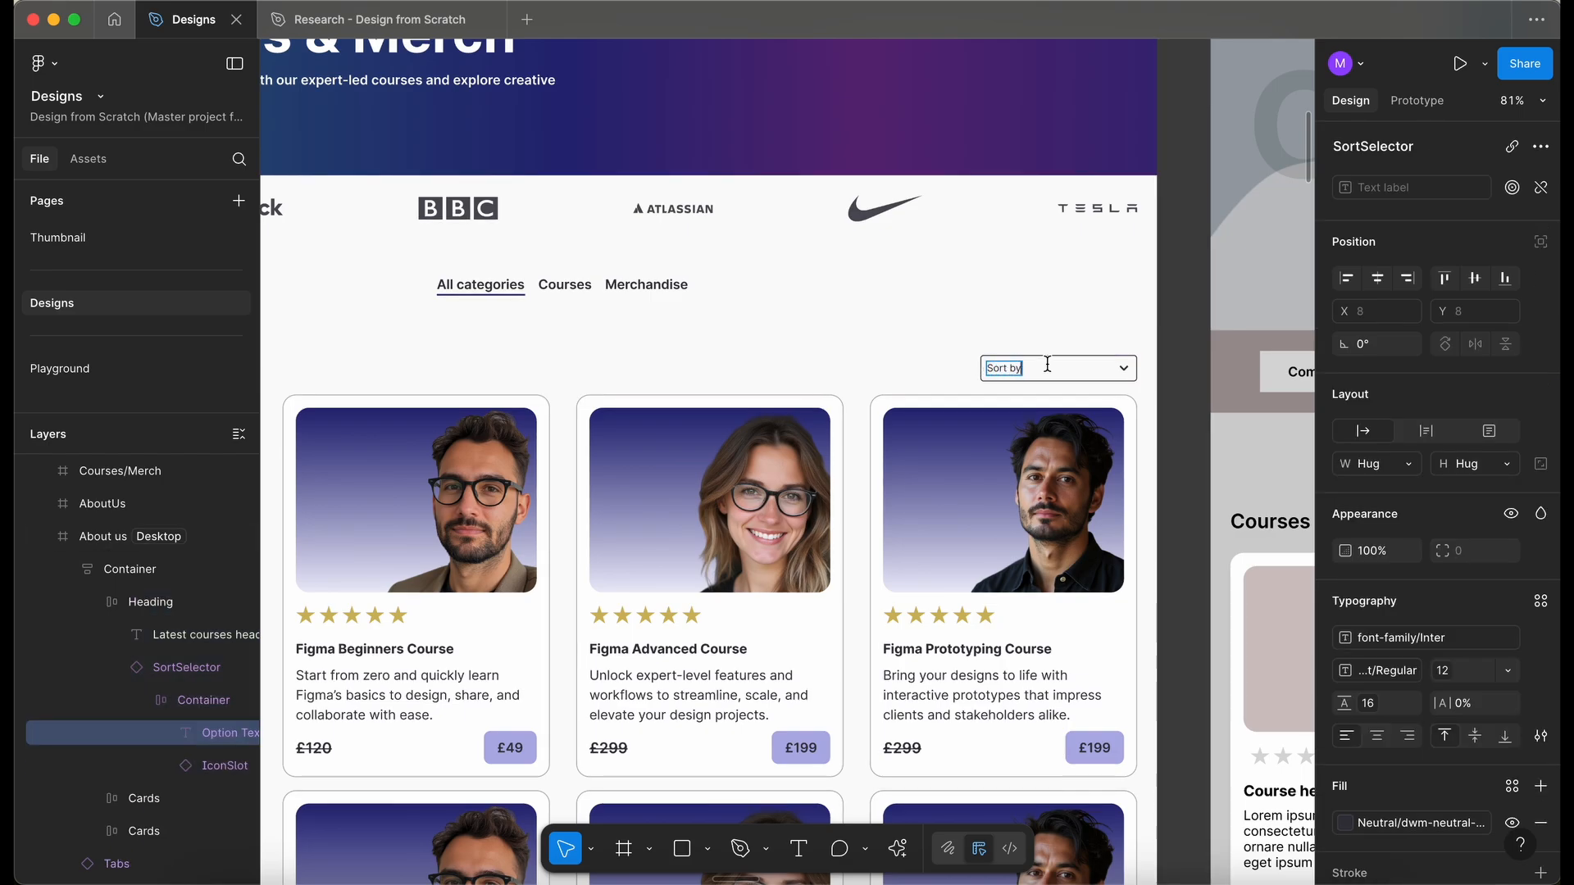
left_click(1193, 373)
left_click(1193, 373)
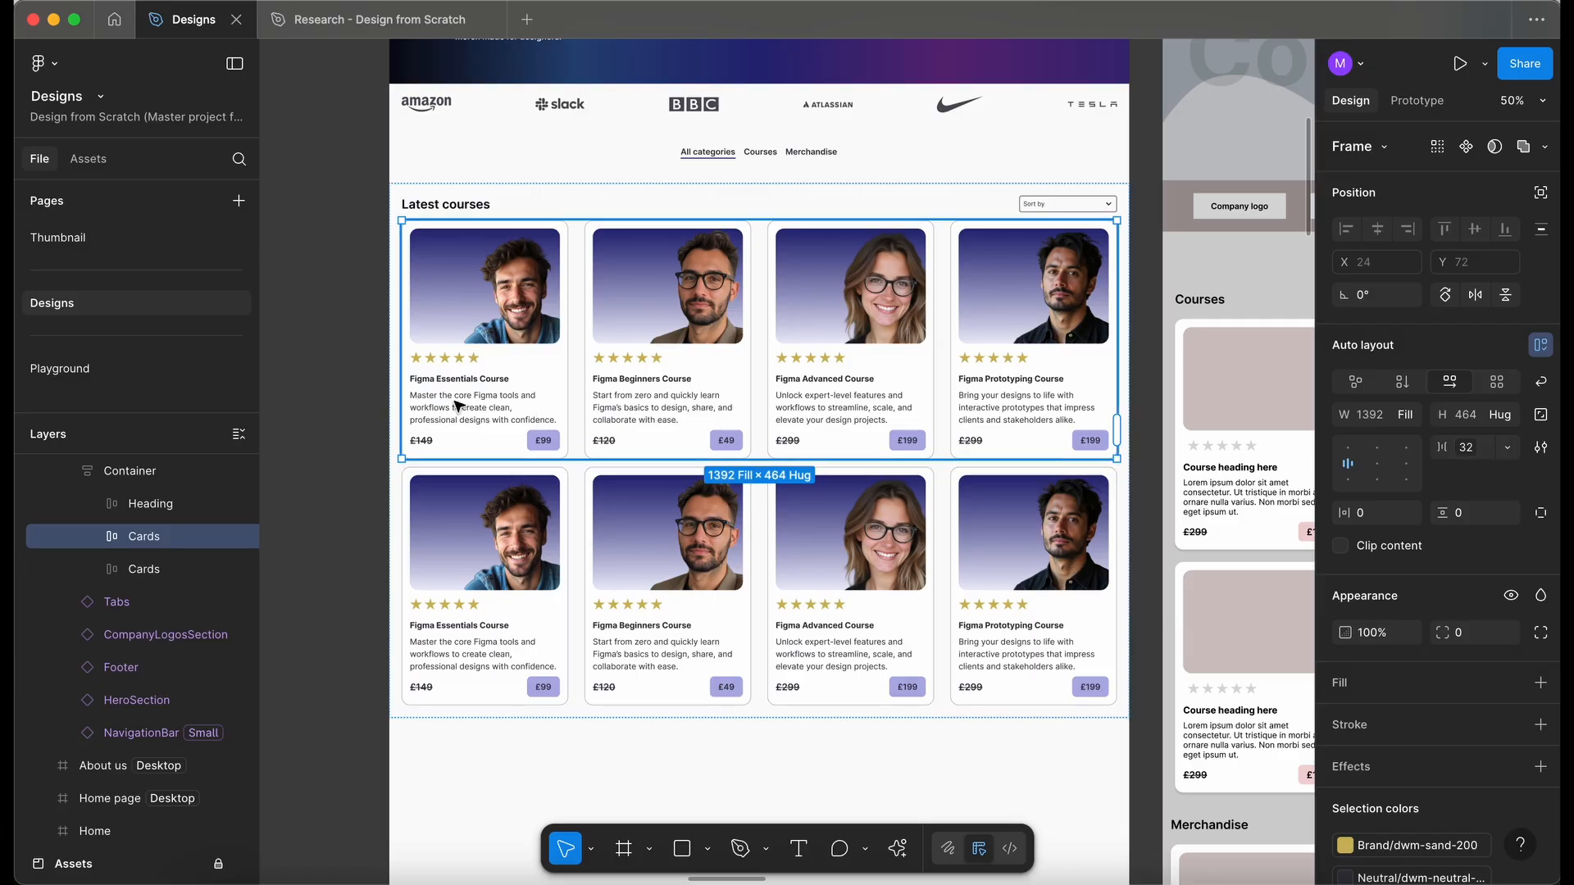
- Wrap the two course card rows in a vertical auto layout frame and name it Cards
left_click(144, 569, "shift")
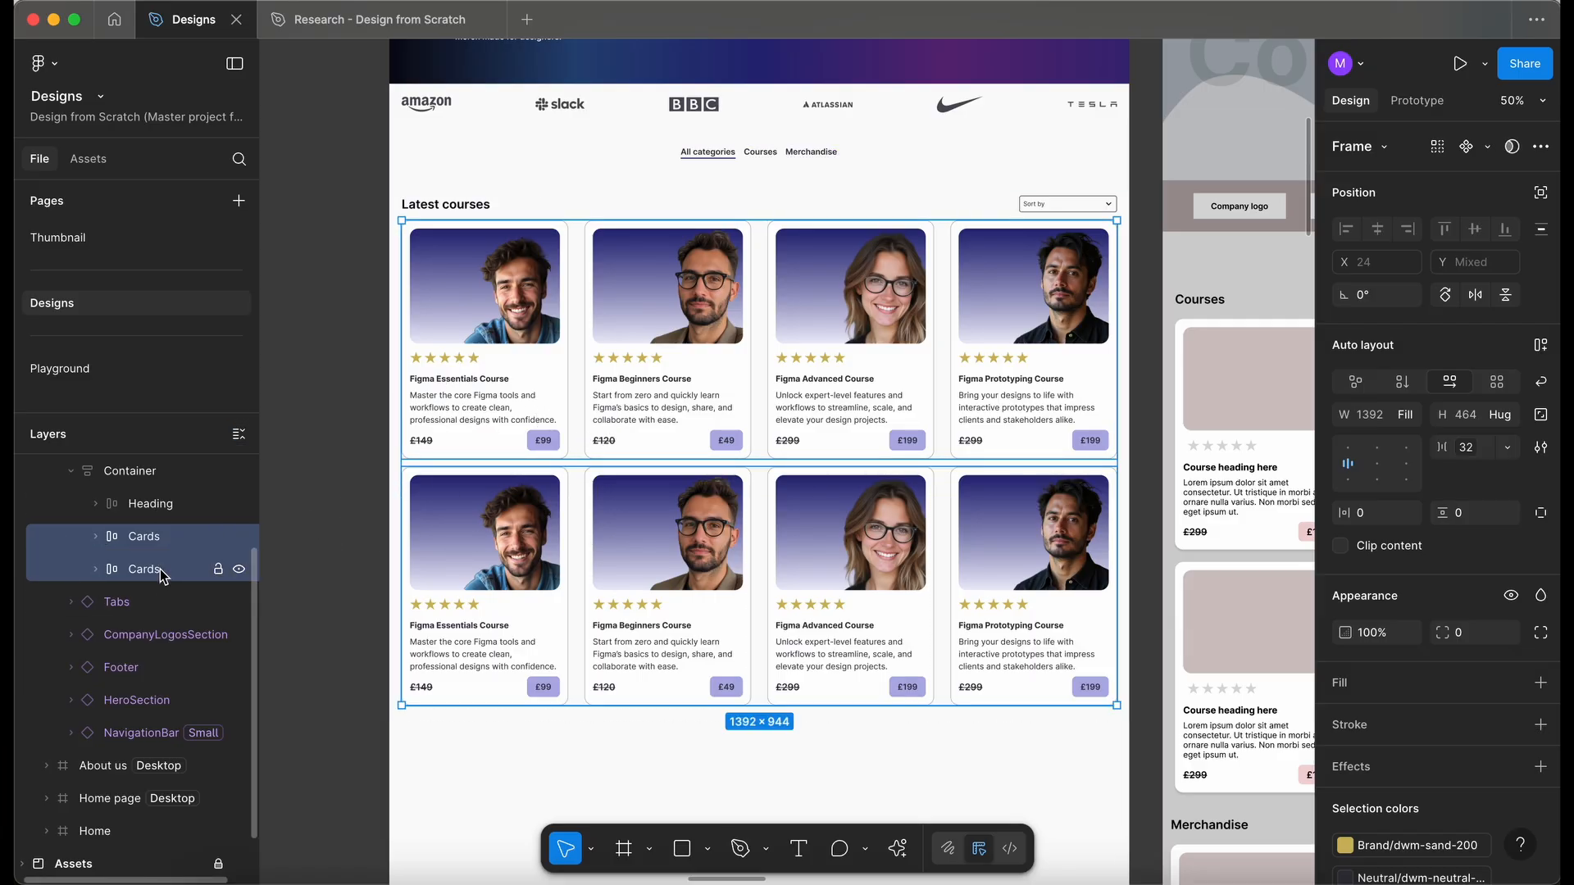
key("shift+a")
double_click(156, 537)
type("Card")
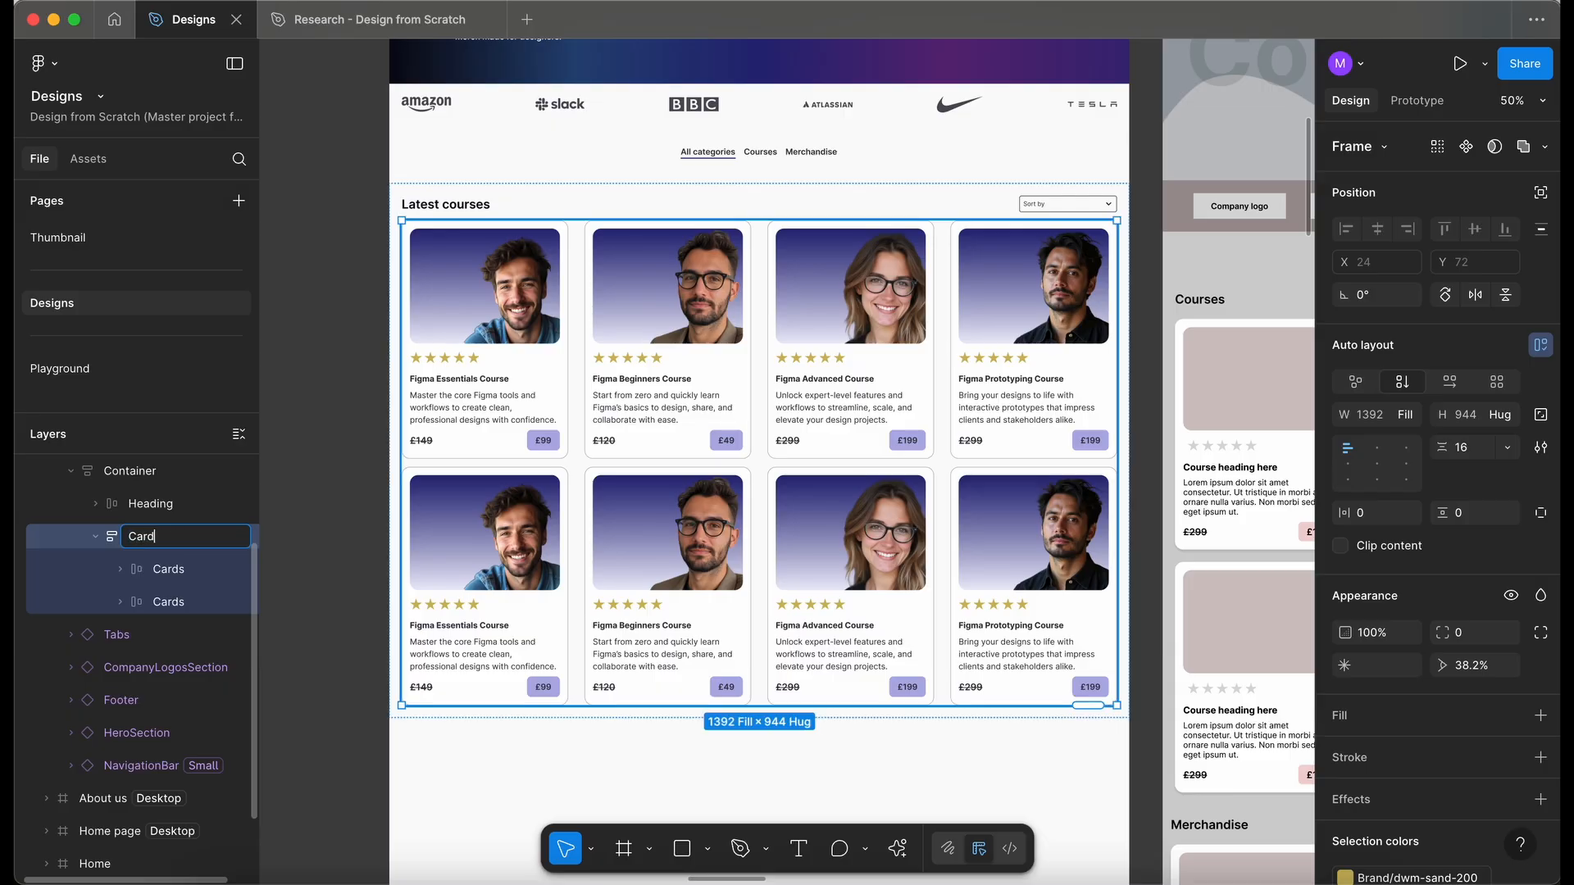
type("s")
key("Return")
- Rename the two card rows inside the Cards frame as Row1 and Row2
double_click(168, 569)
type("Row1")
key("Tab")
type("R")
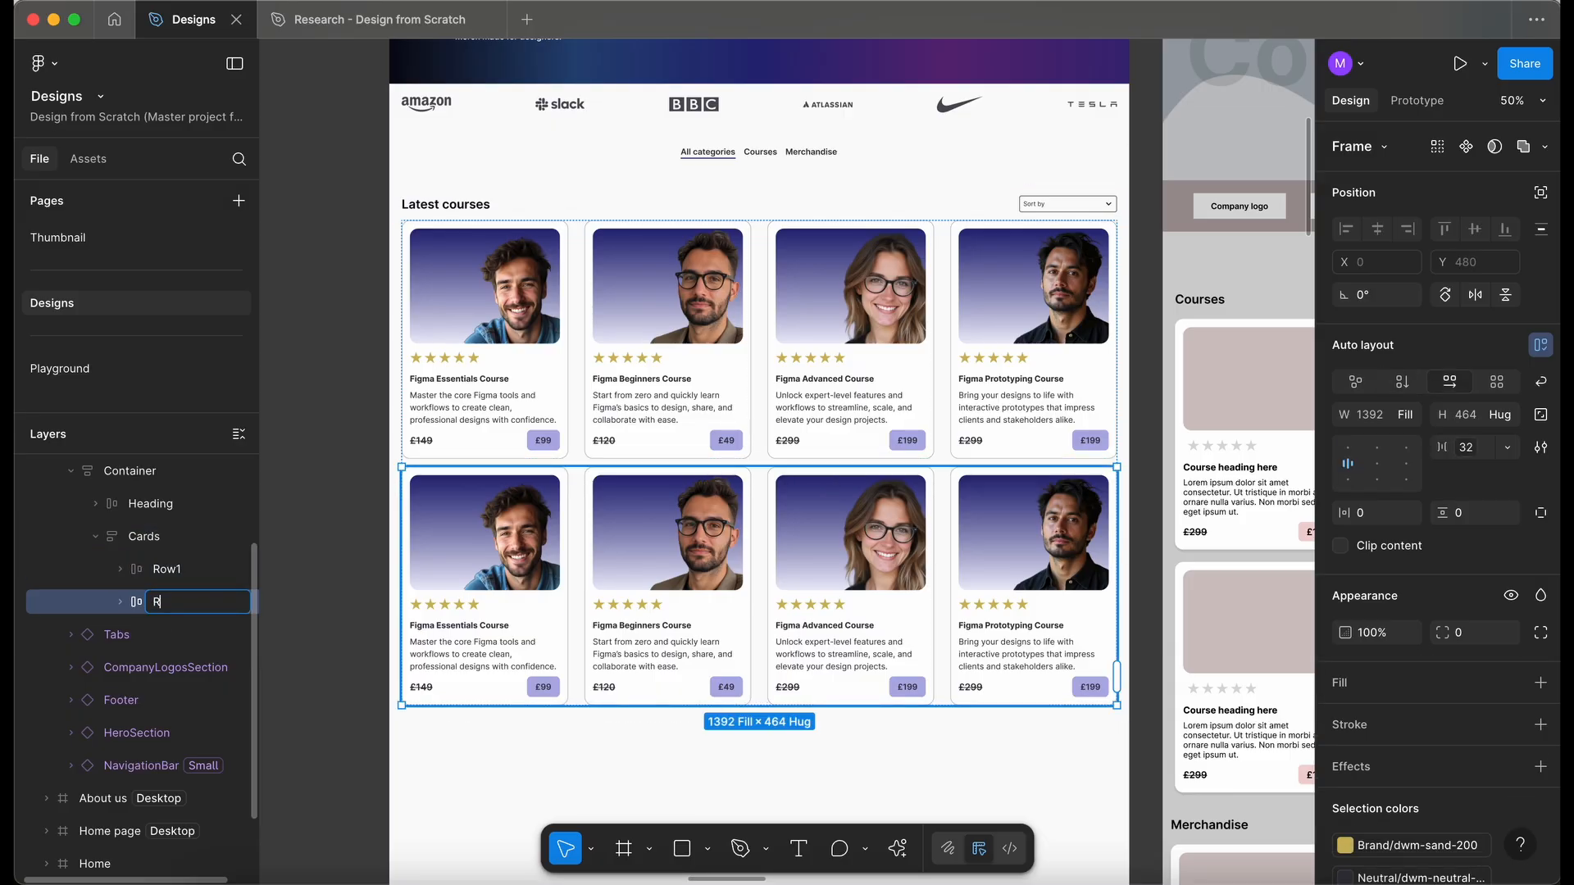
type("ow2")
key("Return")
- Set the Cards frame's vertical item spacing to the 24px variable and its padding to the 0px variable
key("shift+Return")
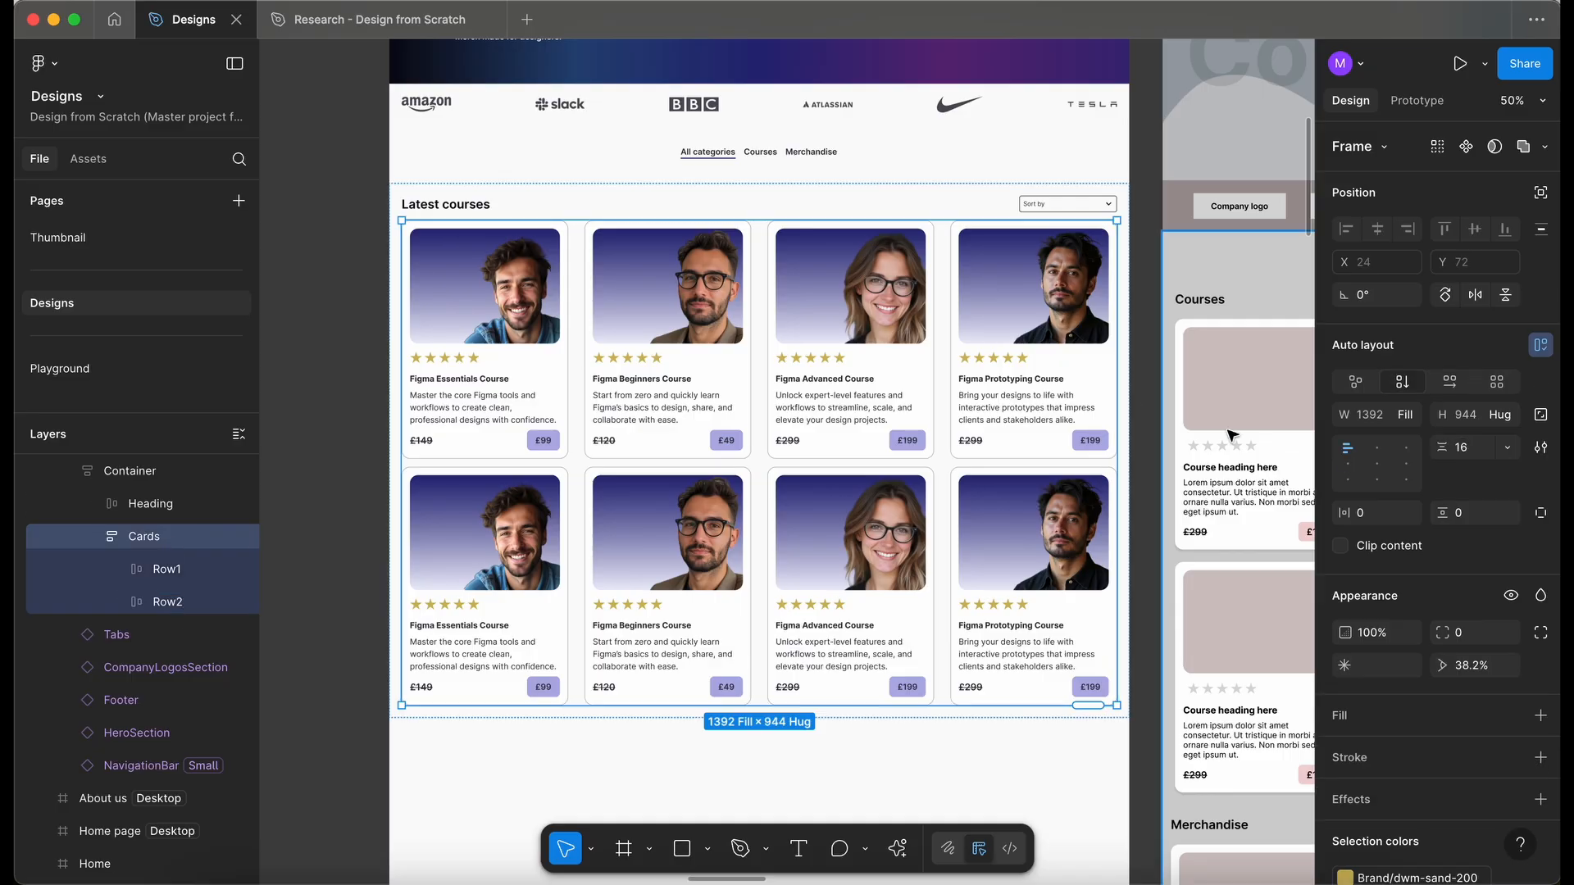
left_click(1505, 449)
left_click(1474, 517)
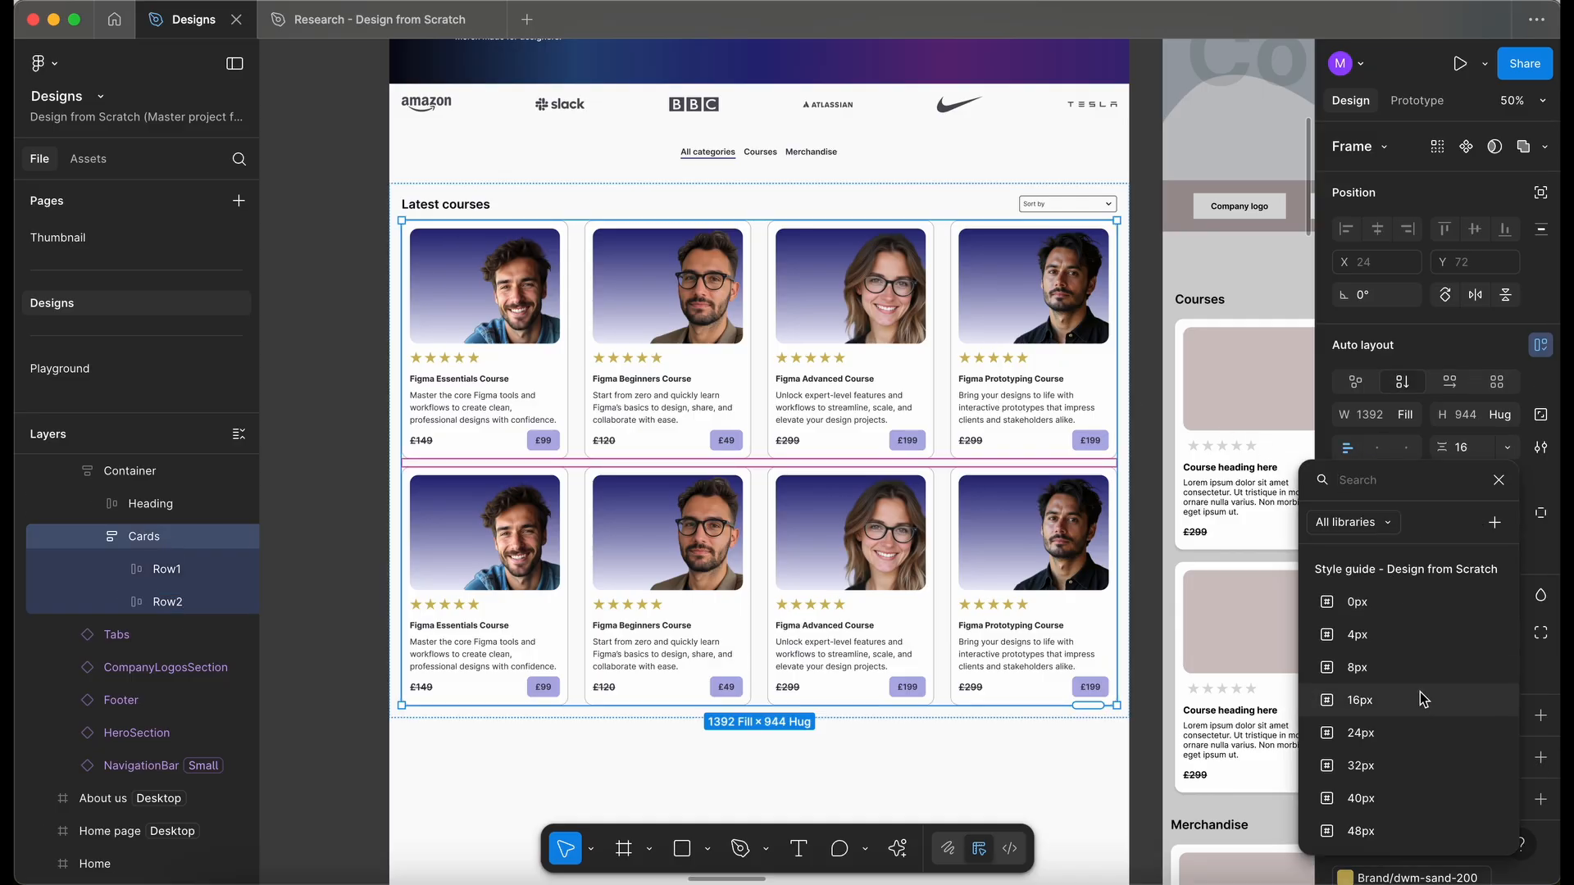
left_click(1385, 735)
left_click(1410, 514)
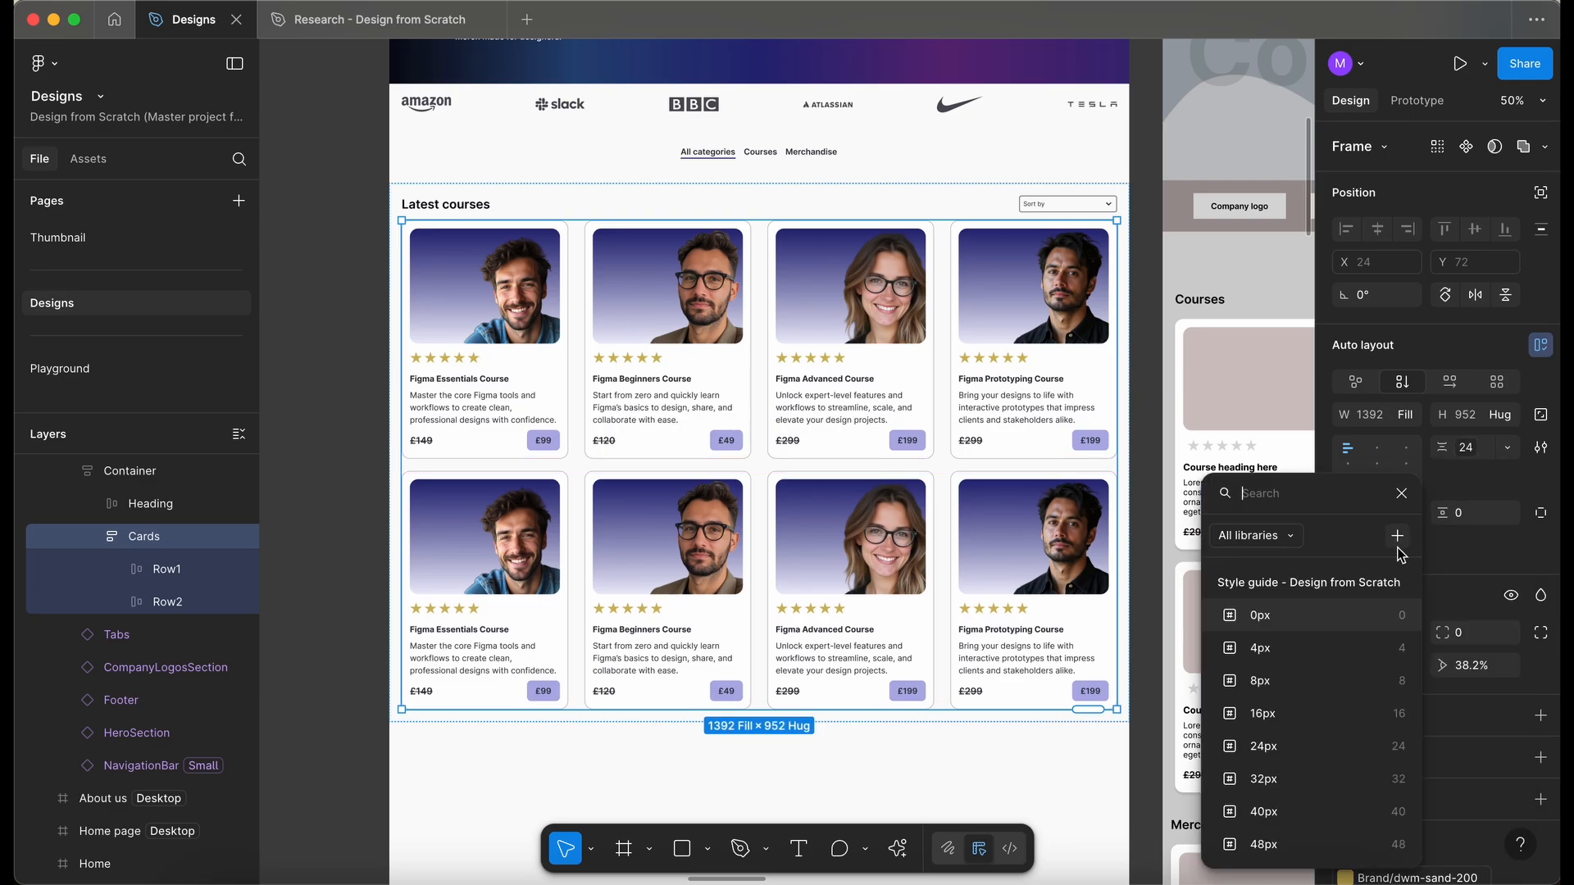
left_click(1339, 613)
left_click(1508, 518)
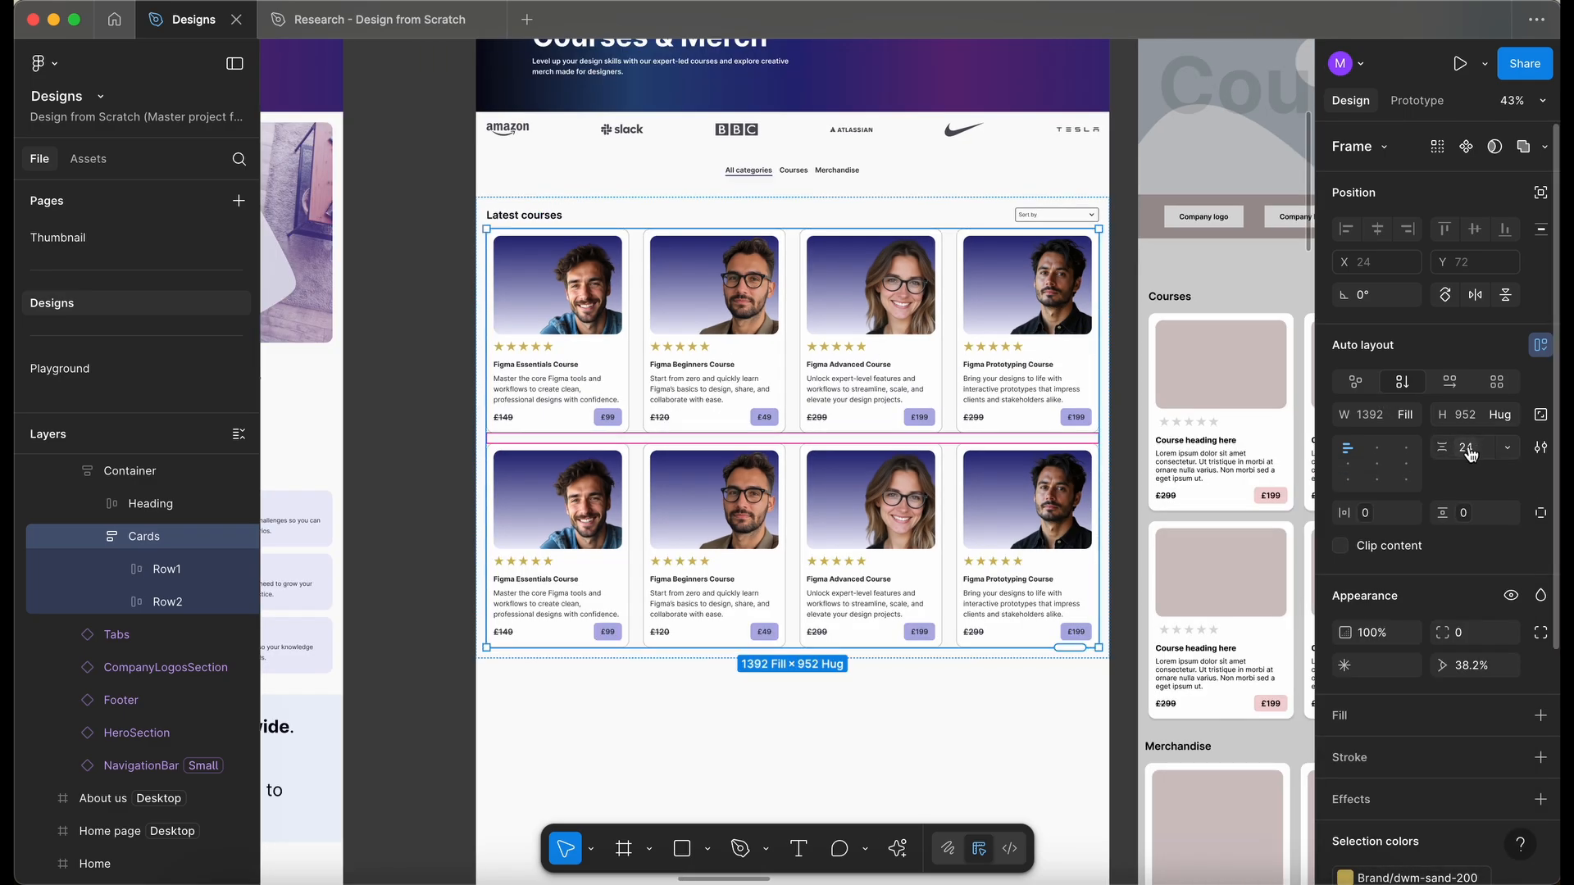
- Set the Cards frame's row spacing to the 32px variable and compare it with the gap between neighbouring cards
left_click(1468, 447)
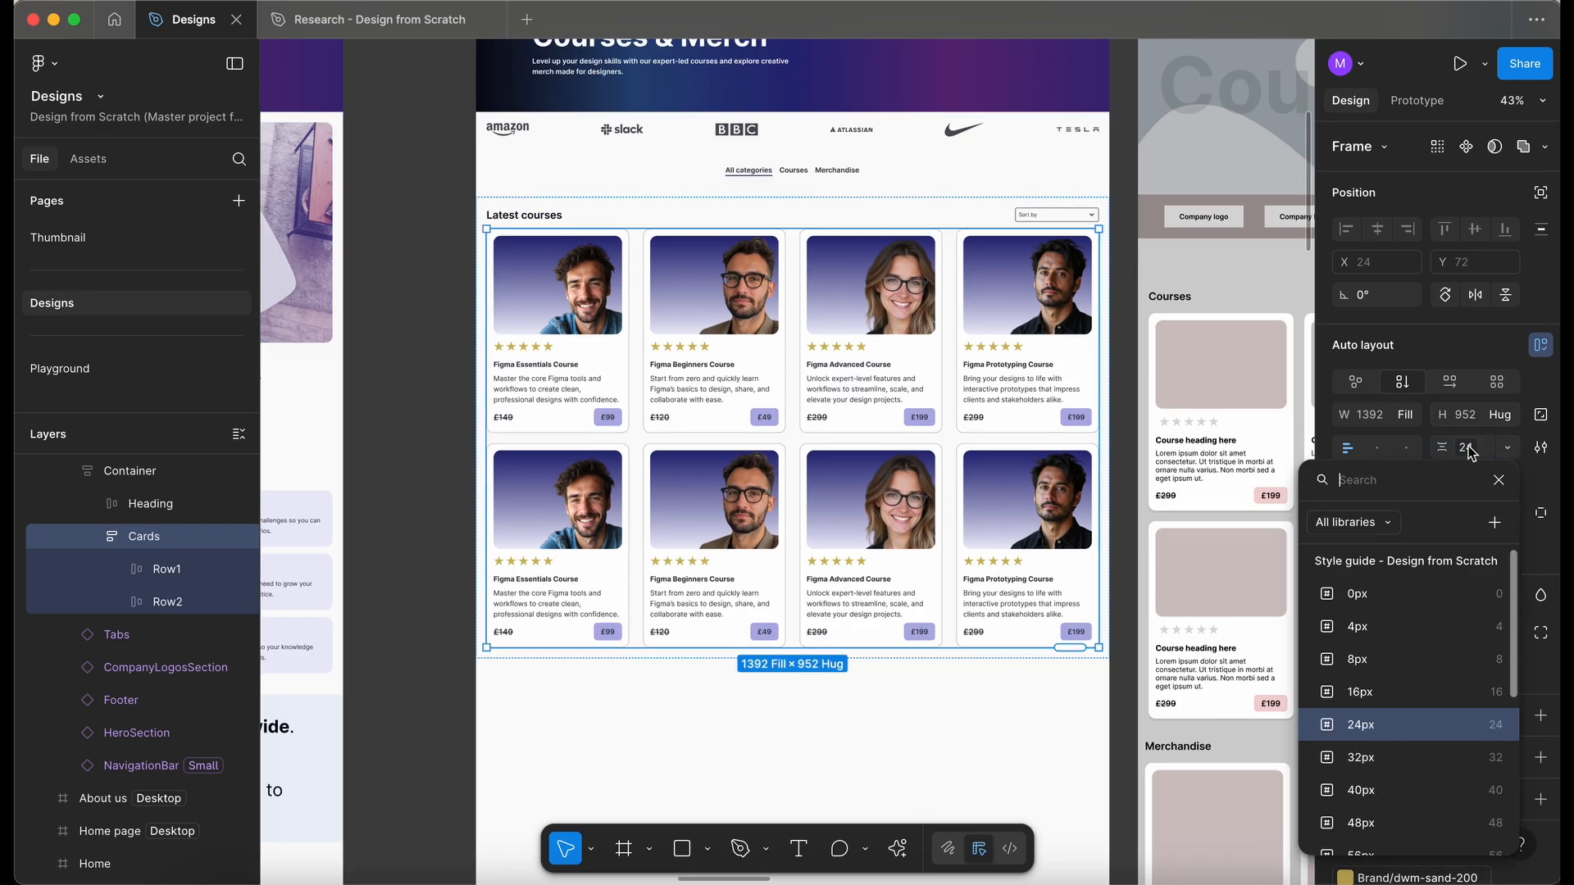
left_click(1385, 757)
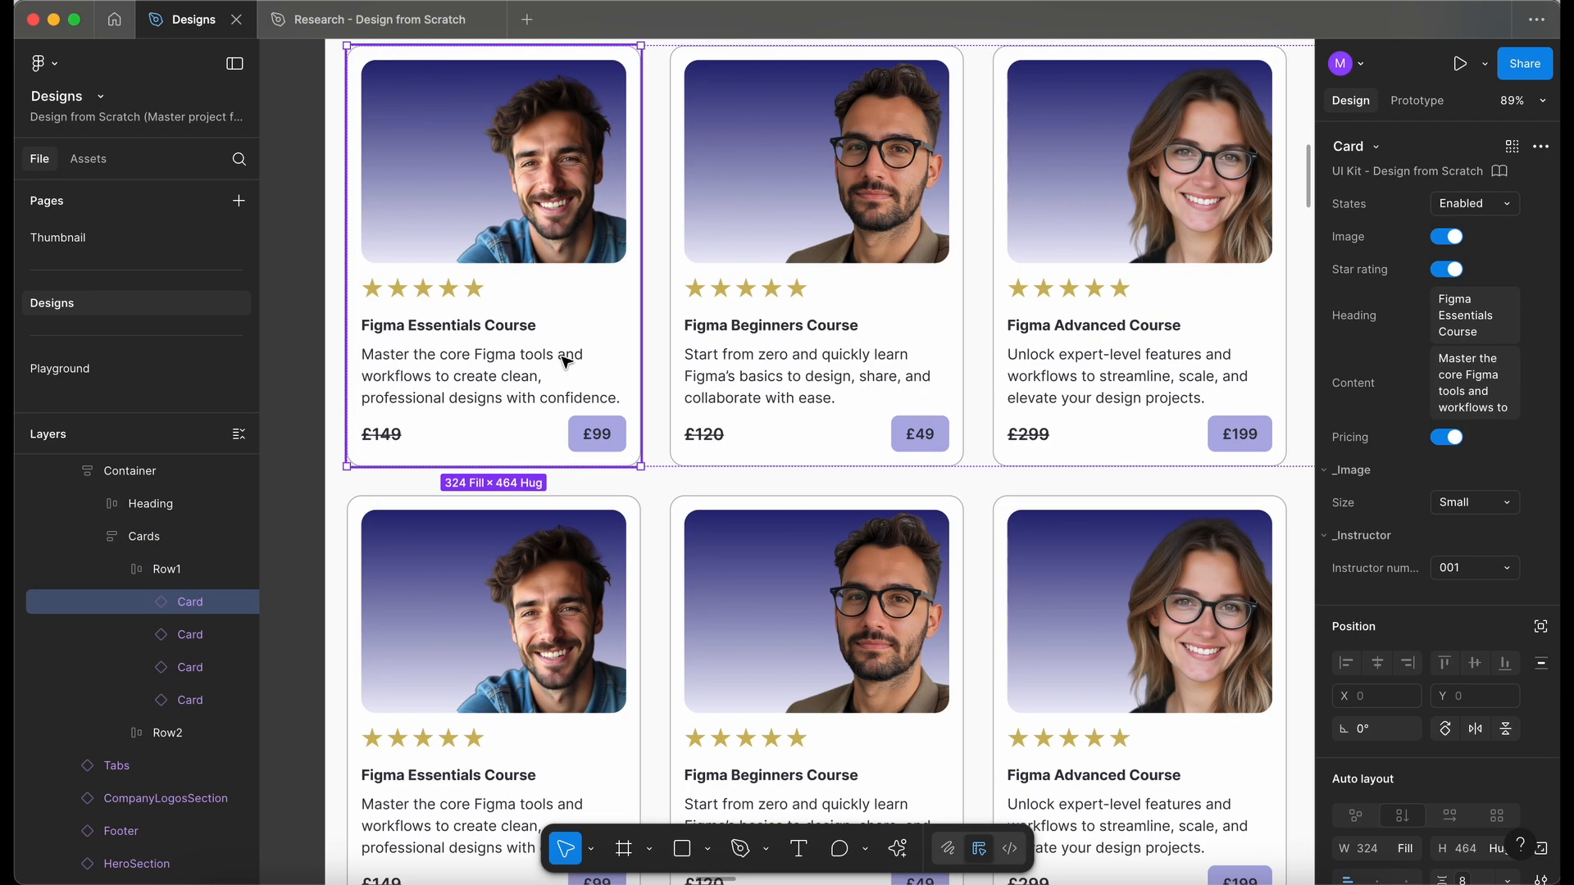
scroll(564, 362, "down", 5)
key("alt")
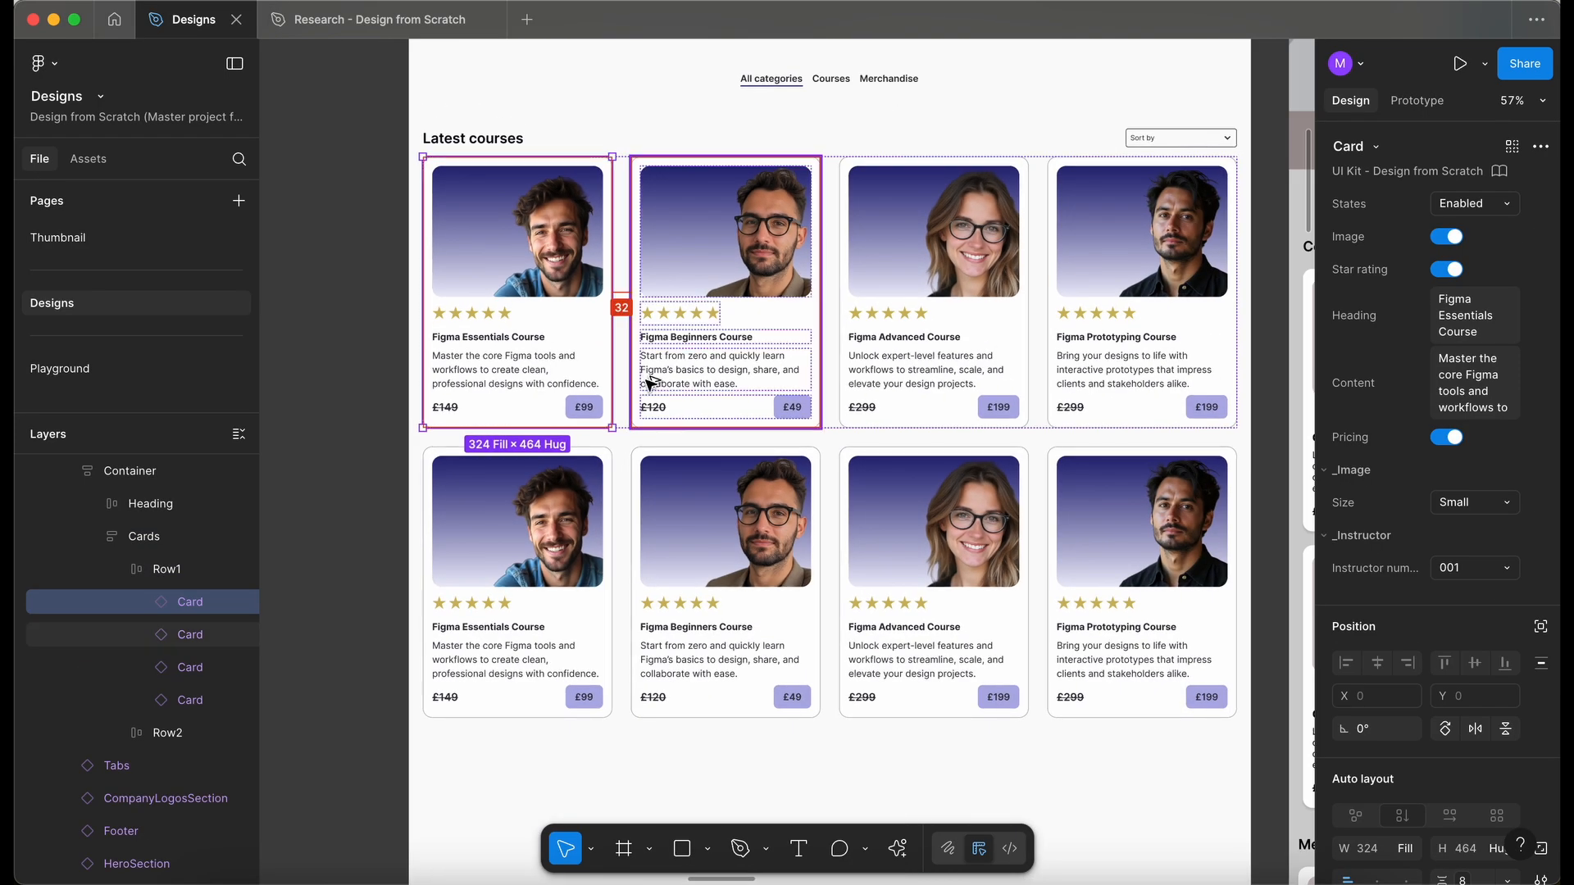
left_click(389, 599)
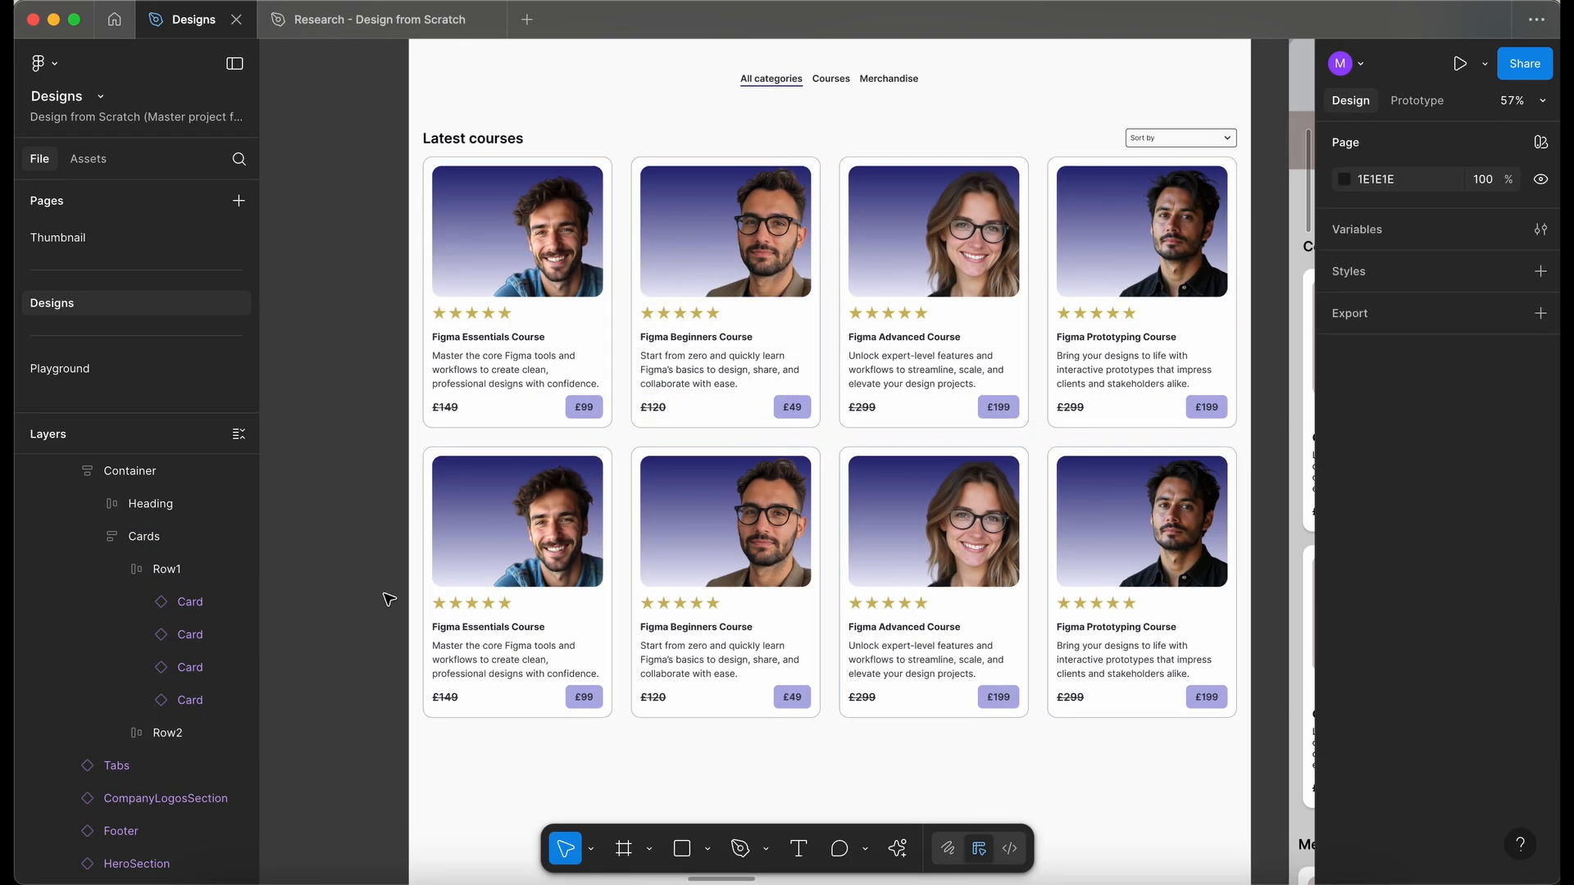
- Show the page frame's 12-column layout guide, check the course cards against it, and hide the guide again
scroll(386, 594, "down", 3)
scroll(386, 595, "up", 3)
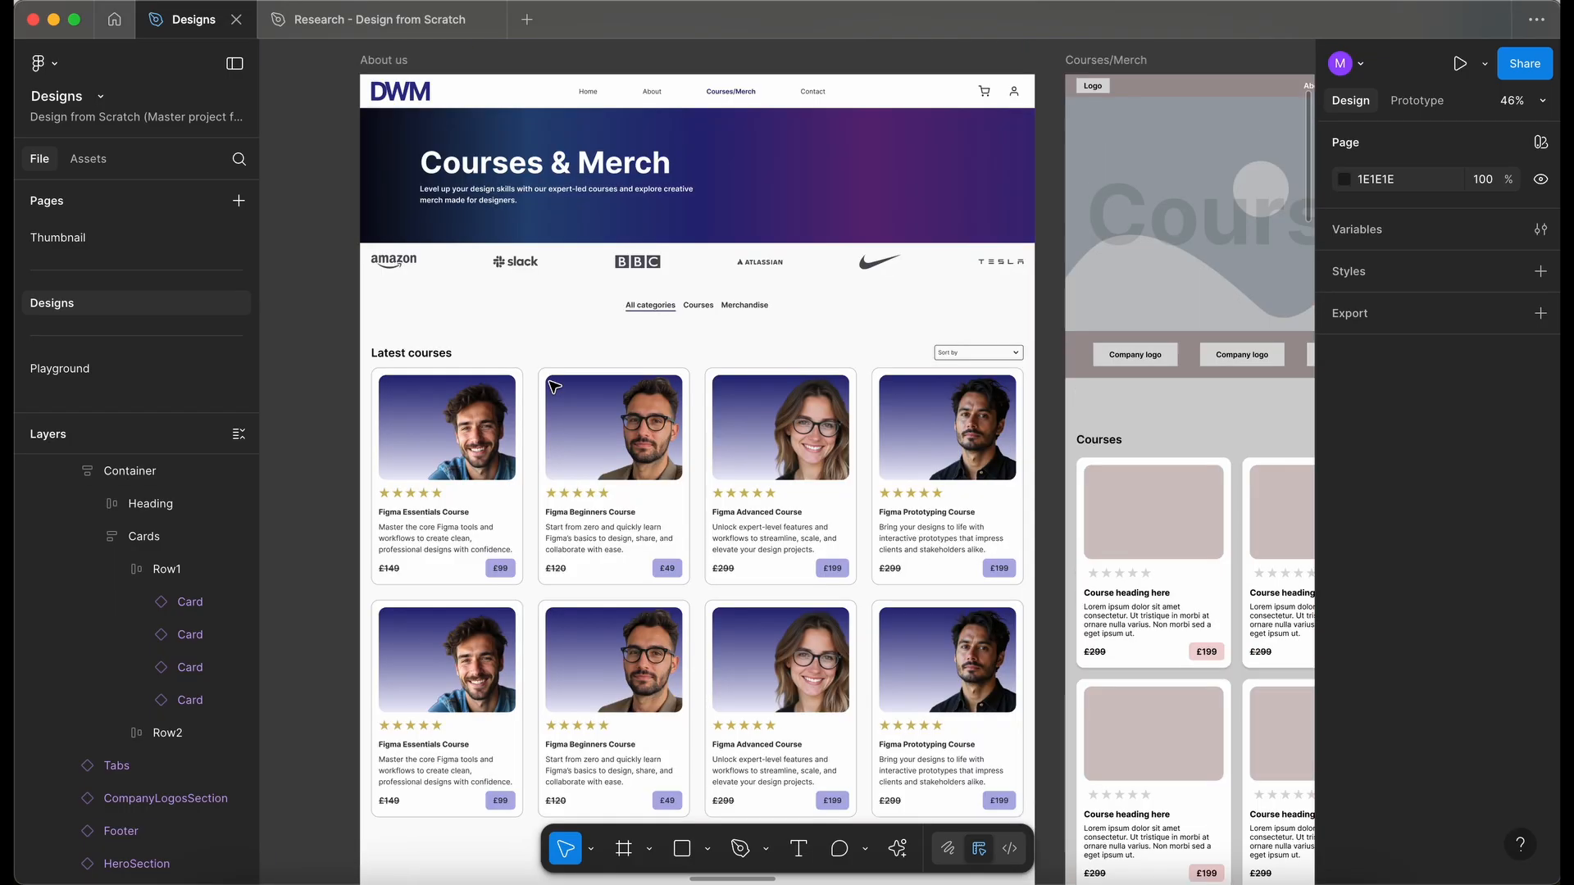
left_click(384, 60)
scroll(1435, 643, "down", 5)
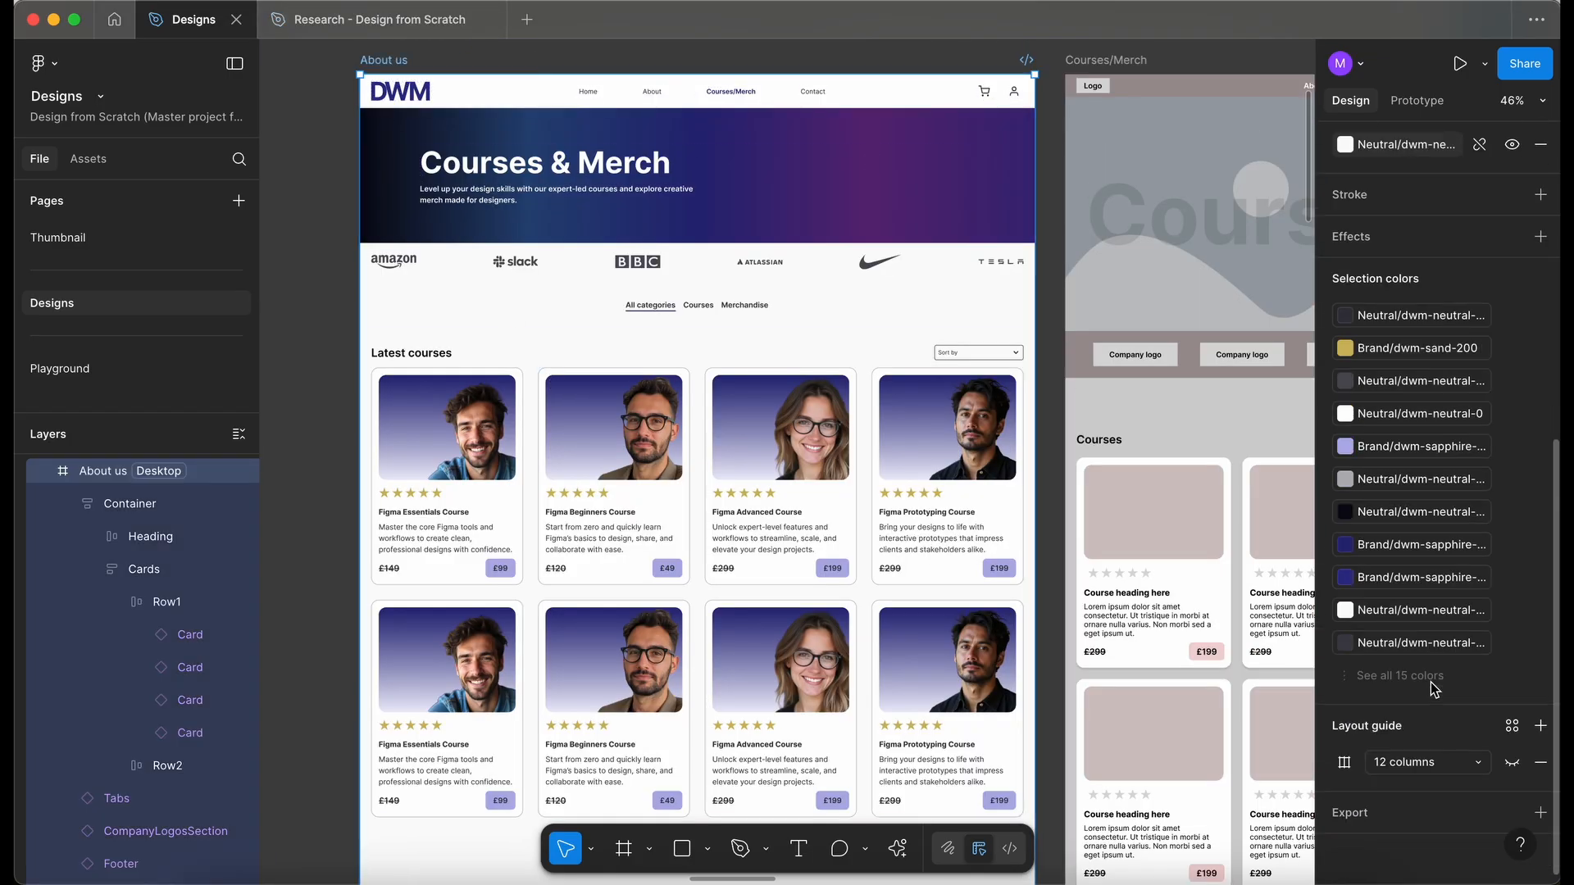
left_click(1513, 762)
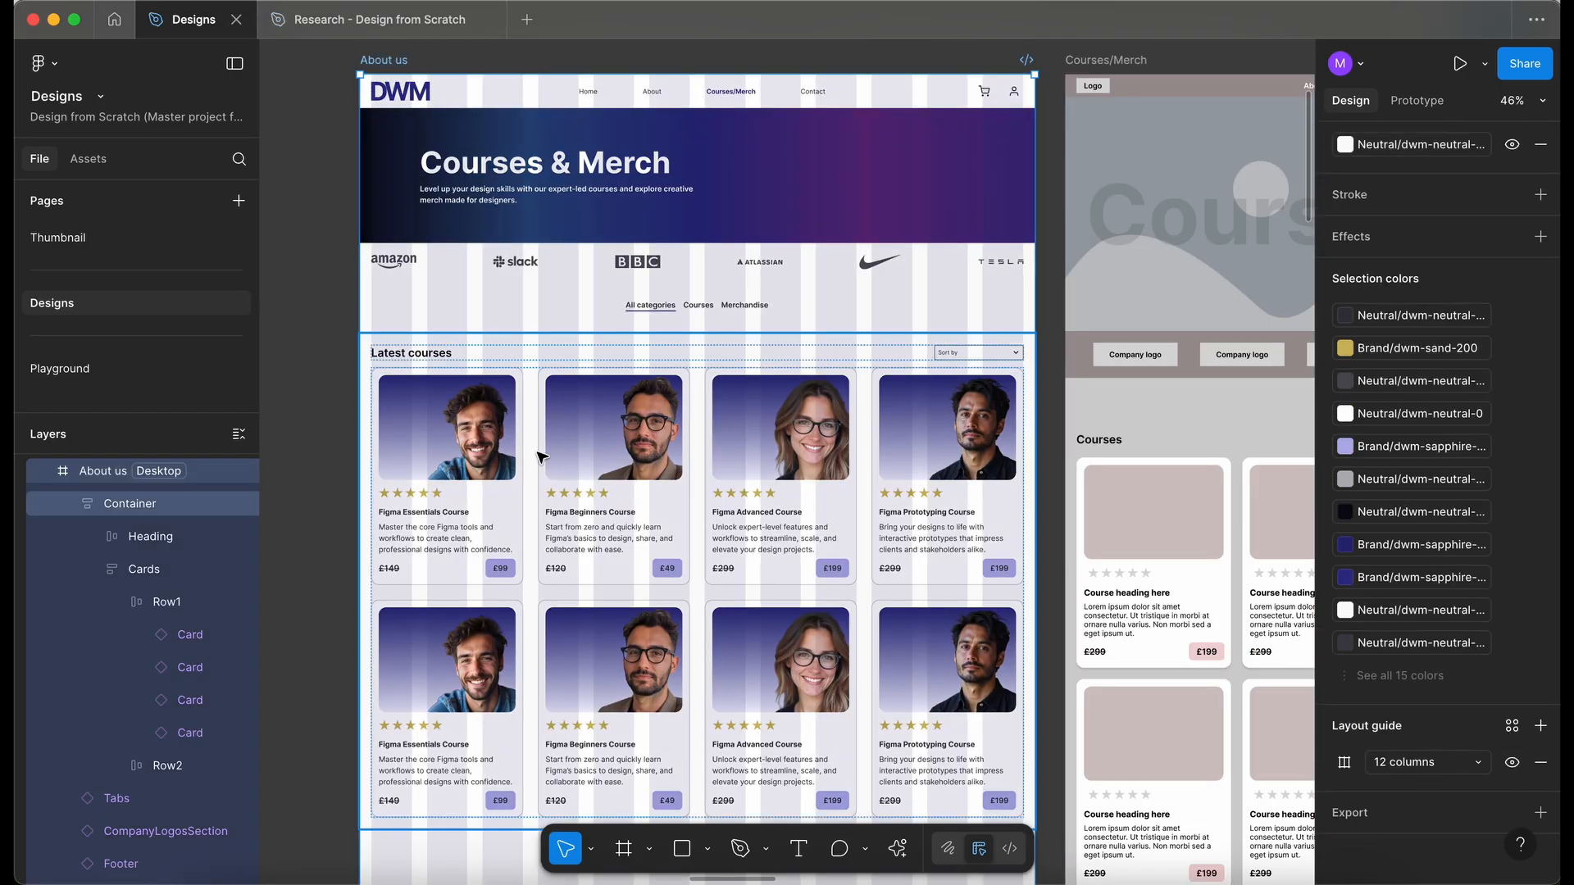
scroll(541, 456, "down", 1)
scroll(541, 456, "up", 5)
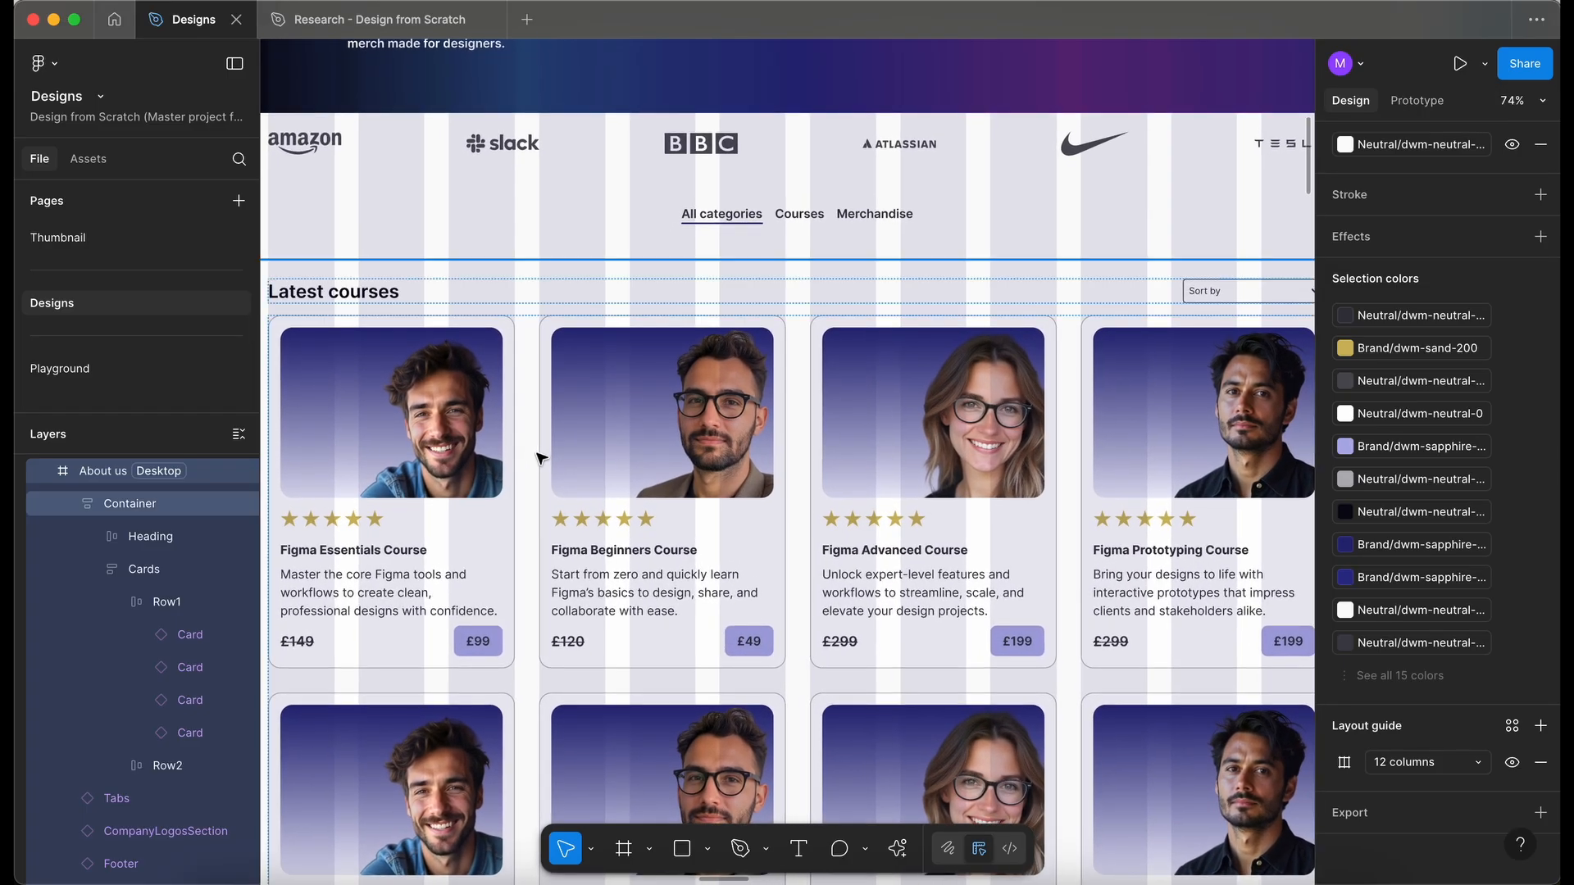
scroll(541, 457, "down", 6)
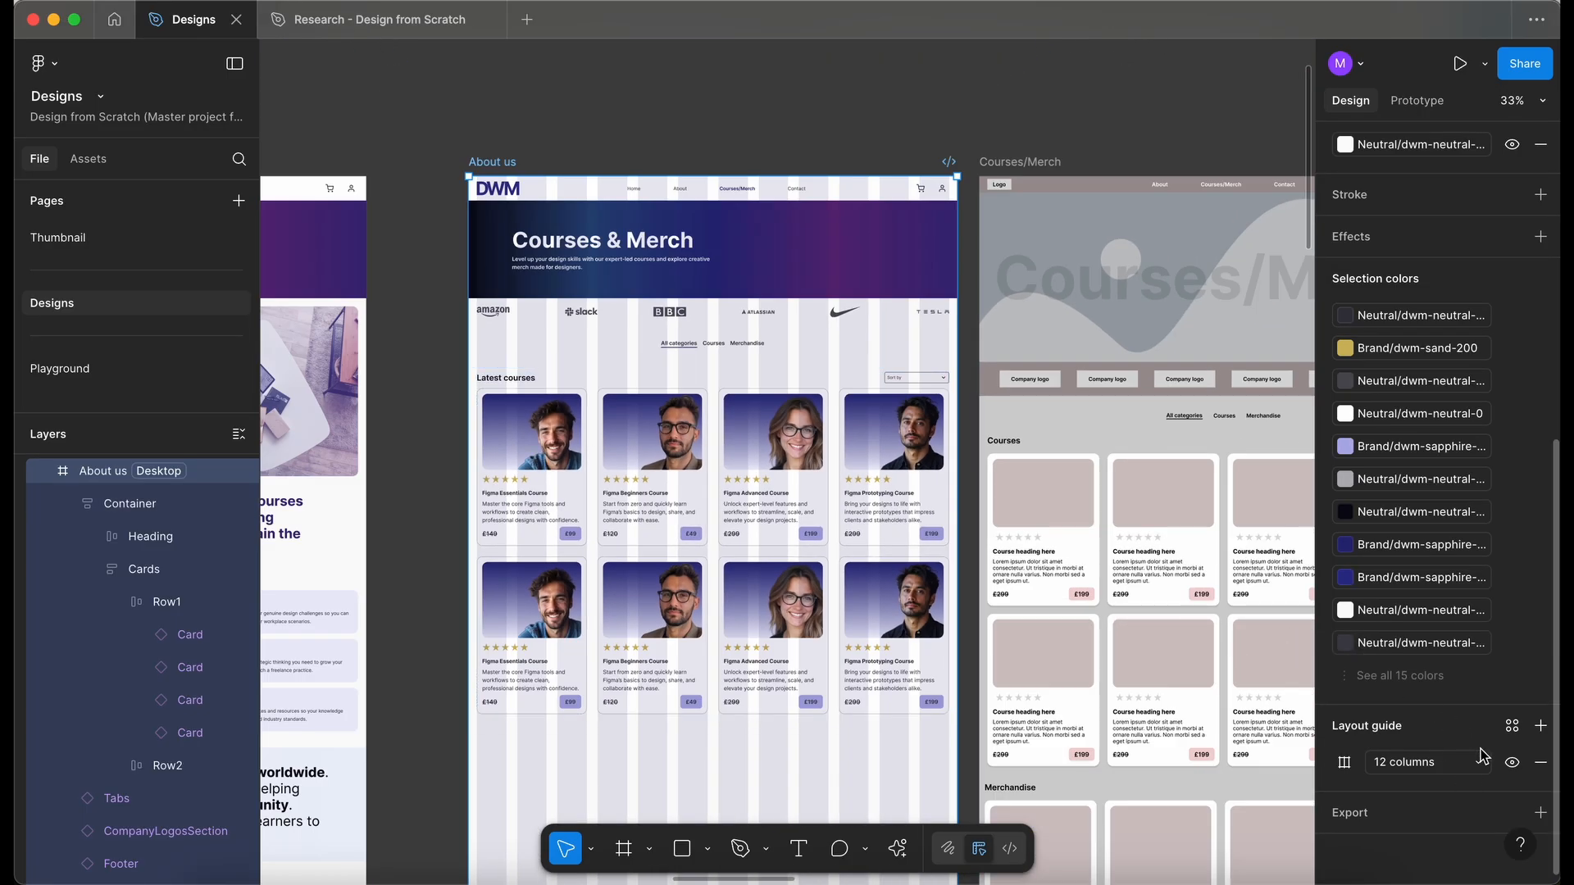
left_click(1513, 767)
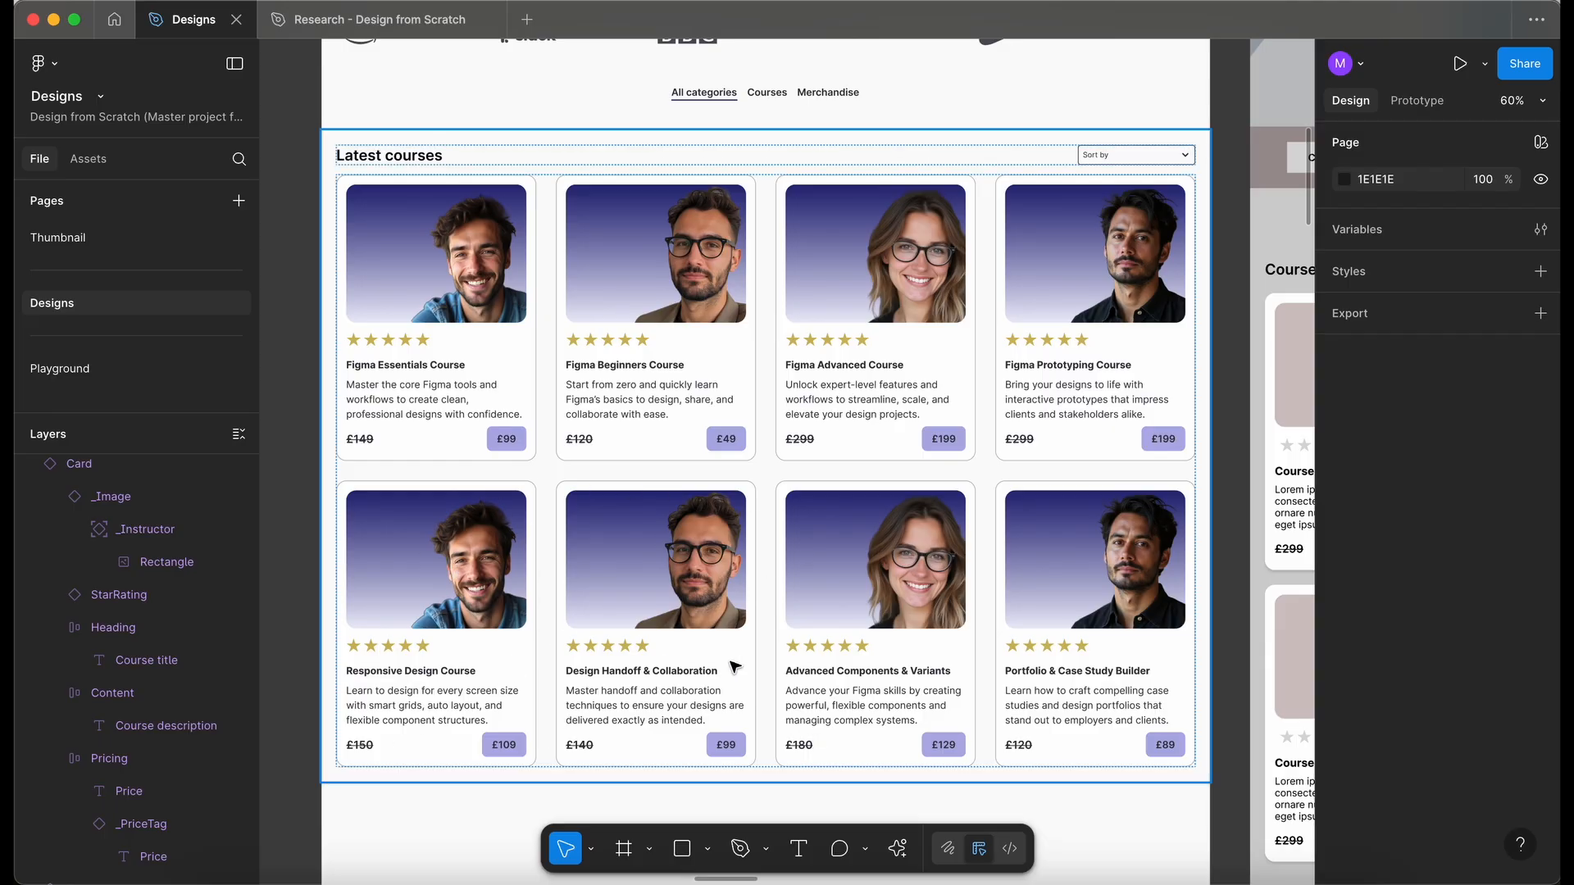
- Run the UI Faces plugin, add four portraits from its avatars to the canvas below the page, and close it
scroll(979, 662, "down", 5)
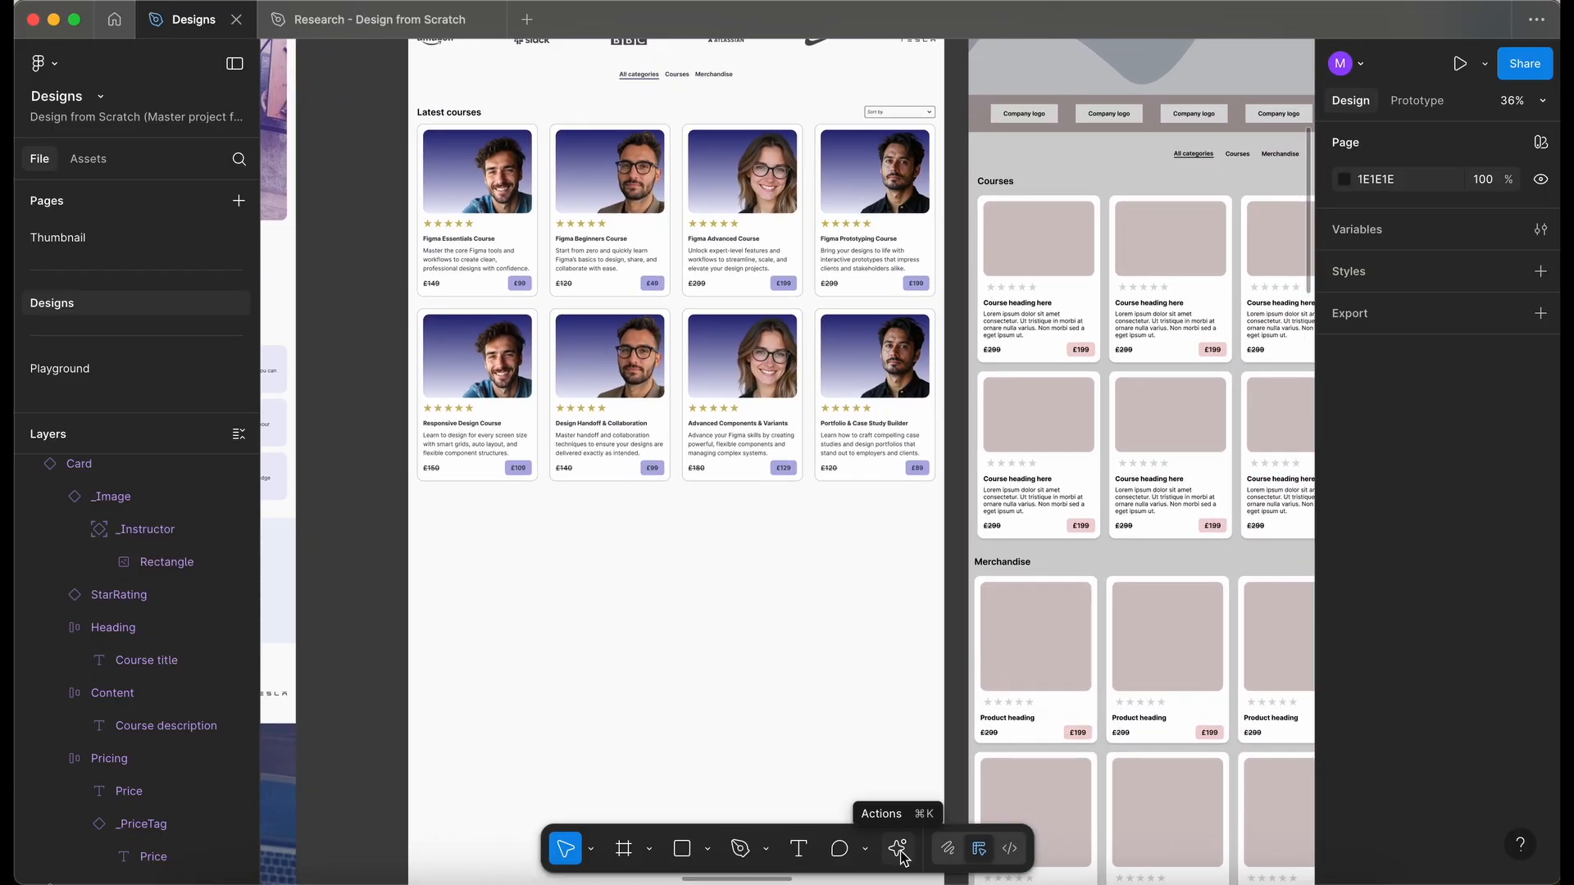
left_click(898, 849)
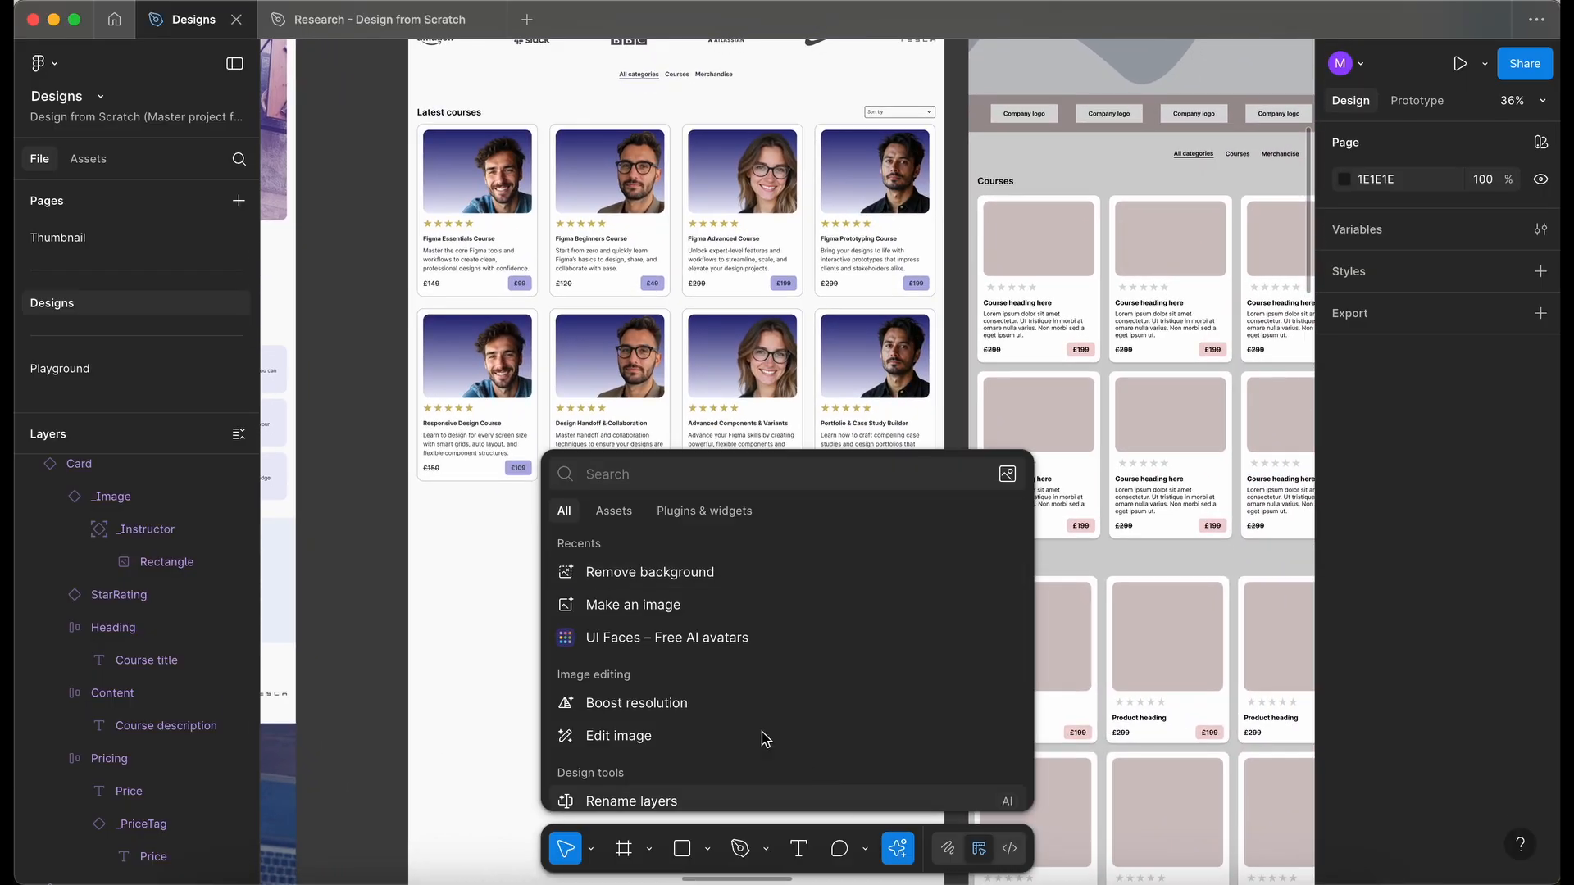
left_click(667, 637)
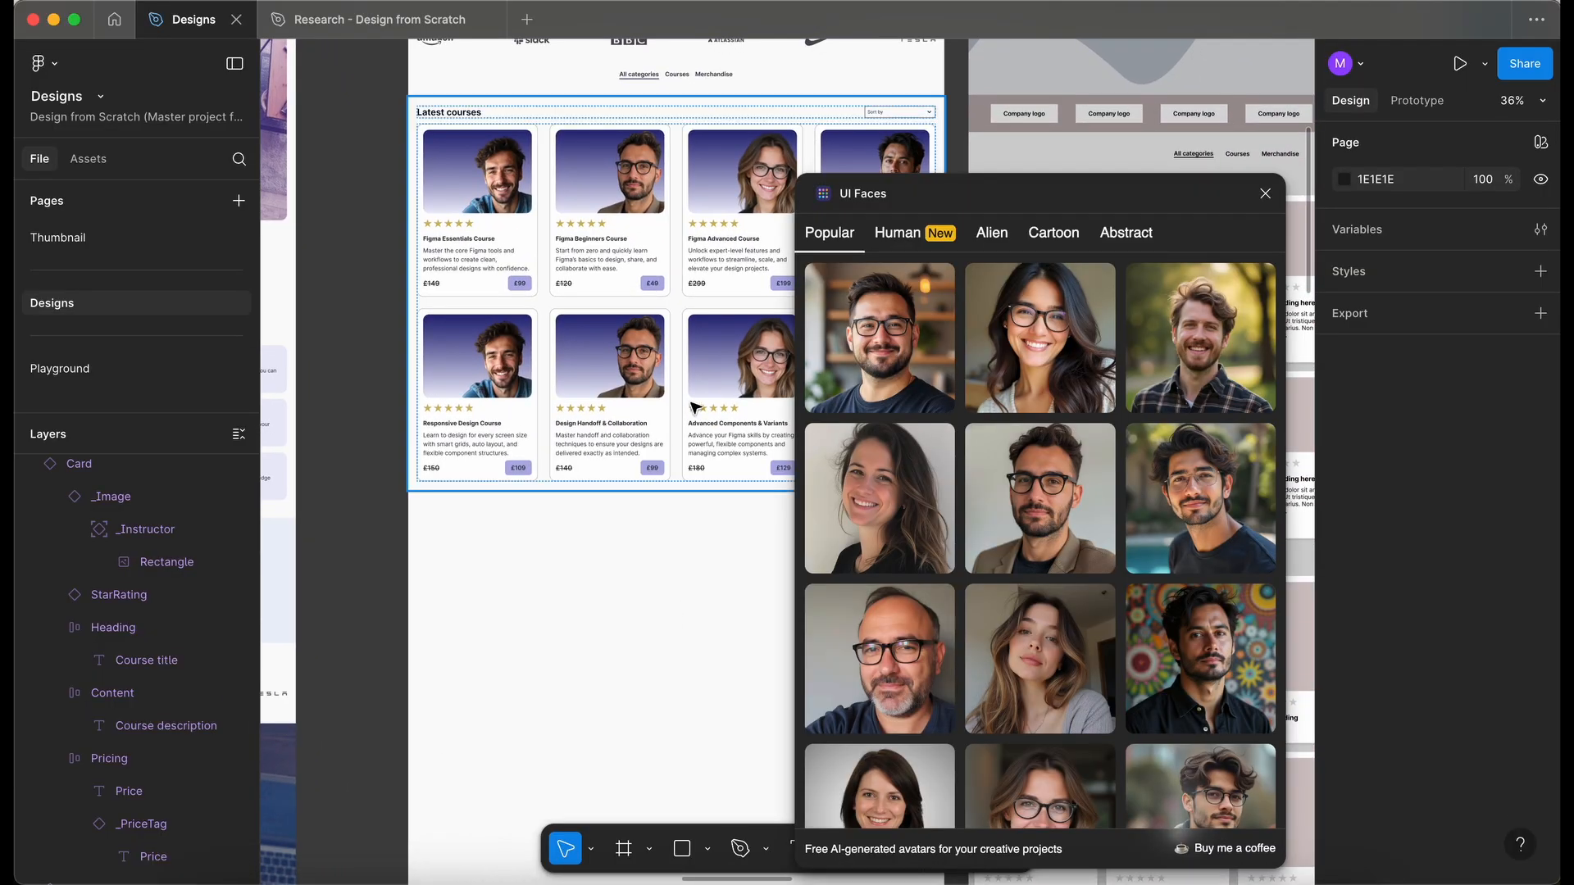
scroll(698, 590, "down", 5)
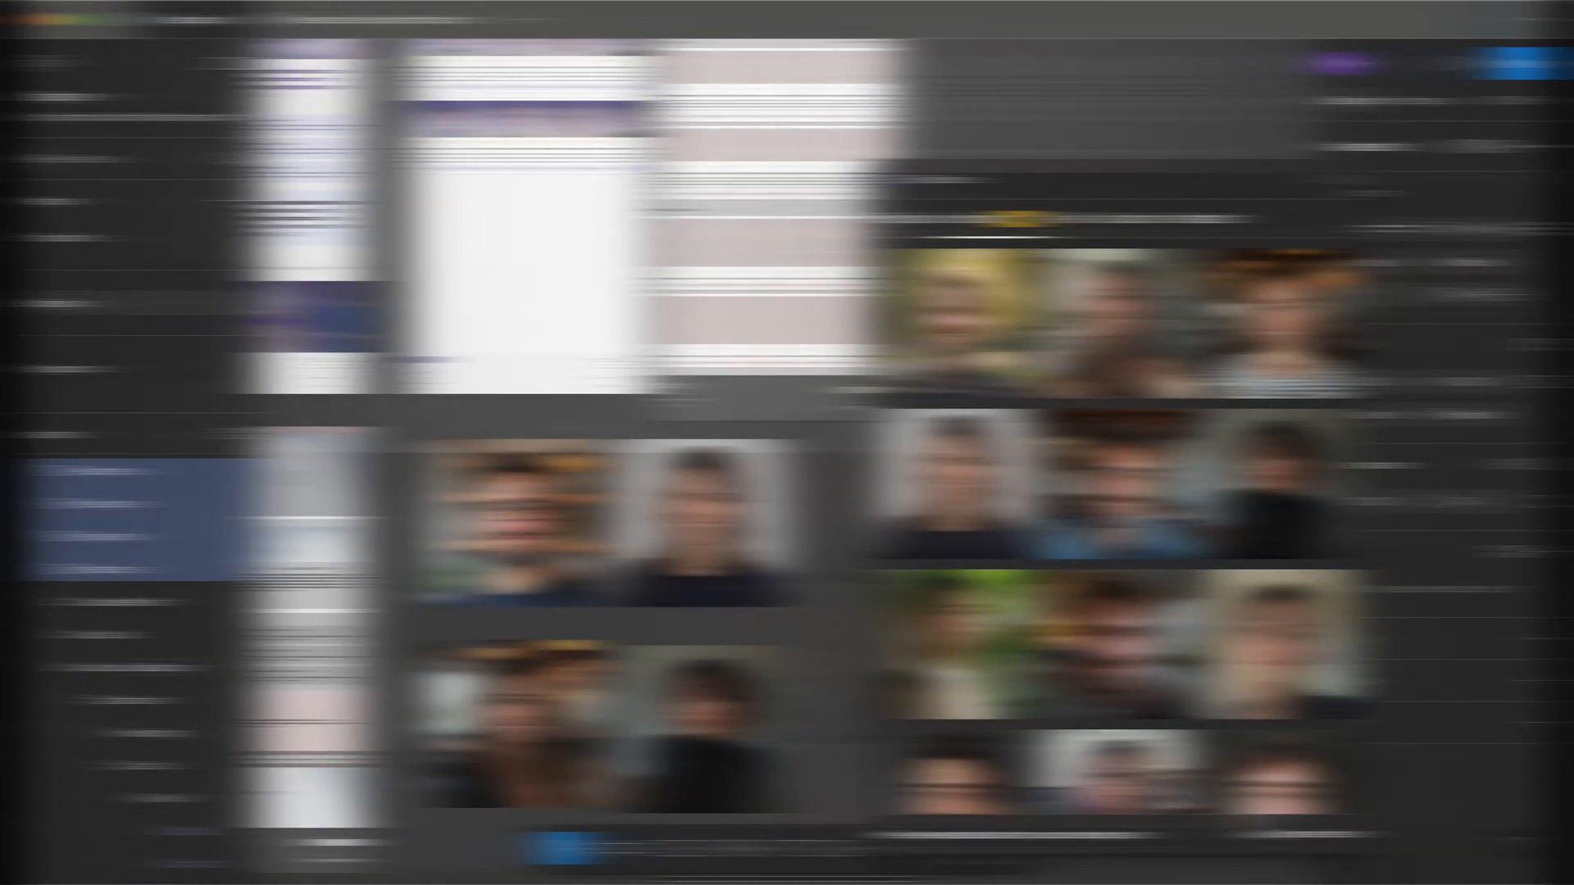
scroll(545, 489, "up", 3)
scroll(545, 489, "down", 1)
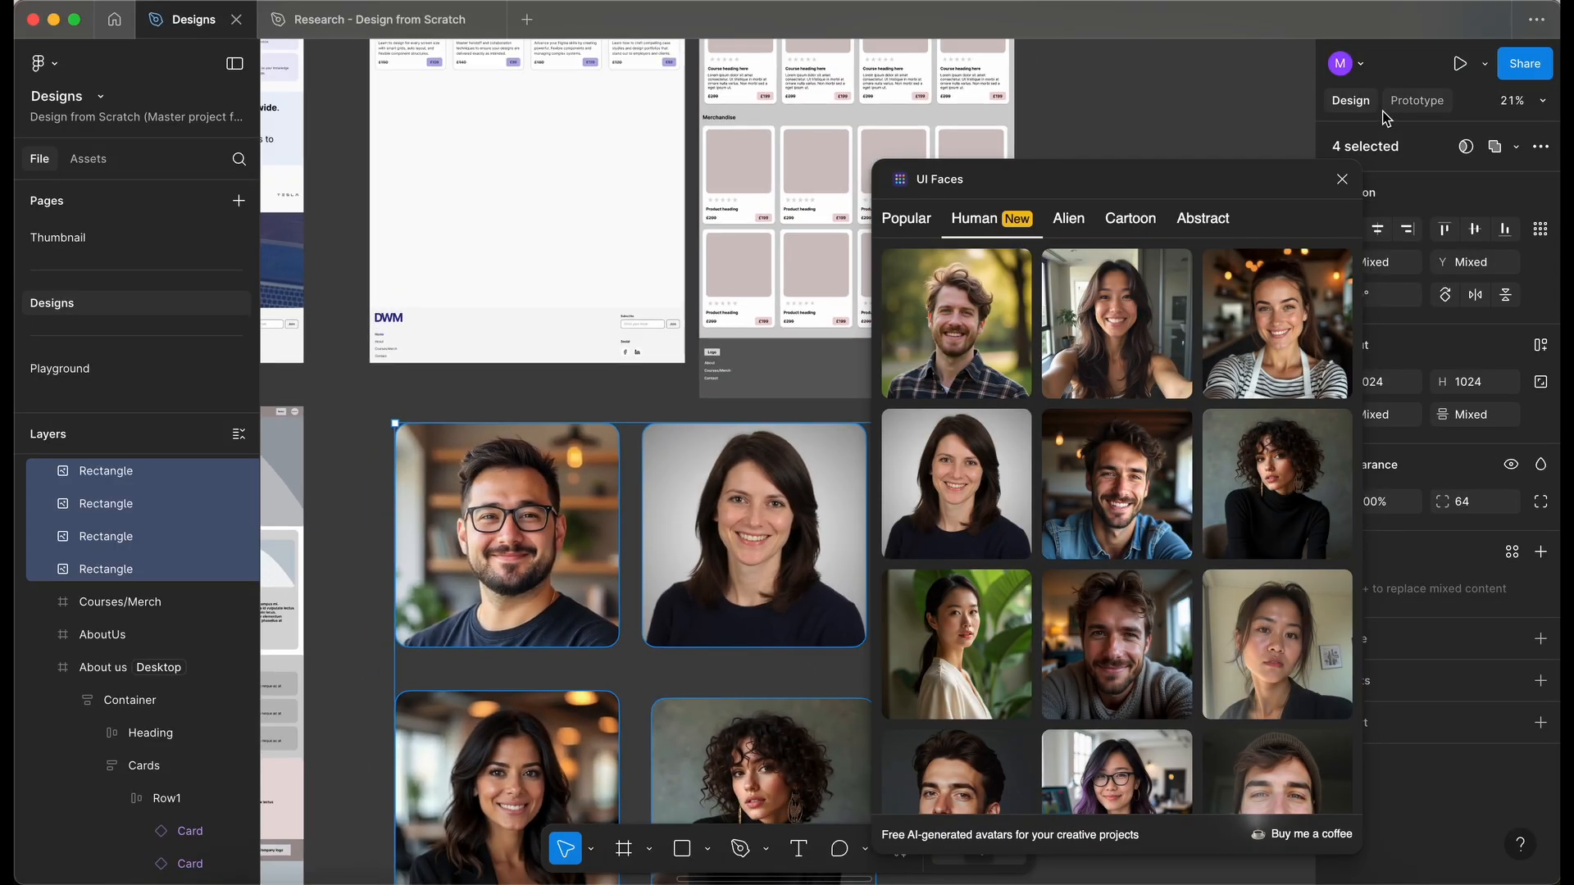
left_click(1342, 179)
- Duplicate the four portraits onto the empty canvas beside the originals
scroll(551, 529, "down", 3)
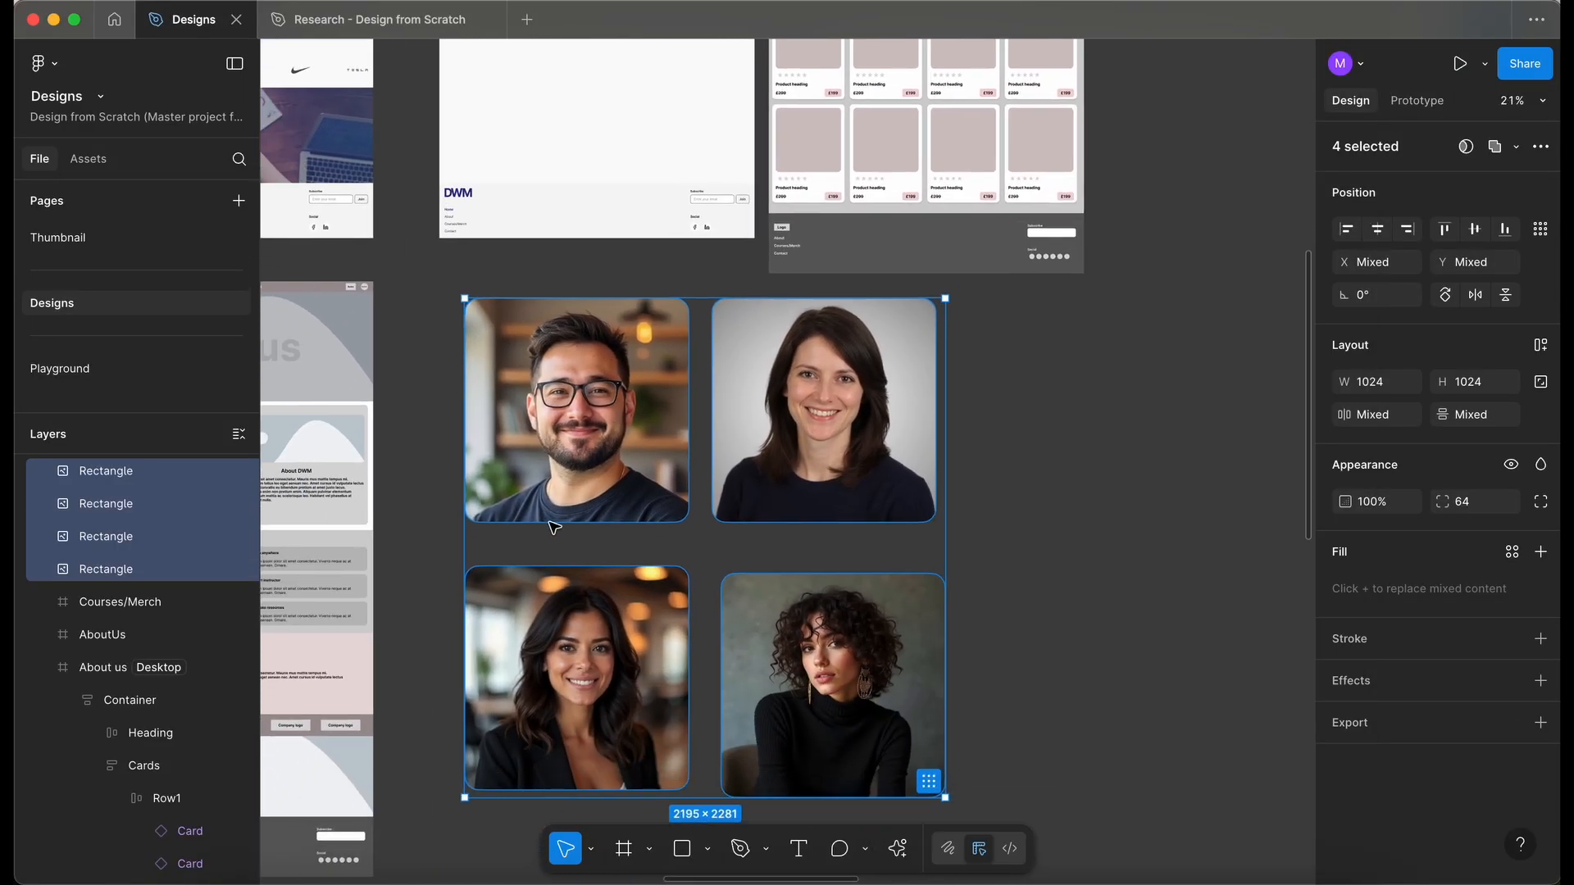
scroll(614, 490, "down", 1)
scroll(613, 490, "right", 1)
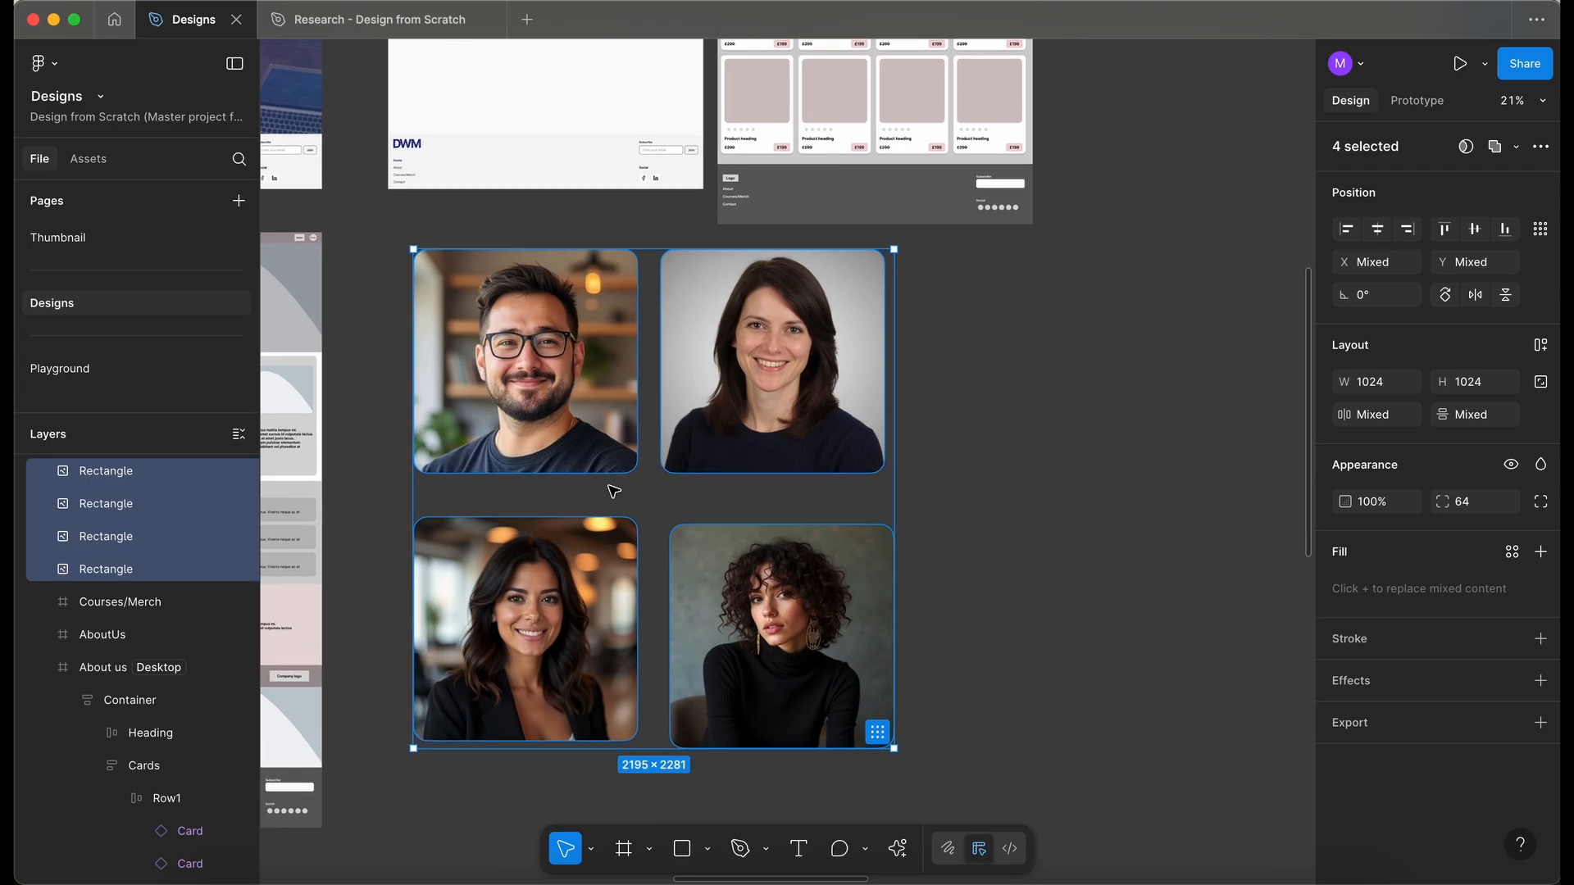
left_click_drag(581, 423, 1088, 428)
scroll(943, 829, "right", 5)
scroll(942, 829, "down", 1)
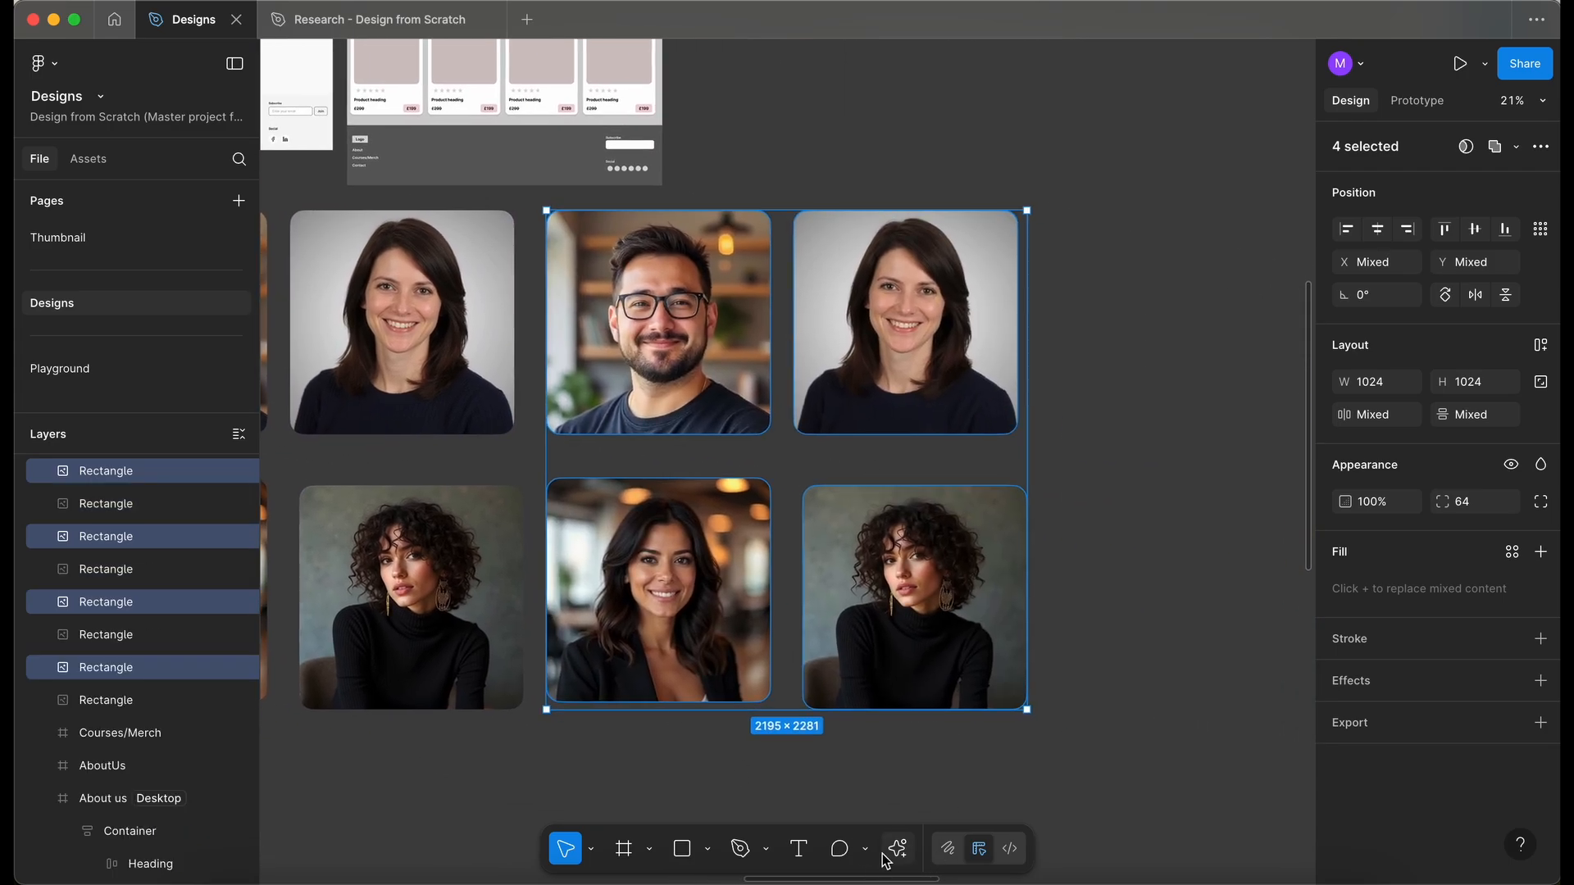
- Remove the background from the four duplicated portraits
left_click(899, 853)
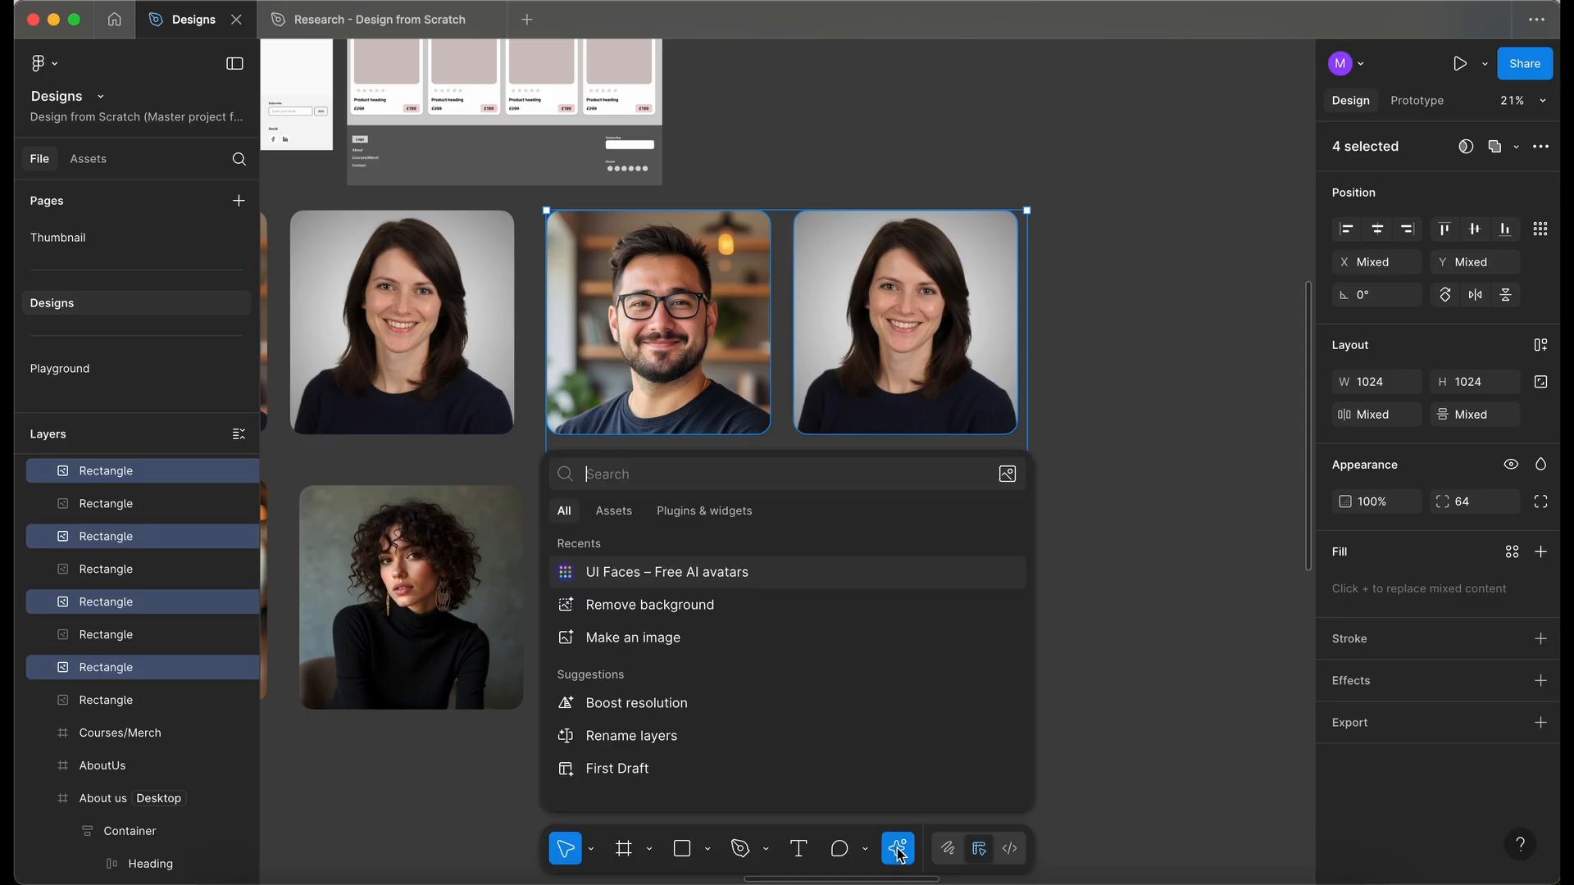
left_click(663, 609)
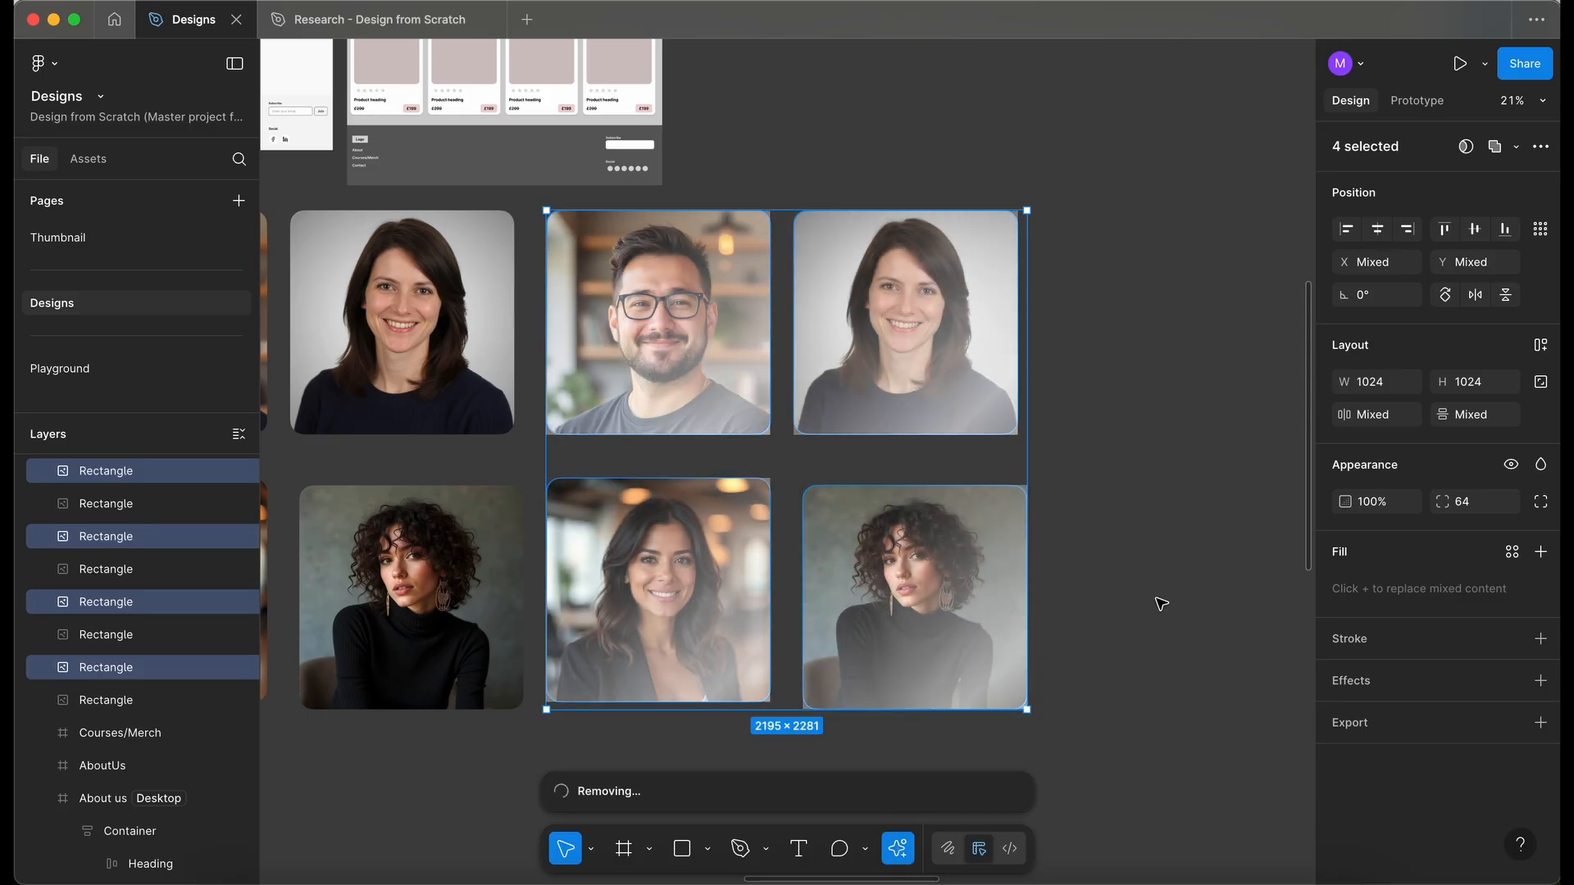
left_click(1101, 545)
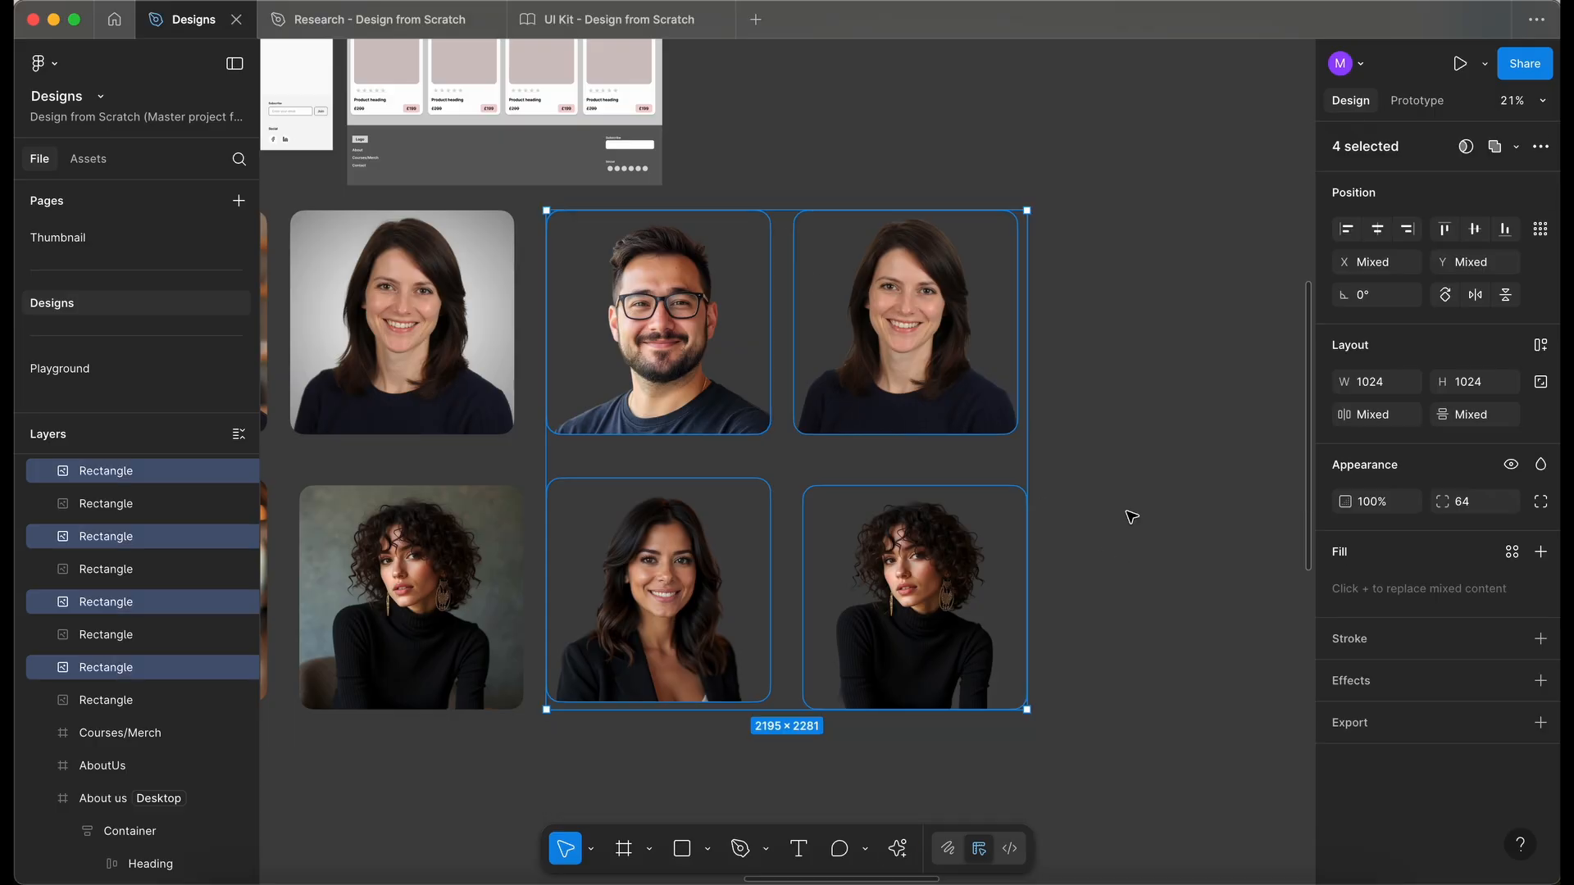
- Switch to the UI Kit file and paste the four cut-out portraits near the Instructor images on the Card page
left_click(692, 19)
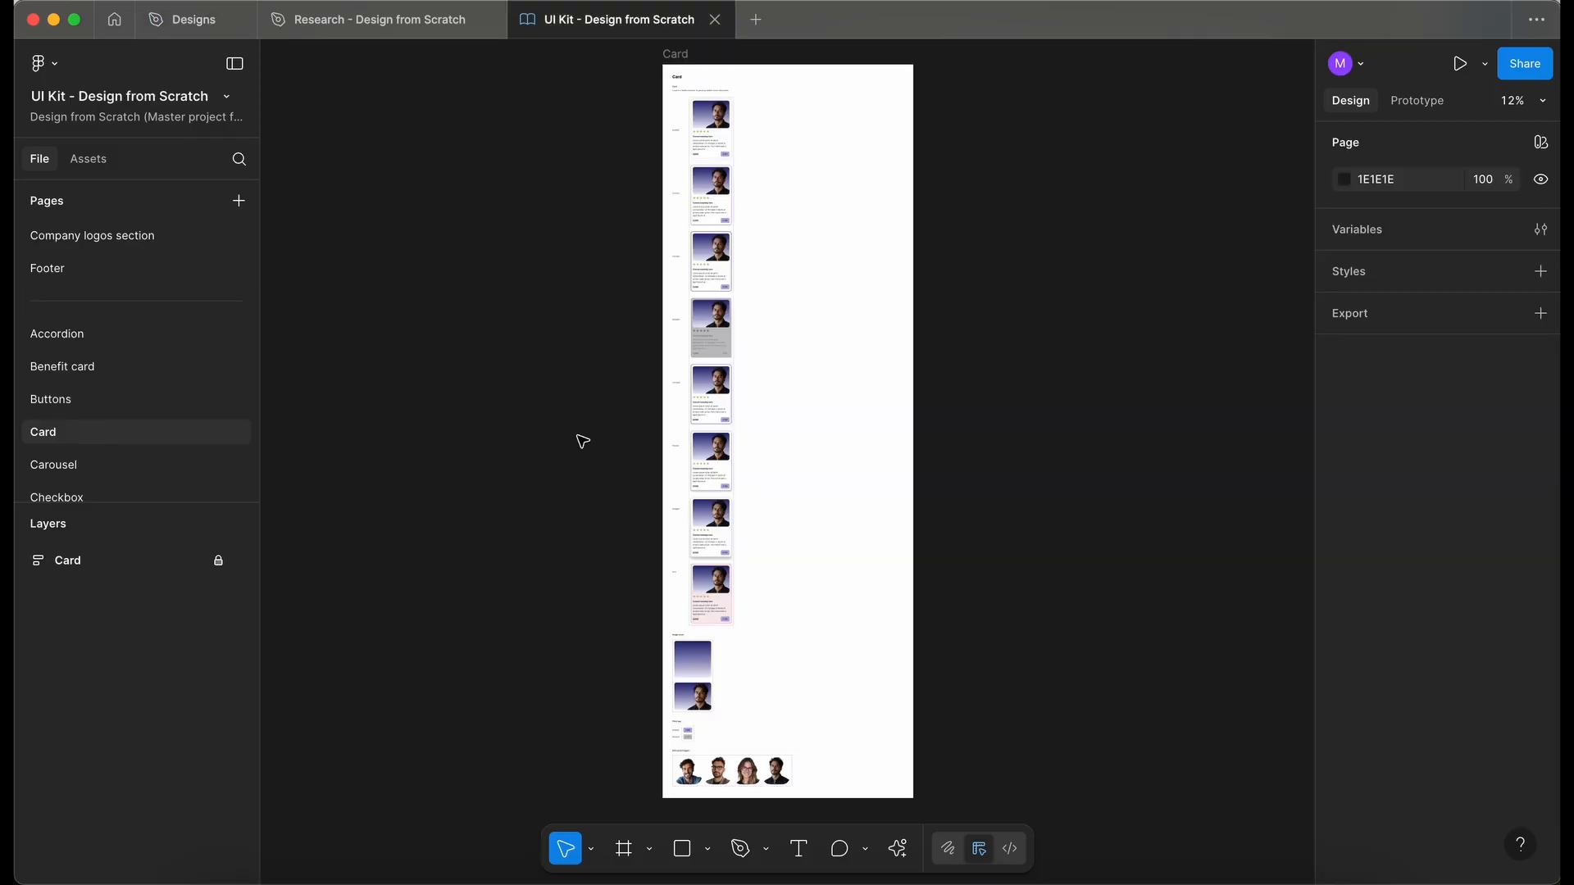
scroll(580, 440, "down", 3)
scroll(582, 442, "down", 5)
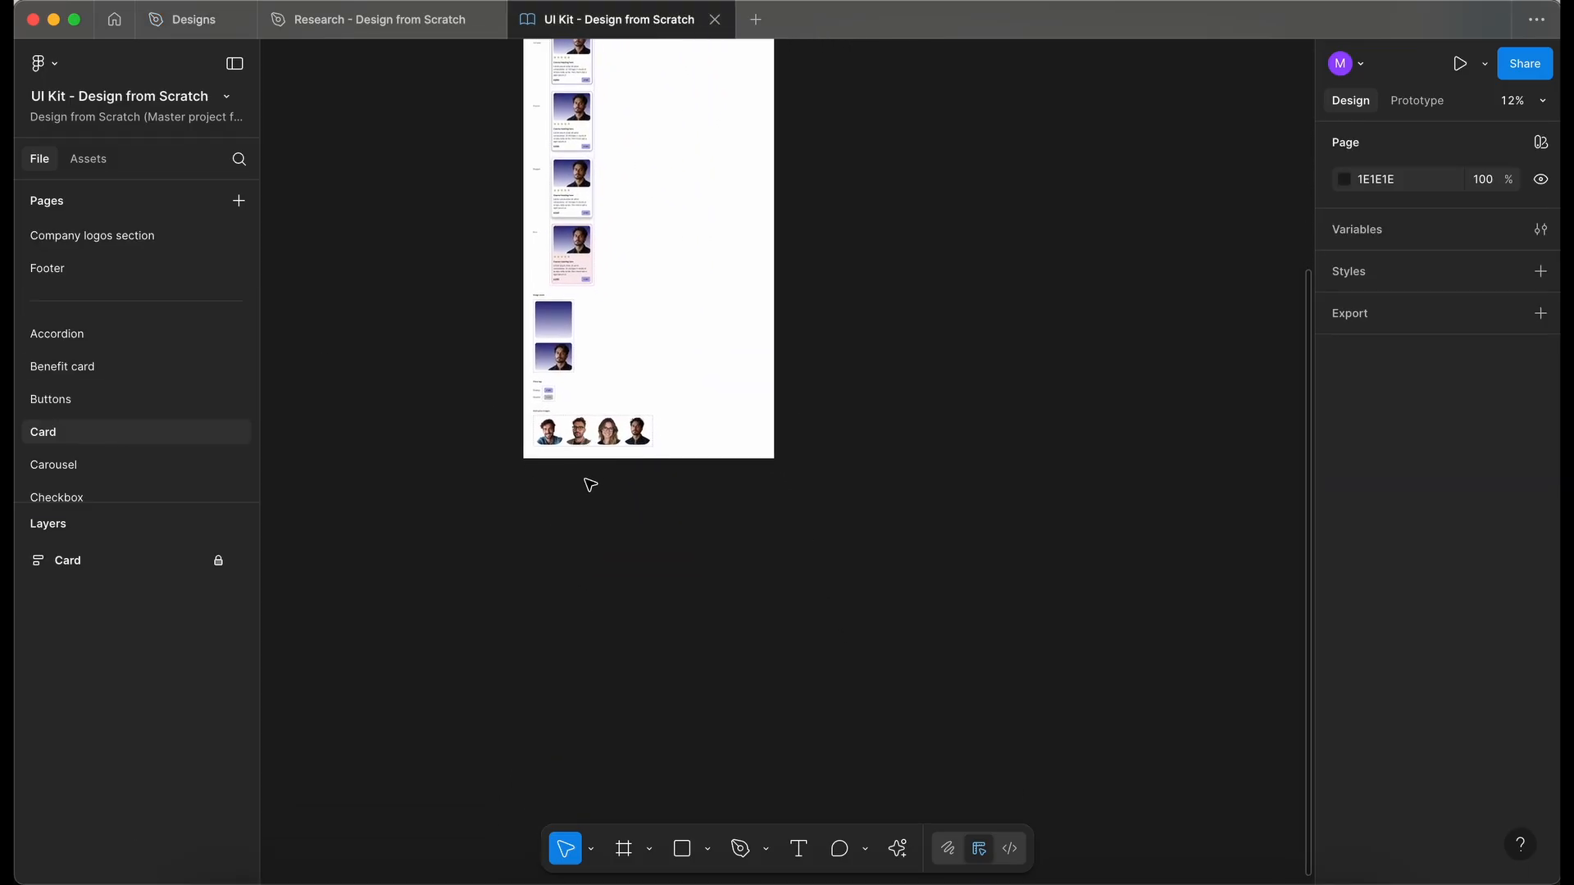
scroll(590, 485, "up", 10)
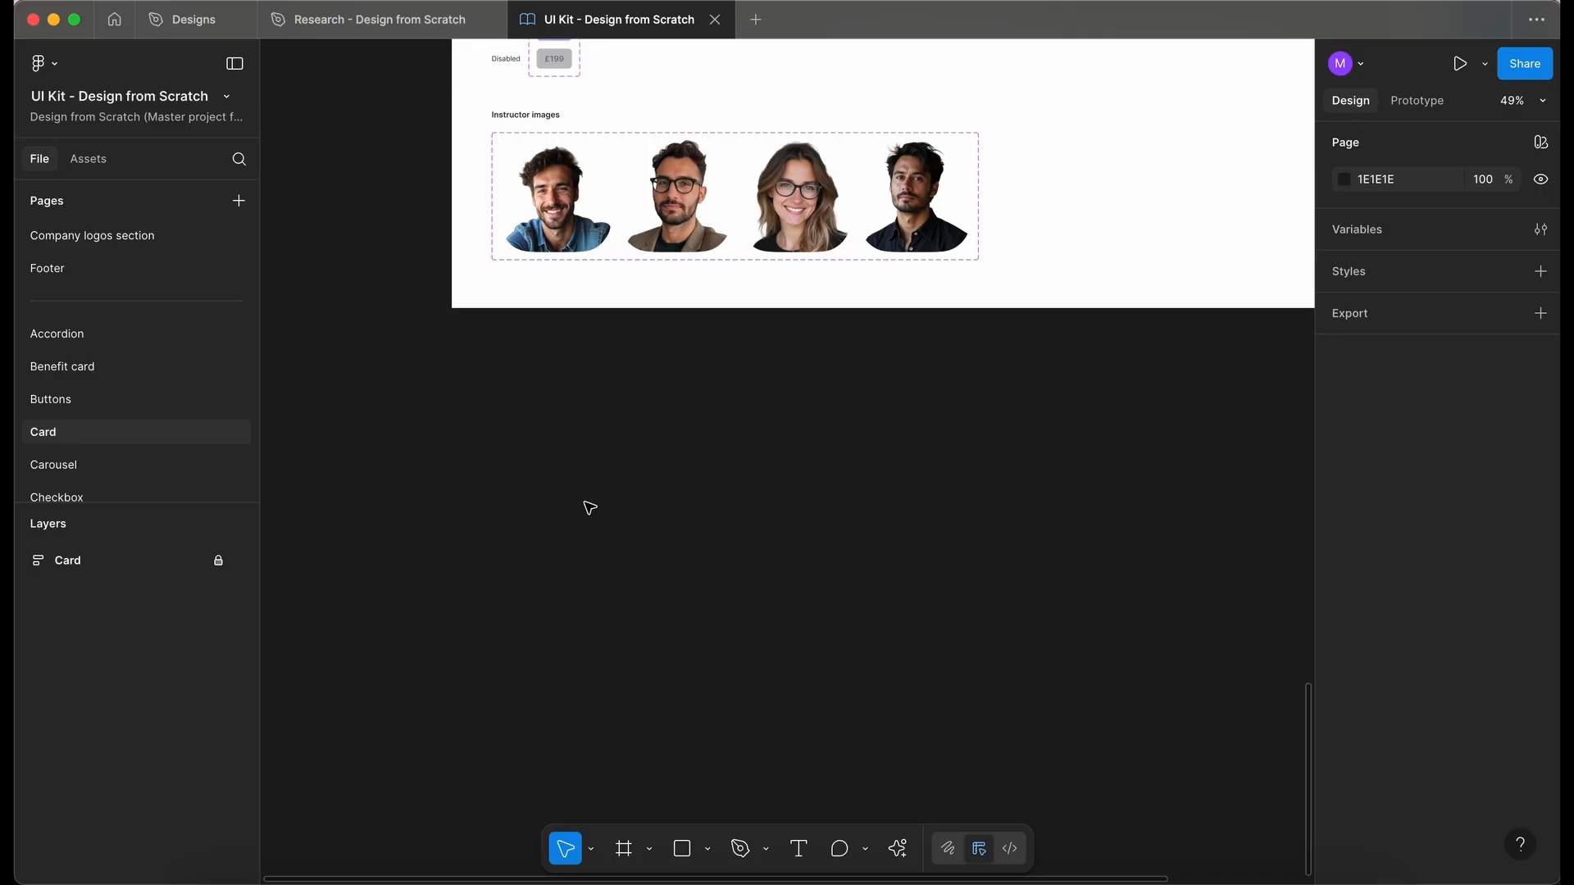
scroll(563, 573, "down", 3)
scroll(558, 539, "up", 2)
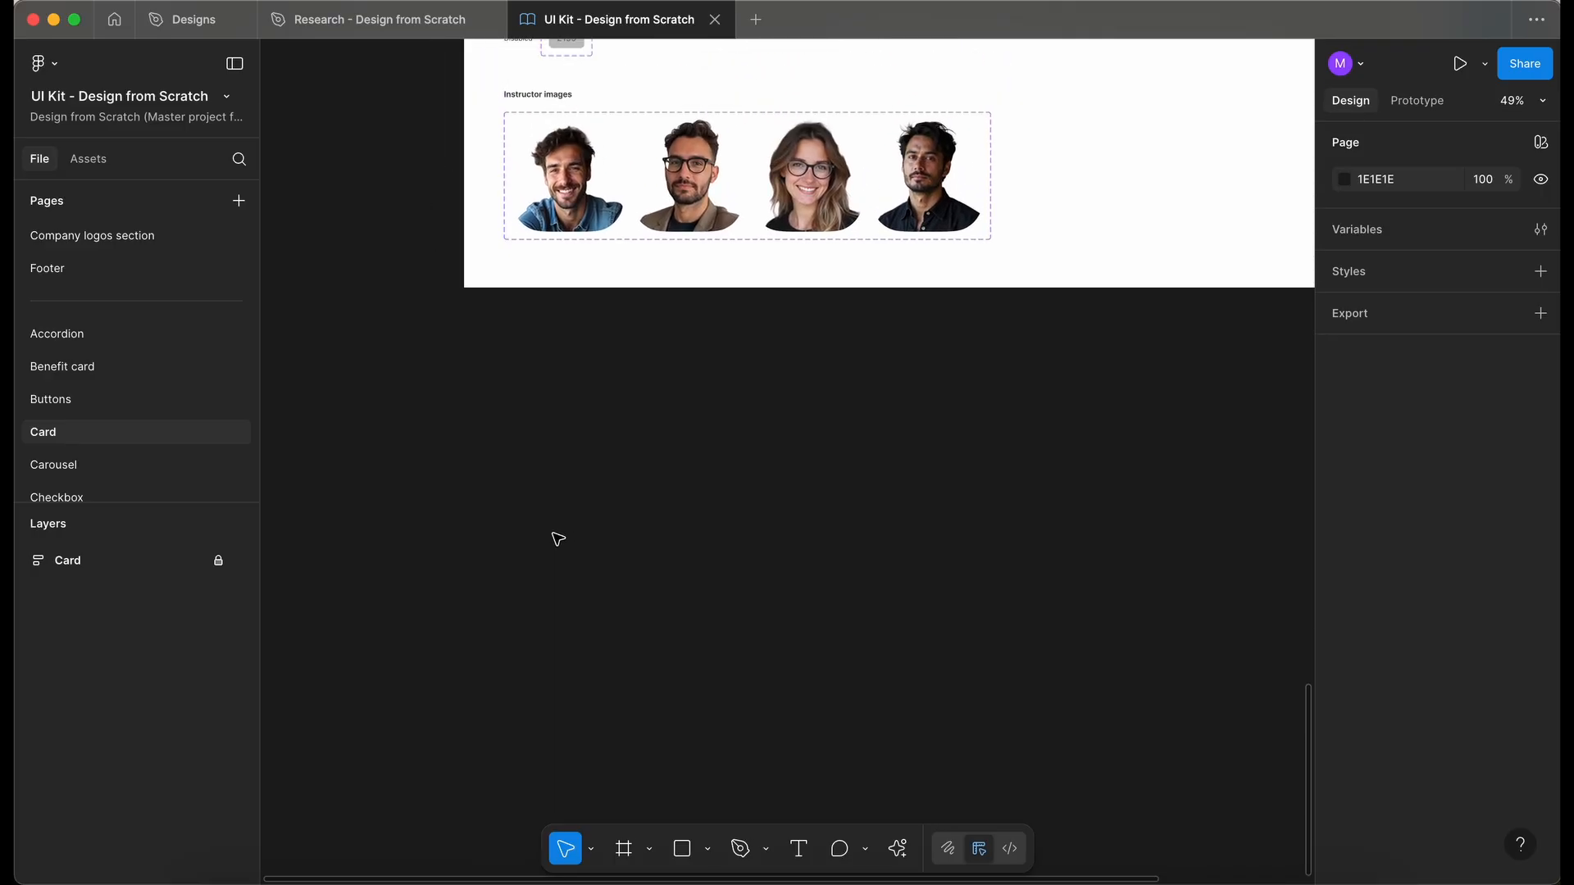
key("super+v")
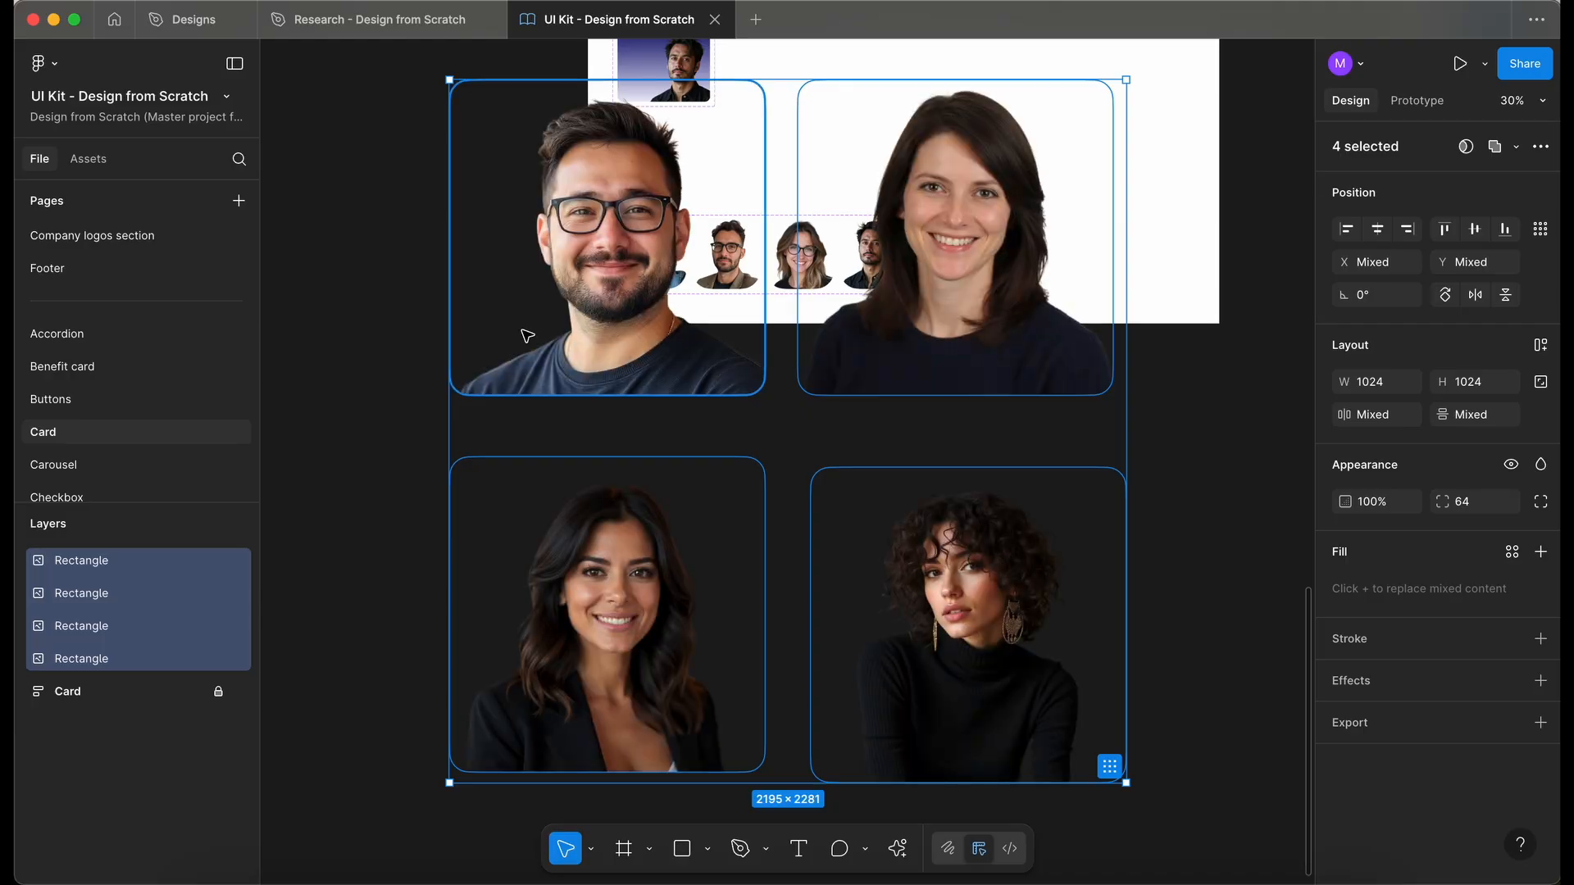
- Move the pasted portraits below the Card frame, clear of the Instructor images, and select the man with glasses
left_click(797, 489)
left_click(567, 541)
left_click(832, 536)
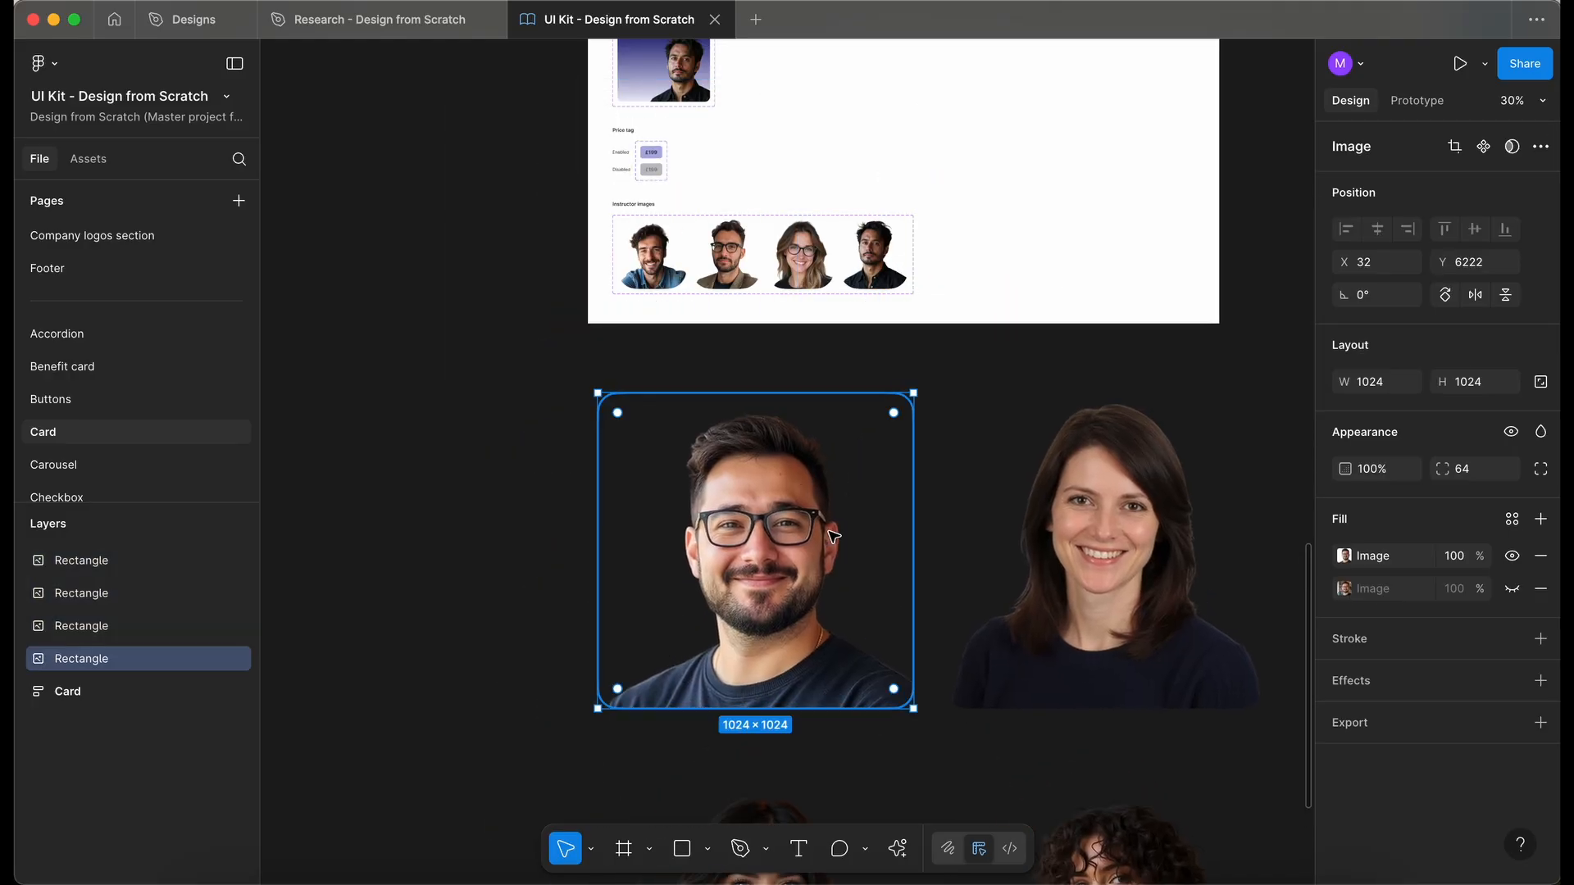
- Add a variant after 004 in the Instructor images component set and set its instructor number to 005
left_click(869, 265)
scroll(868, 265, "up", 5)
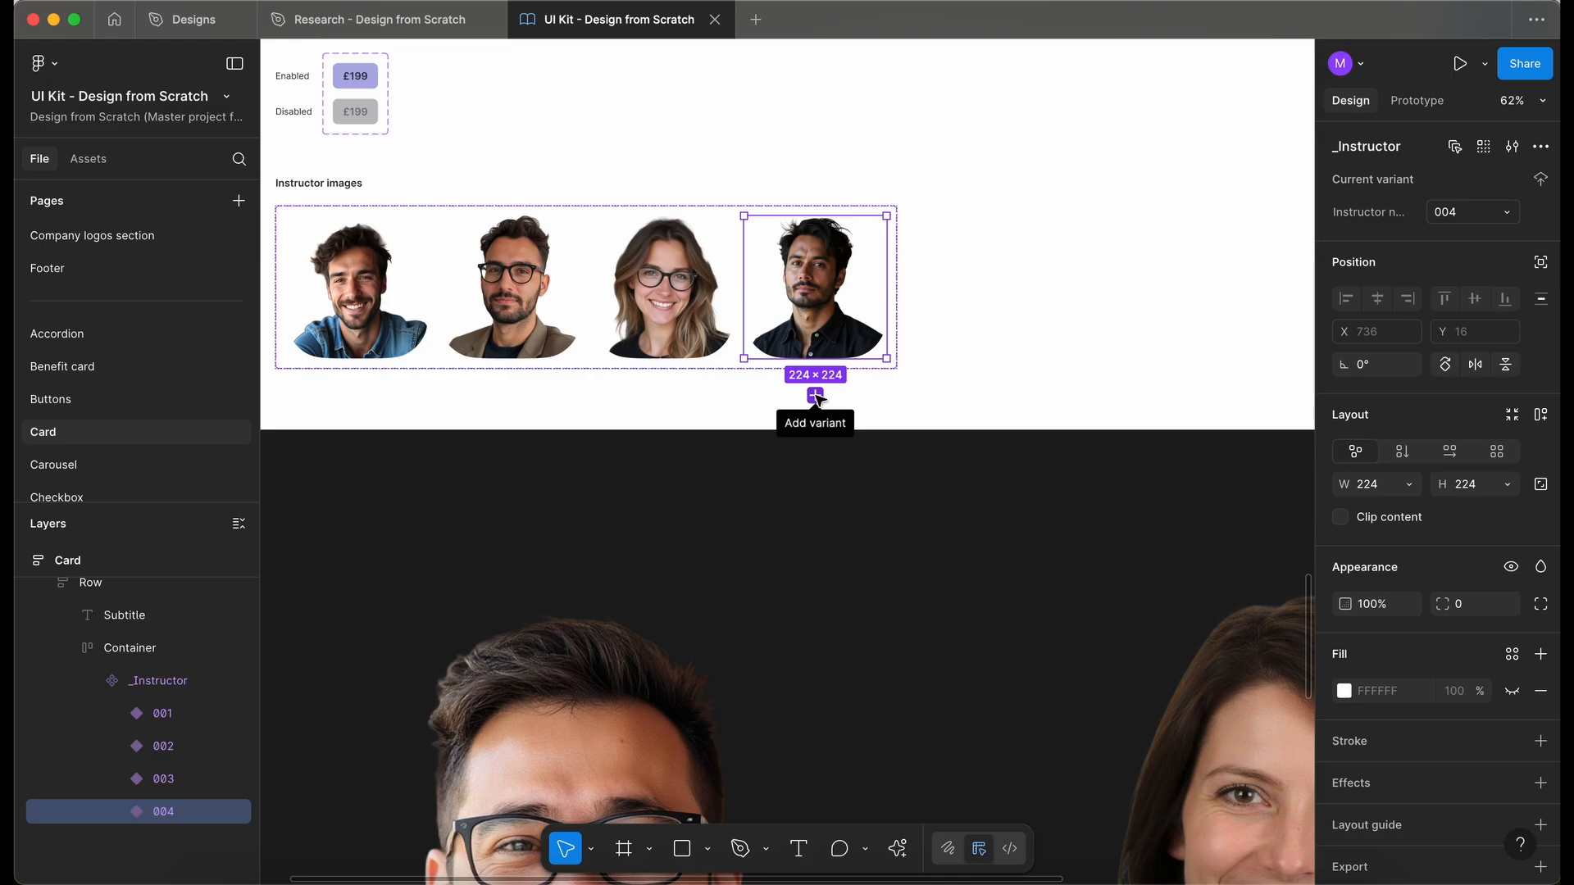
left_click(815, 396)
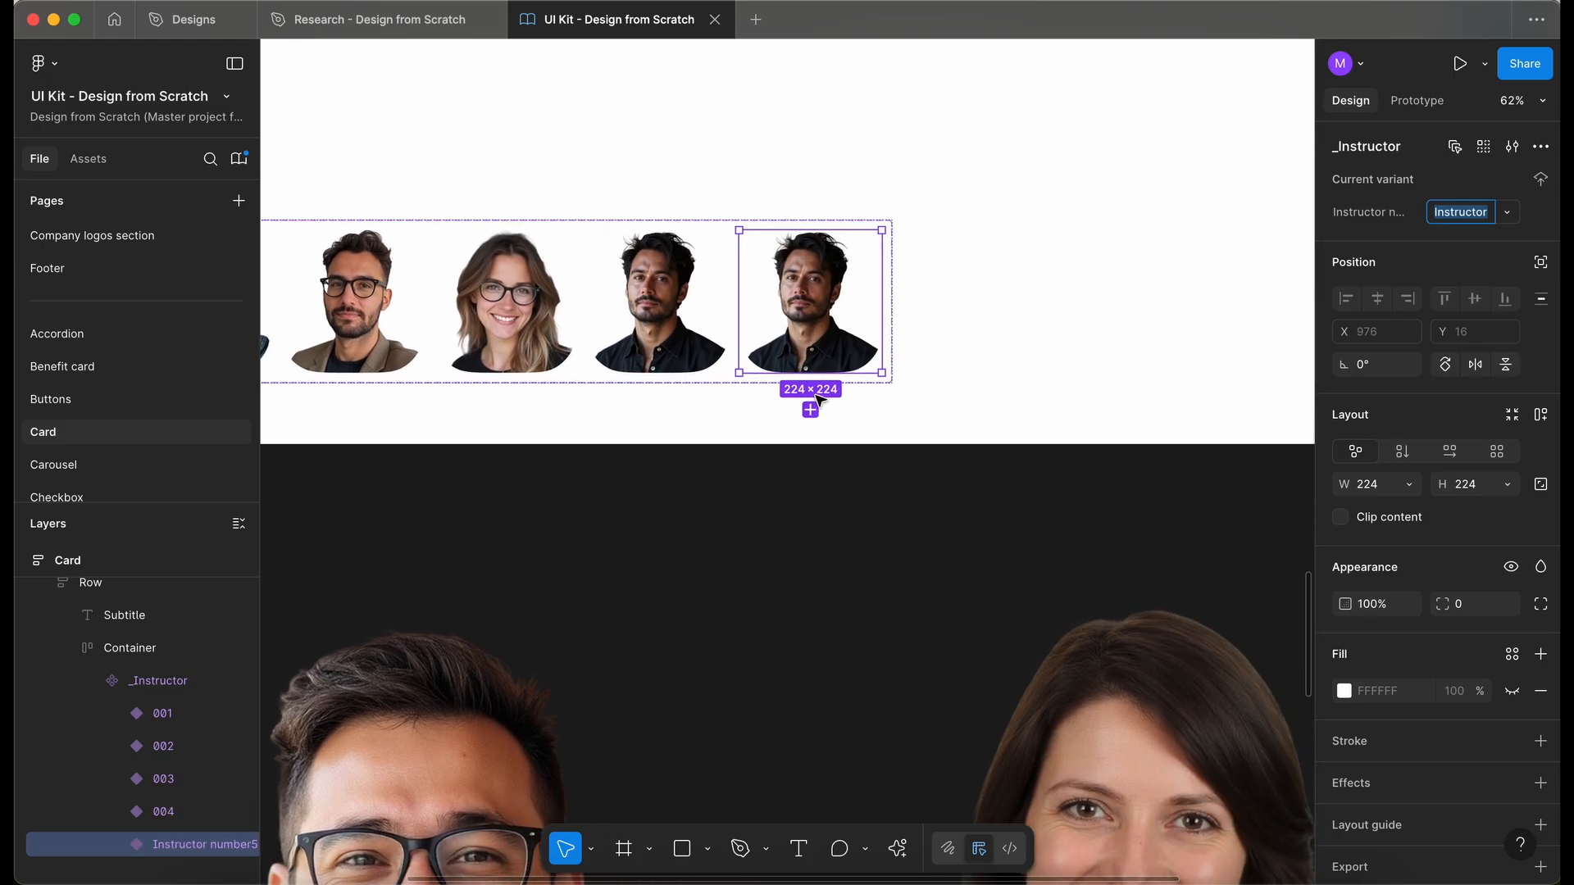
key("Right")
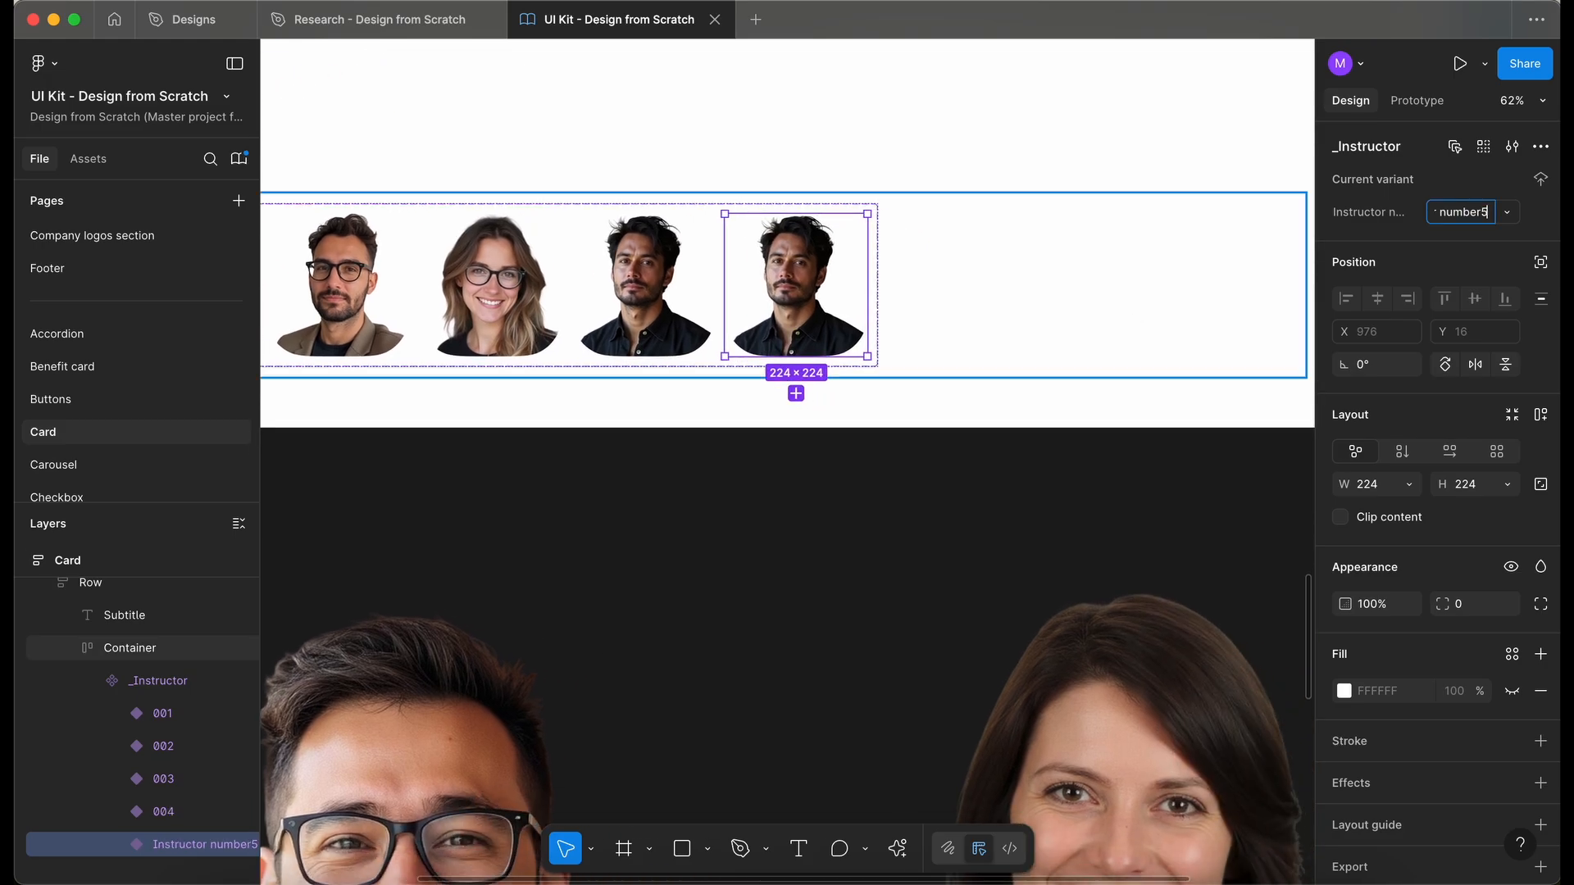
key("BackSpace")
type("00")
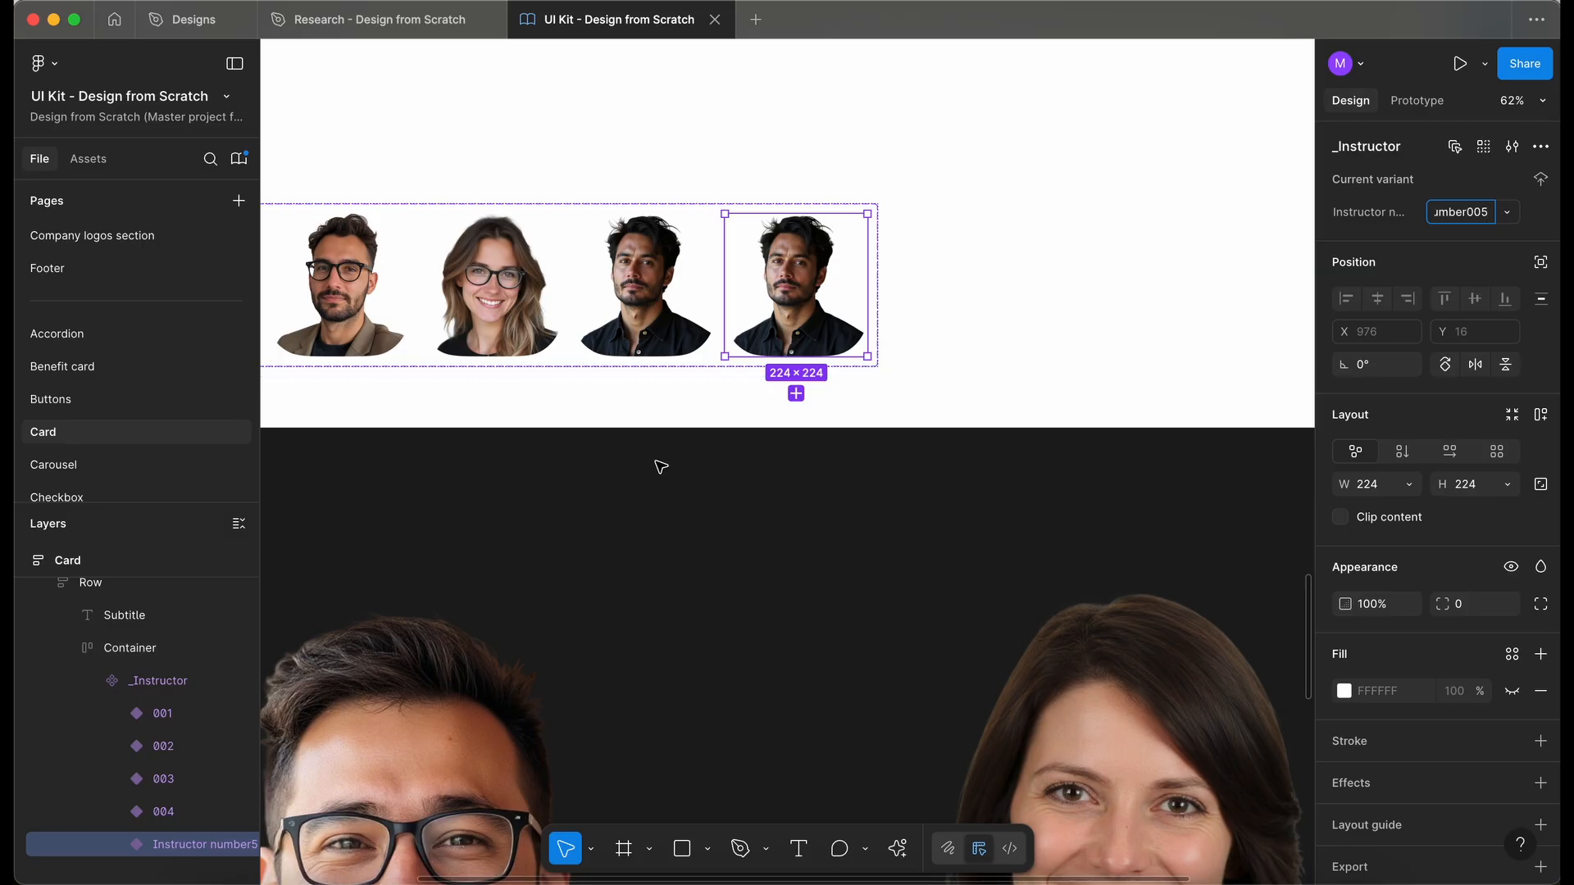
left_click(648, 316)
left_click(770, 285)
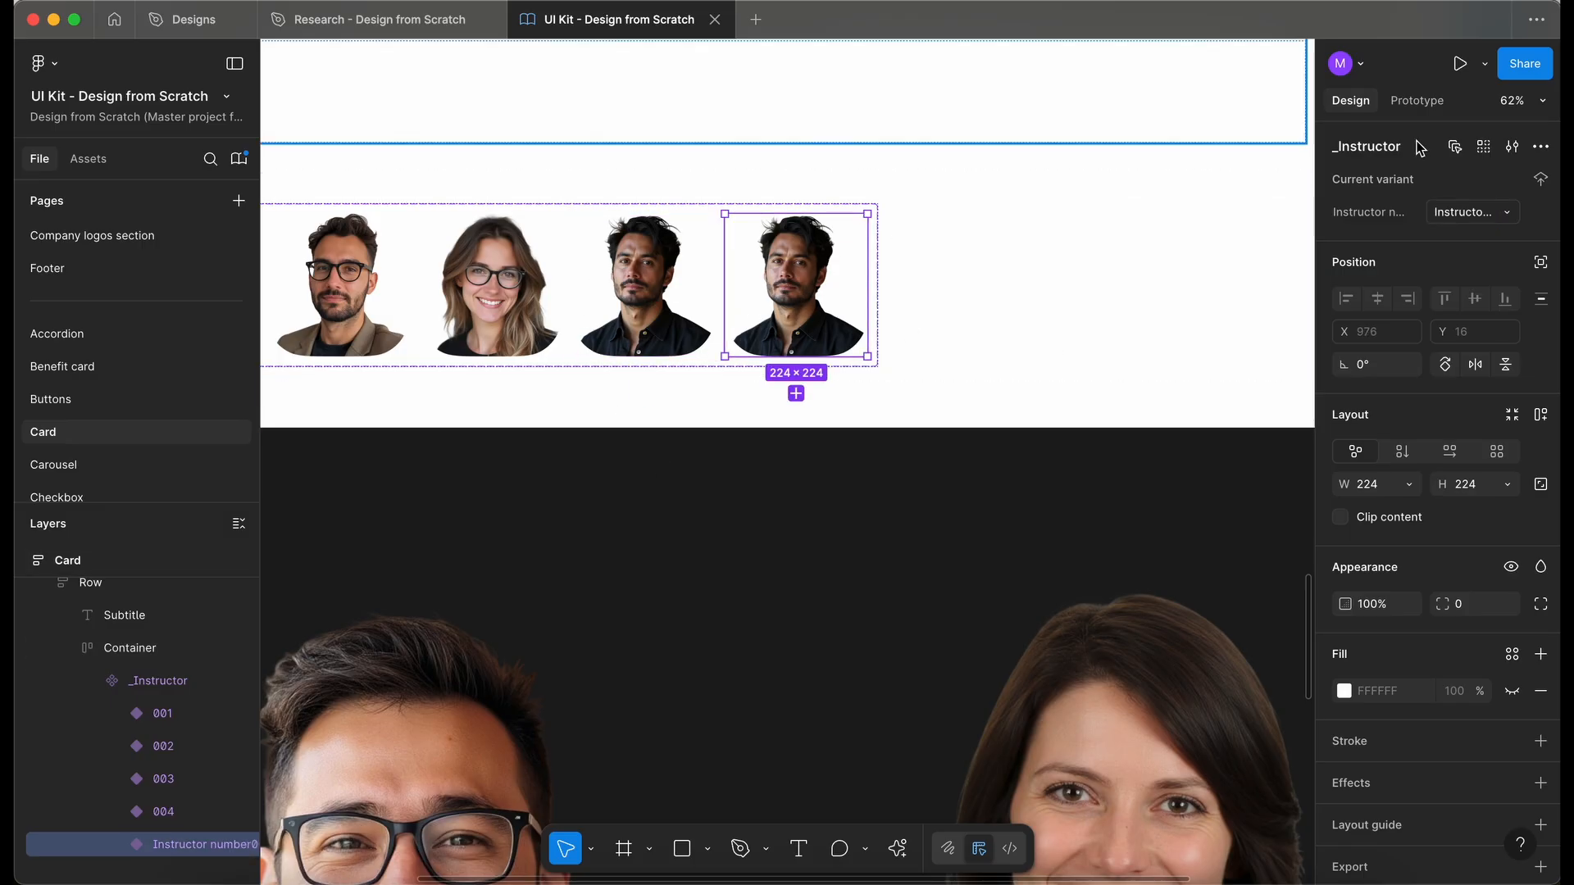
left_click(1457, 211)
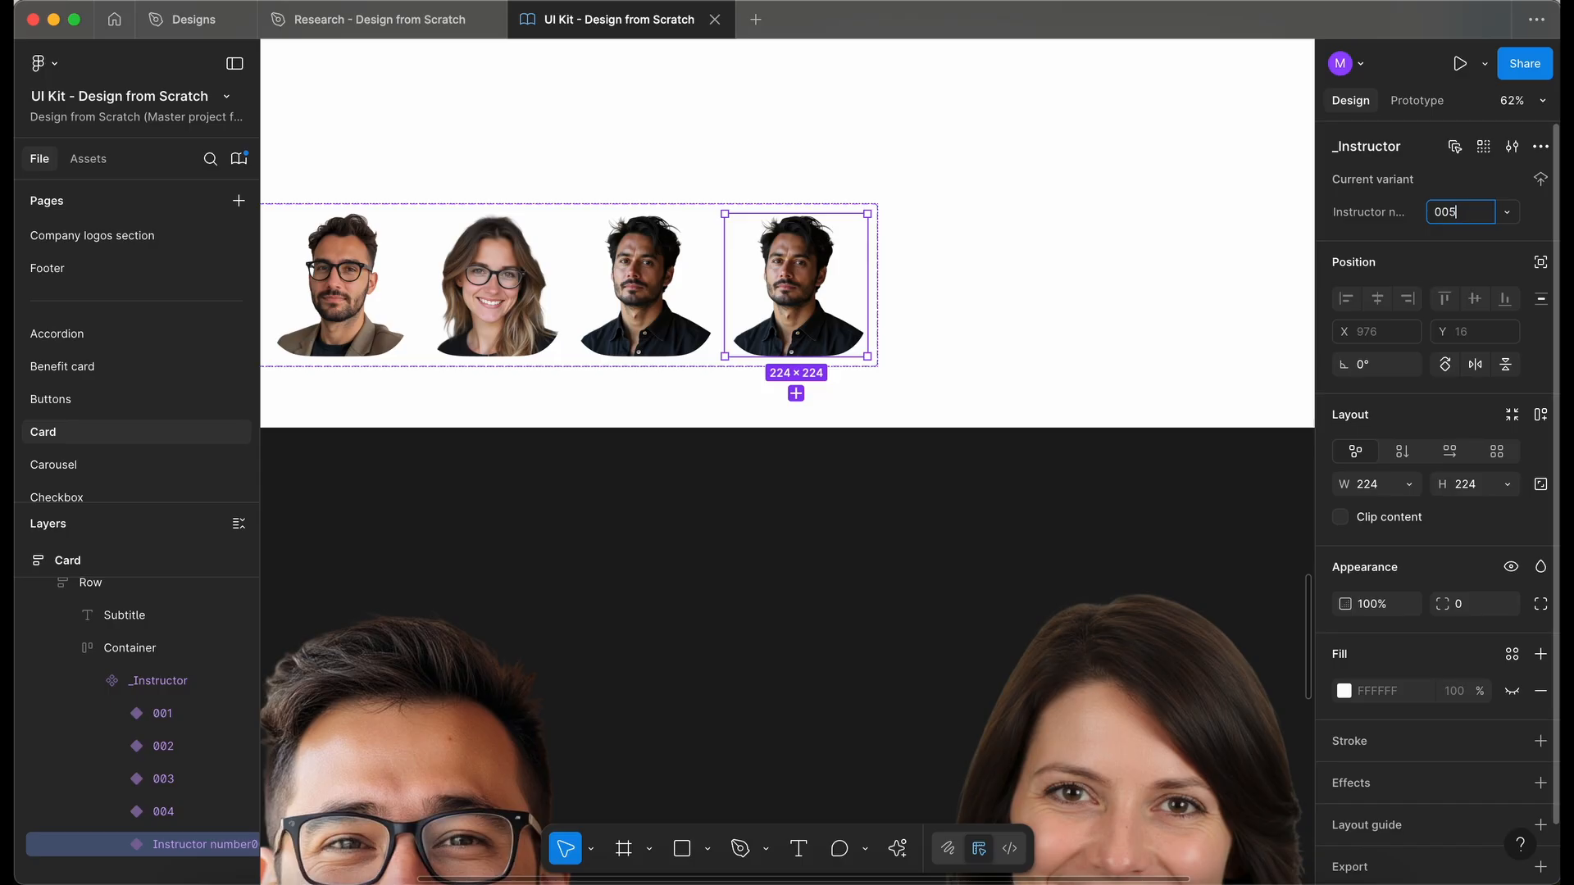
key("Return")
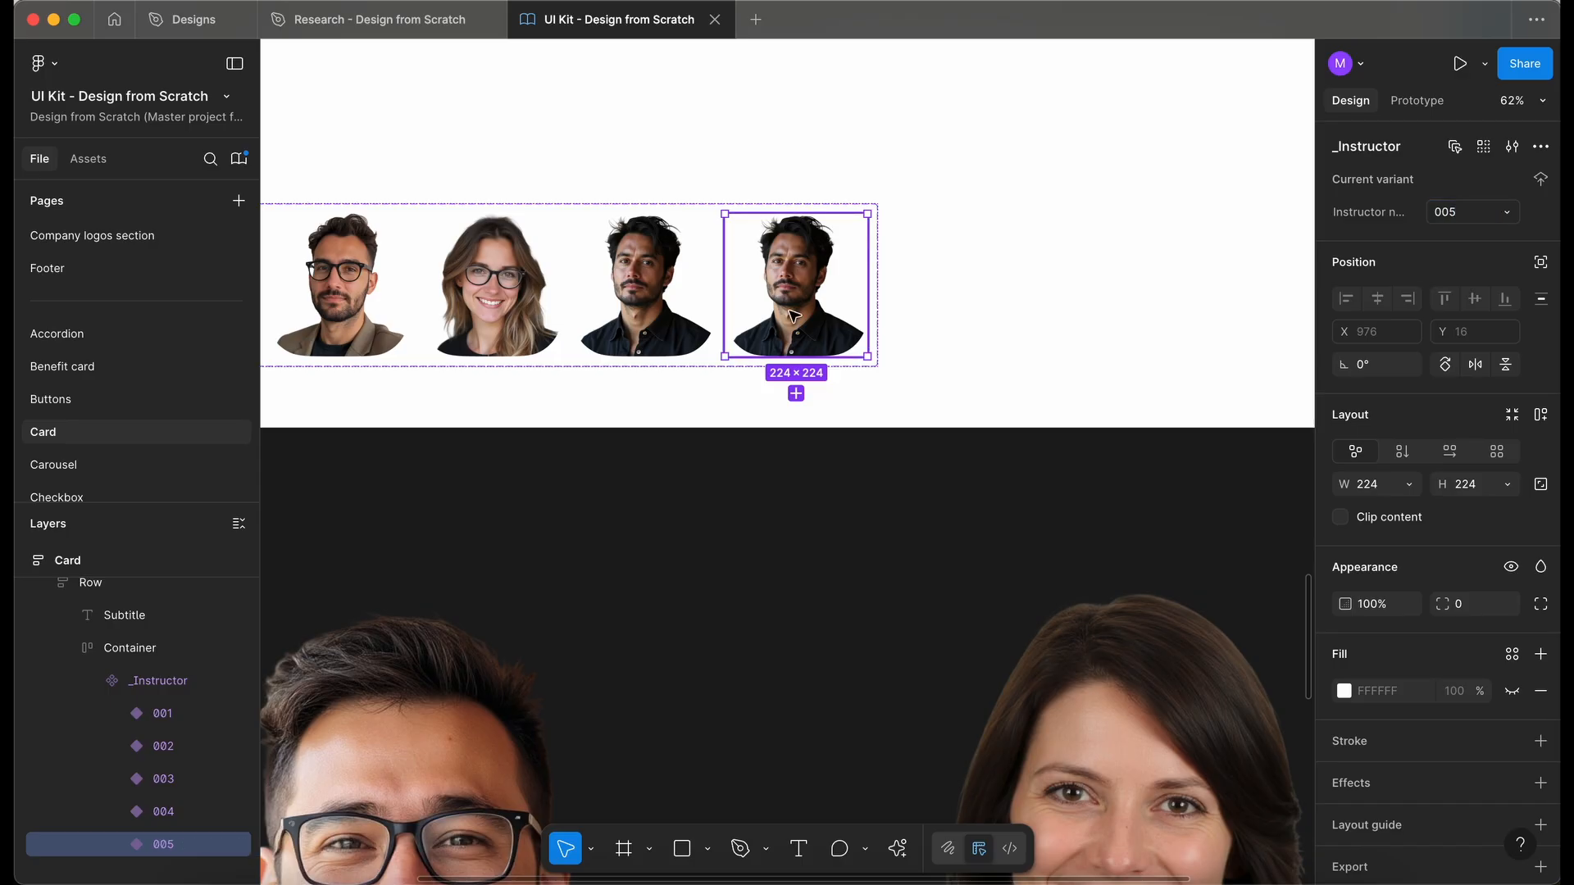
- Paste the cut-out portrait of the man with glasses into variant 005 and resize it to fill the 224 × 224 variant
key("super+v")
scroll(793, 315, "up", 3)
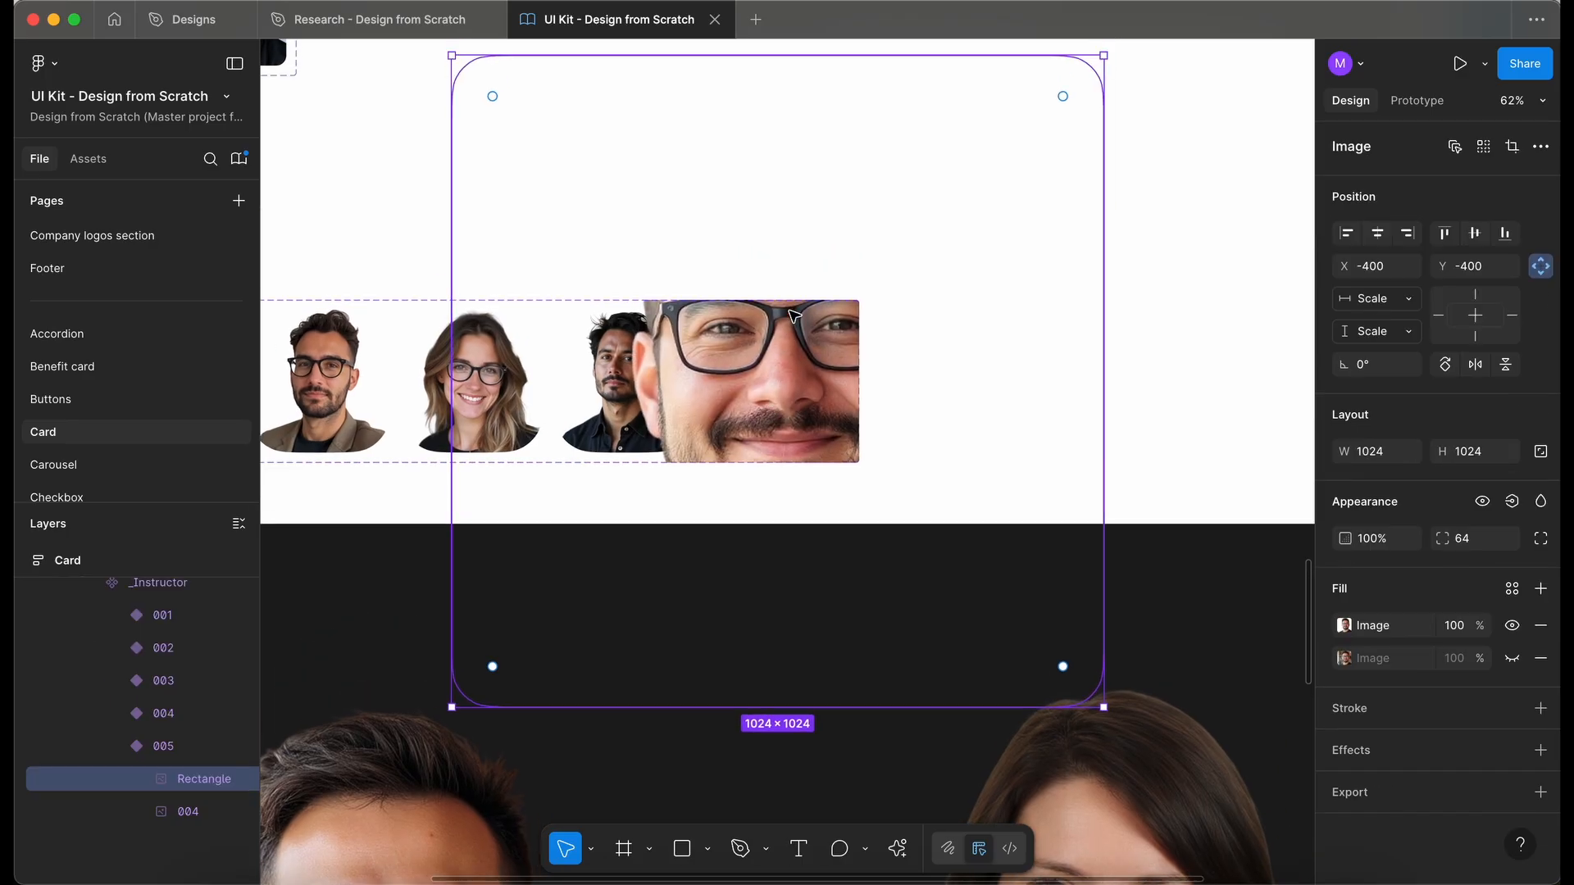
key("alt")
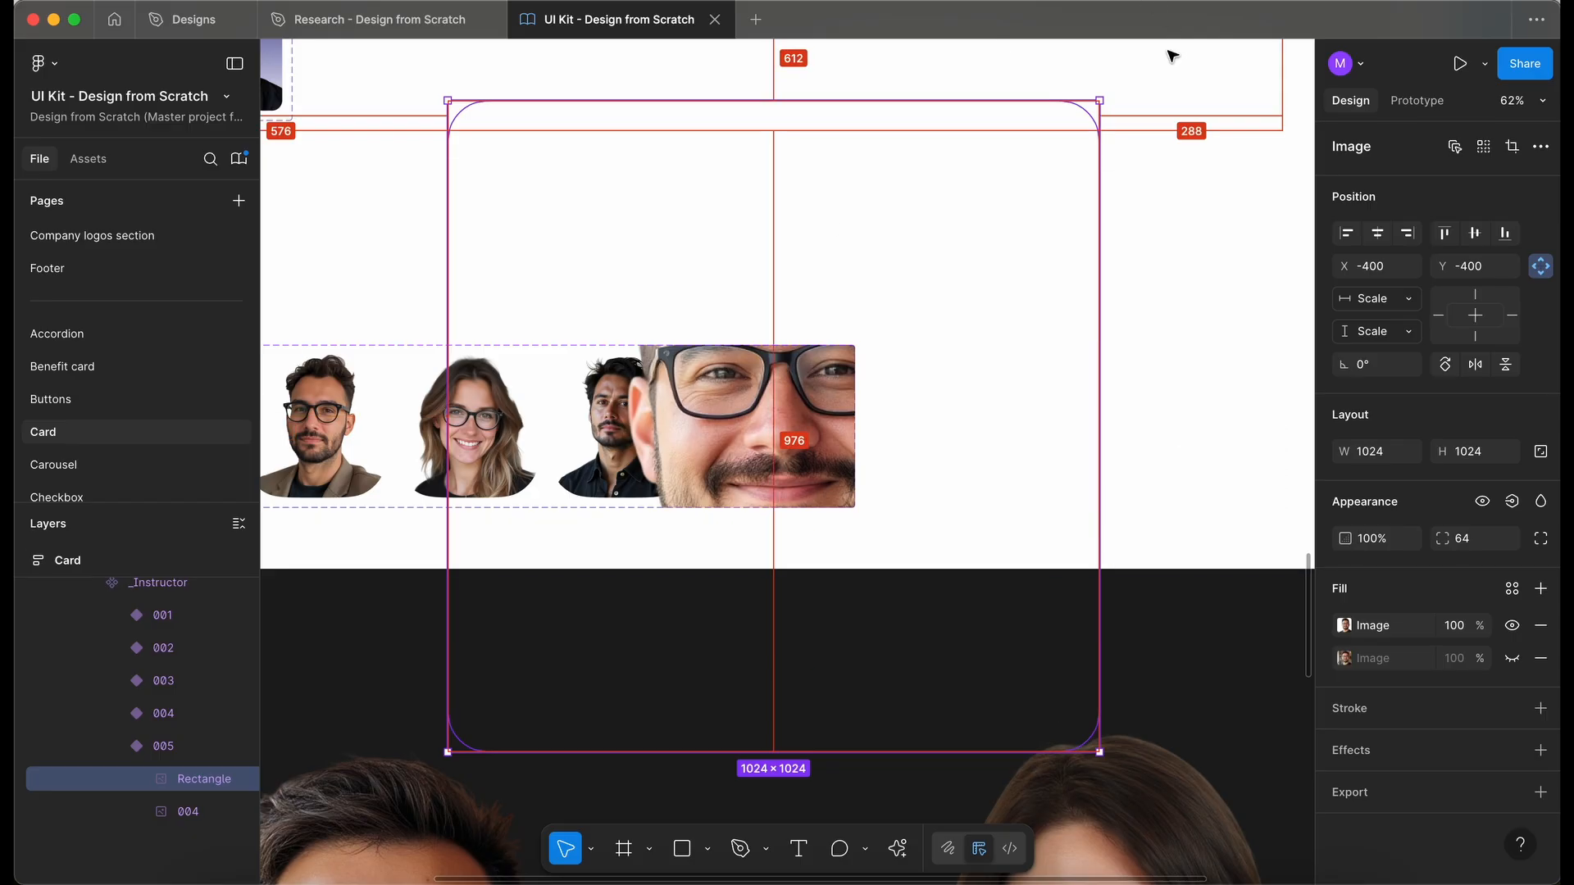
left_click_drag(1099, 102, 846, 395)
scroll(783, 443, "up", 5)
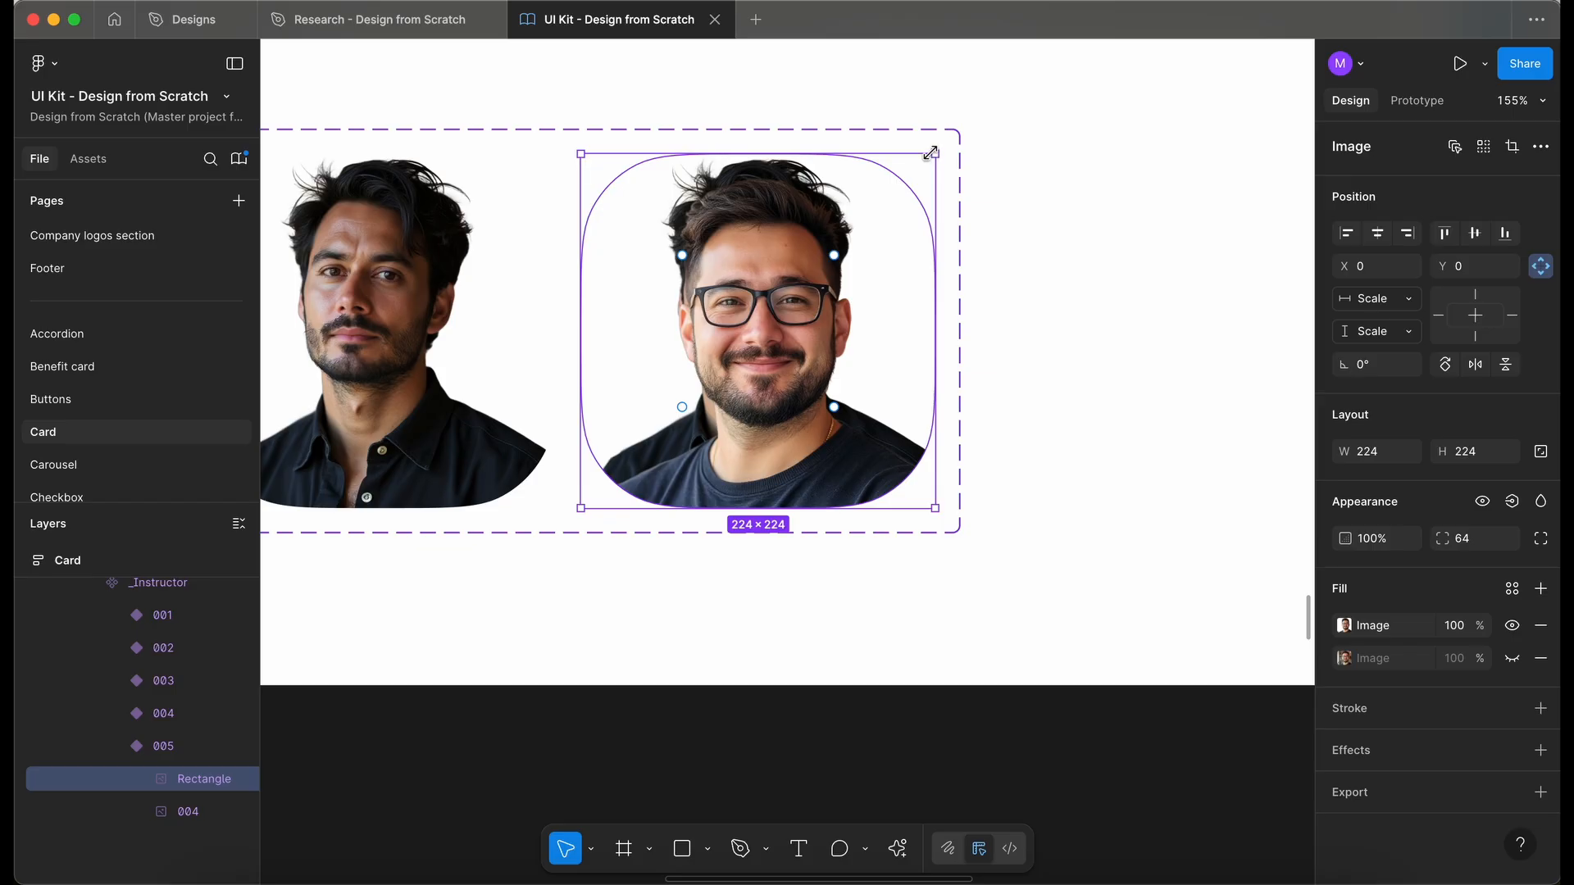
- Delete the leftover 004 image layer from variant 005
left_click(452, 348)
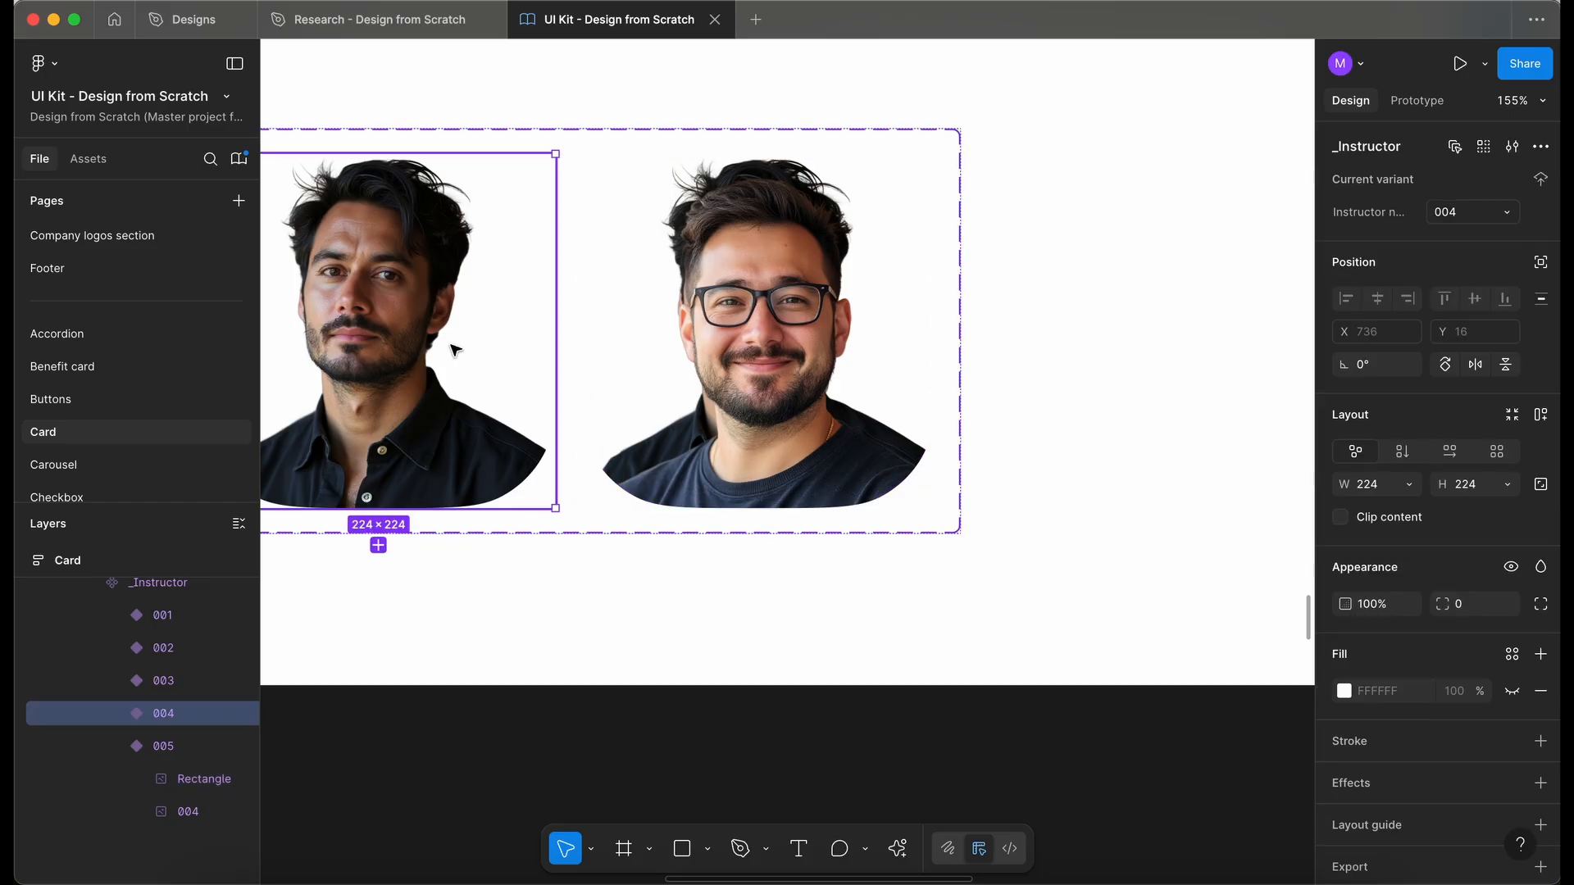
left_click(736, 348)
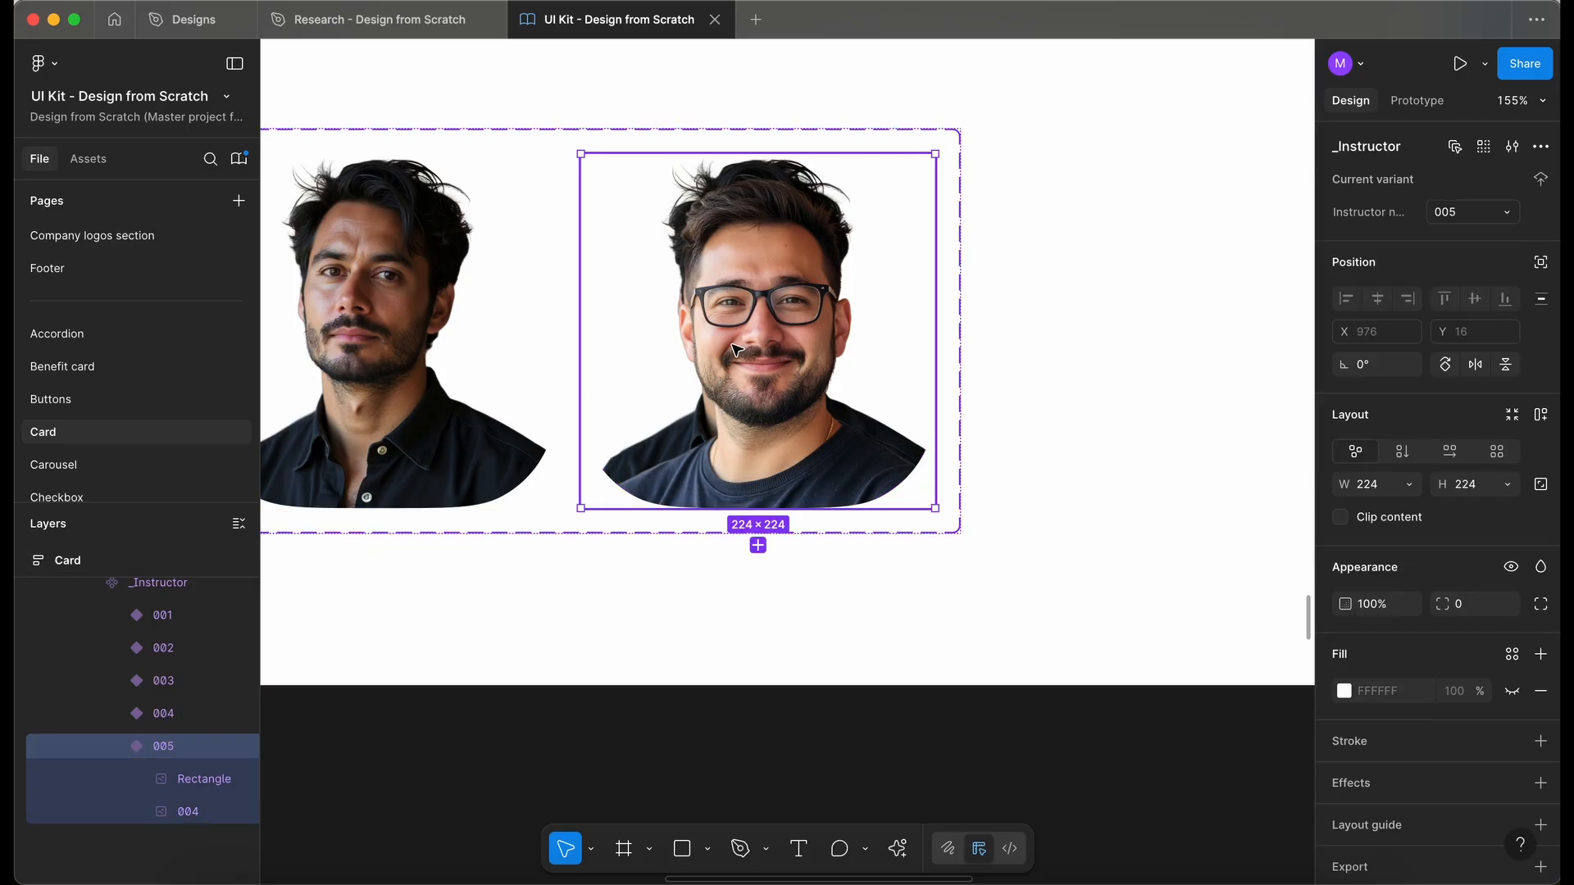
left_click(176, 779)
left_click(176, 815)
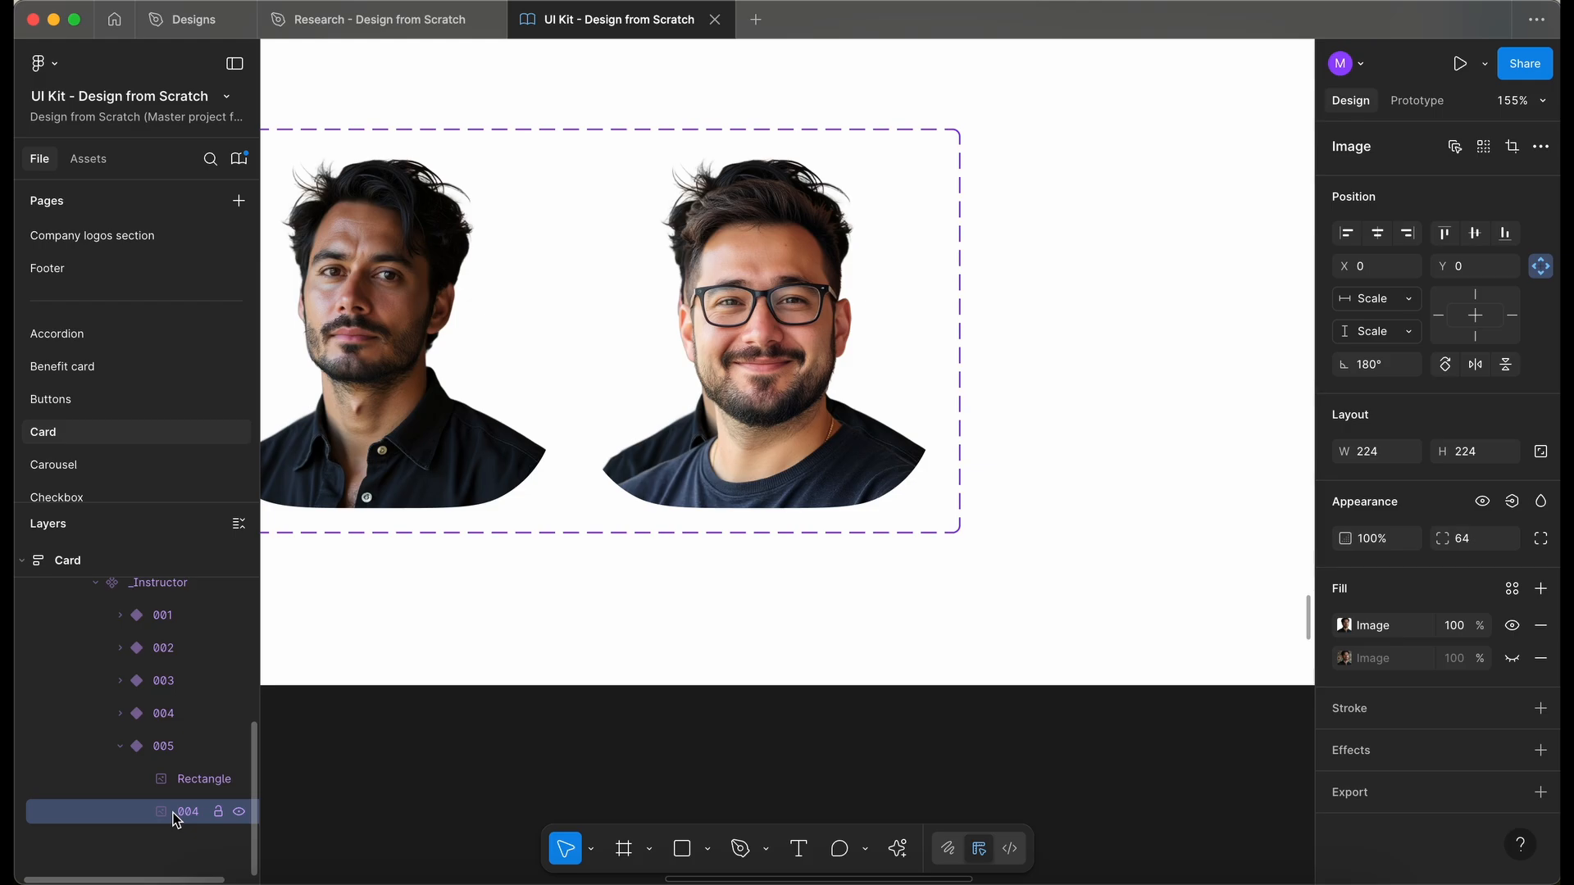
key("Delete")
scroll(822, 736, "down", 5)
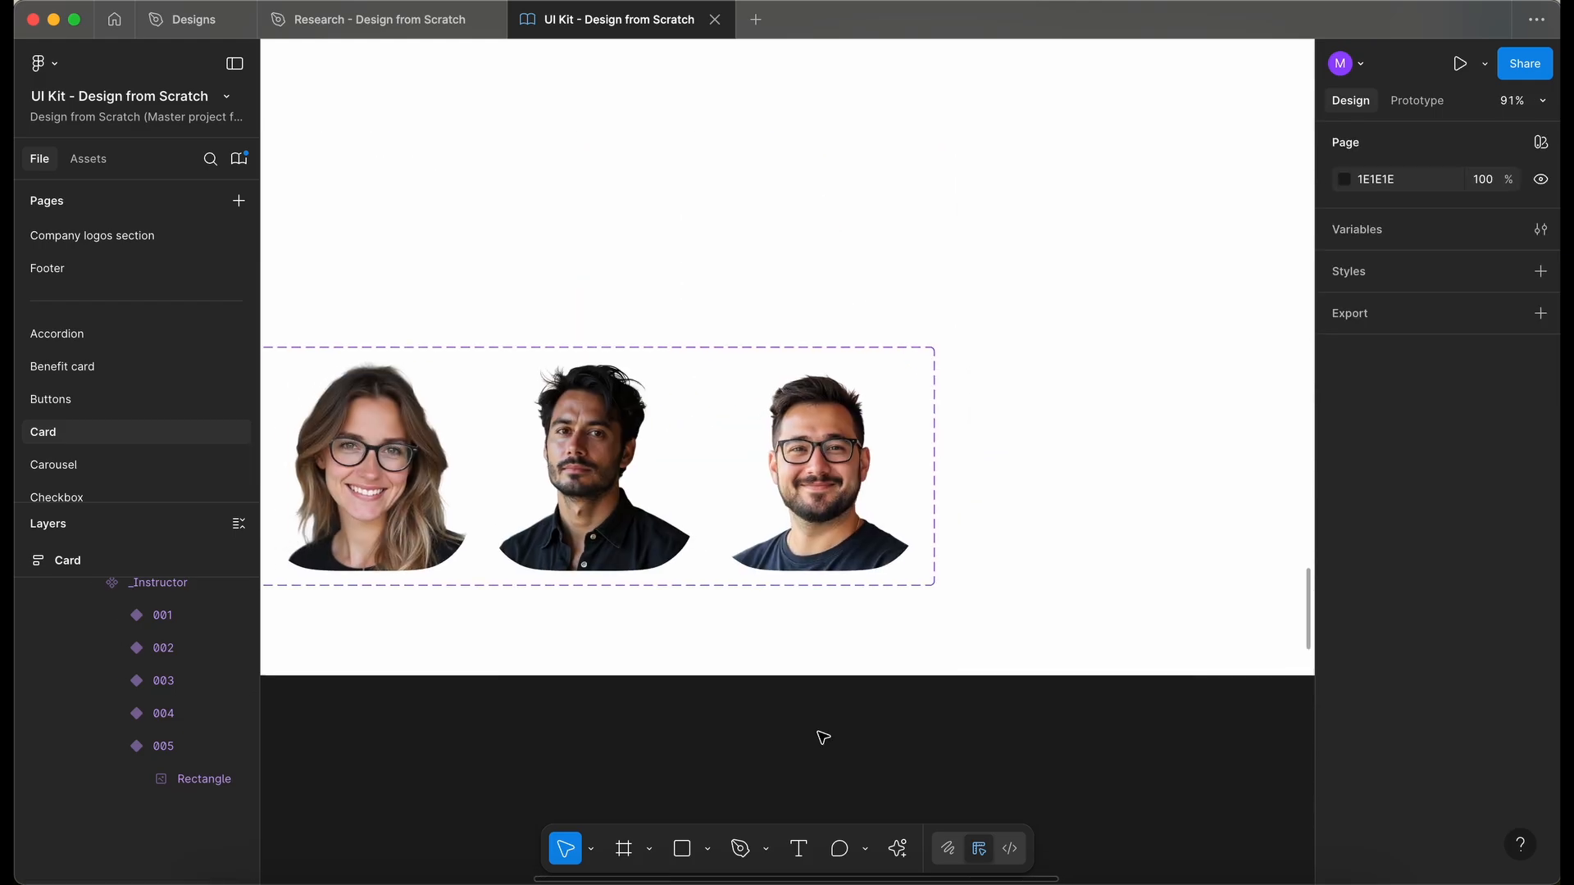
- Place an instance of the Small image variant beside the Card frame and set its instructor number to 005
left_click(855, 470)
left_click(854, 470)
scroll(853, 467, "down", 5)
scroll(851, 465, "down", 4)
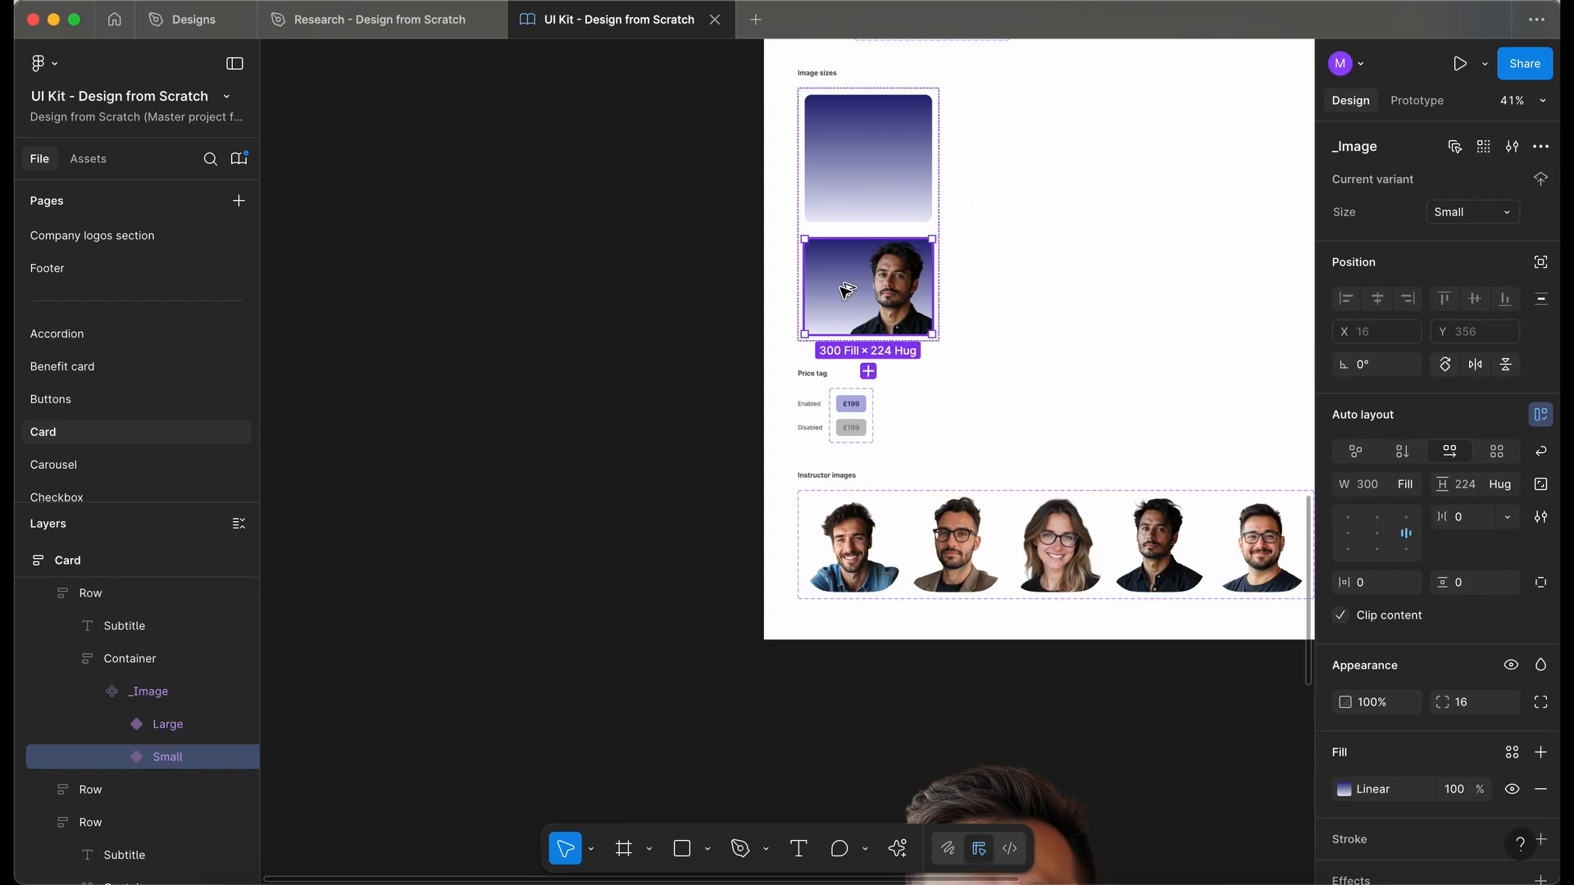
left_click_drag(843, 289, 608, 551)
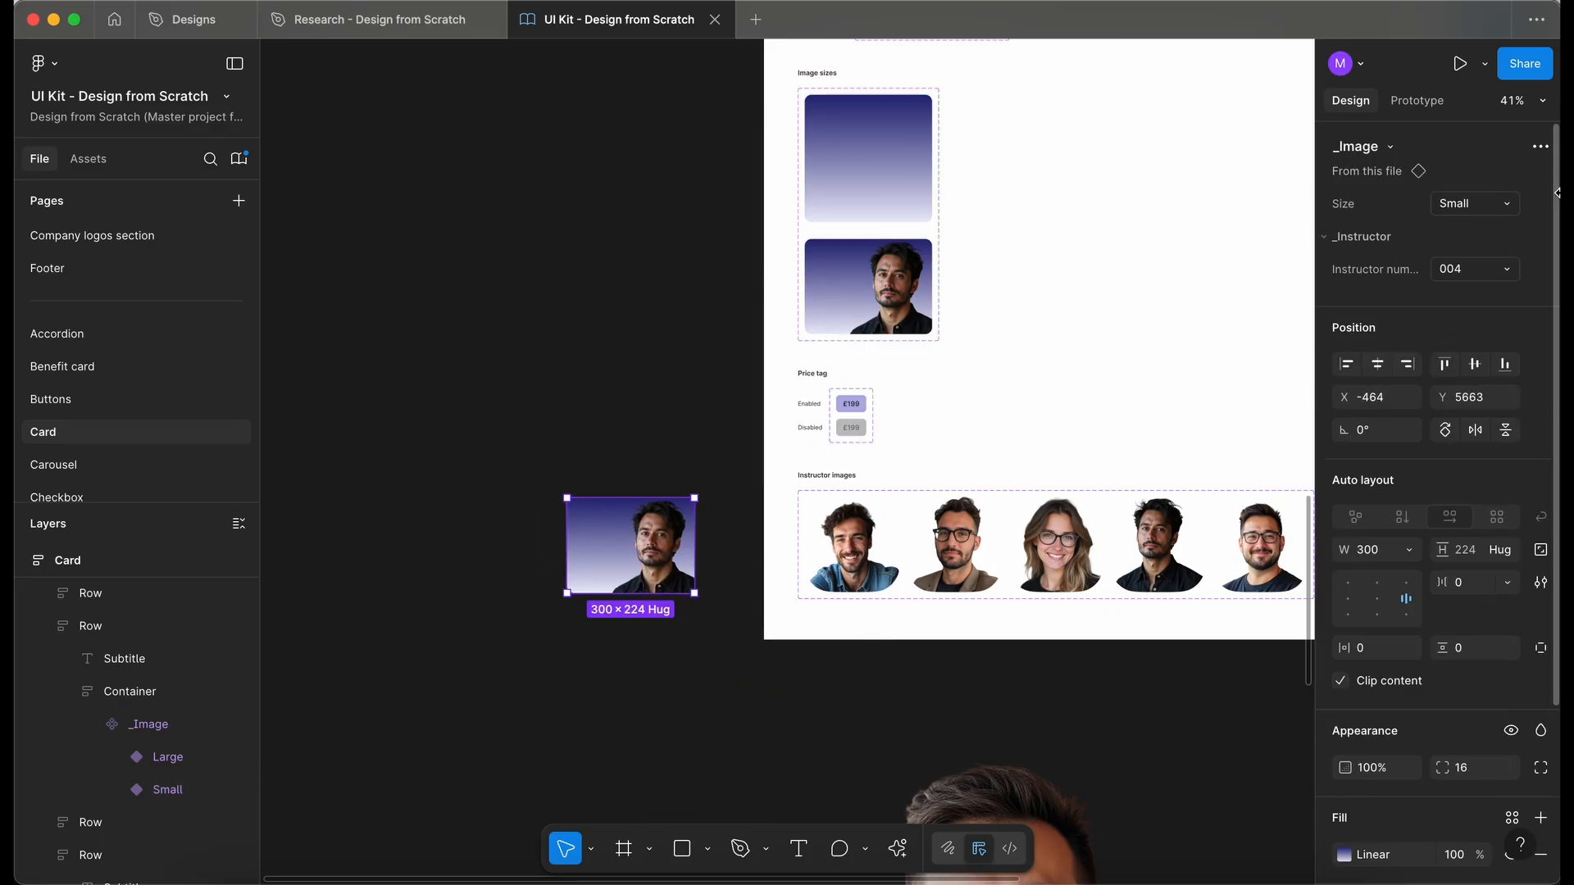
left_click(1476, 270)
left_click(1471, 295)
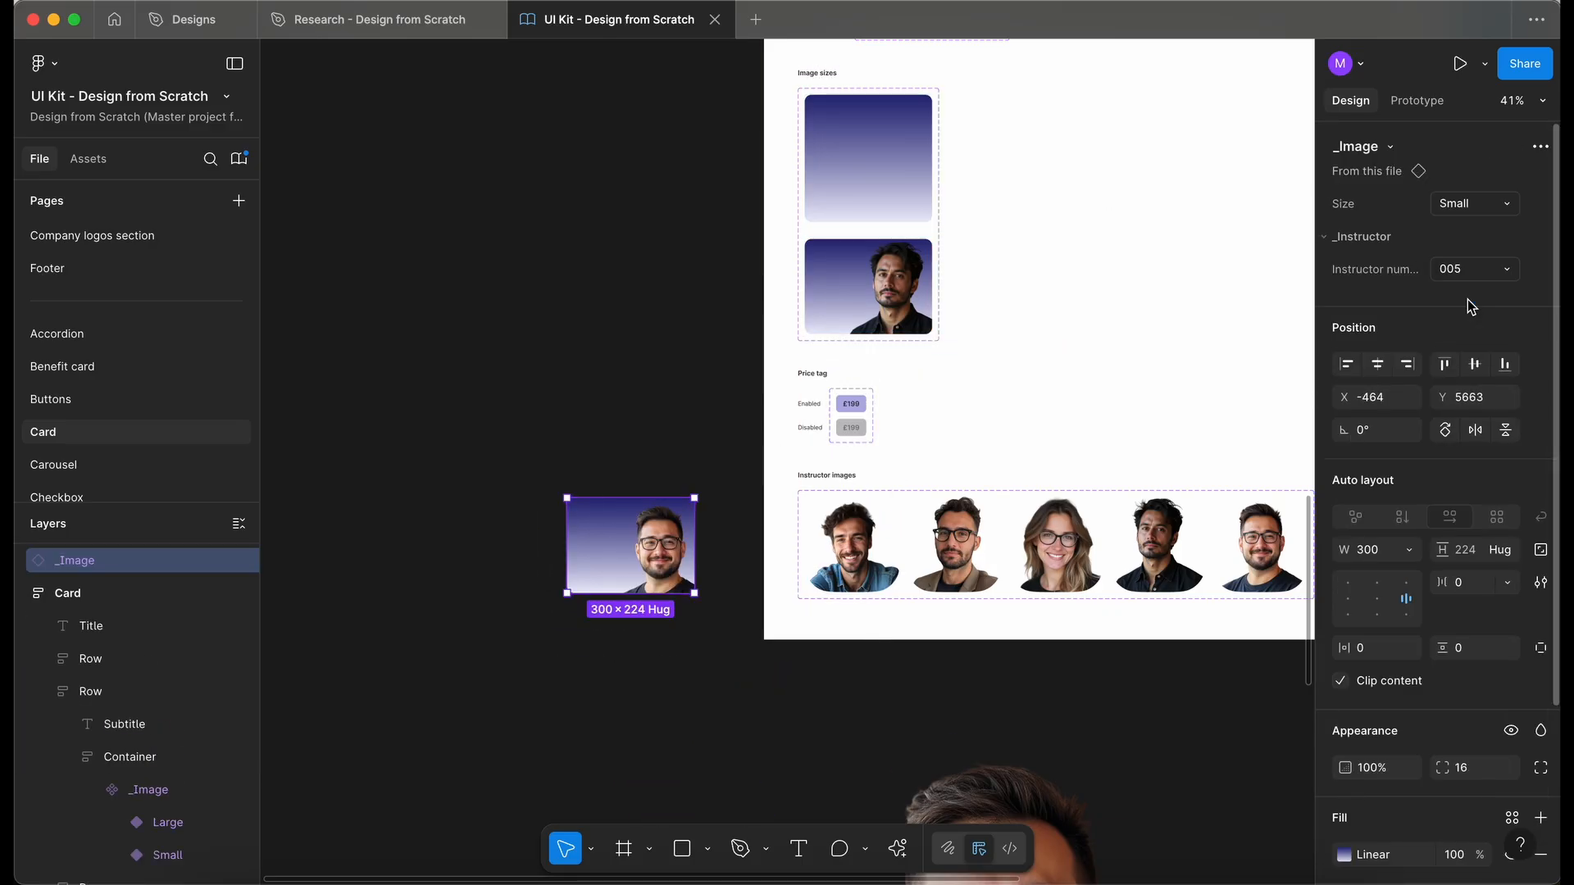
scroll(680, 705, "up", 3)
left_click(881, 637)
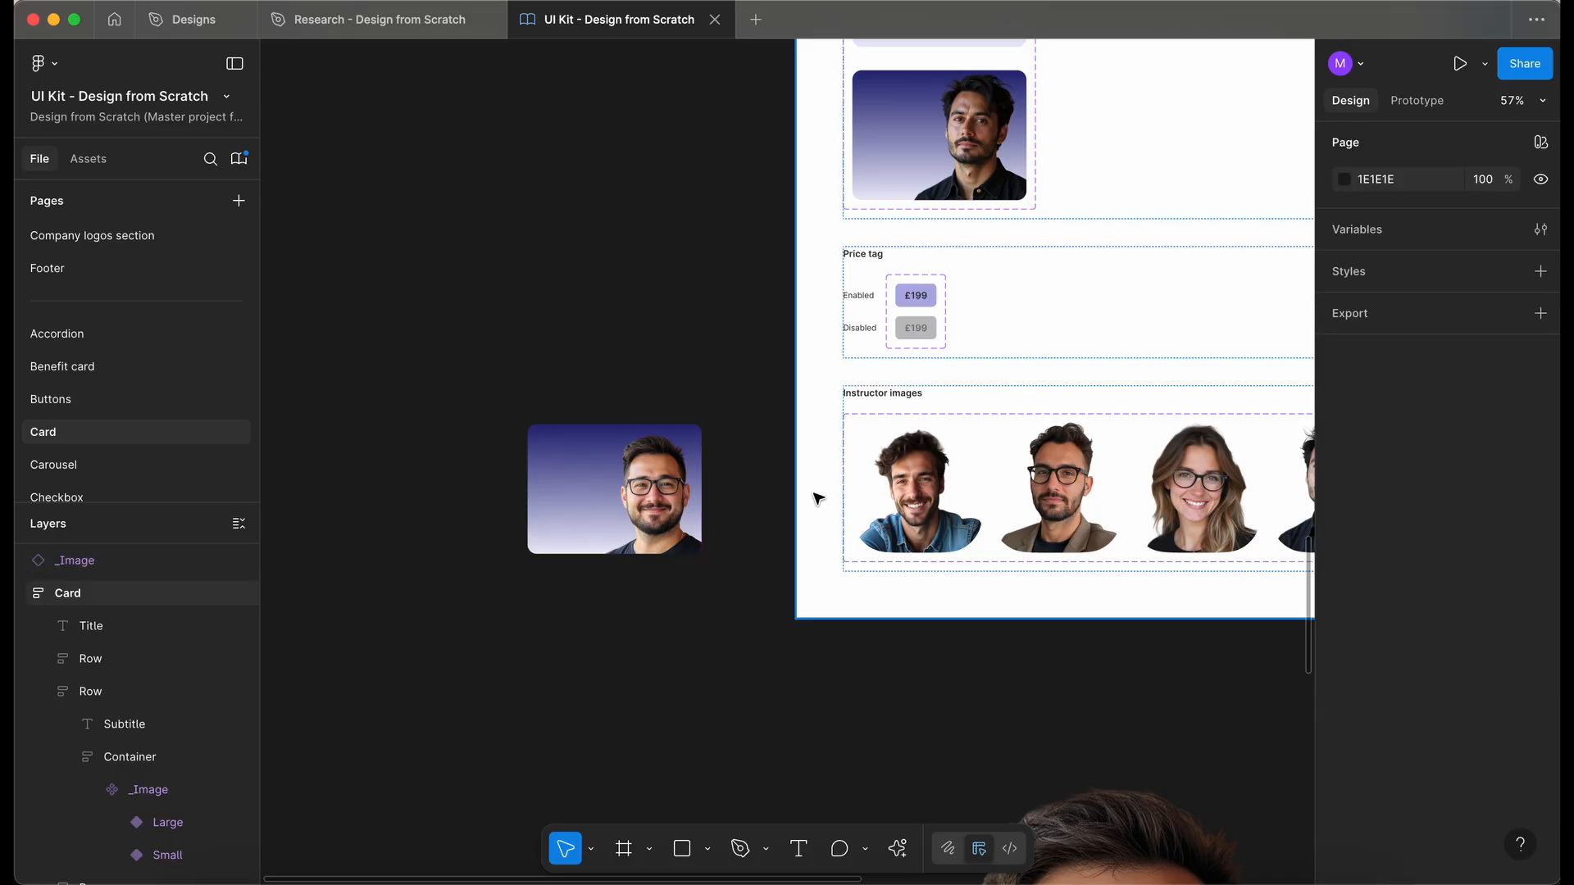
scroll(832, 683, "right", 4)
scroll(833, 683, "down", 1)
scroll(833, 683, "down", 3)
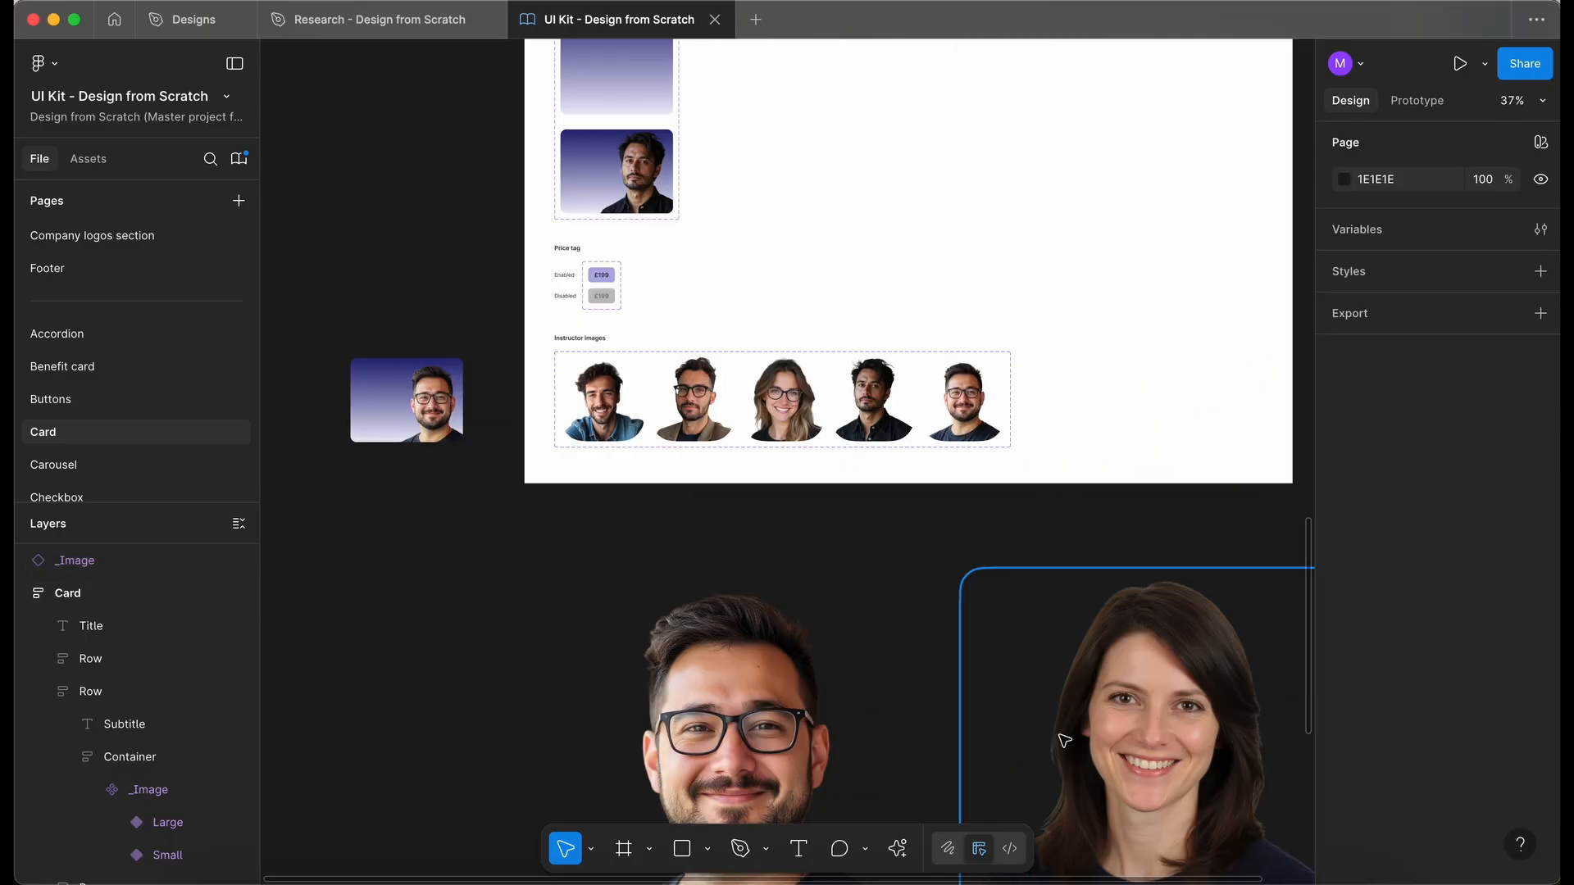
scroll(968, 564, "down", 5)
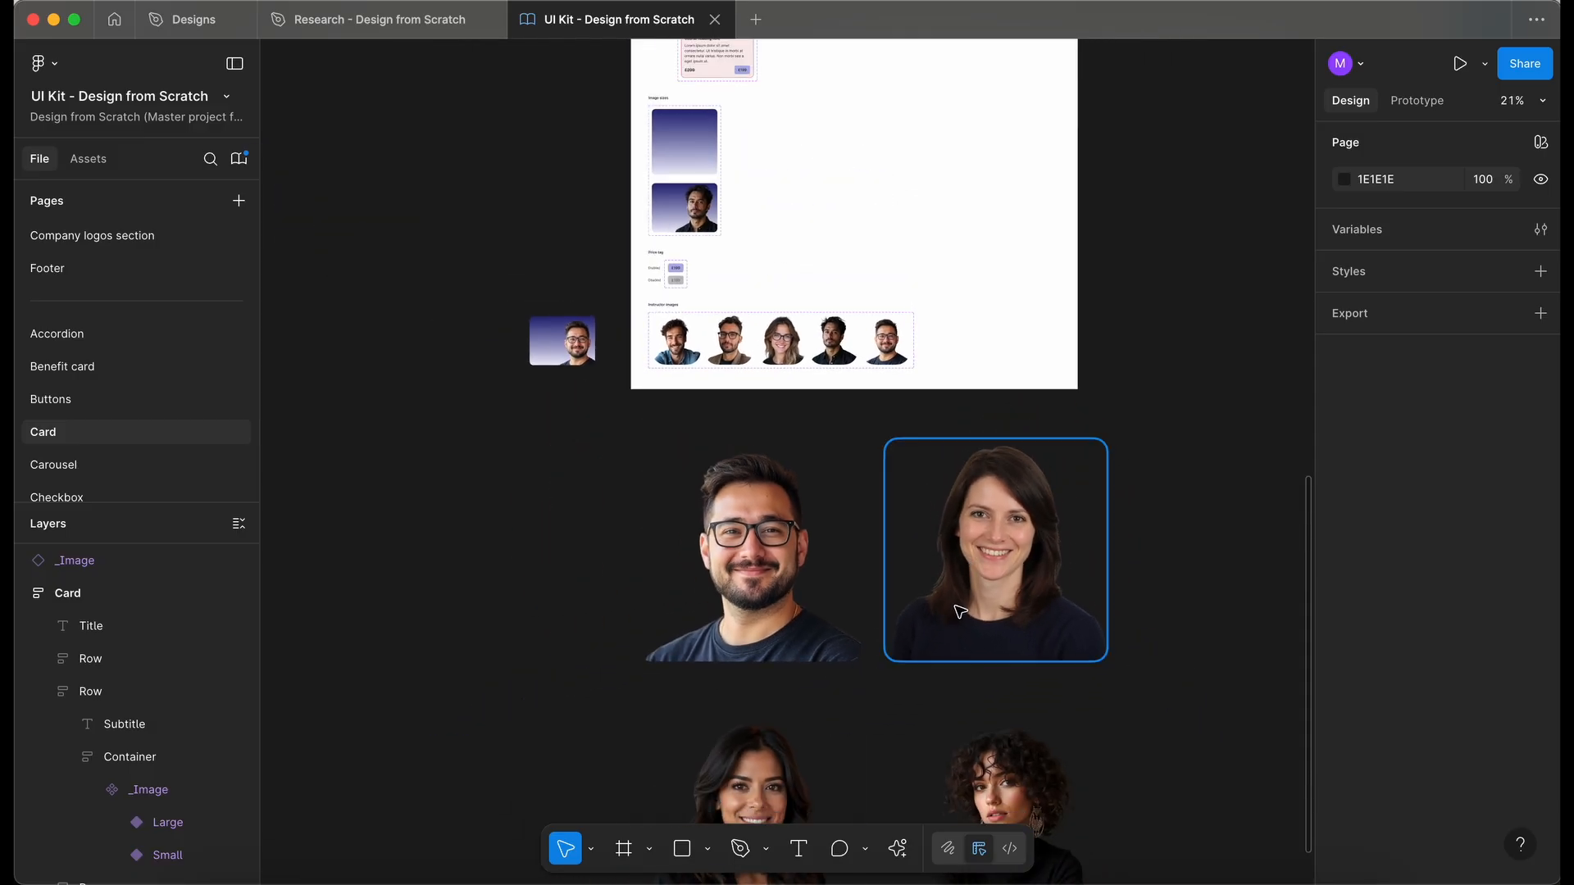
scroll(924, 513, "up", 5)
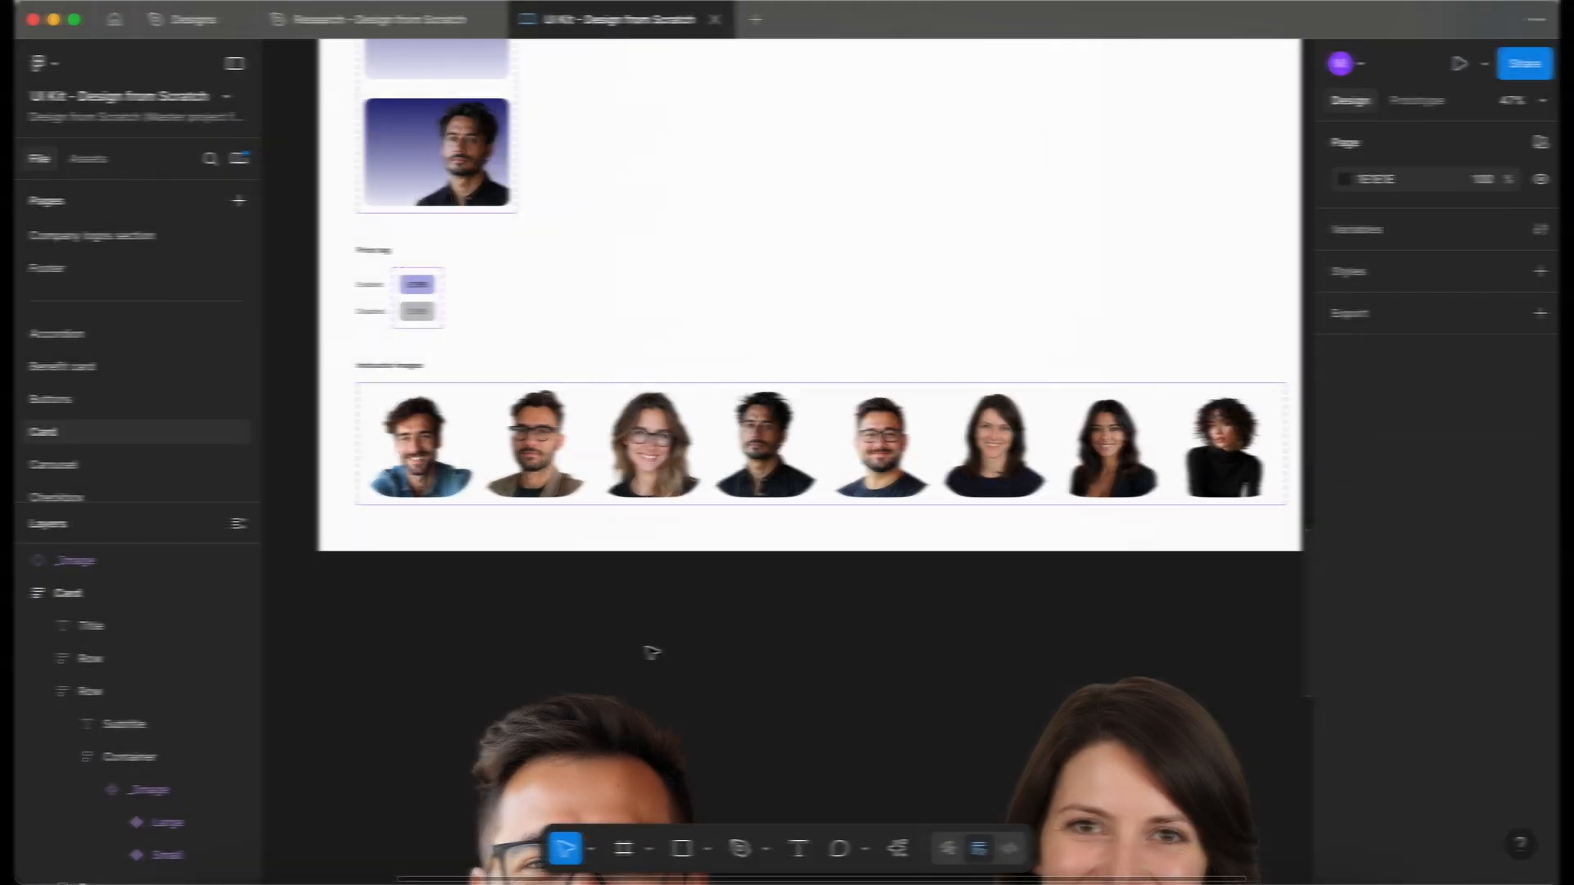
- Delete the four large source portraits below the Card frame
scroll(652, 652, "down", 2)
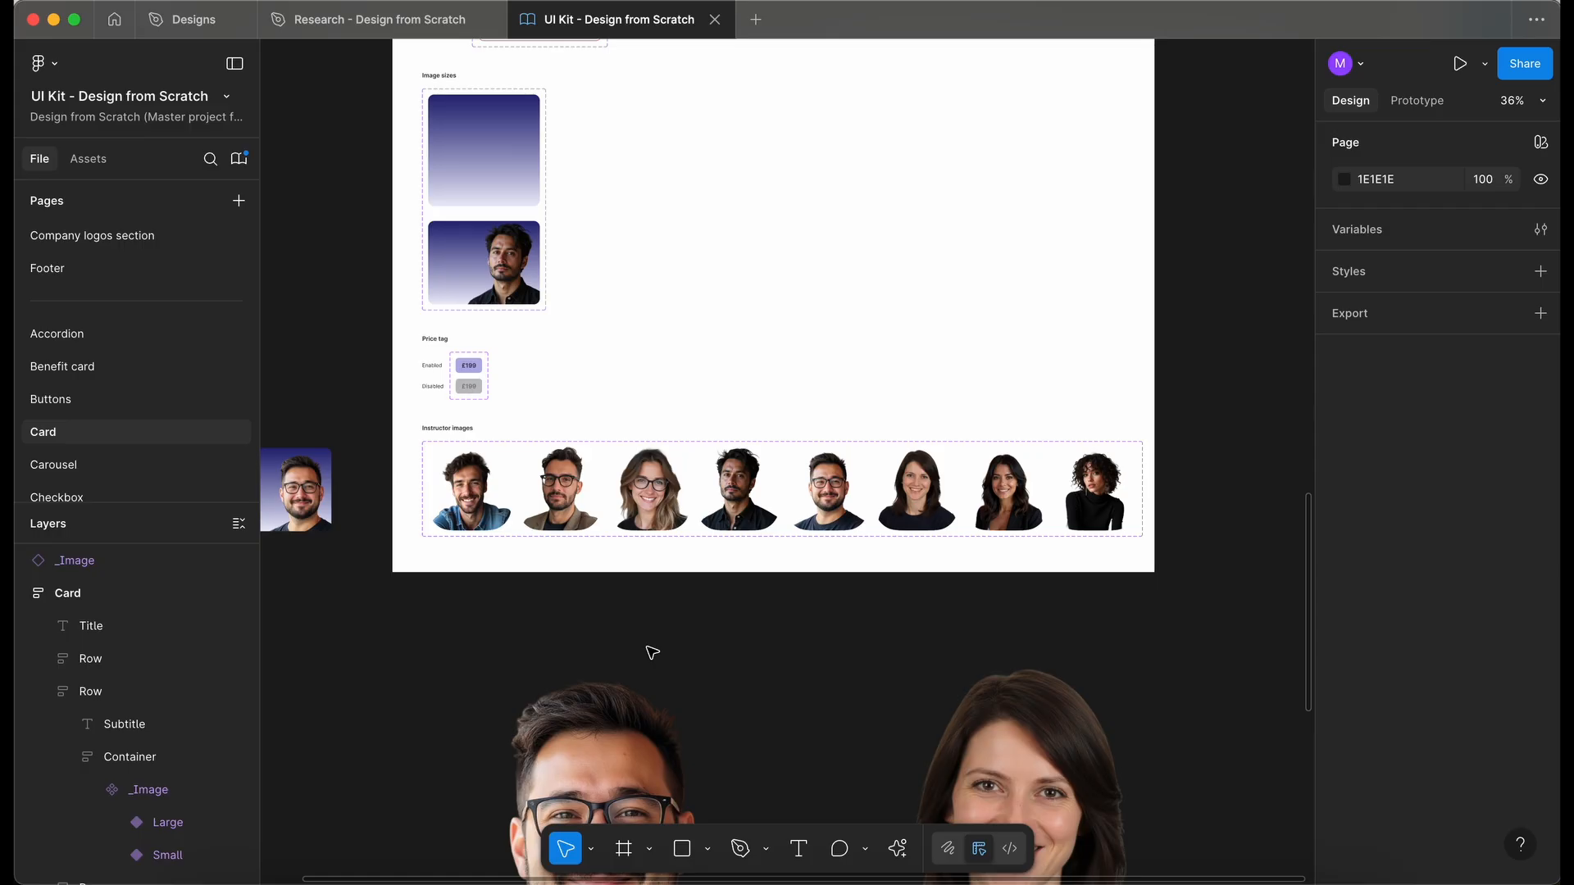
scroll(652, 652, "down", 3)
left_click_drag(575, 470, 1091, 822)
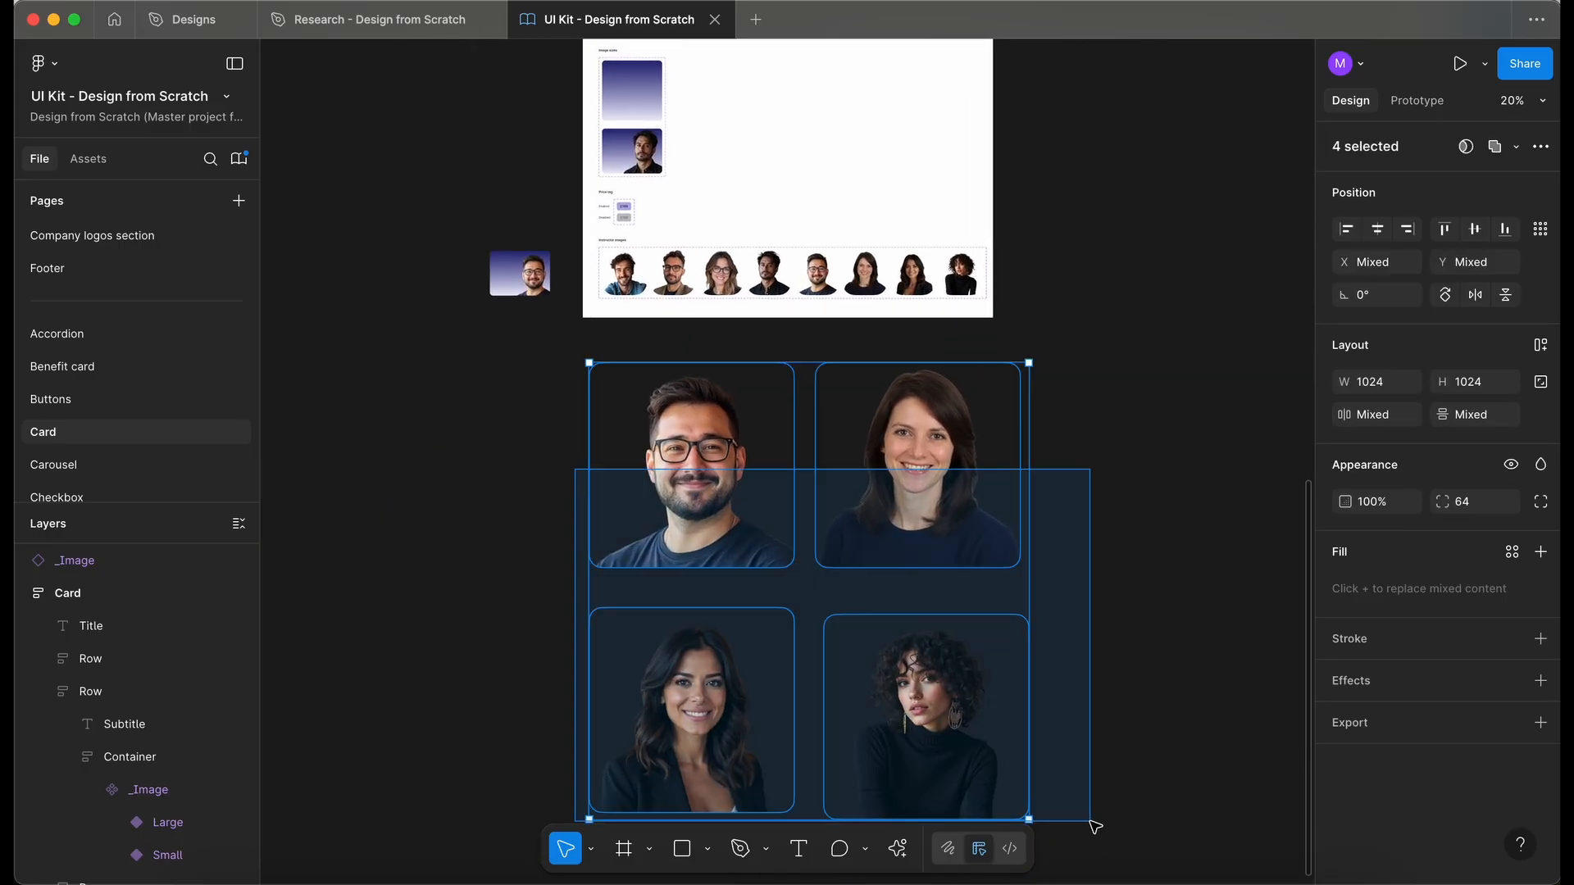
key("Delete")
- Switch the small image instance beside the Card frame through instructor numbers 006, 007 and 008 to check each portrait
scroll(509, 309, "up", 5)
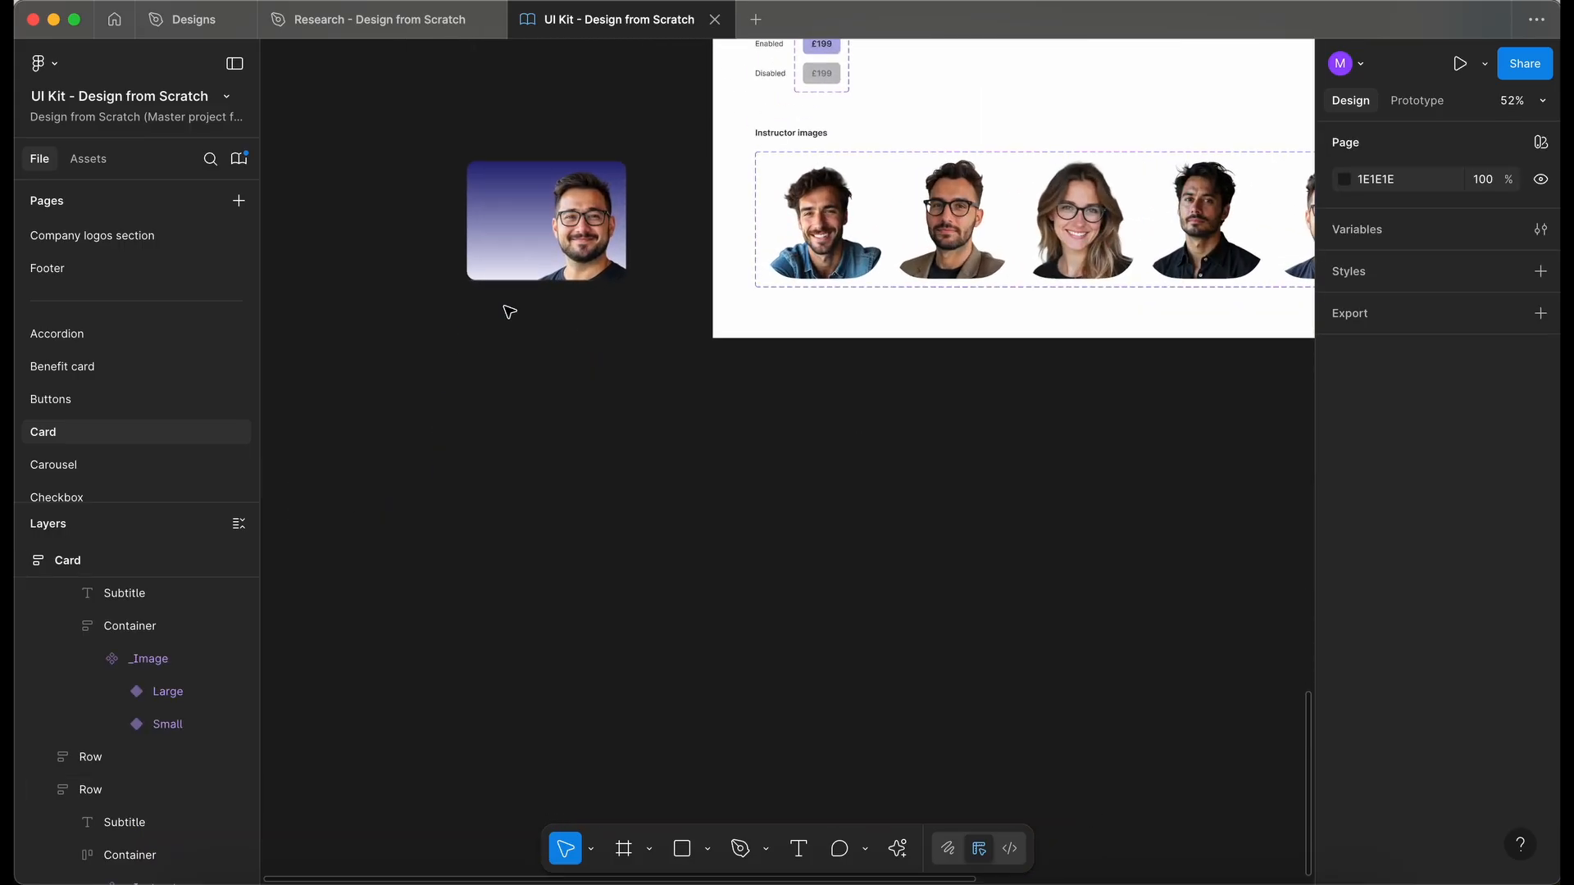
left_click(535, 246)
scroll(533, 239, "up", 3)
scroll(534, 243, "up", 3)
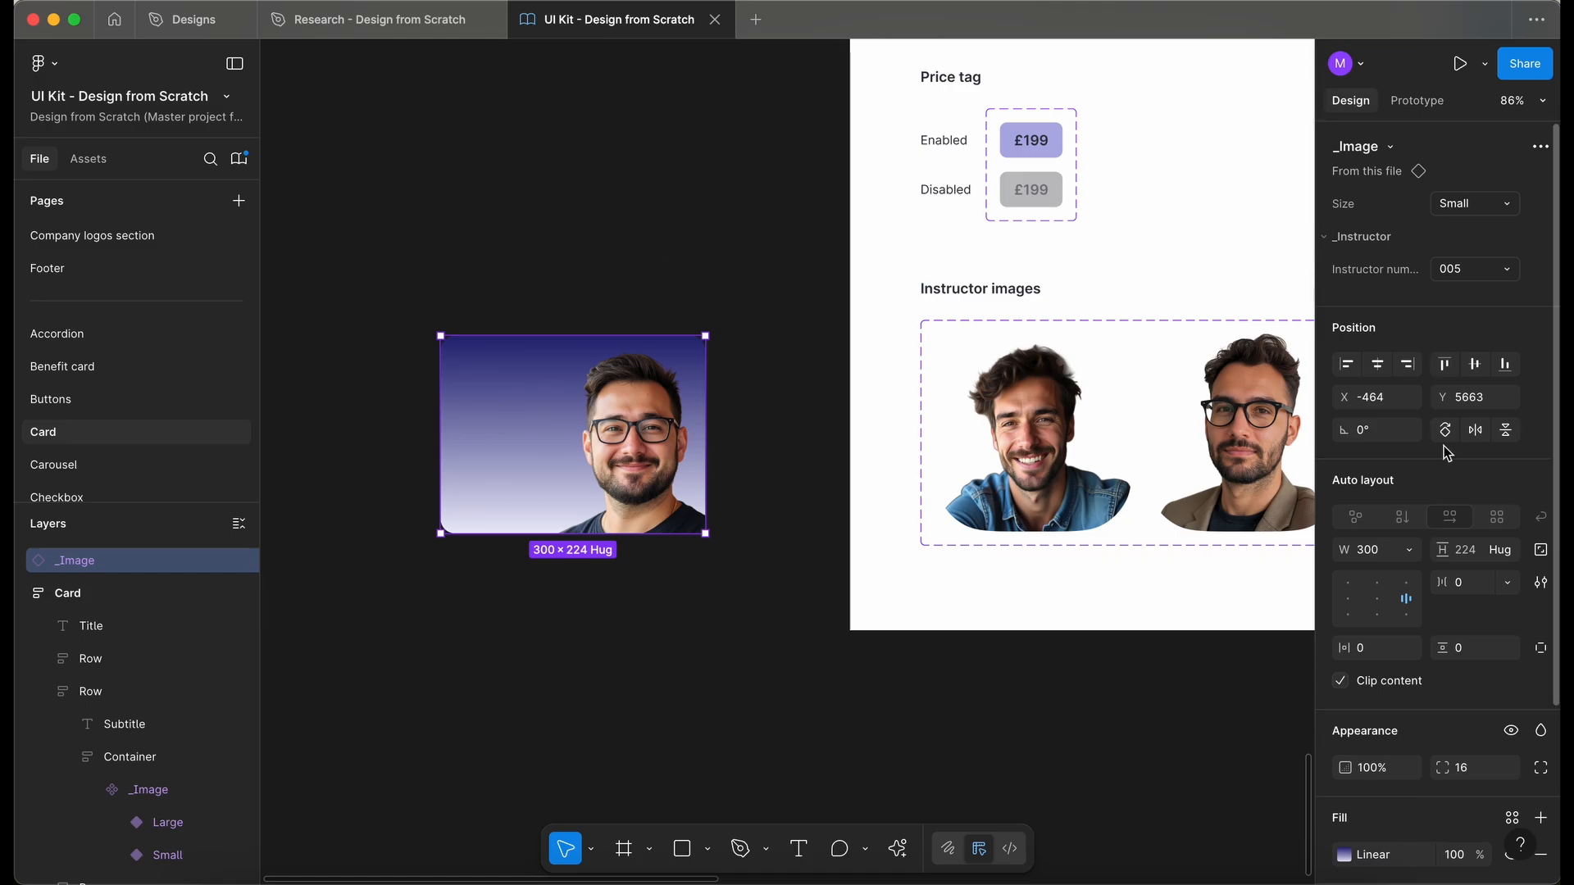
left_click(1480, 272)
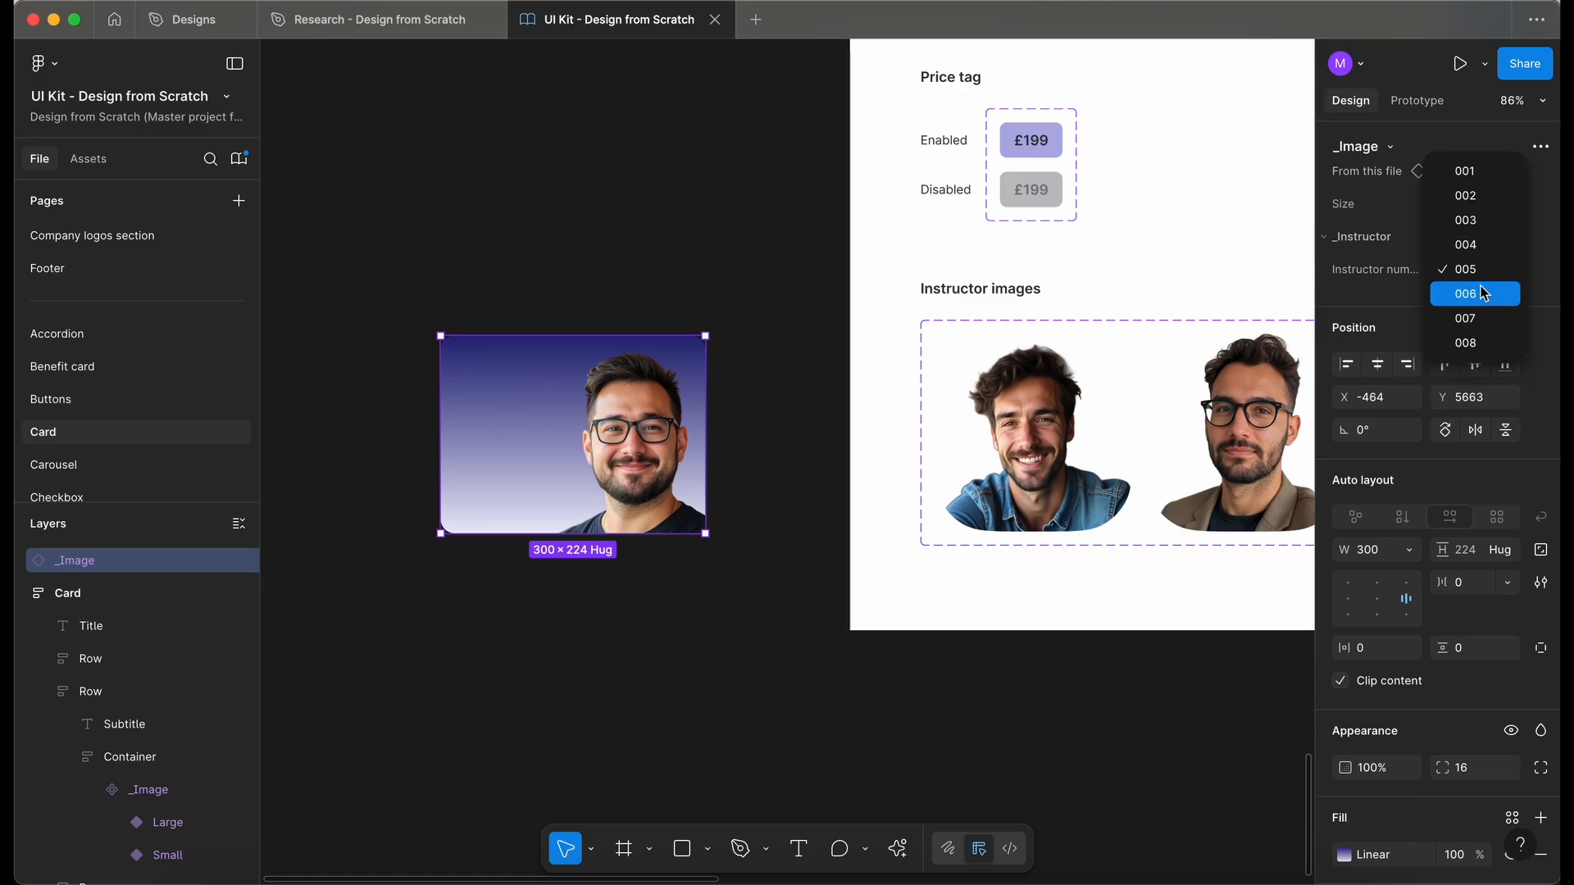
left_click(1486, 293)
left_click(1486, 275)
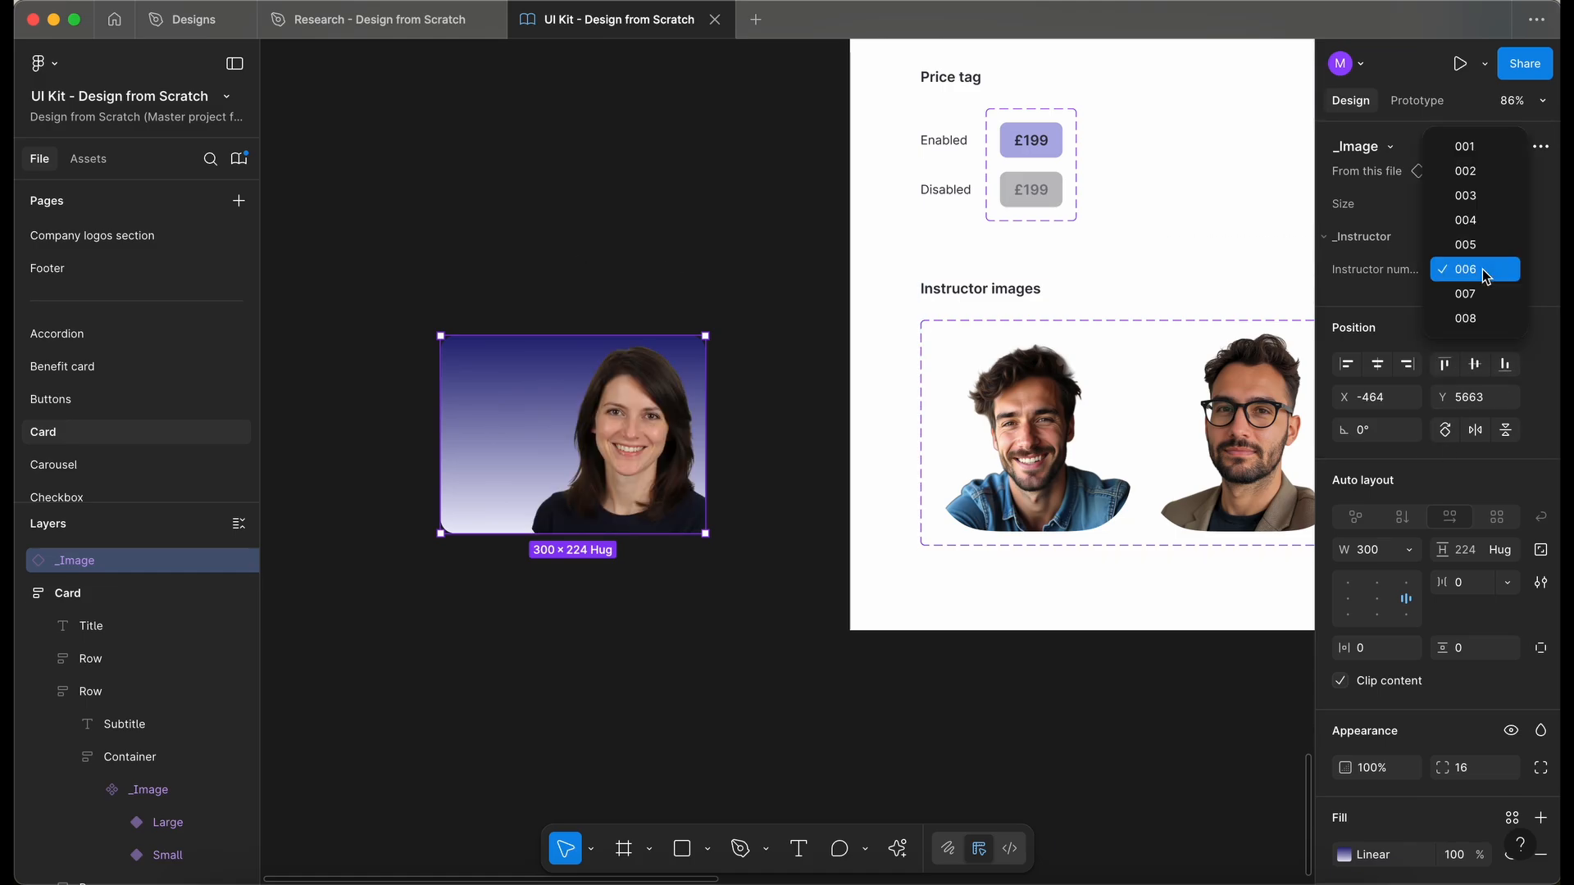
left_click(1482, 295)
left_click(1482, 276)
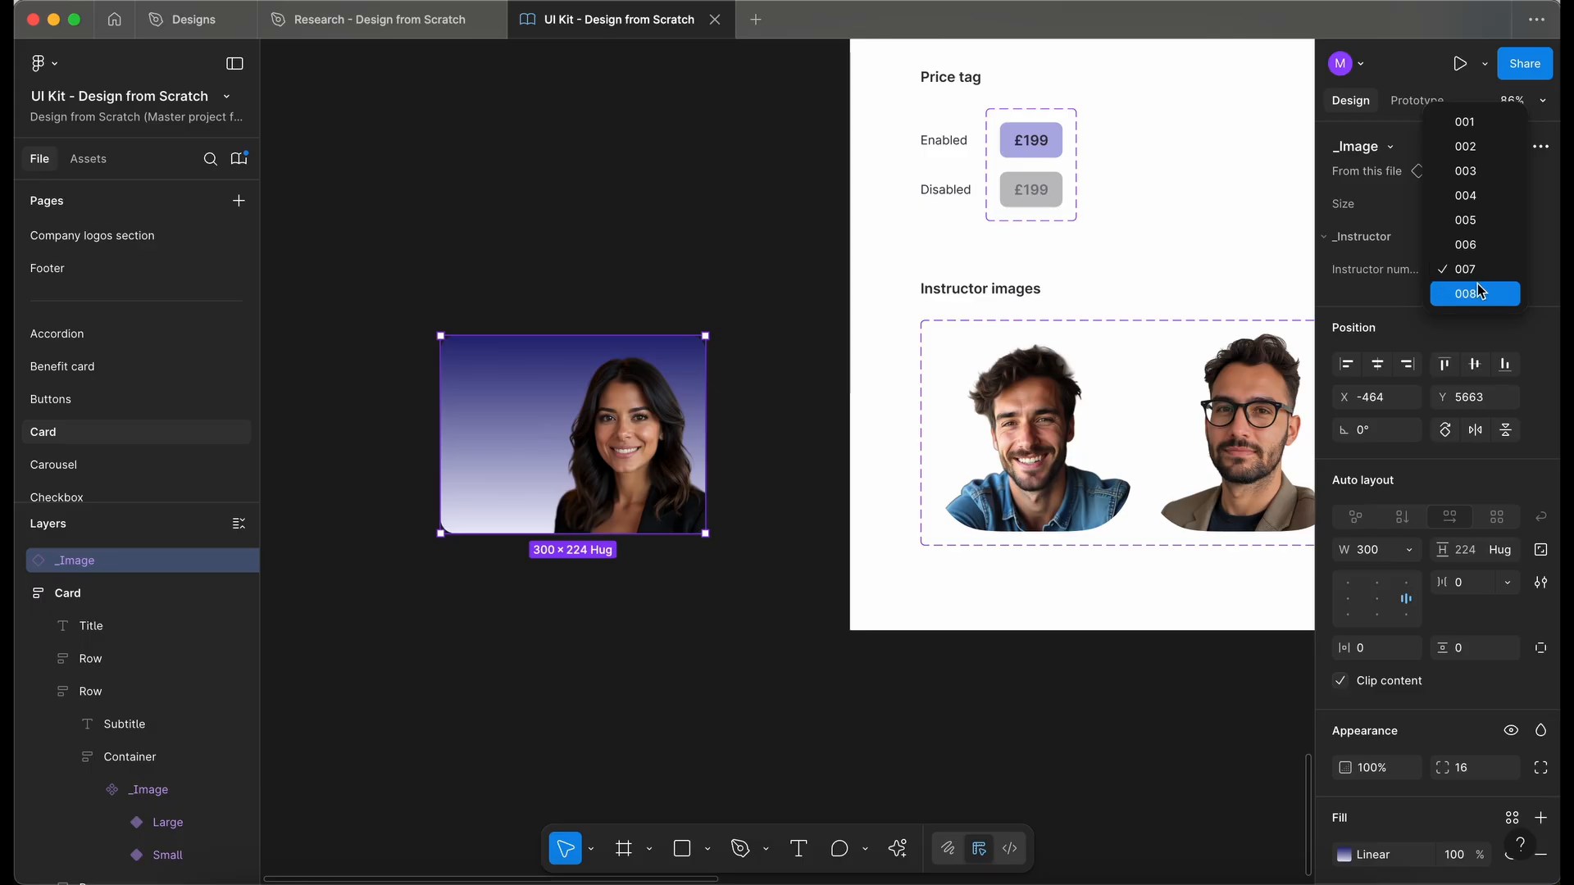
left_click(1482, 294)
- Delete the test image instance beside the Card frame
left_click(748, 688)
scroll(749, 689, "down", 5)
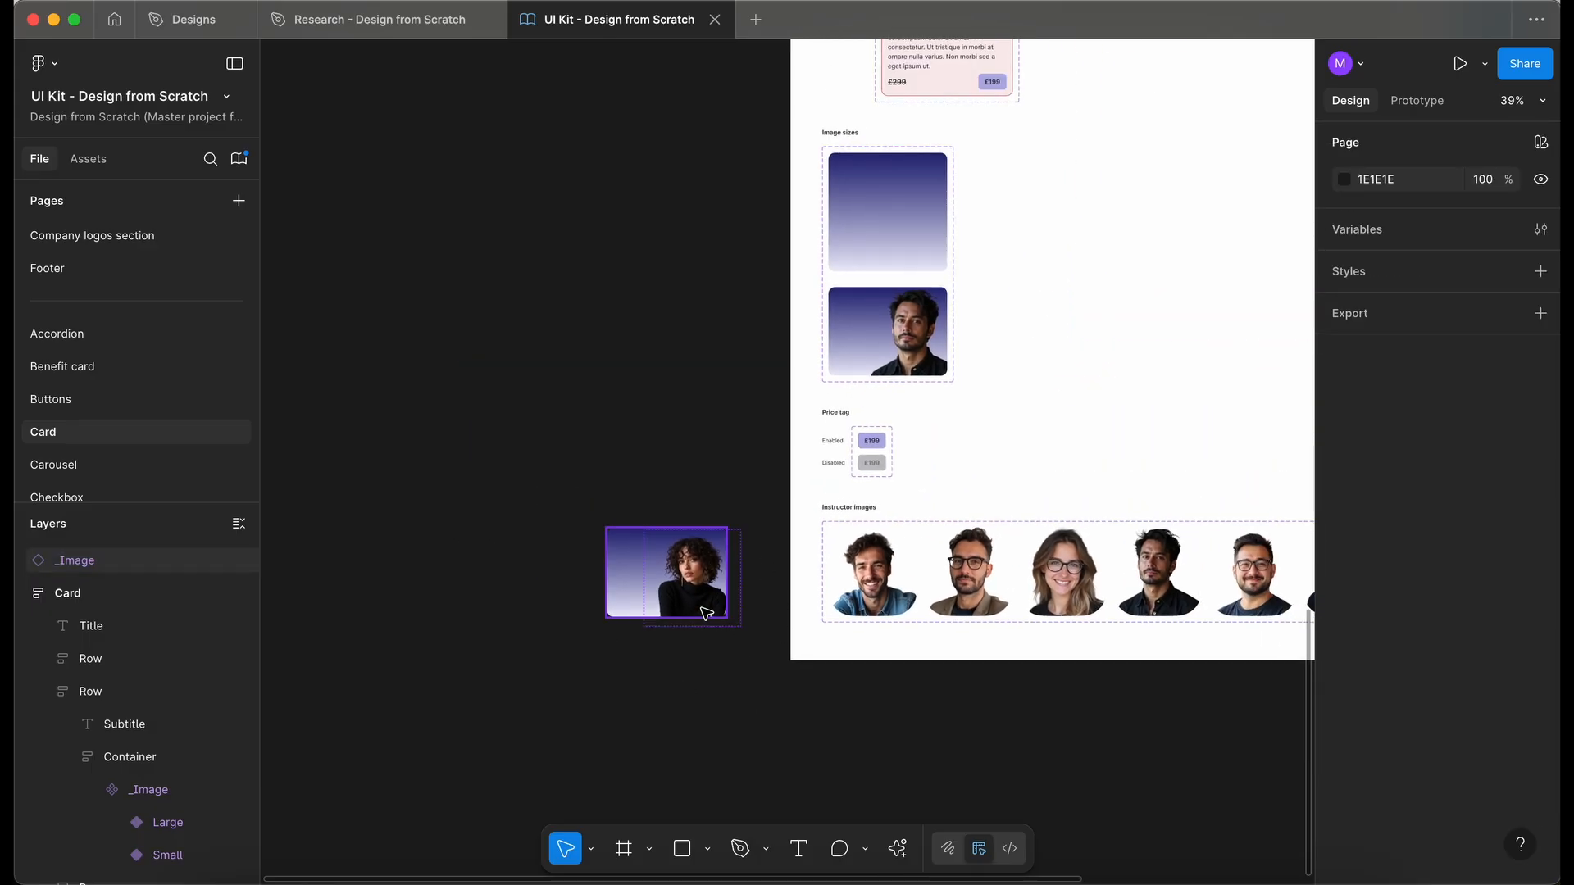
left_click_drag(735, 656, 581, 527)
- Collapse all layers on the Card page and lock the Card frame
scroll(581, 527, "down", 5)
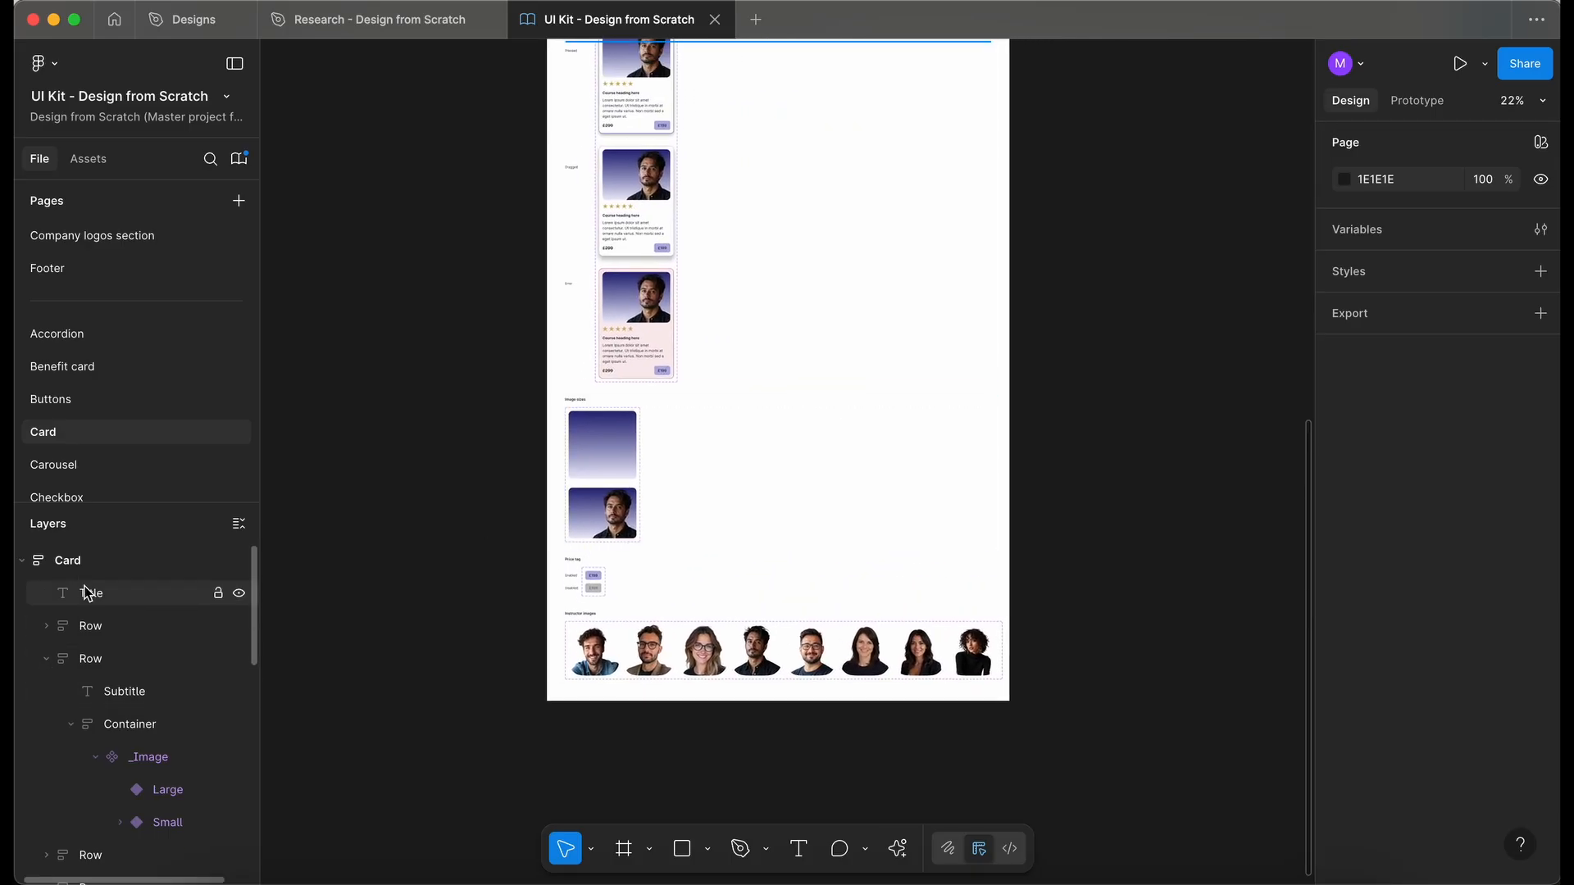
left_click(72, 559)
left_click(239, 524)
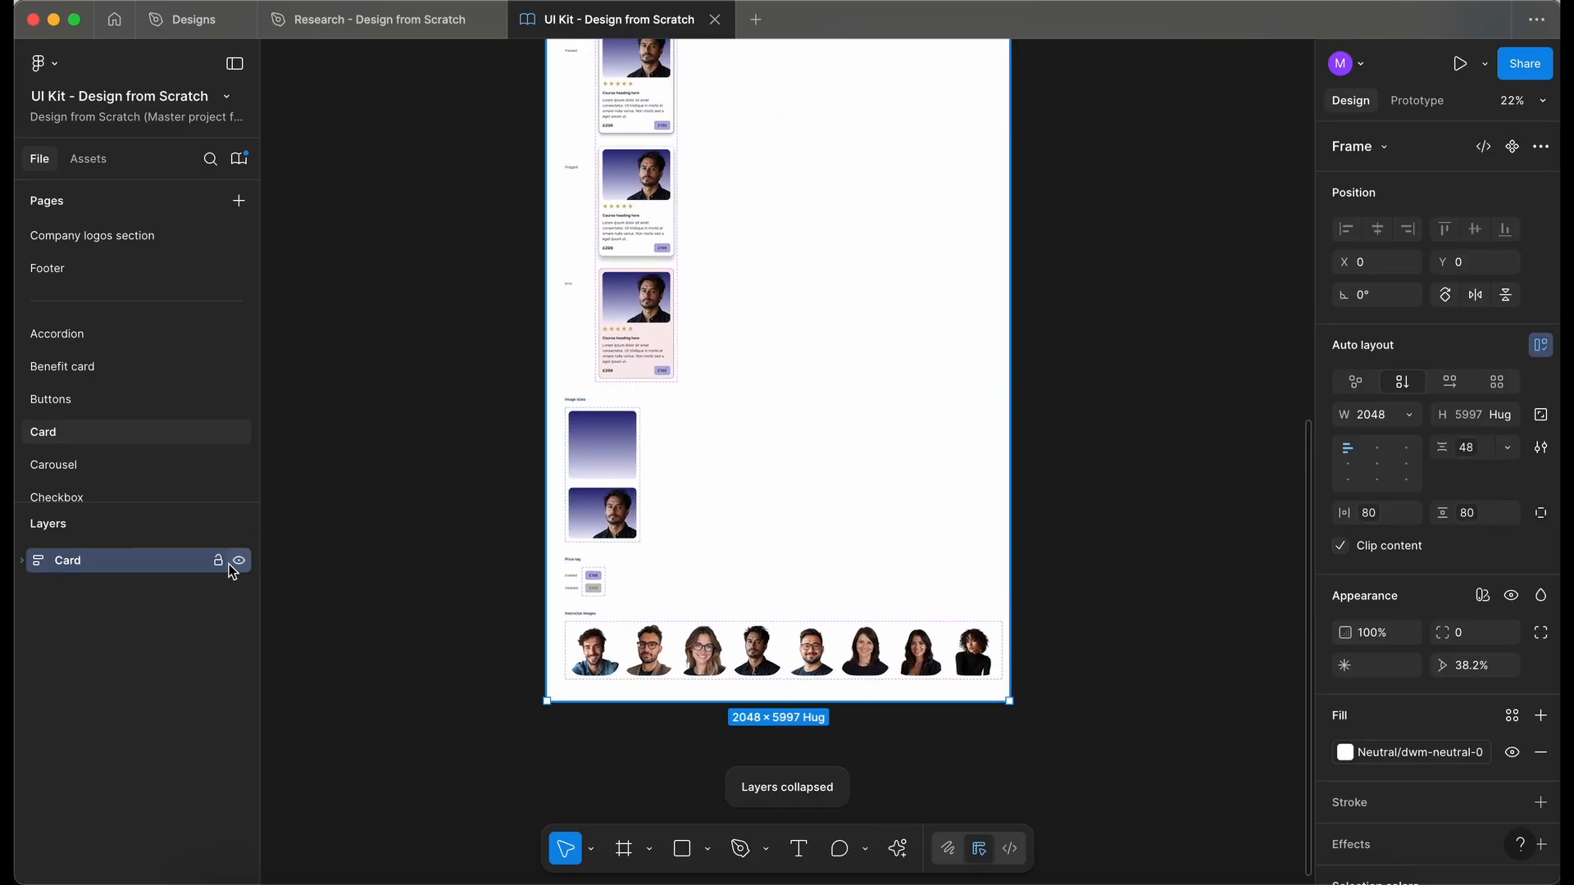
left_click(219, 560)
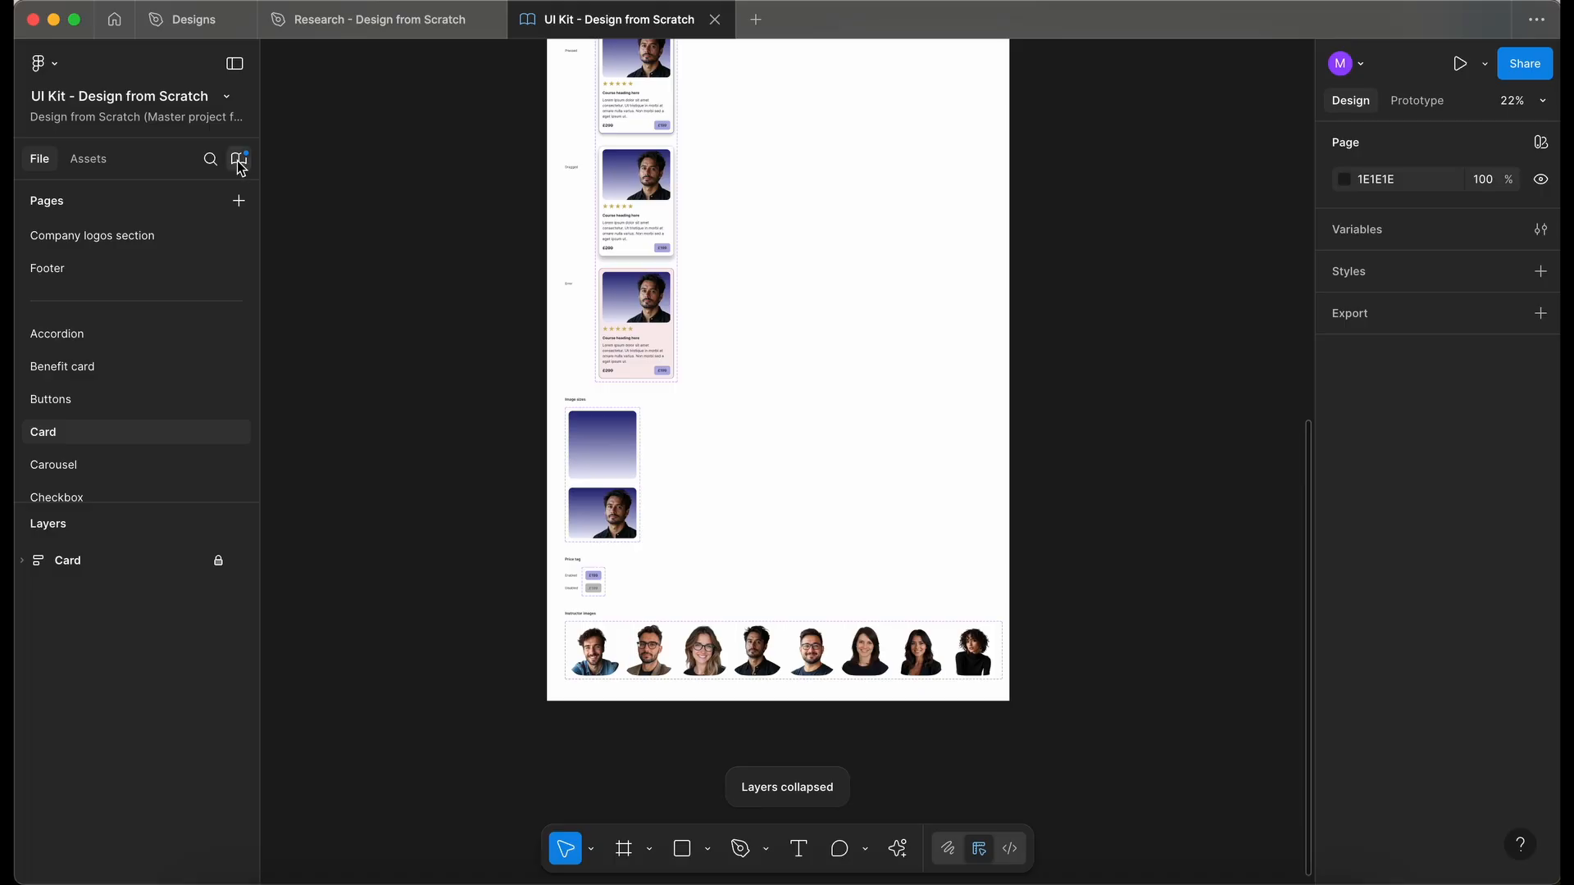
- Publish the modified Card component to the library without a description of changes
left_click(238, 162)
left_click(1131, 214)
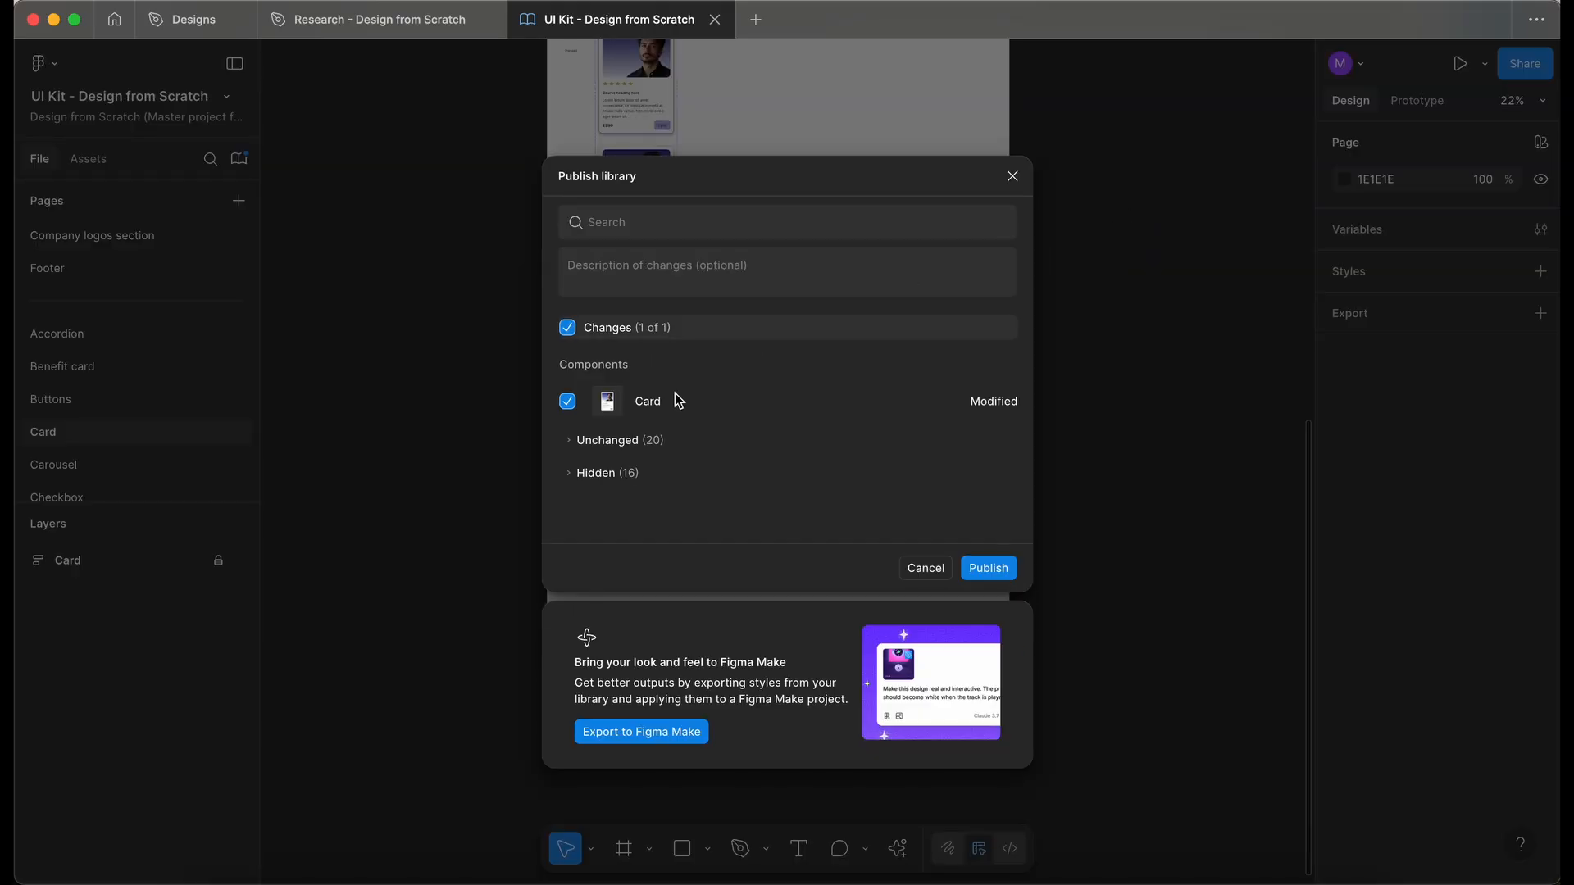
left_click(617, 277)
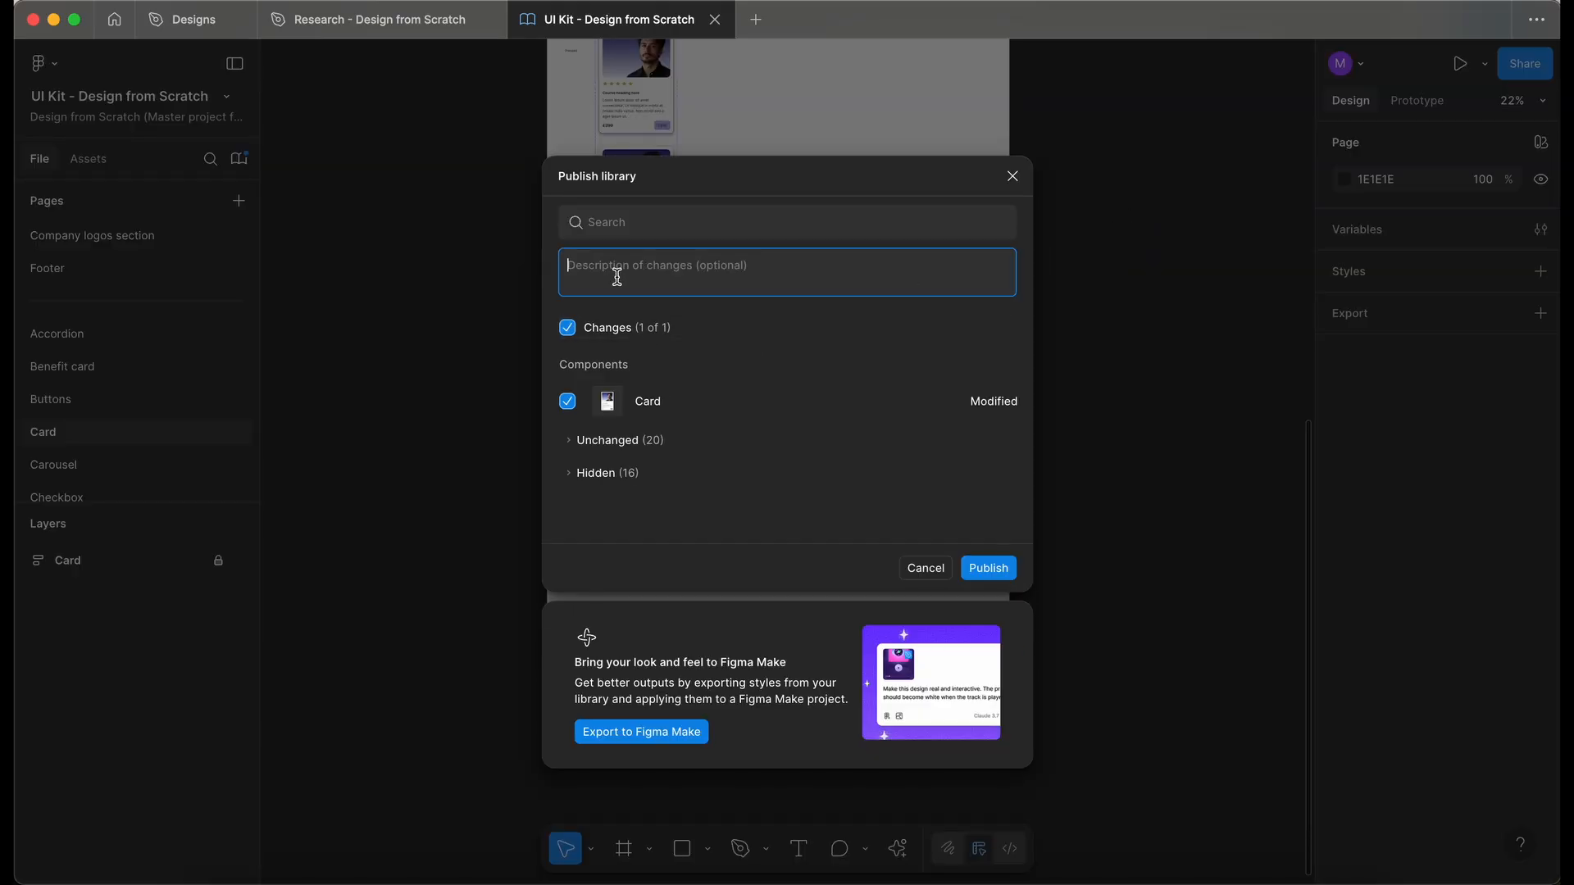
left_click(985, 569)
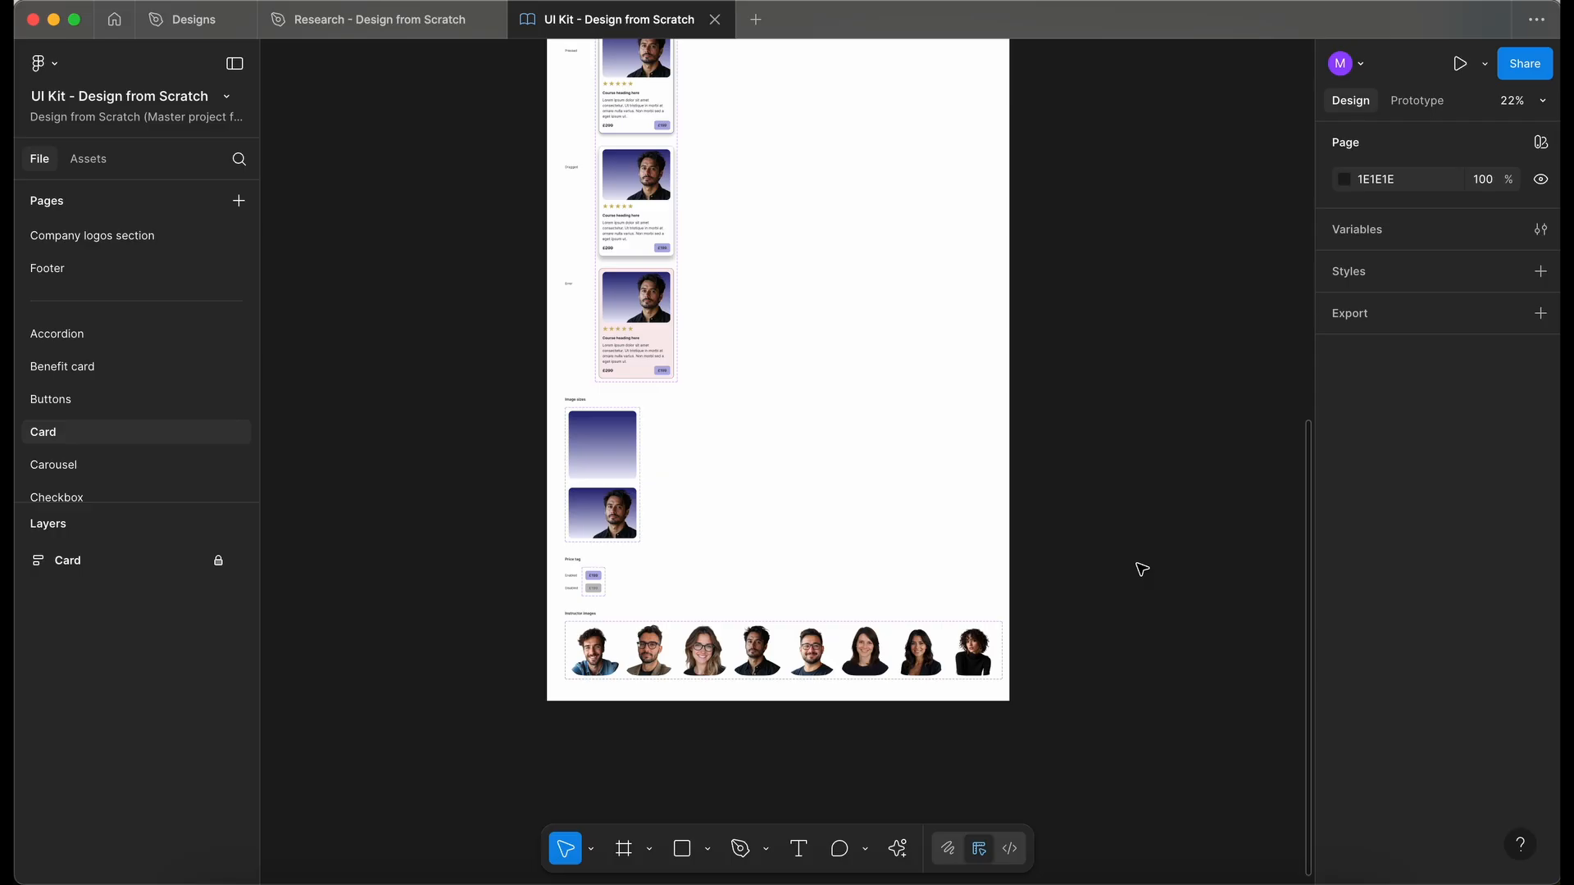
- Switch to the Designs file and cut the eight loose instructor portraits beneath the page designs
left_click(187, 31)
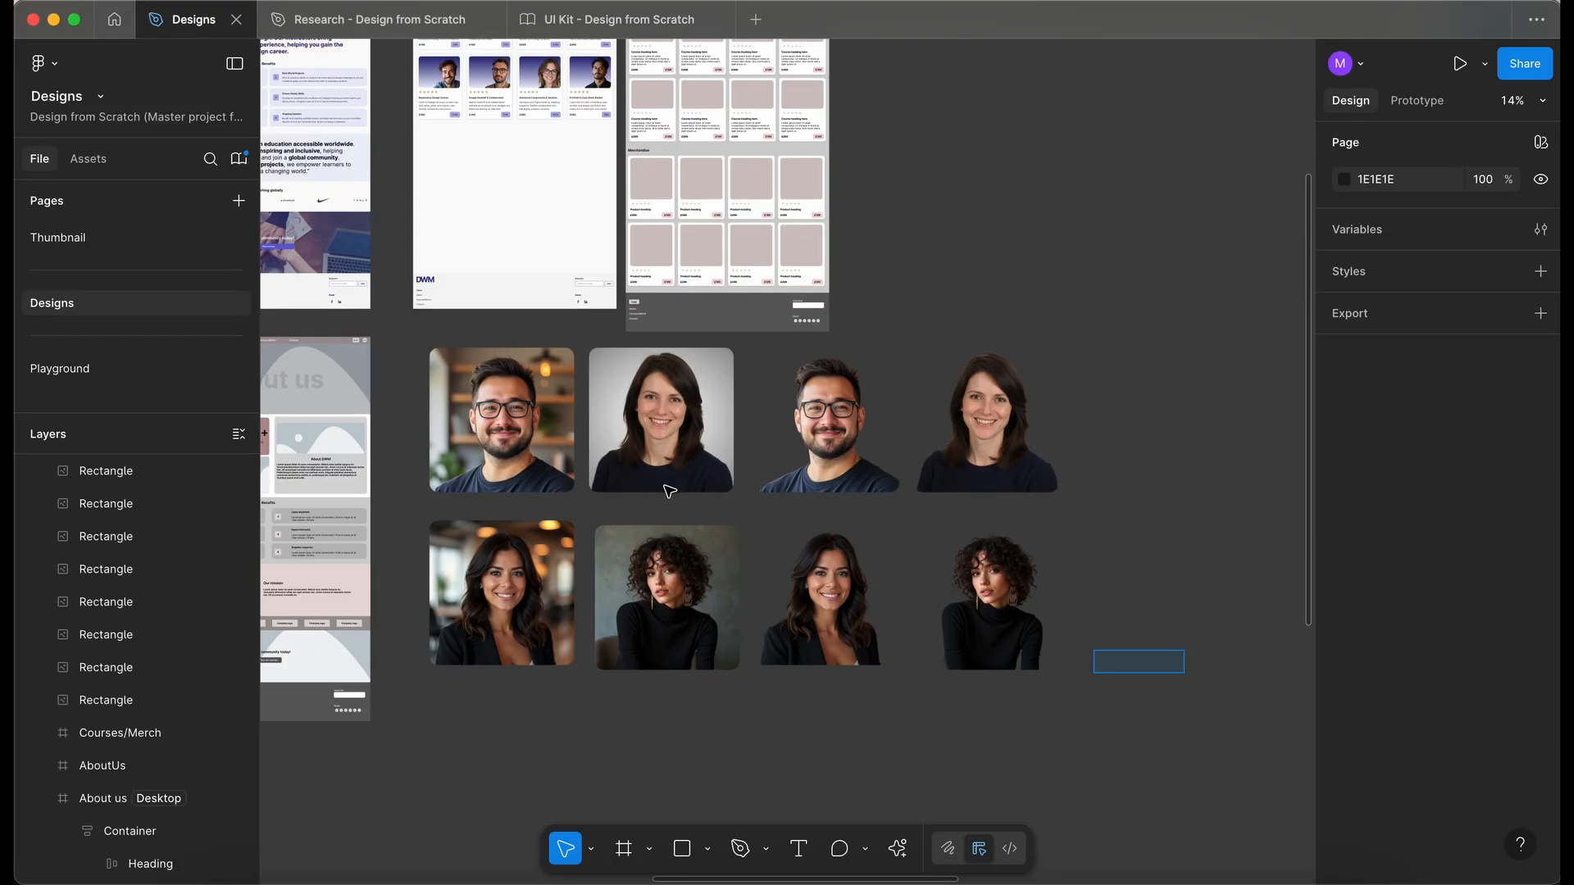
left_click_drag(1184, 673, 498, 419)
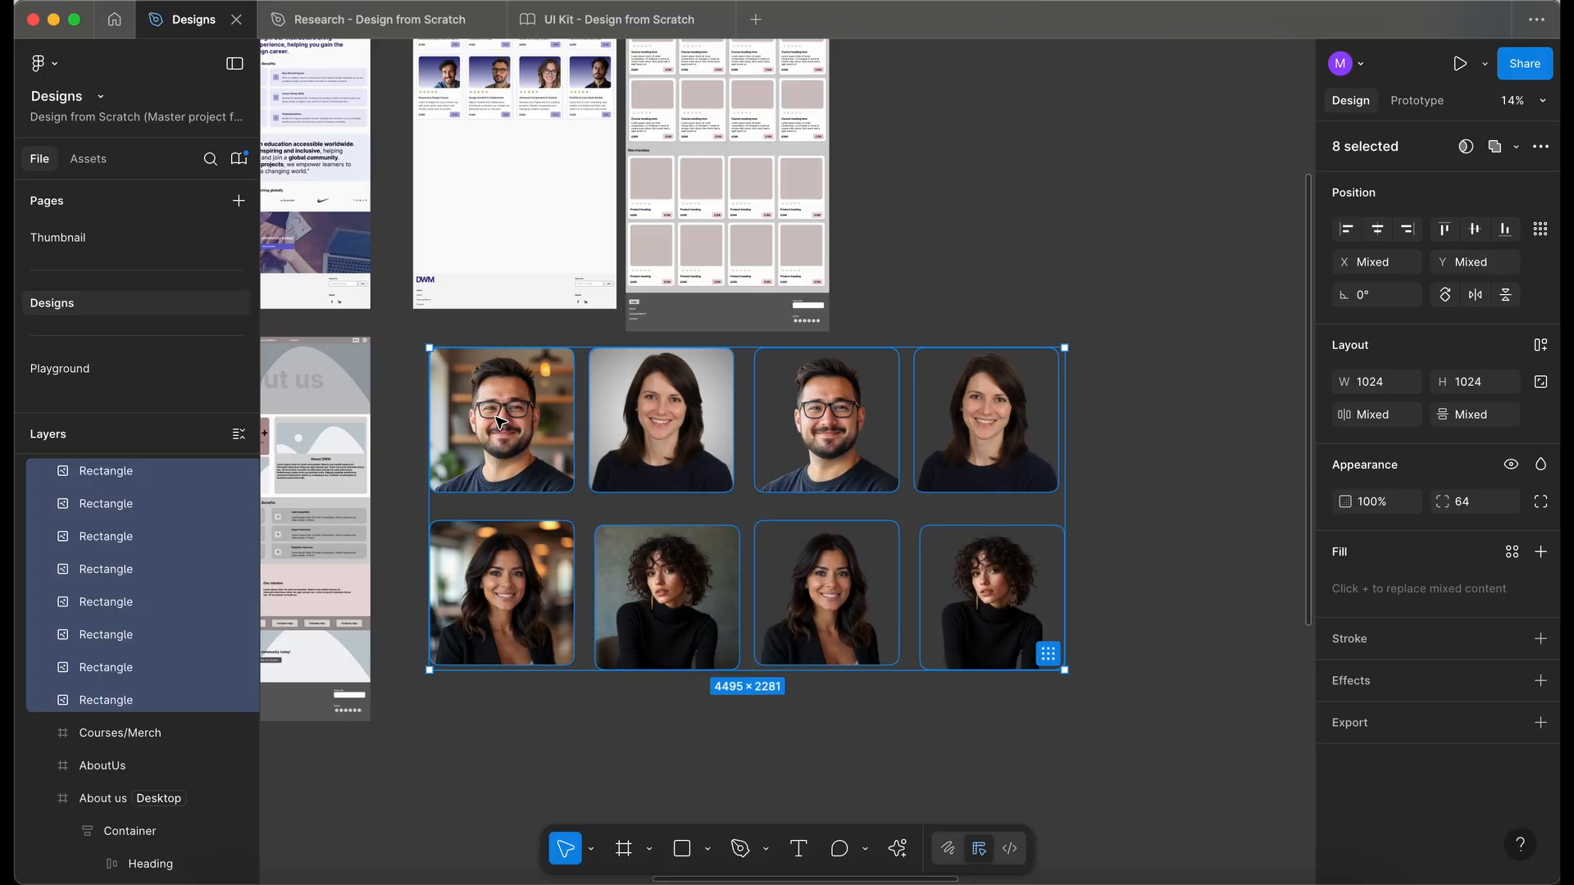
key("Delete")
- Widen the Assets section by extending its left edge outward, to a width of about 16384
scroll(500, 422, "down", 5)
scroll(498, 418, "left", 10)
scroll(498, 418, "right", 4)
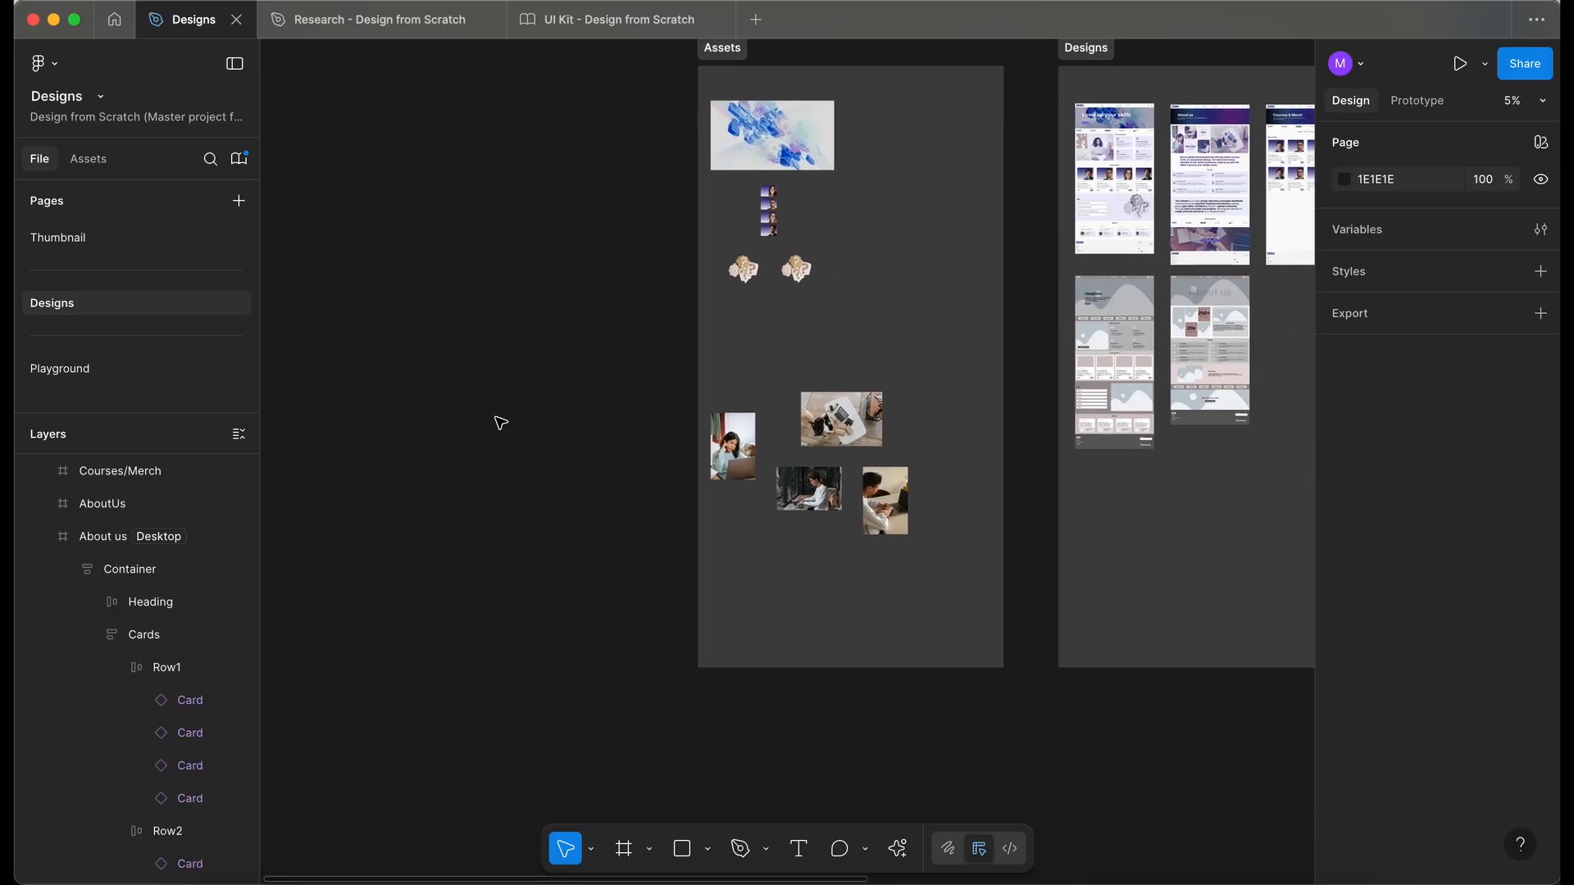
left_click(612, 188)
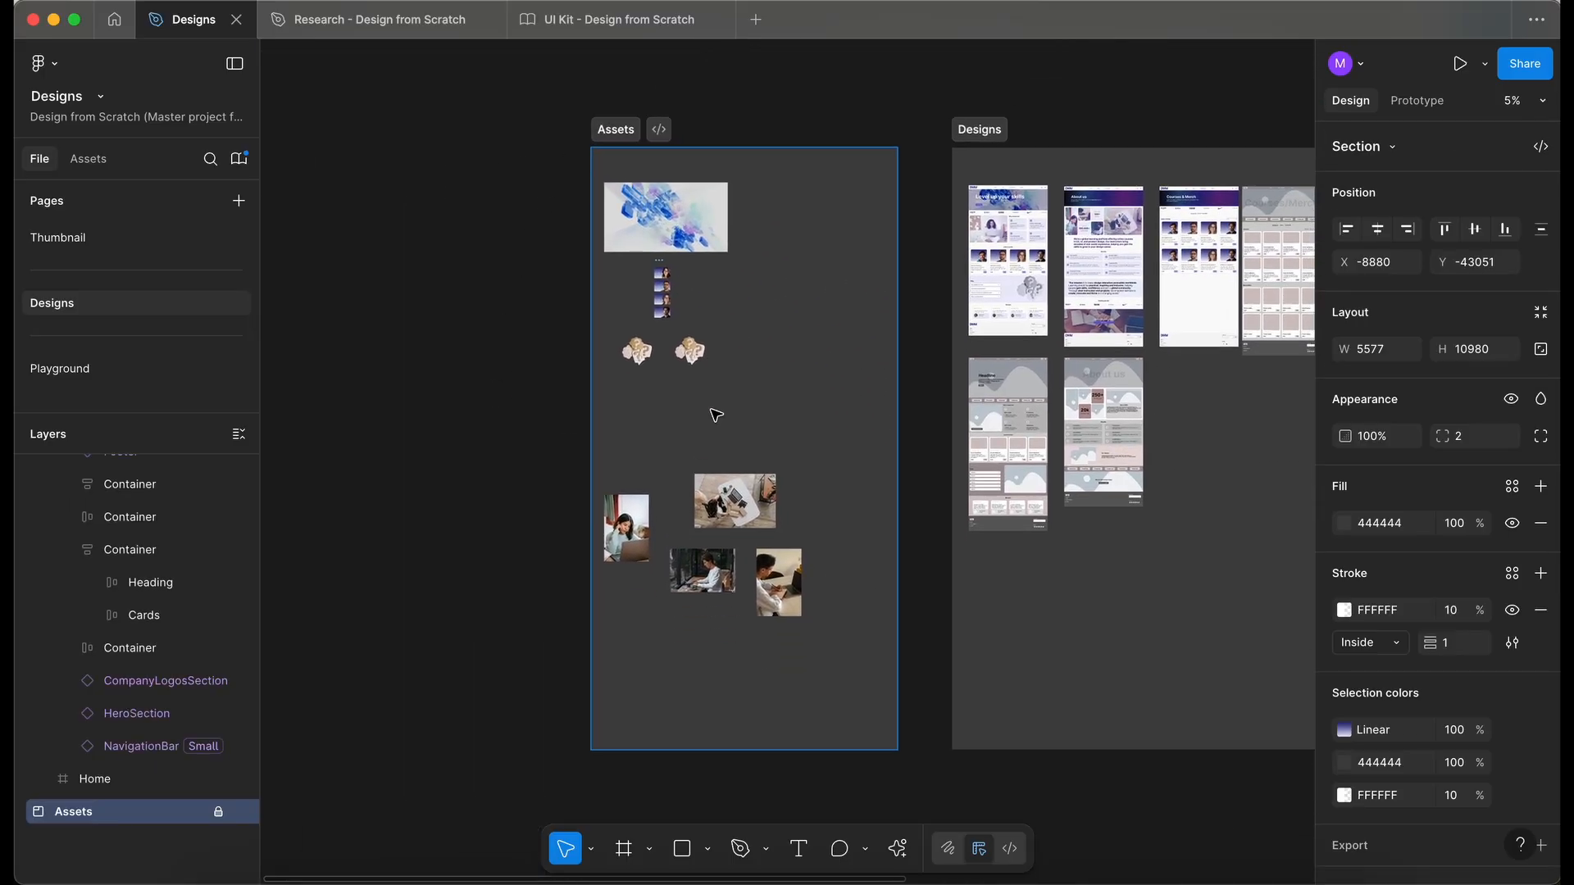
scroll(713, 411, "down", 5)
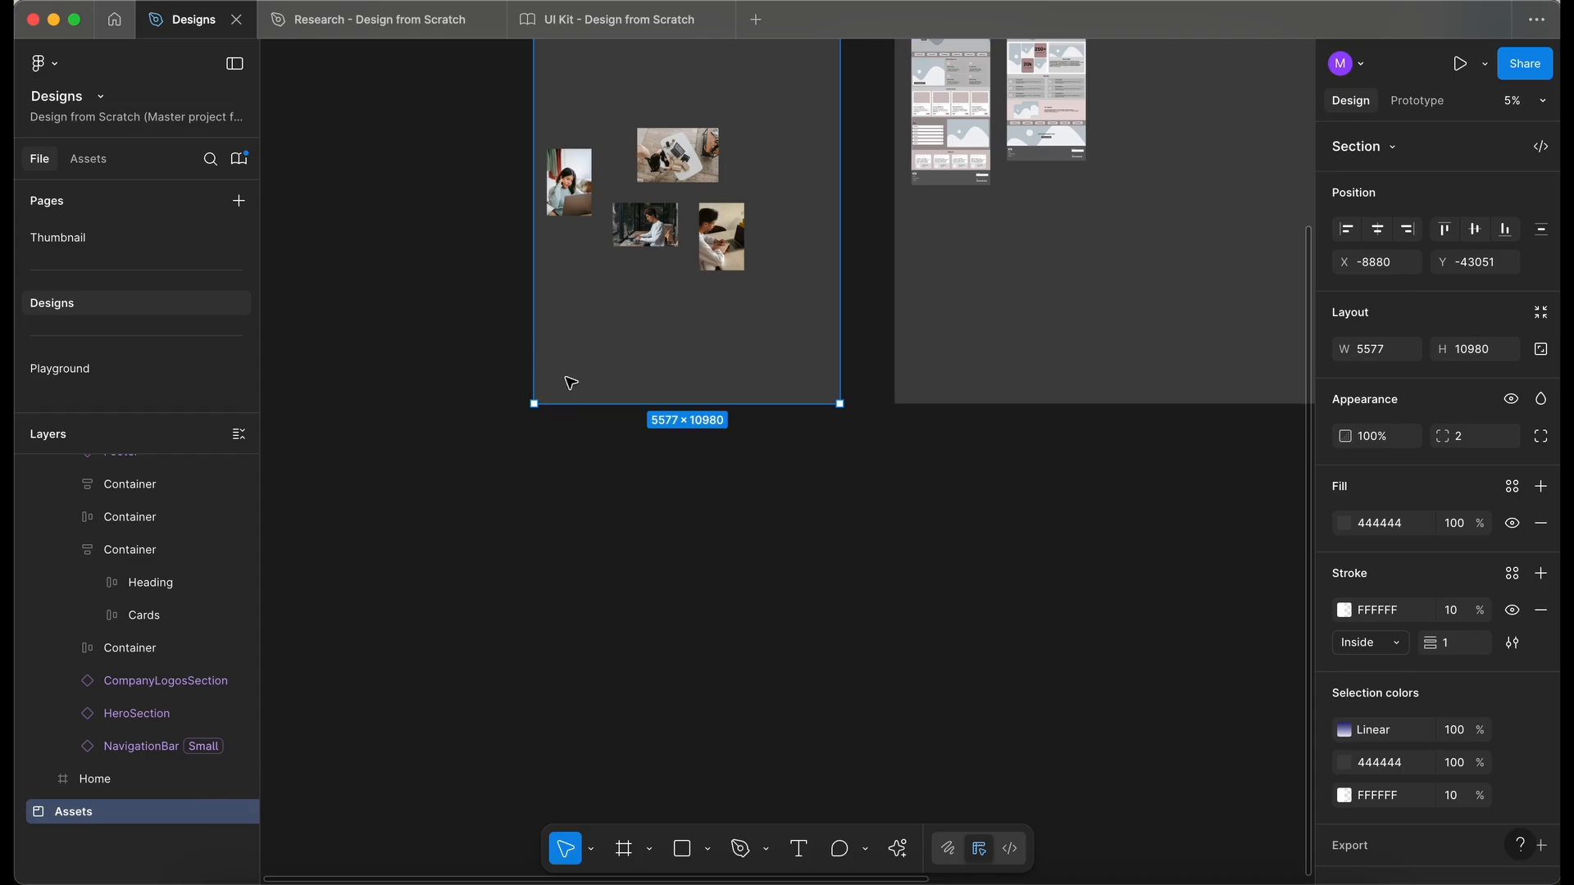
scroll(529, 378, "up", 5)
scroll(530, 379, "down", 3)
scroll(530, 379, "left", 2)
scroll(529, 380, "down", 2)
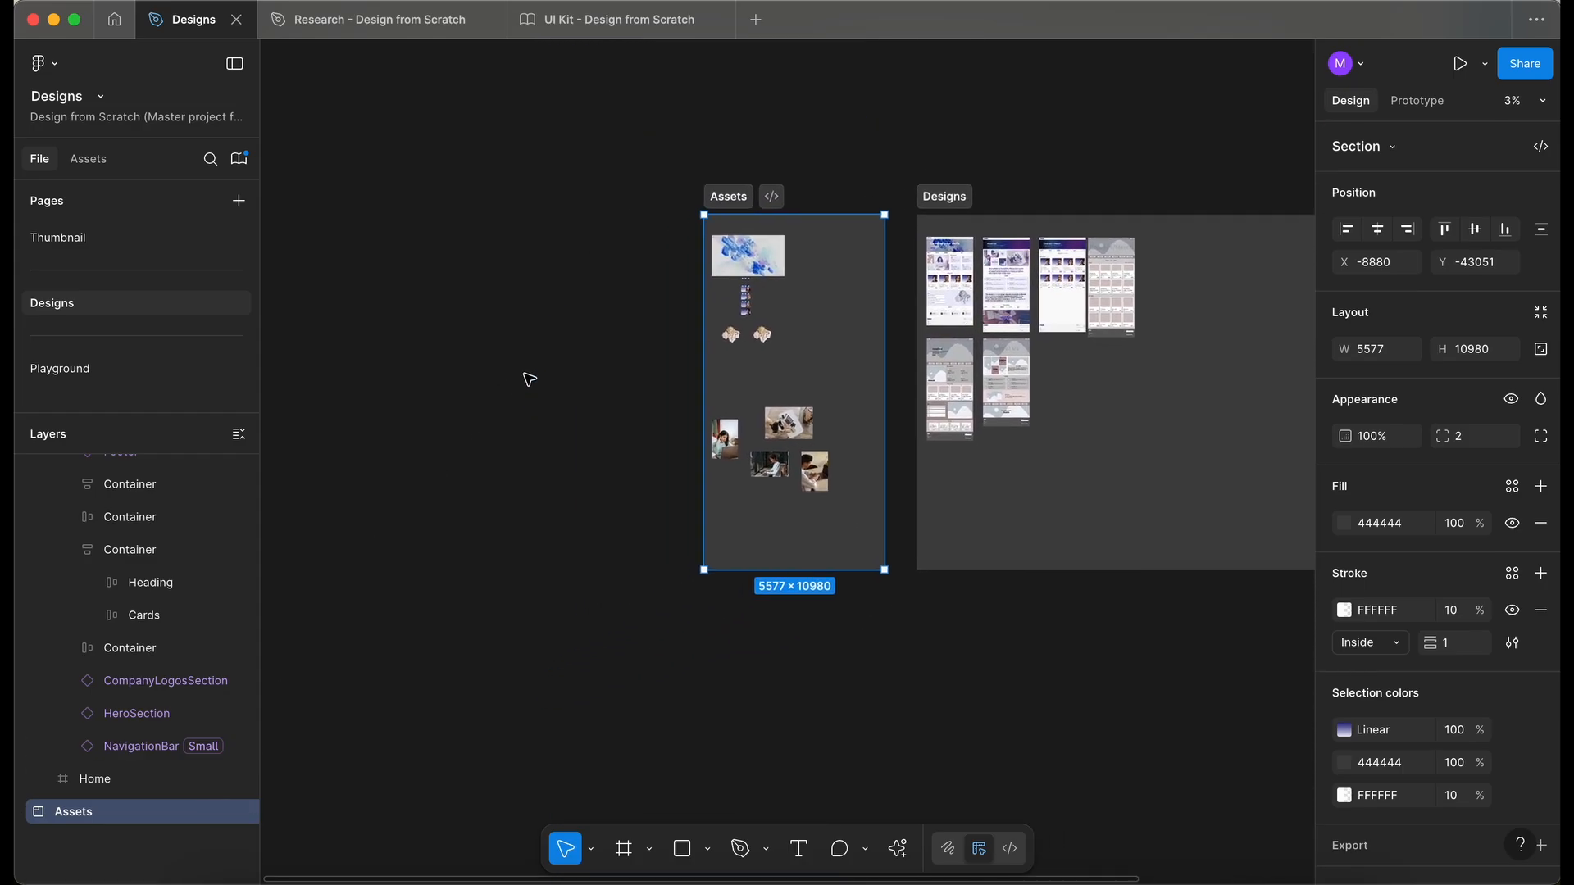
left_click_drag(672, 358, 354, 362)
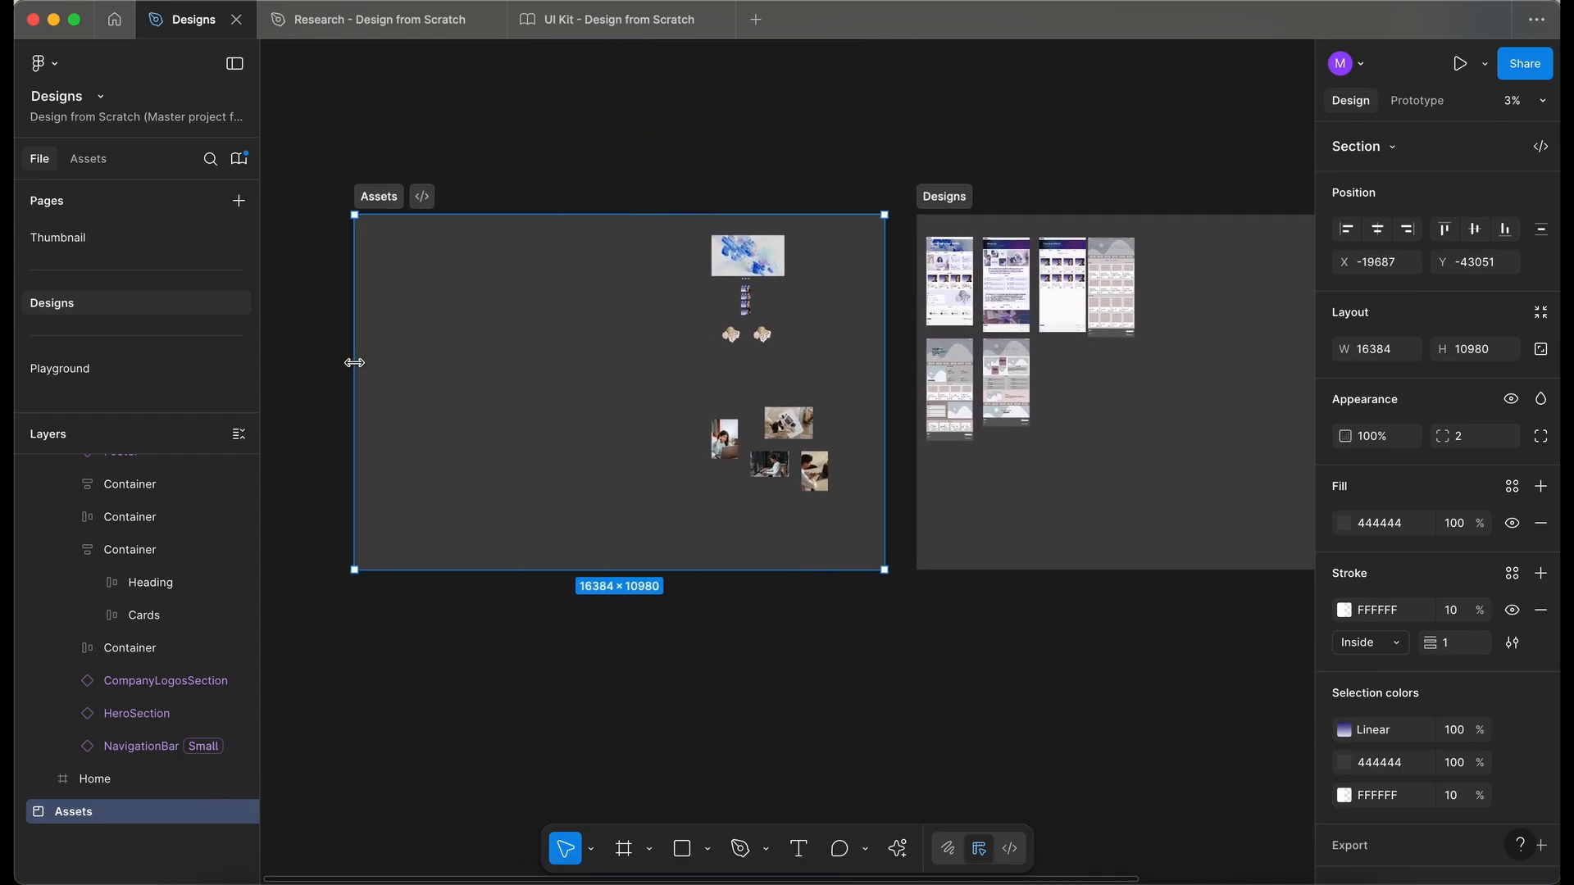
- Paste the eight instructor portraits into the Assets section and move them to its empty left area
left_click(390, 283)
key("ctrl+v")
left_click_drag(1059, 402, 413, 313)
left_click(861, 699)
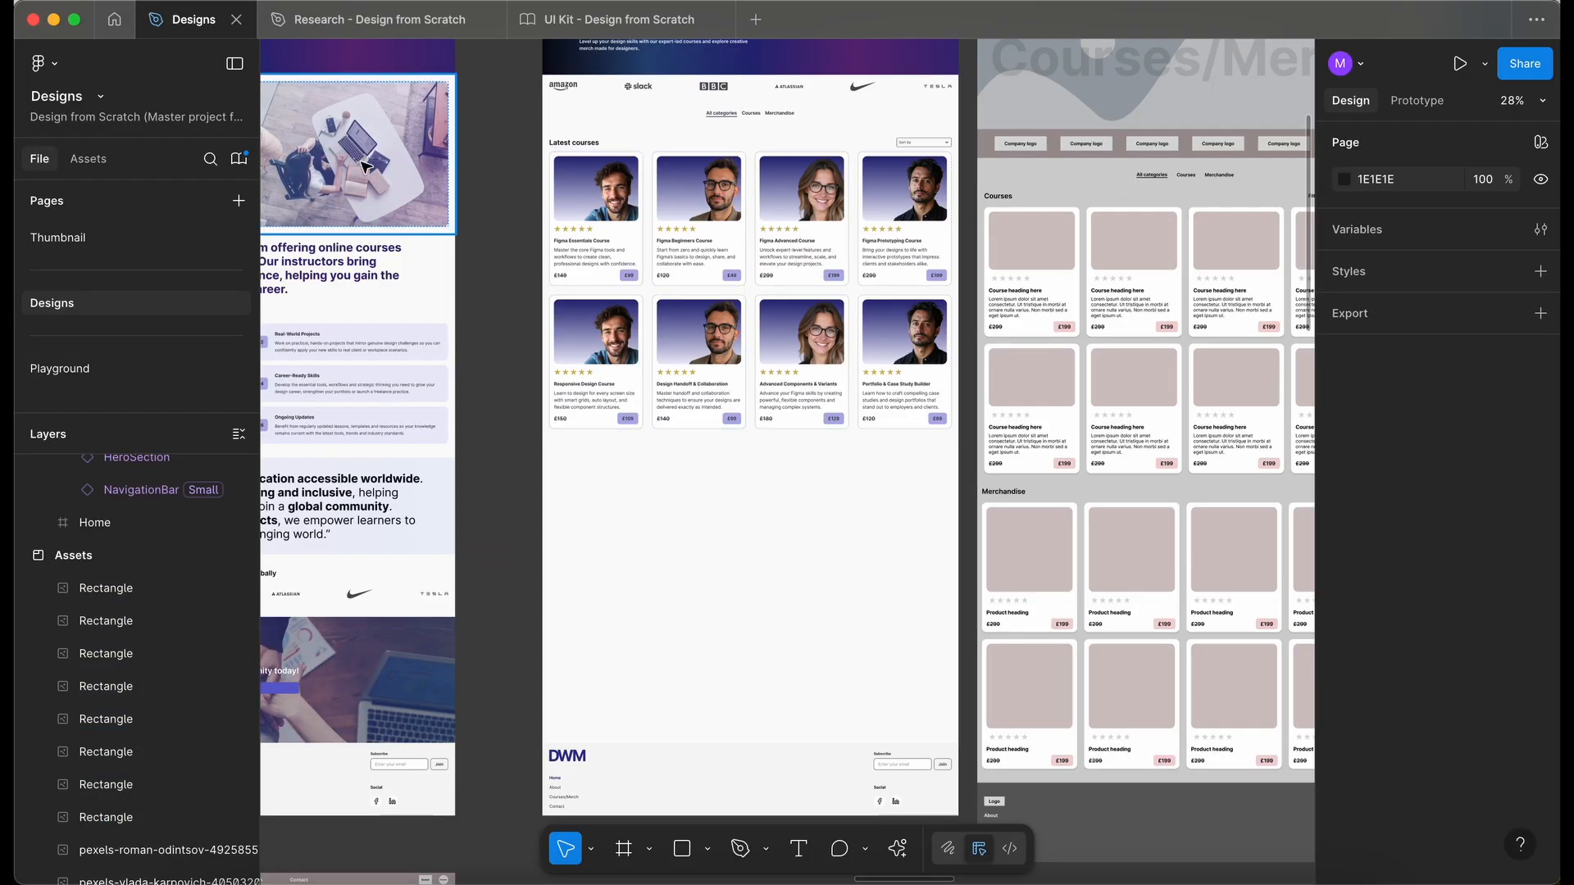
- Apply the Card component update from the UI Kit - Design from Scratch library and close the library manager
left_click(245, 162)
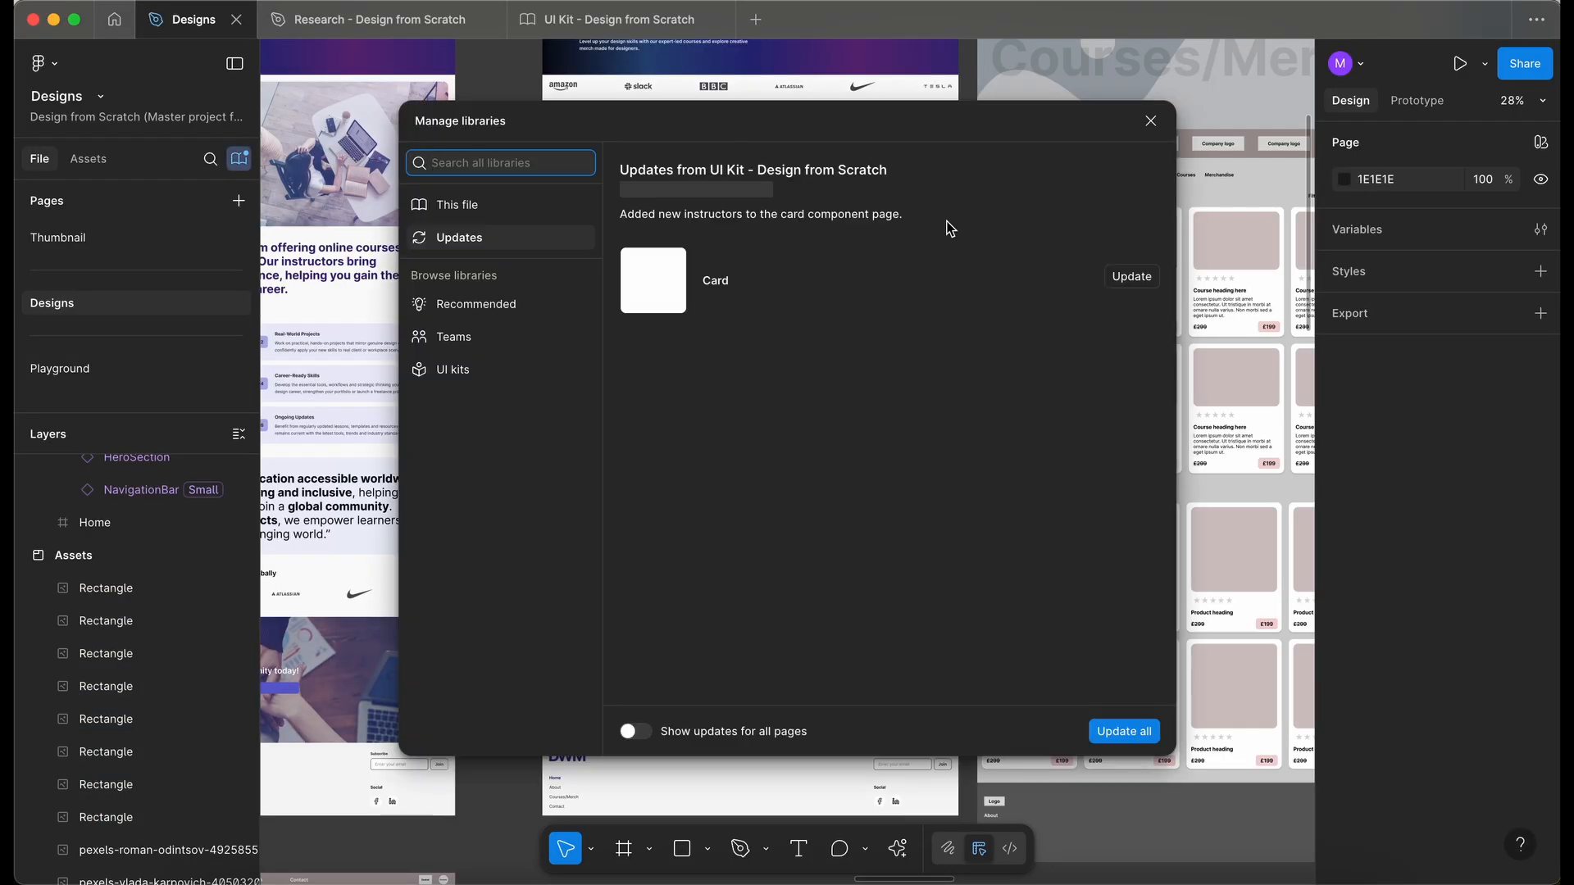
left_click(1130, 276)
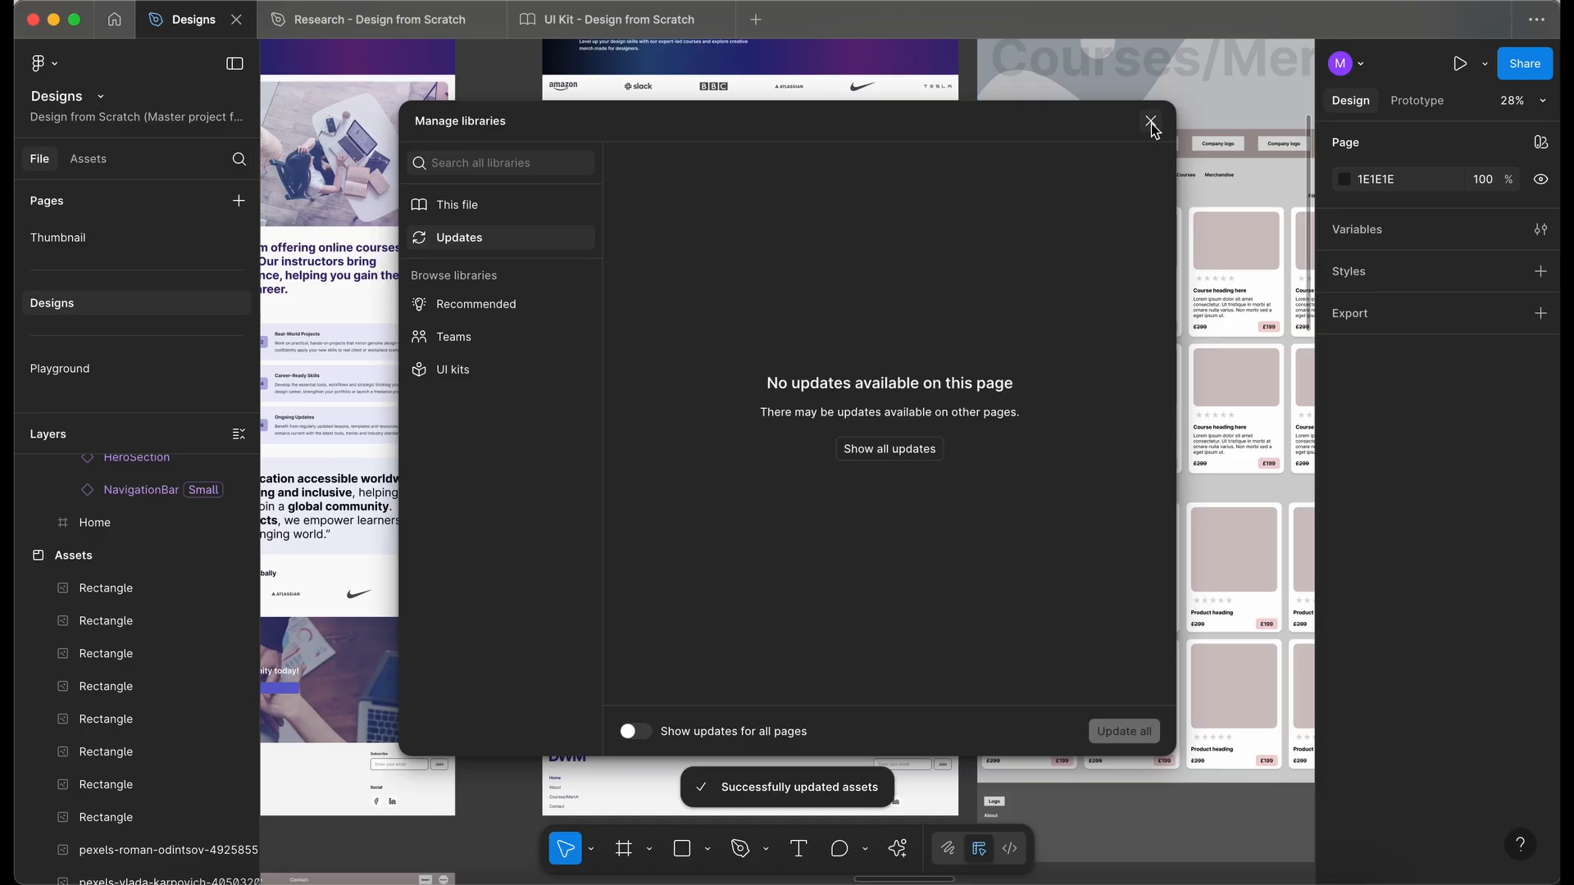
left_click(1151, 121)
- Set the instructor number to 005 on the Responsive Design Course card and 006 on the Design Handoff & Collaboration card
scroll(599, 435, "up", 5)
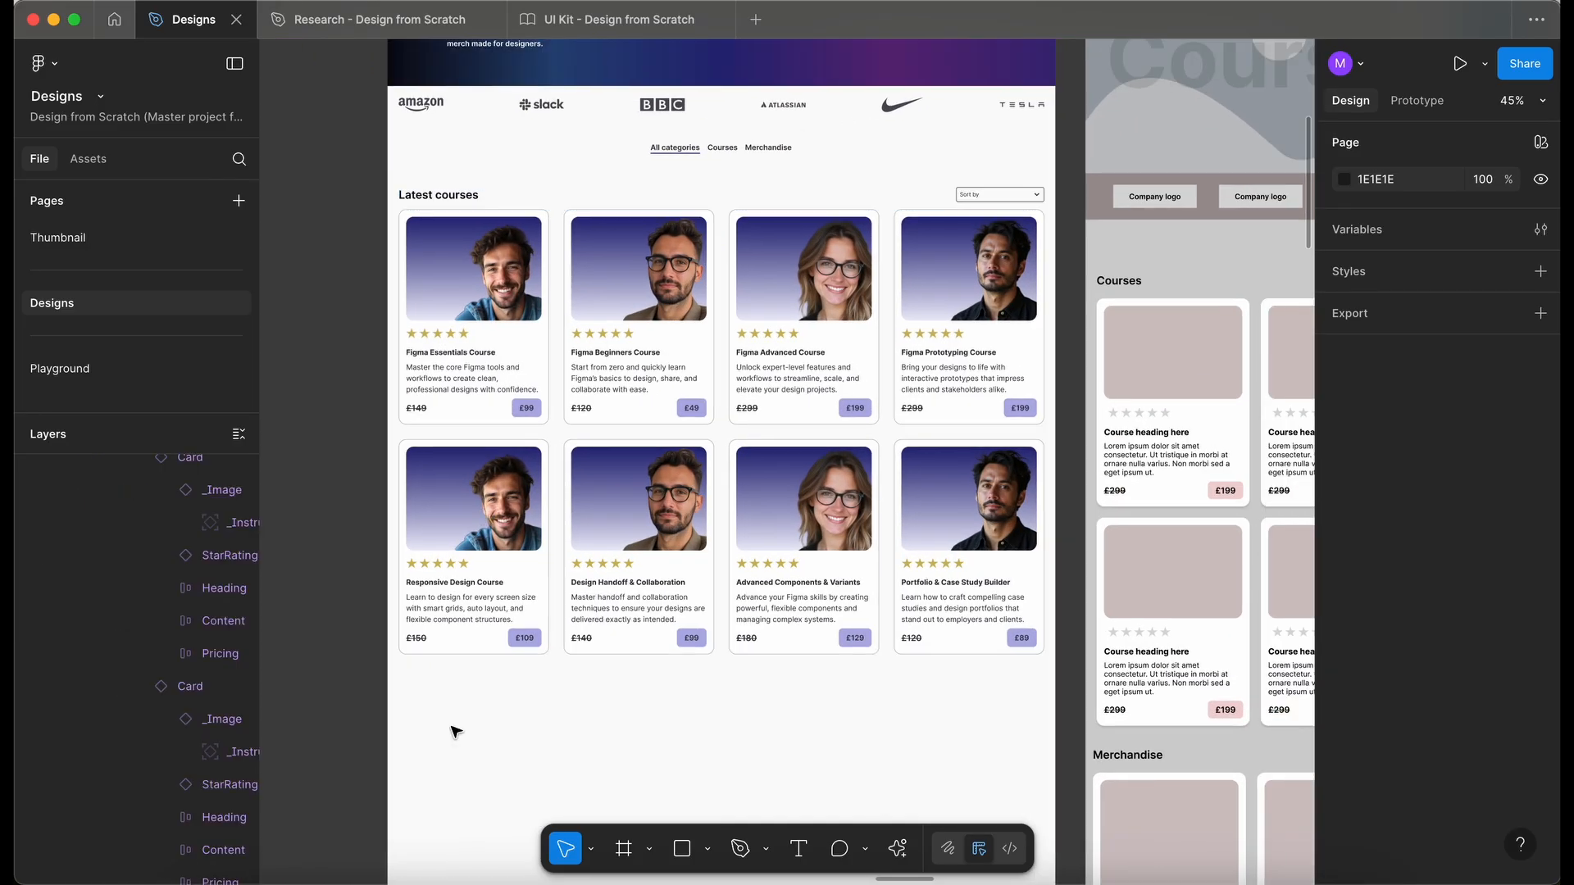
scroll(504, 716, "down", 1)
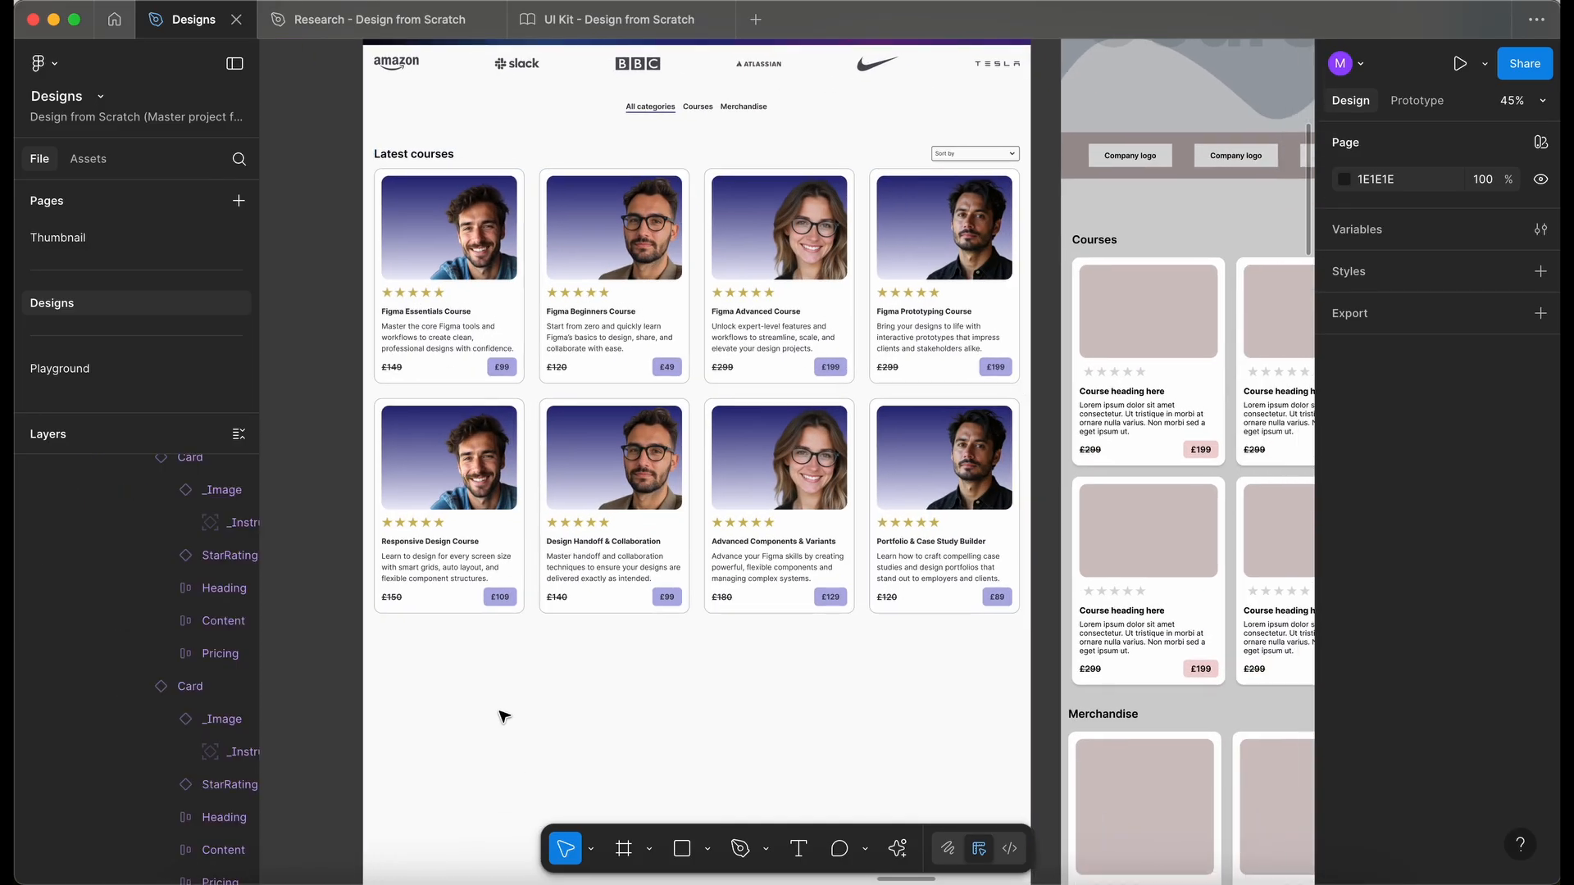
left_click(440, 482)
left_click(439, 482)
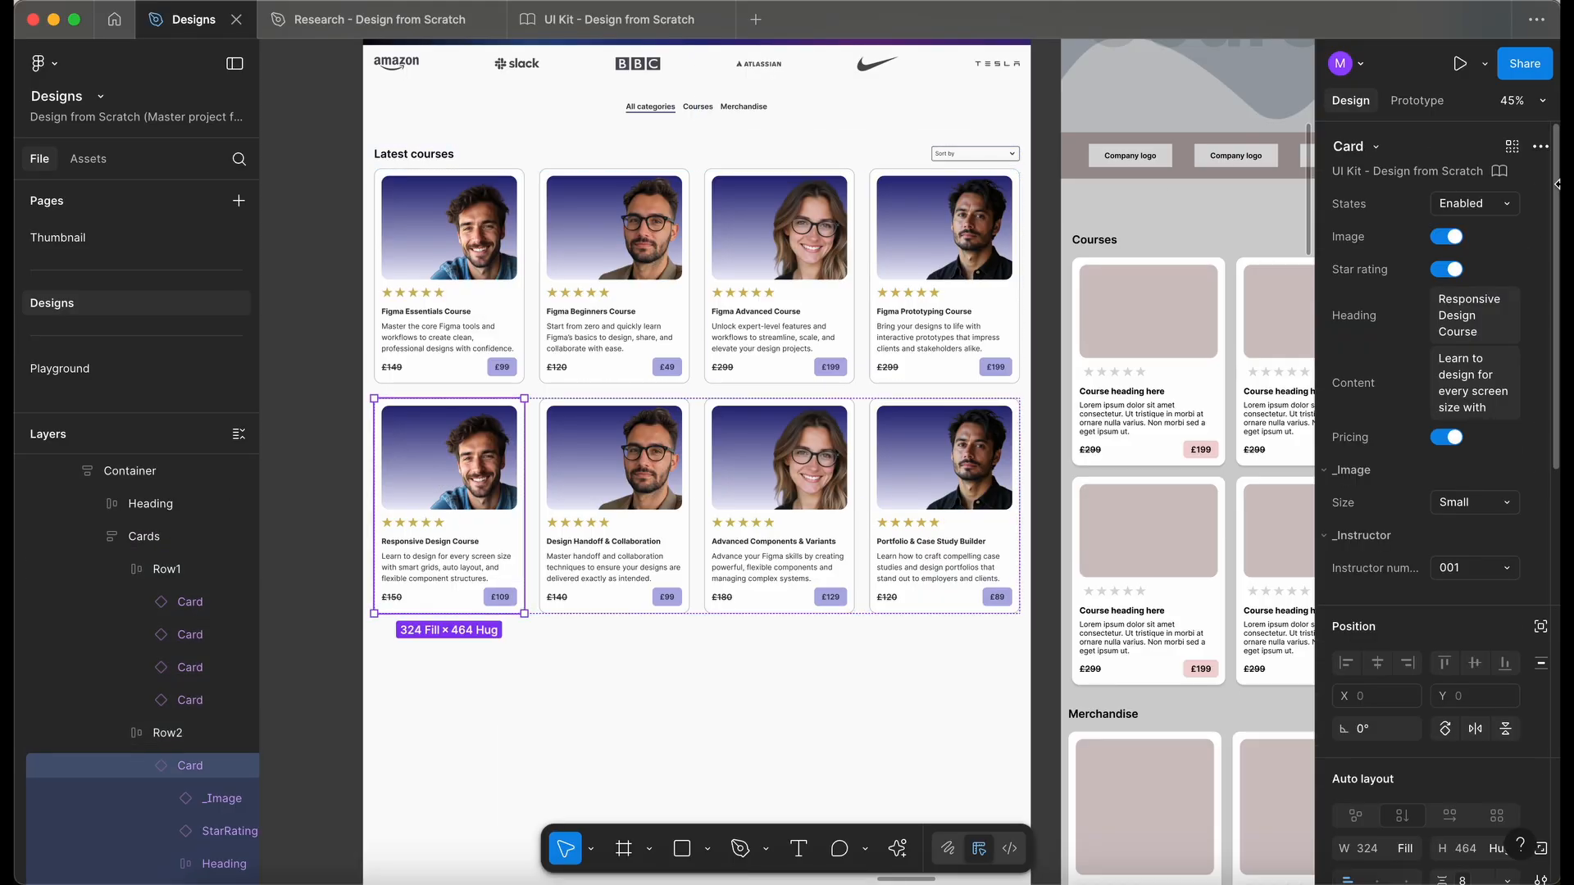
left_click(1487, 569)
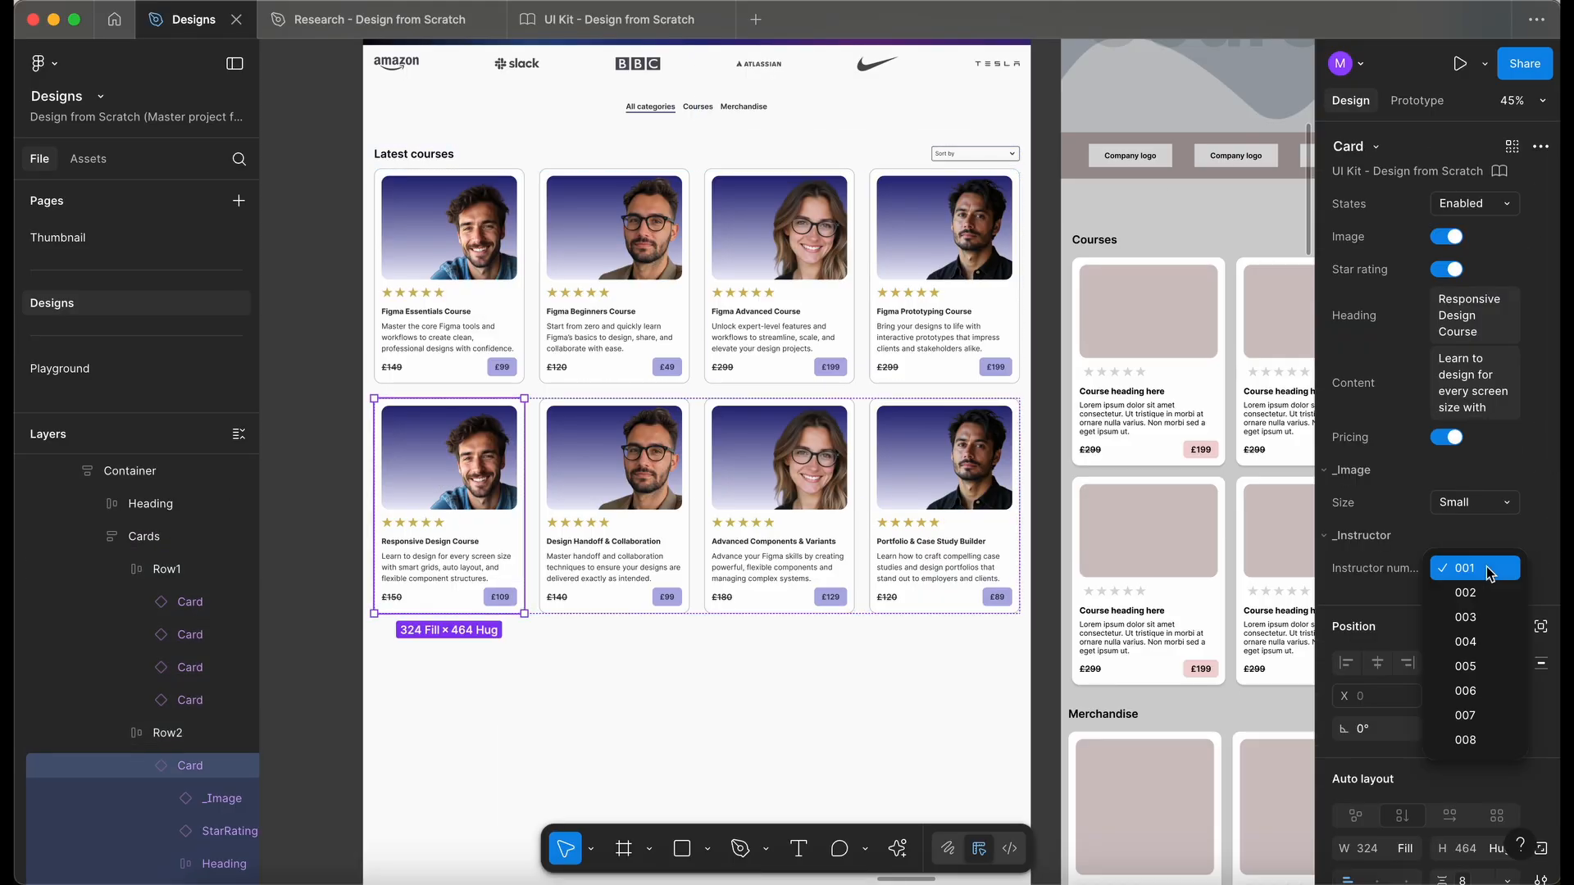
left_click(1488, 666)
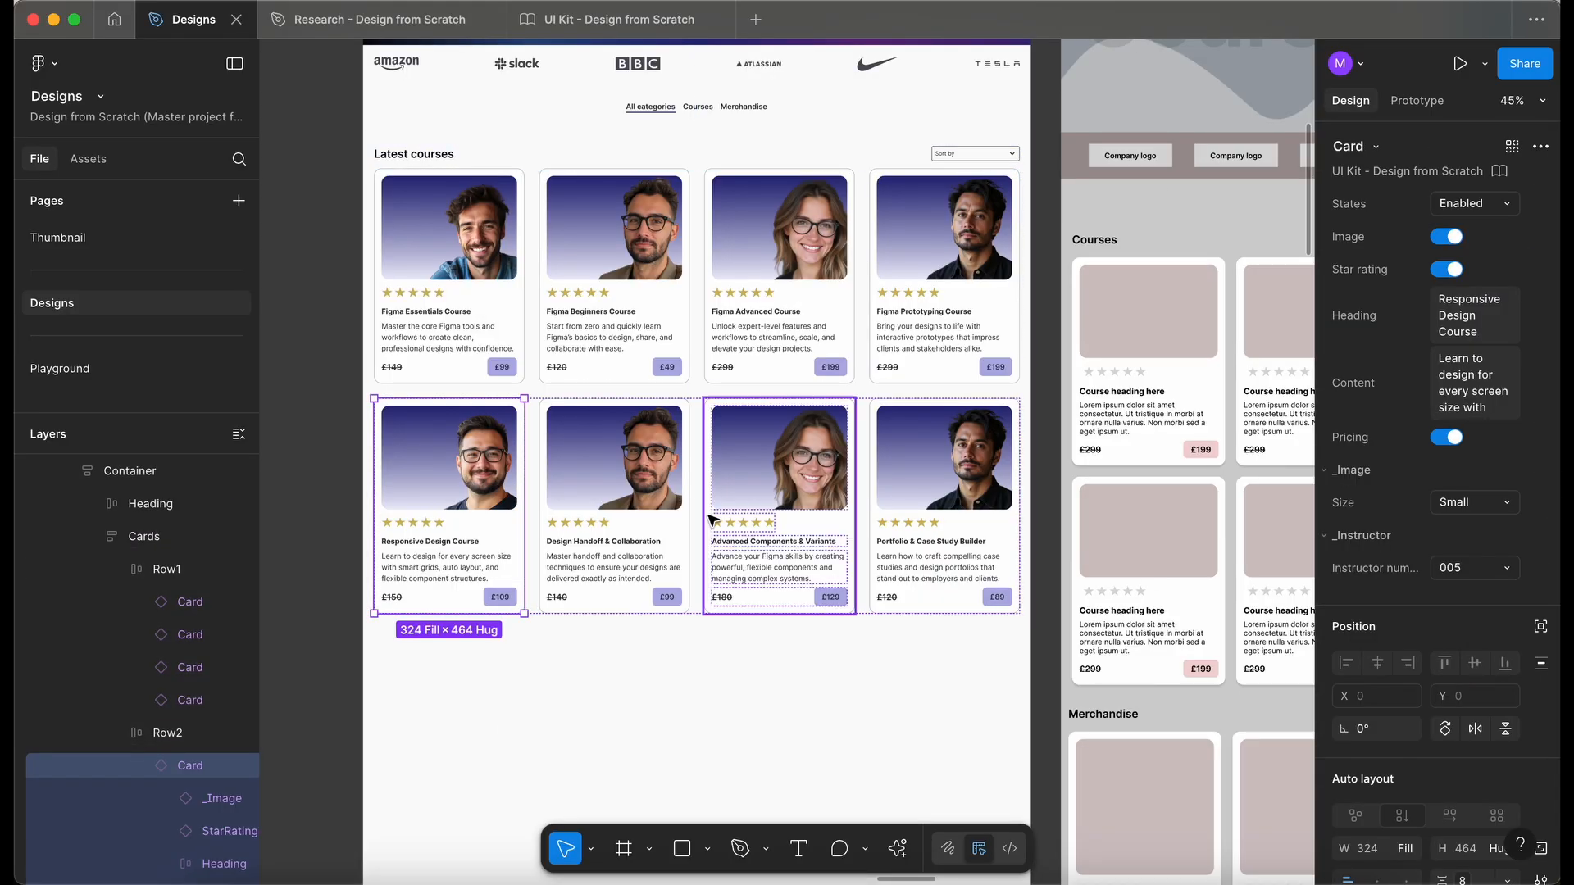
left_click(653, 525)
left_click(1488, 568)
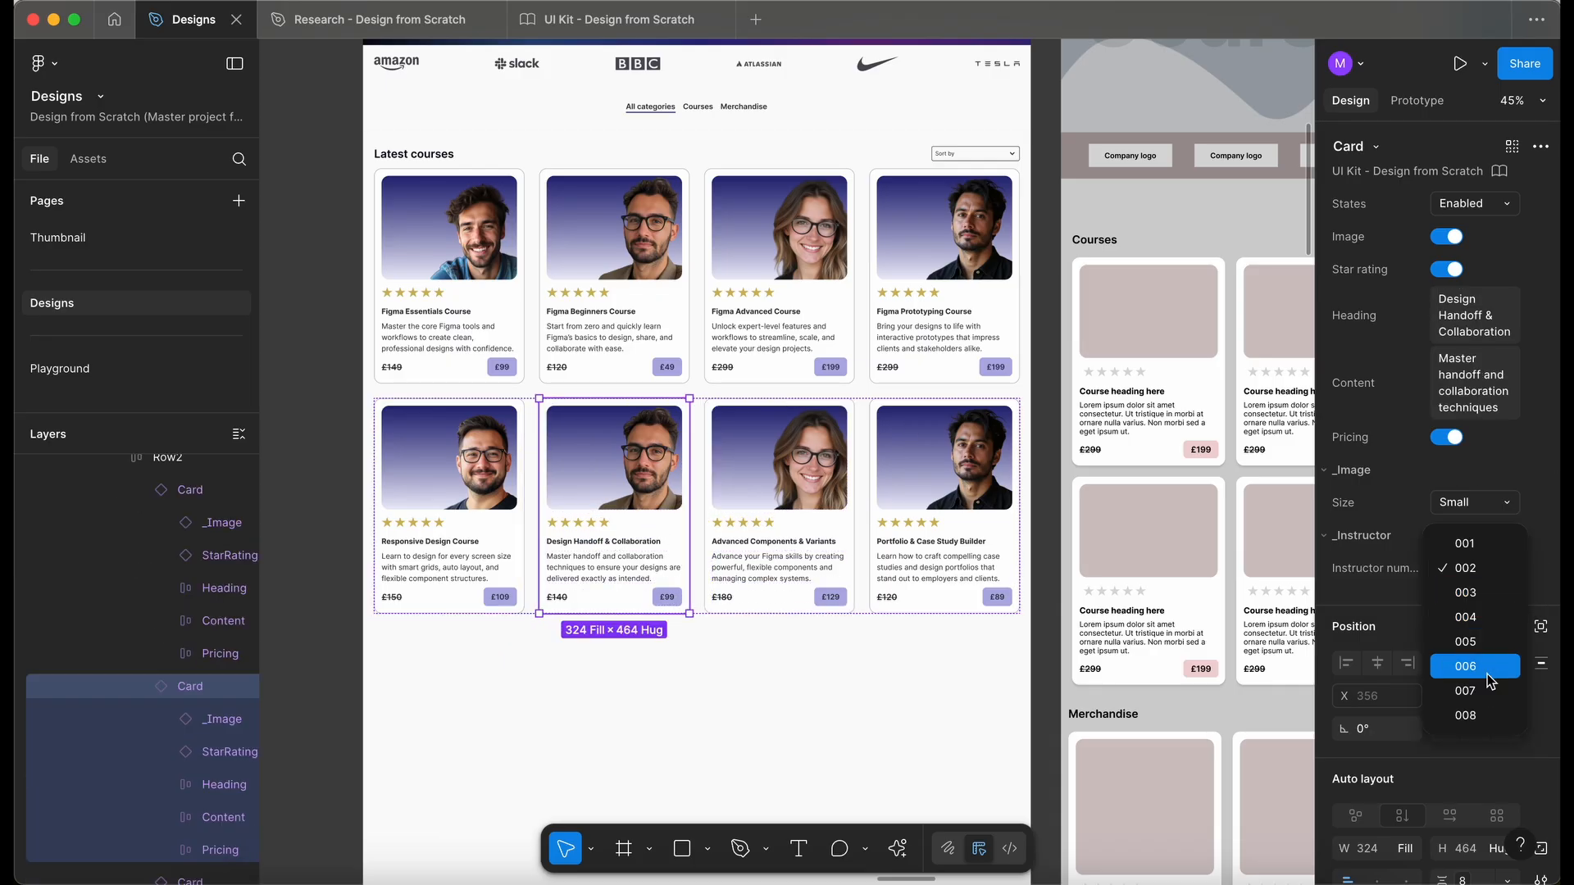
left_click(1476, 666)
- Set the instructor number to 007 on the Advanced Components & Variants card and 008 on the Portfolio & Case Study Builder card
left_click(773, 511)
left_click(1474, 568)
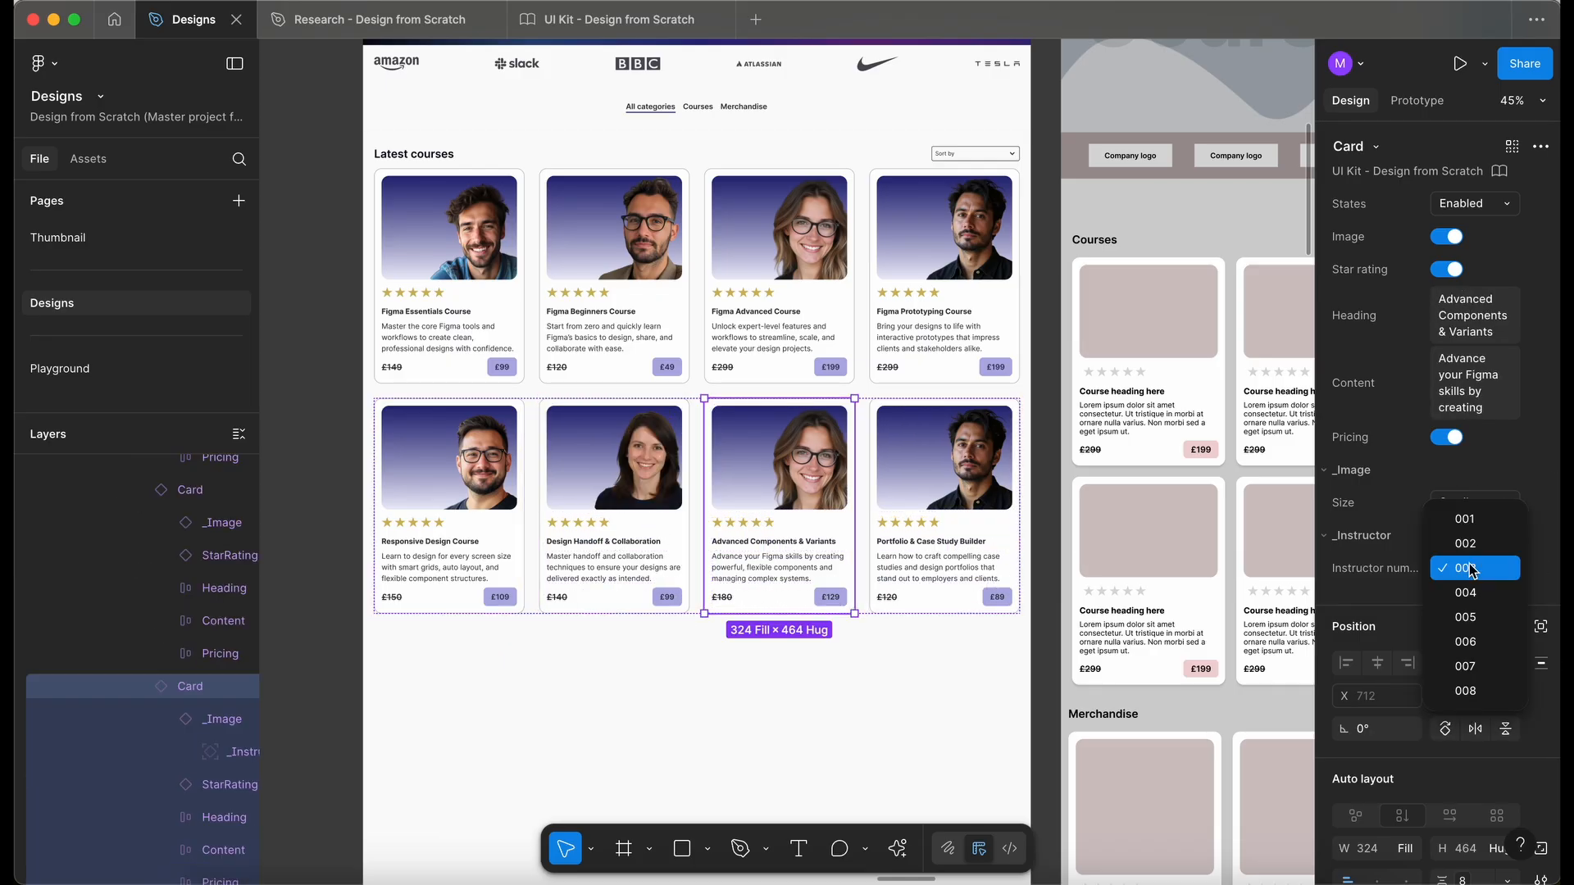
left_click(1464, 670)
left_click(907, 516)
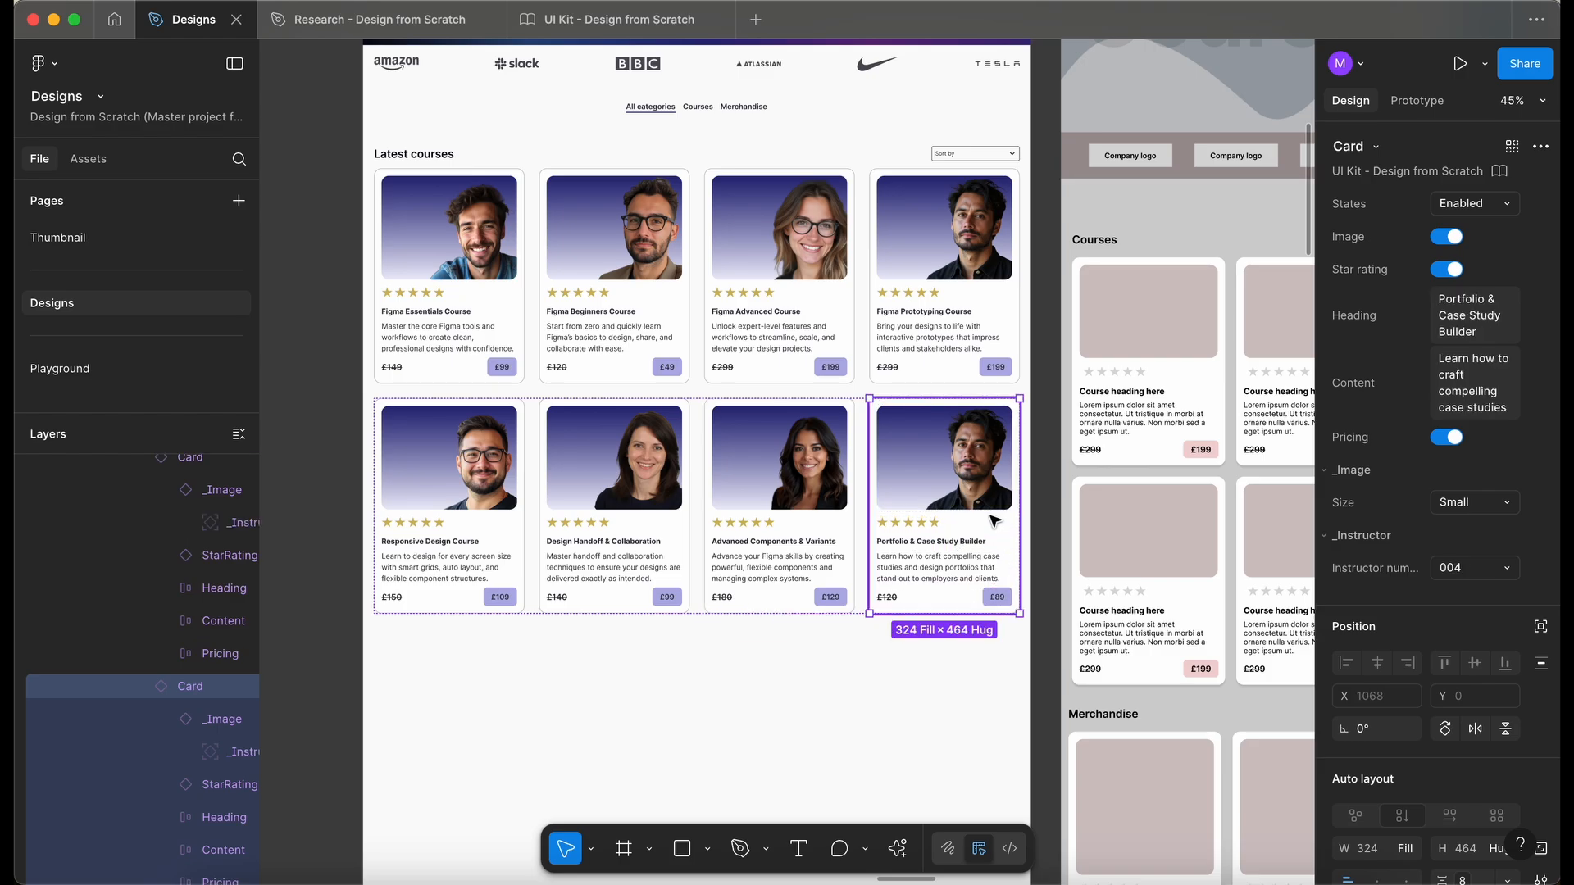
left_click(1476, 568)
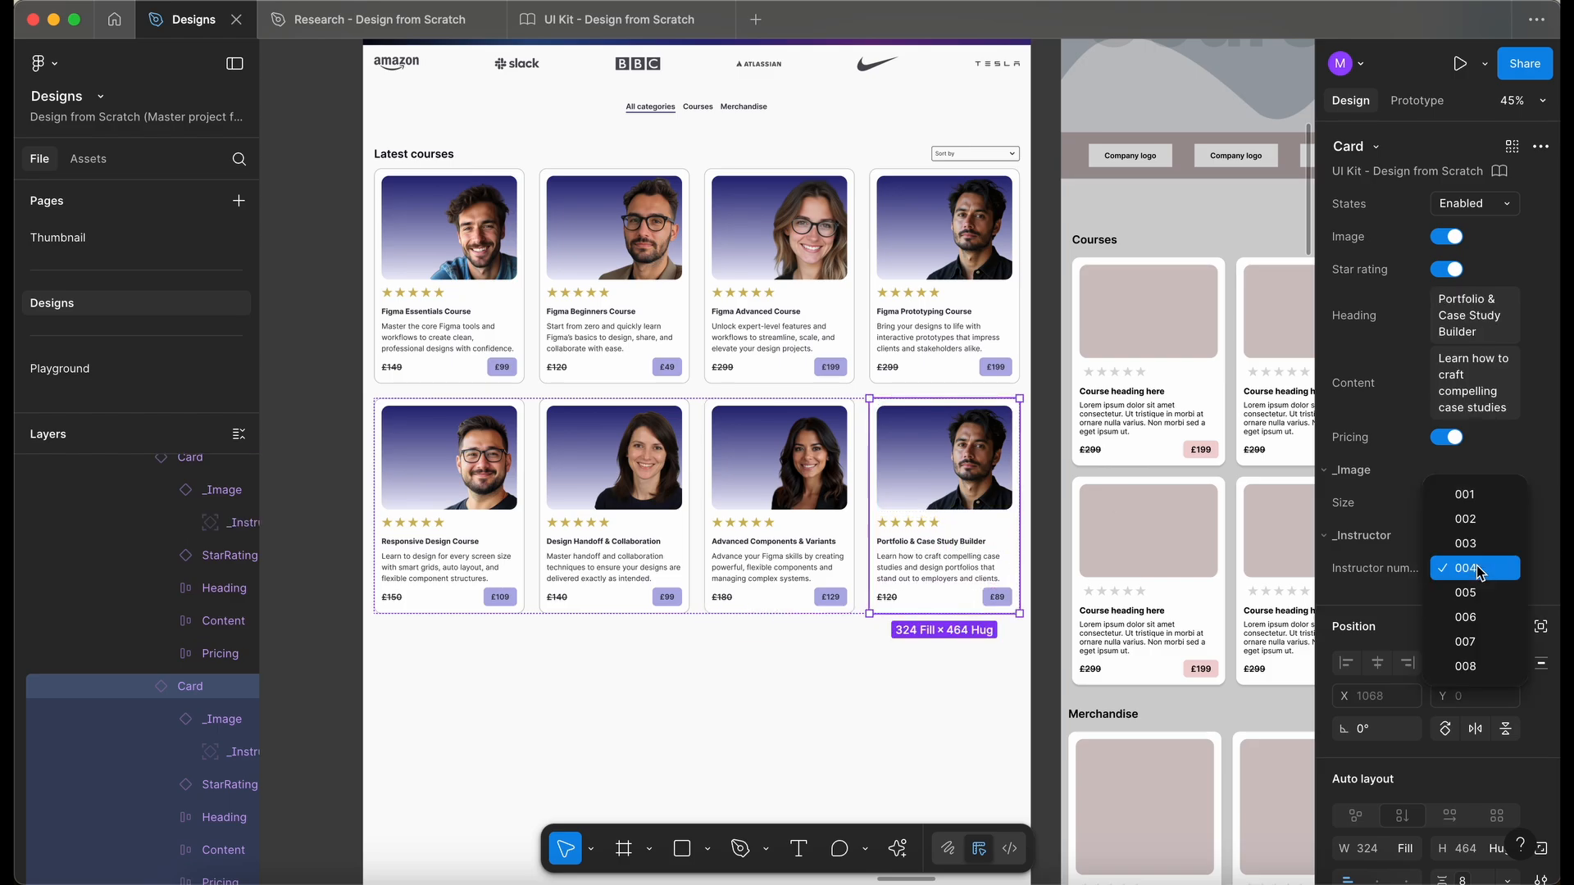
left_click(1490, 664)
left_click(762, 695)
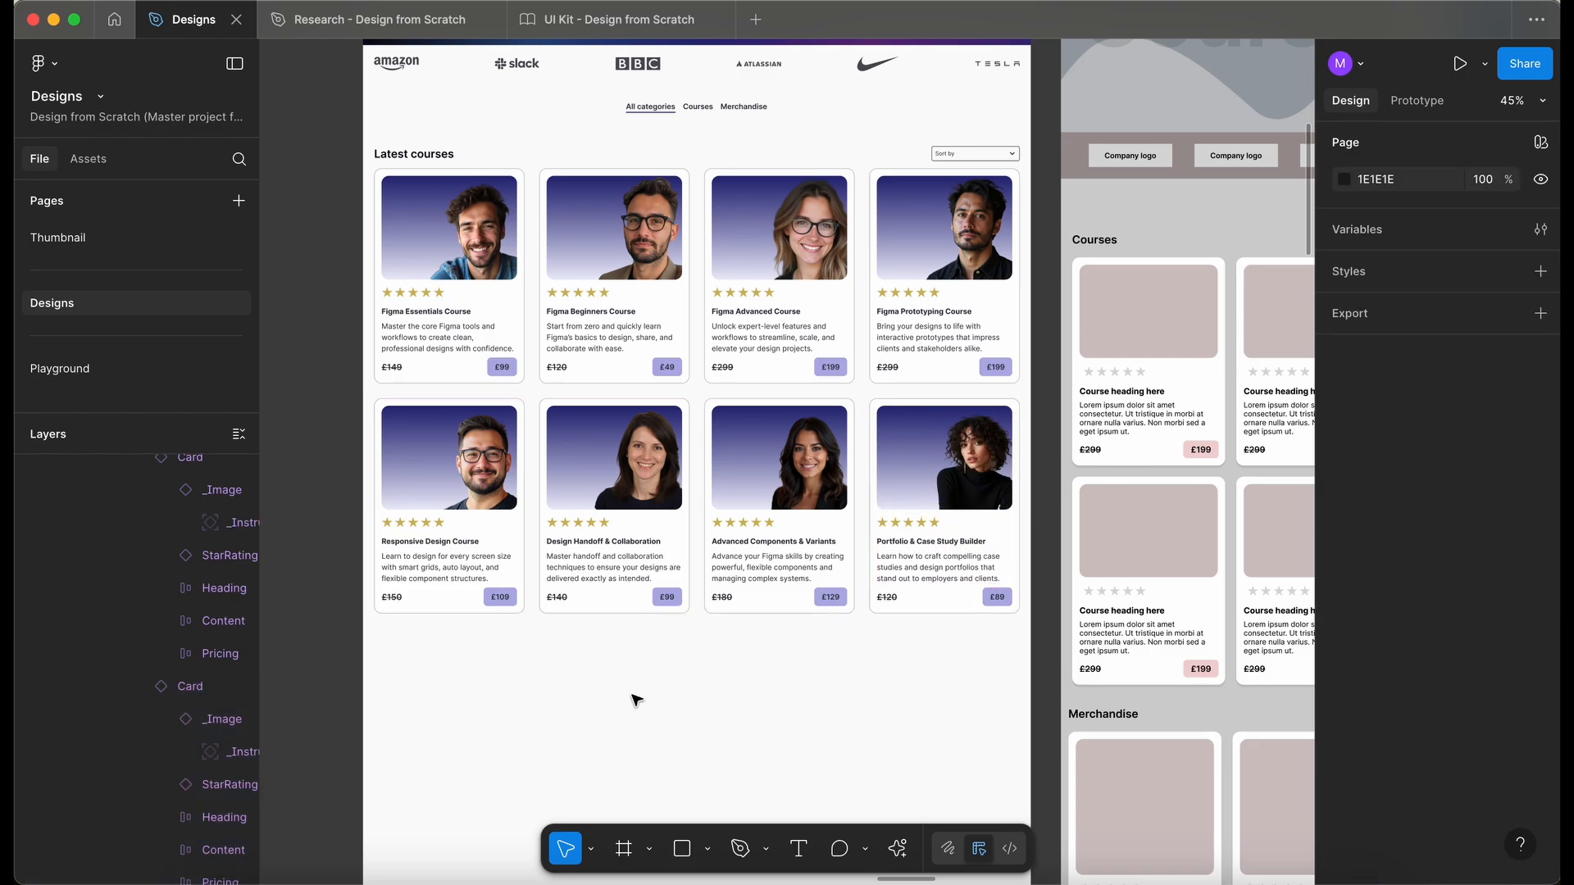